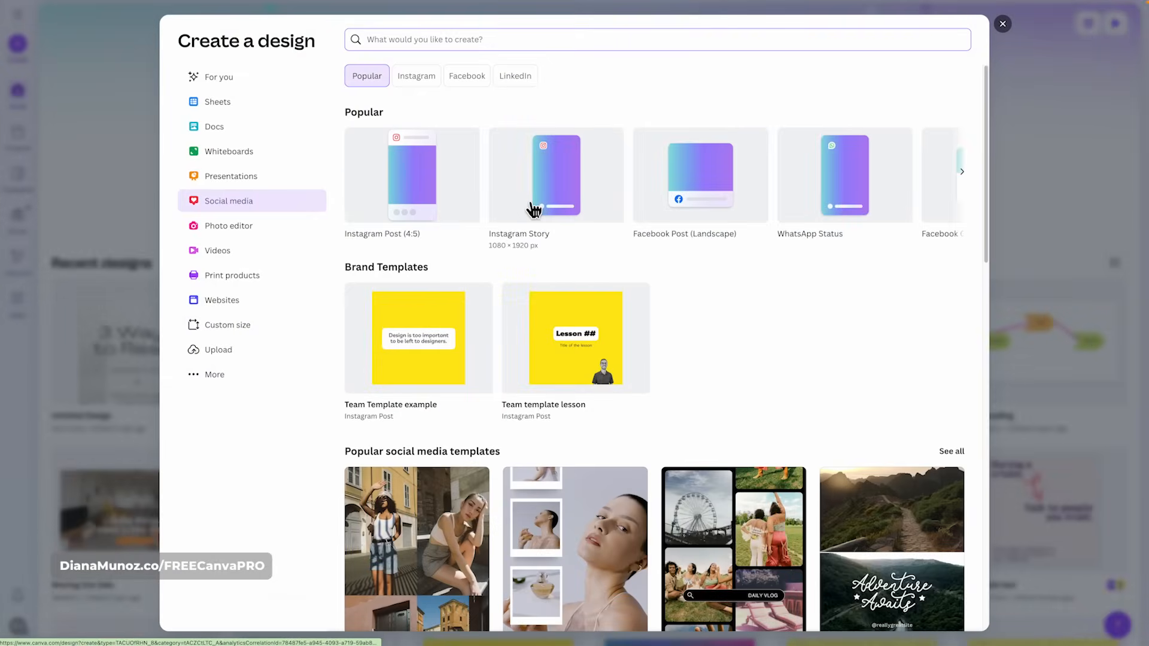
- Create a blank Instagram Story design from the Instagram social media formats
click(419, 80)
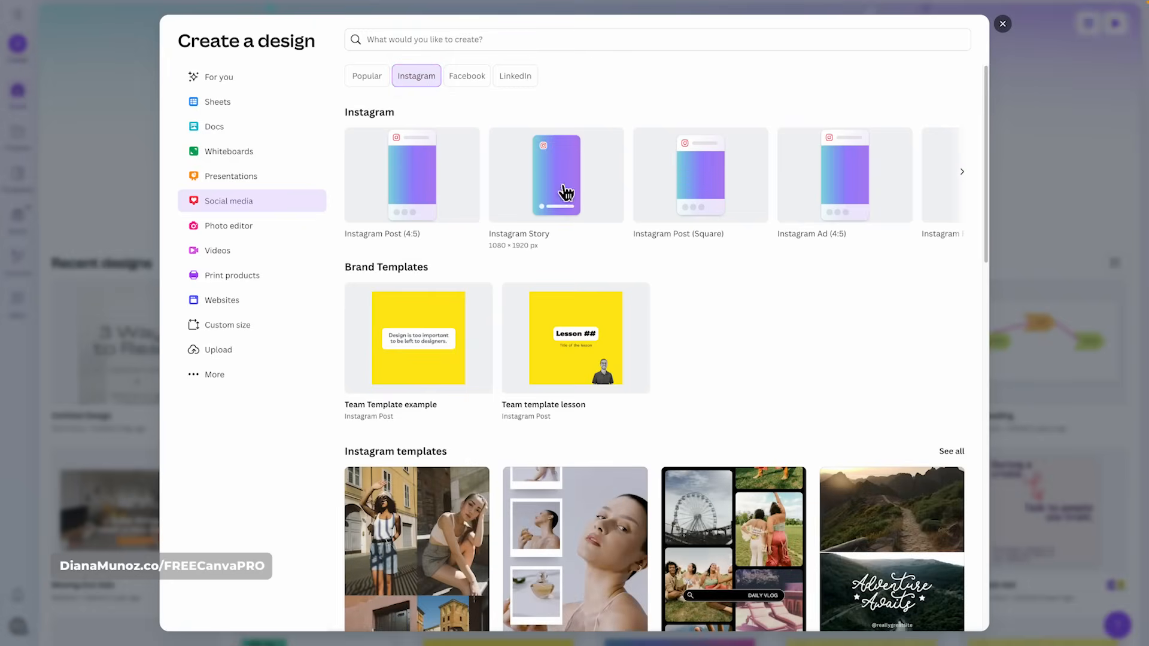
click(576, 186)
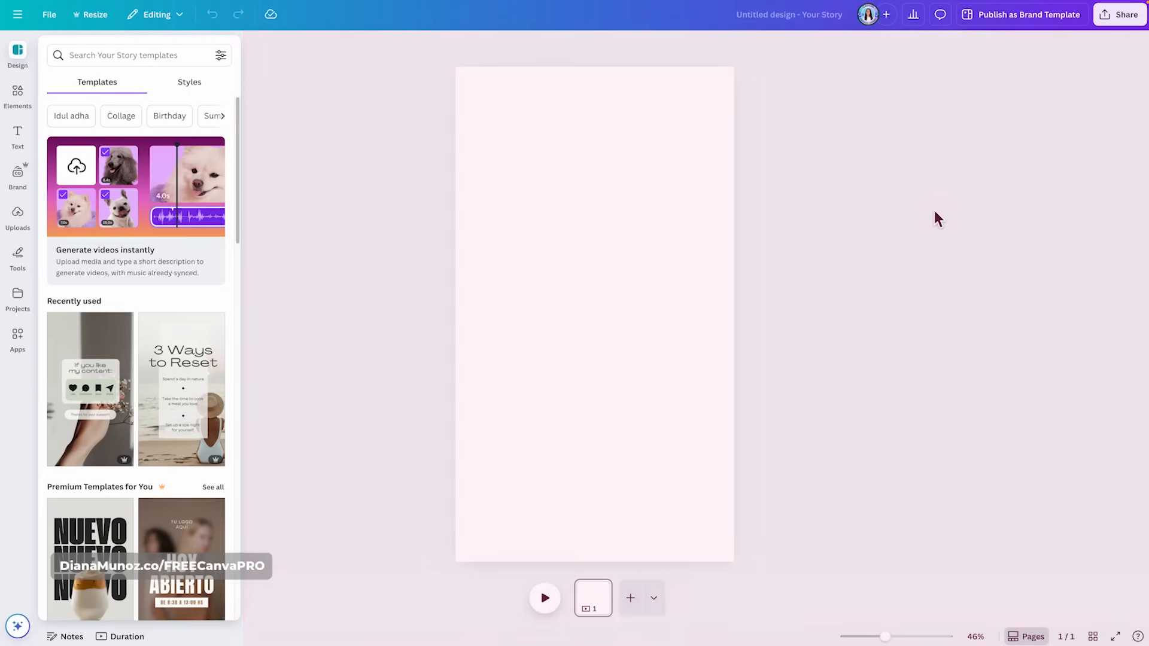
click(934, 210)
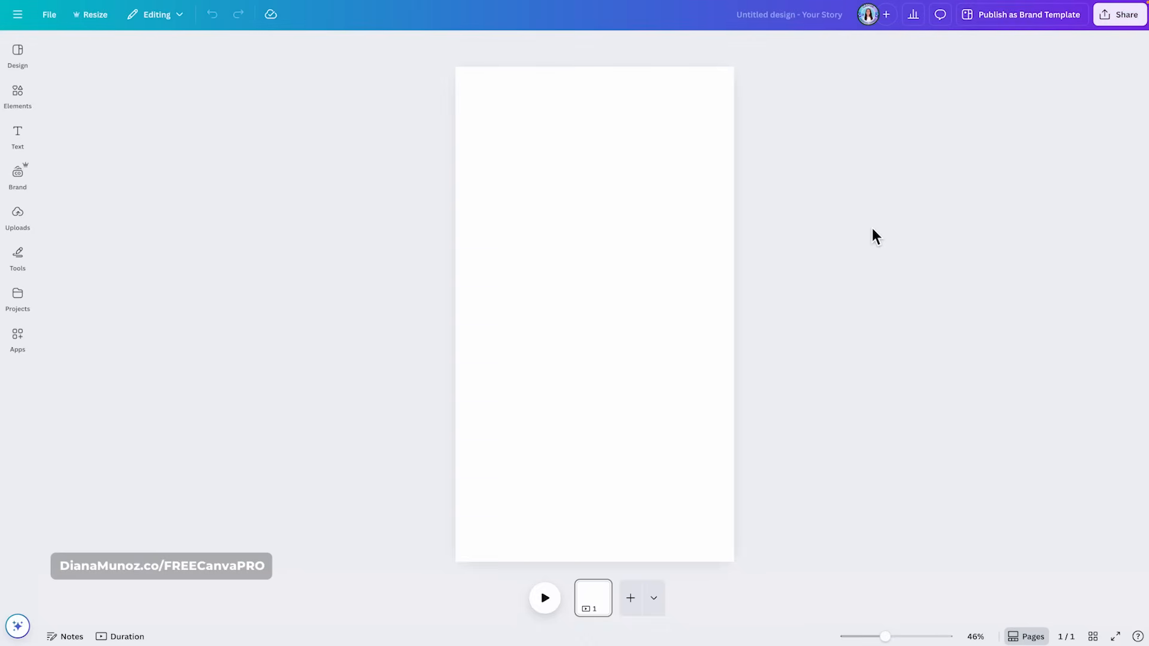
click(18, 16)
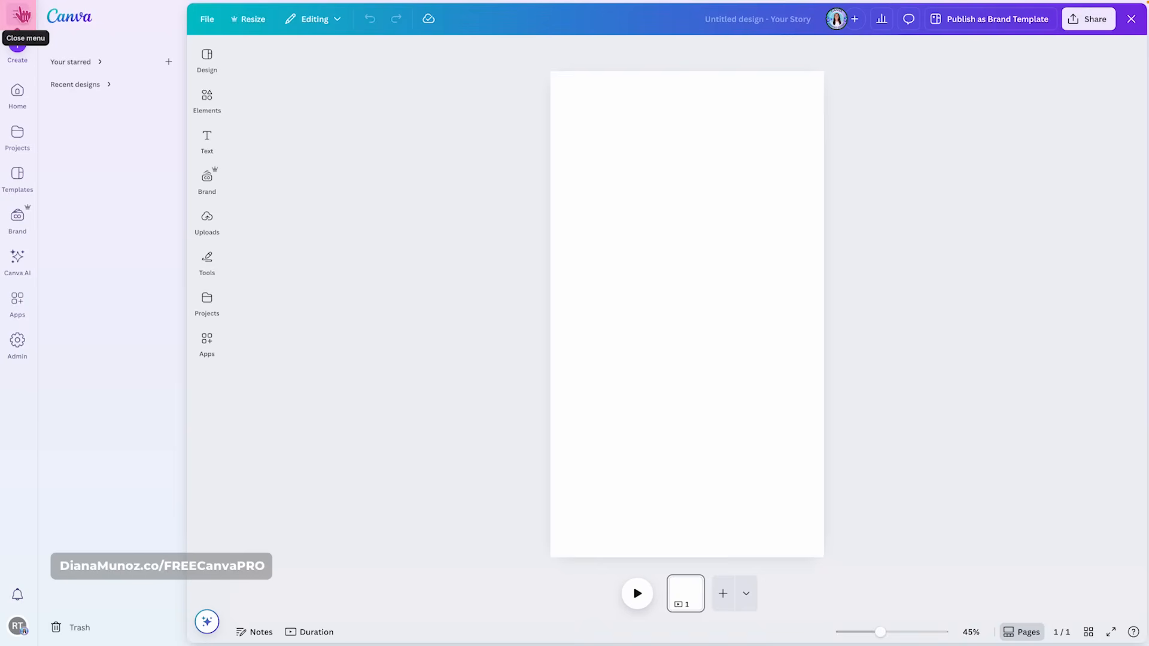
click(23, 18)
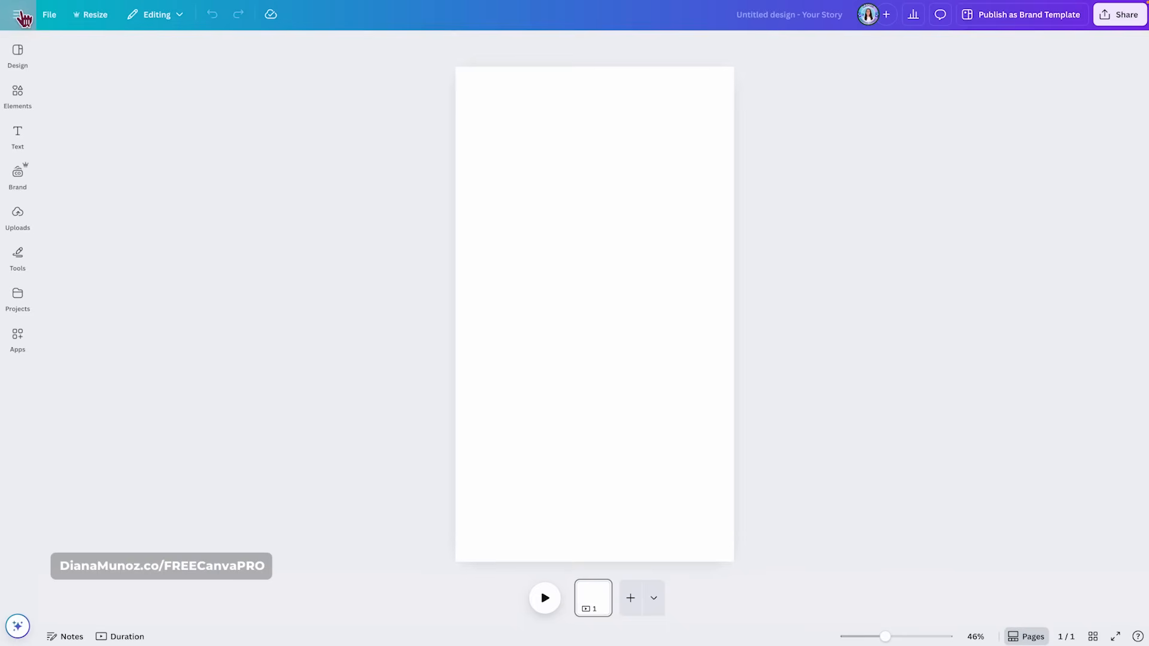
- Rename the untitled design as Instagram Story CMC
click(50, 14)
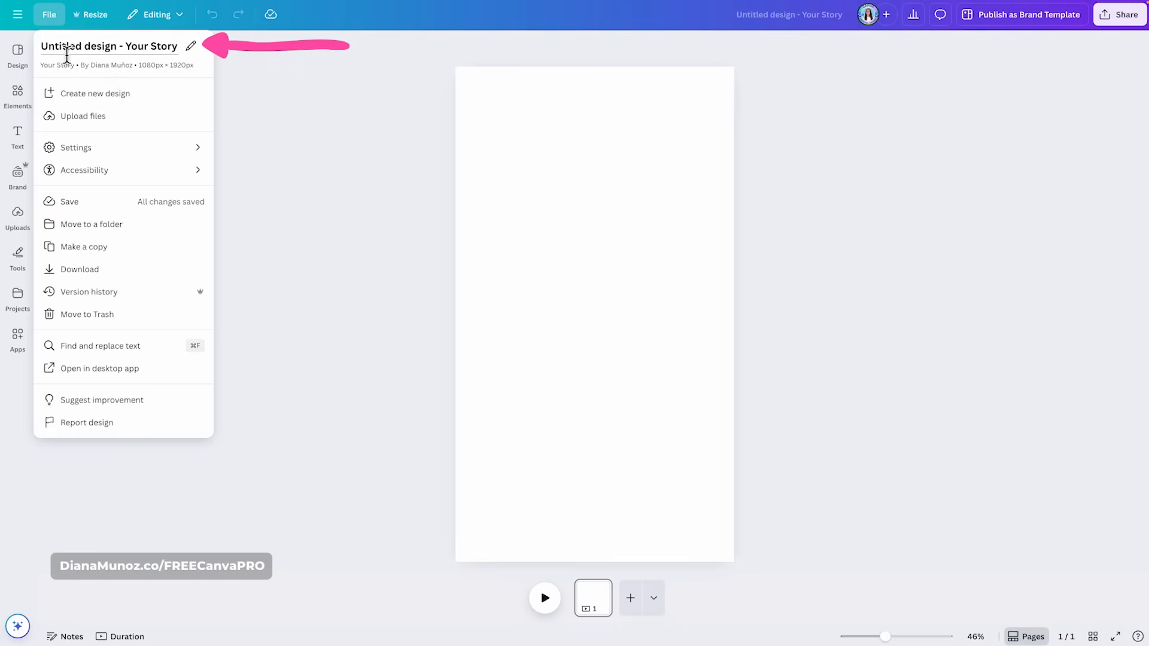
click(139, 52)
key(BackSpace)
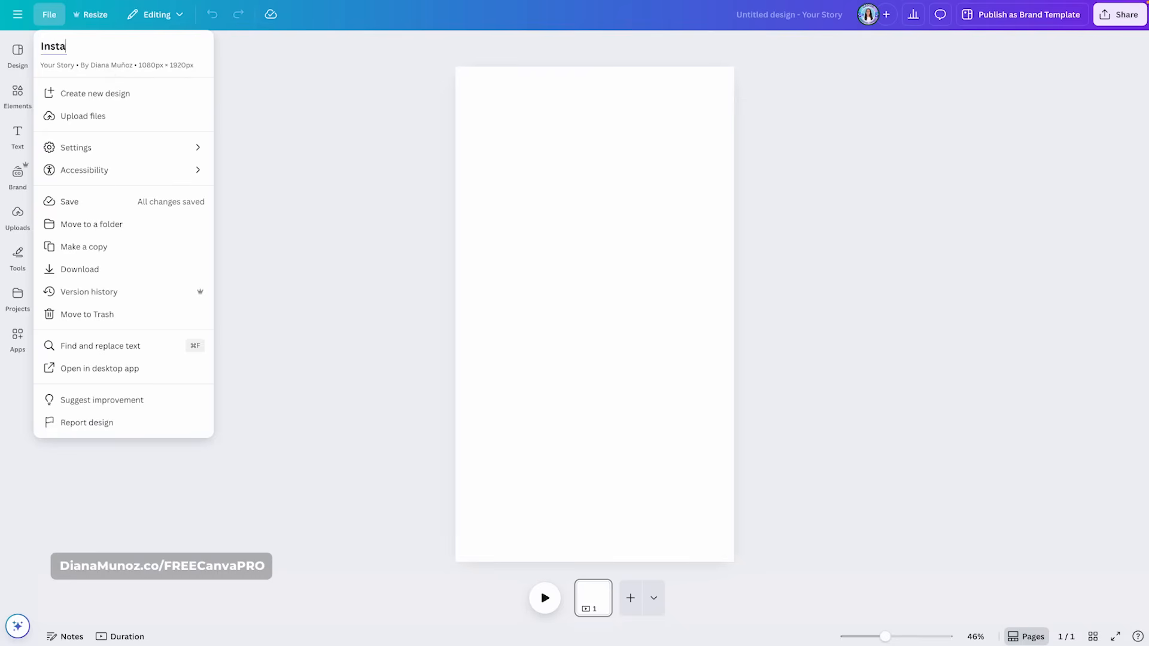
key(Return)
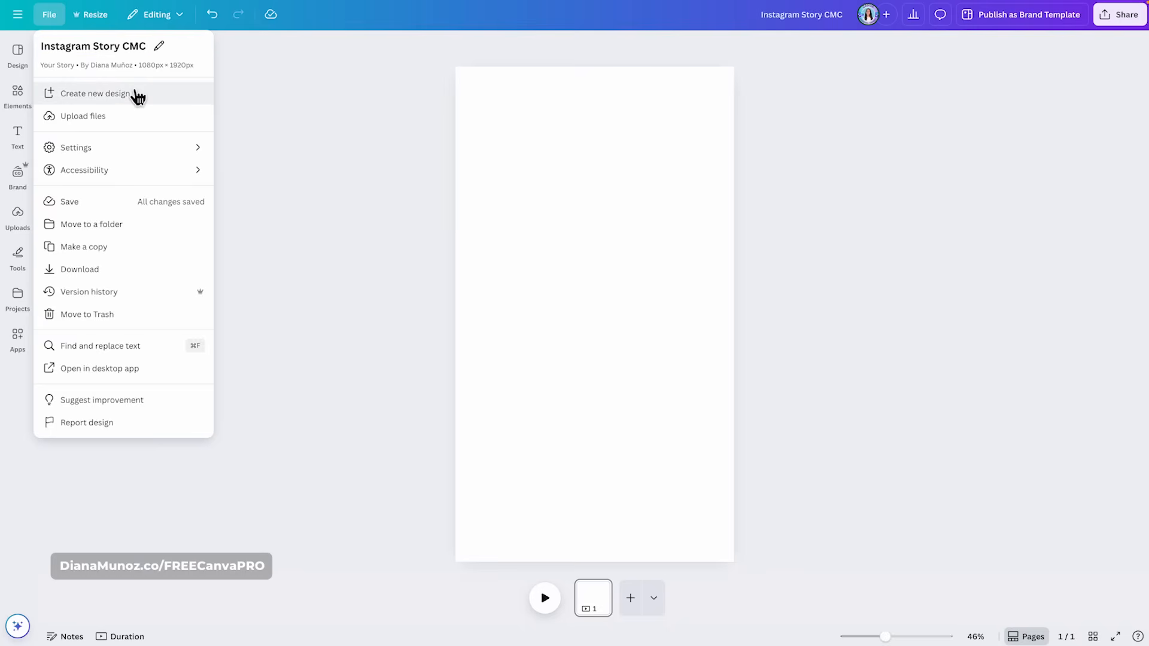
- Show rulers and guides, and place a horizontal guide at about 180 px and a vertical guide at about 230 px
mouse_move(115, 151)
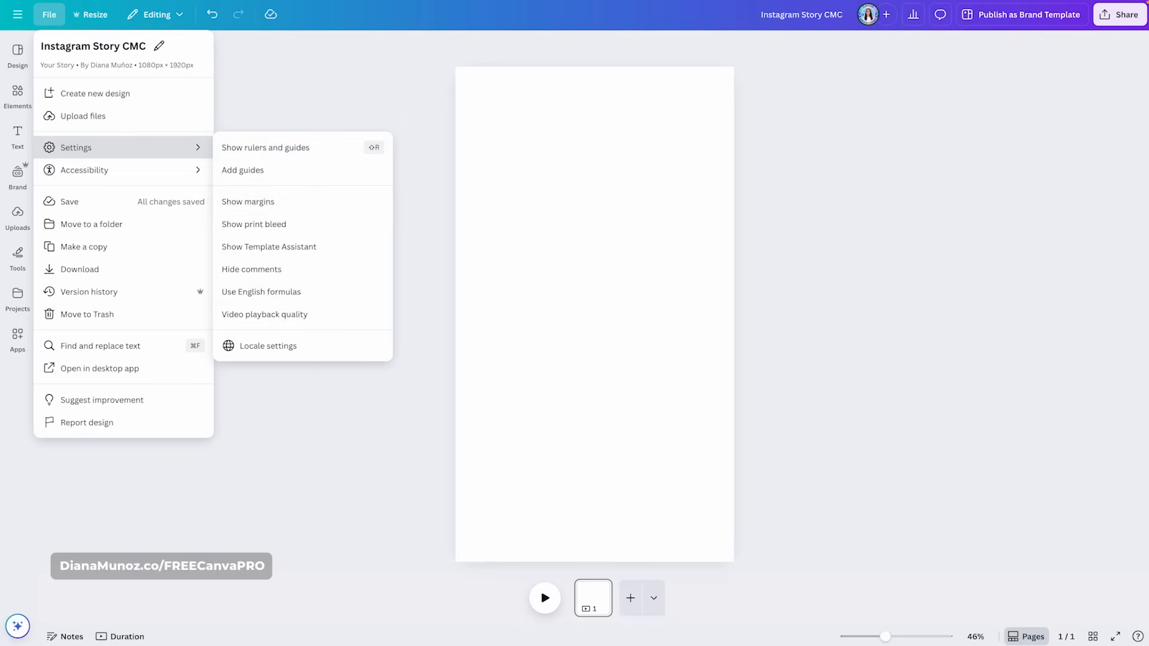
click(276, 147)
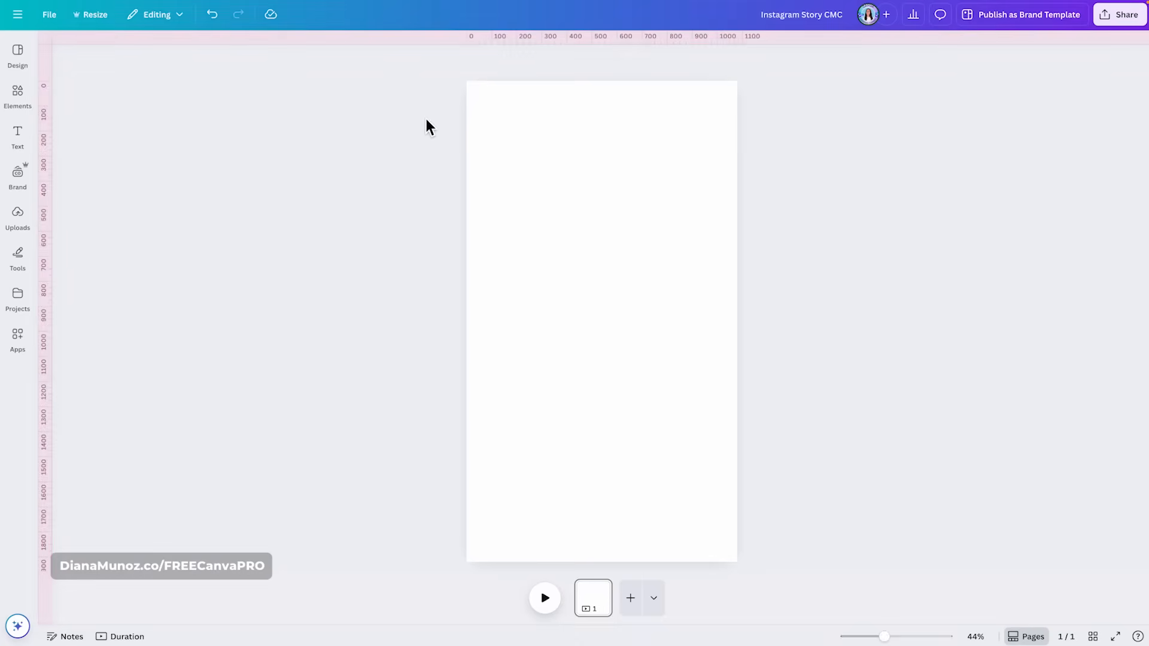
drag(556, 51, 556, 126)
drag(45, 168, 529, 169)
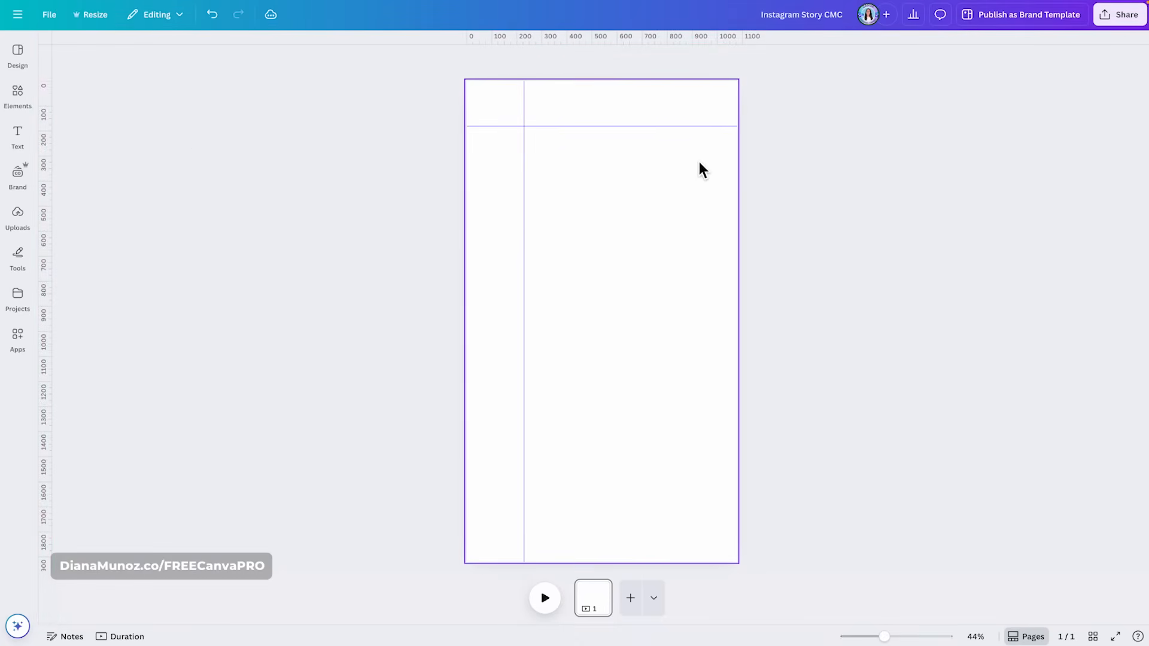
- Hide the rulers and guides on the story page
click(51, 21)
click(106, 154)
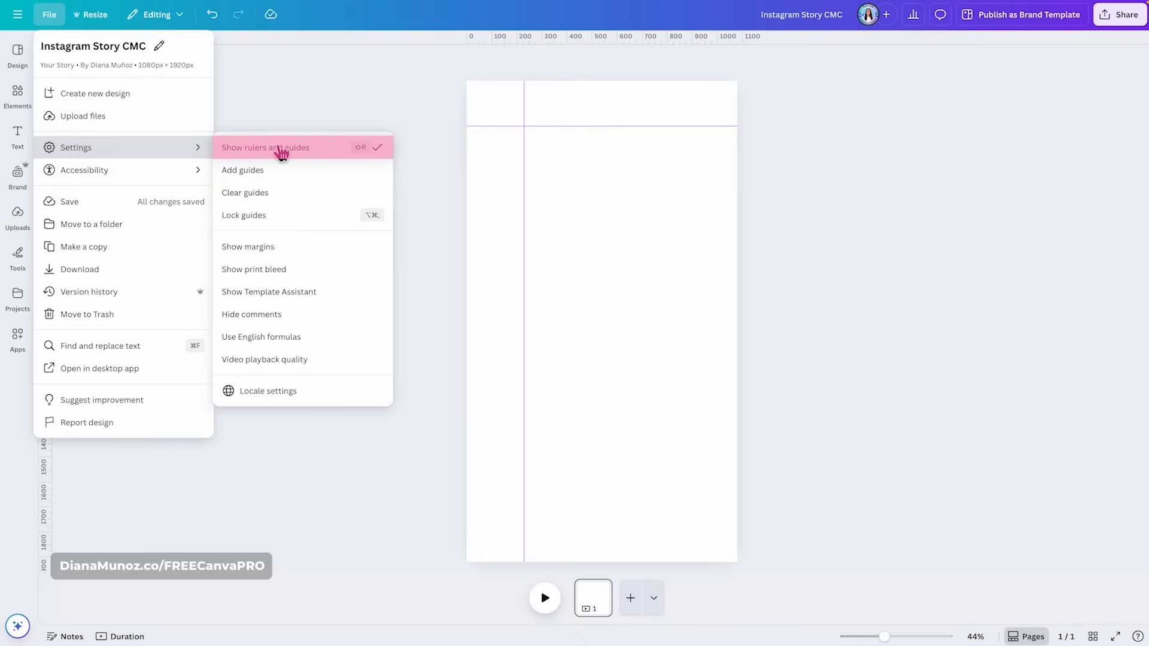
click(316, 150)
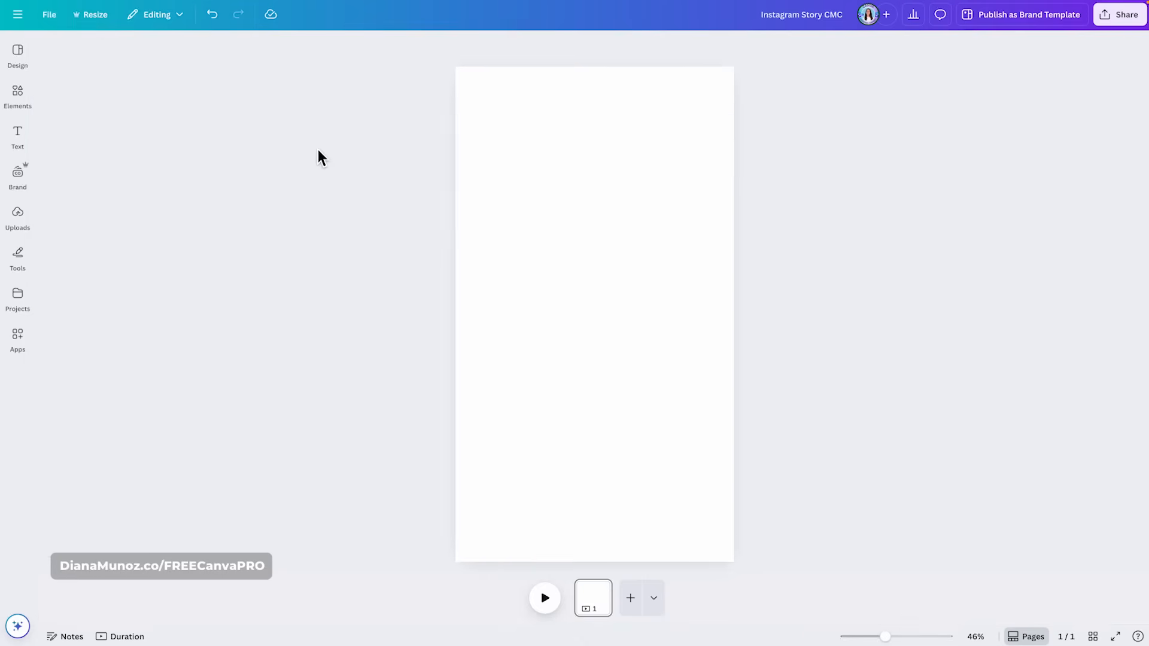
- Examine the available resize formats and categories for the design
click(98, 20)
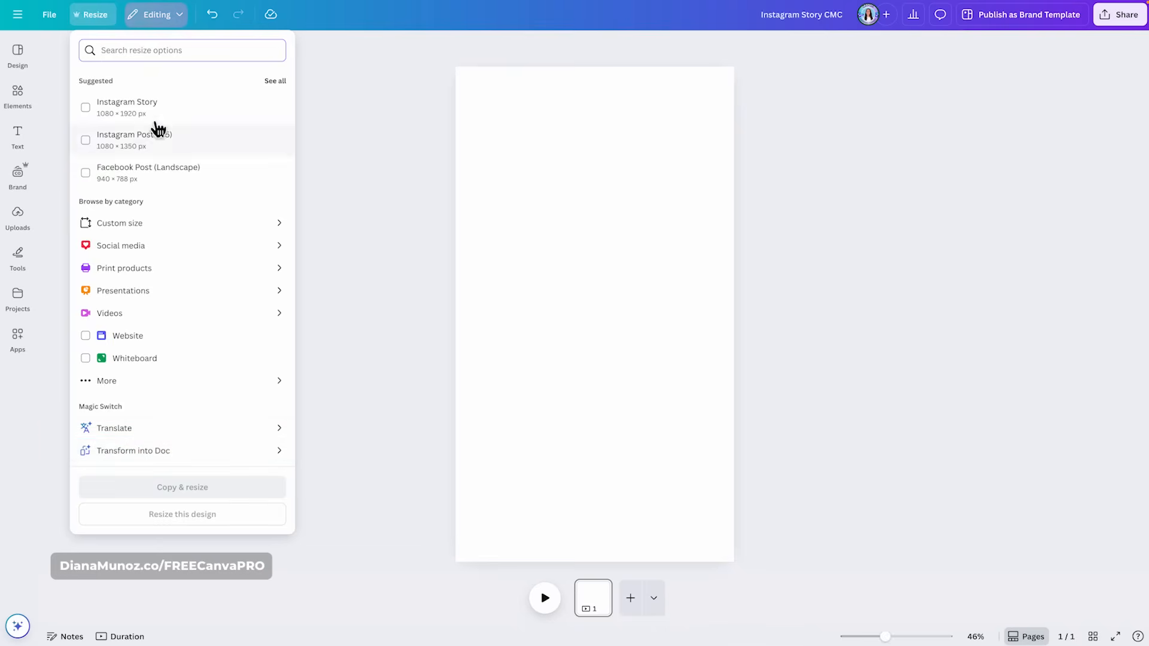
click(185, 20)
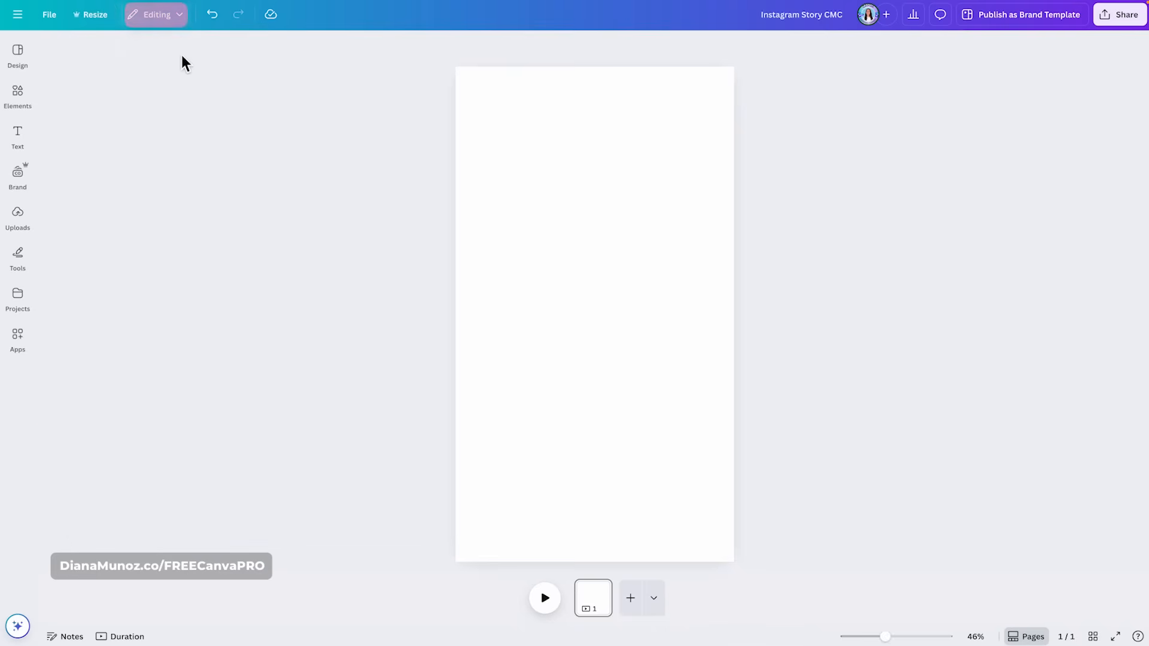
- Cycle the design through Commenting and Viewing modes and return it to Editing mode
click(176, 22)
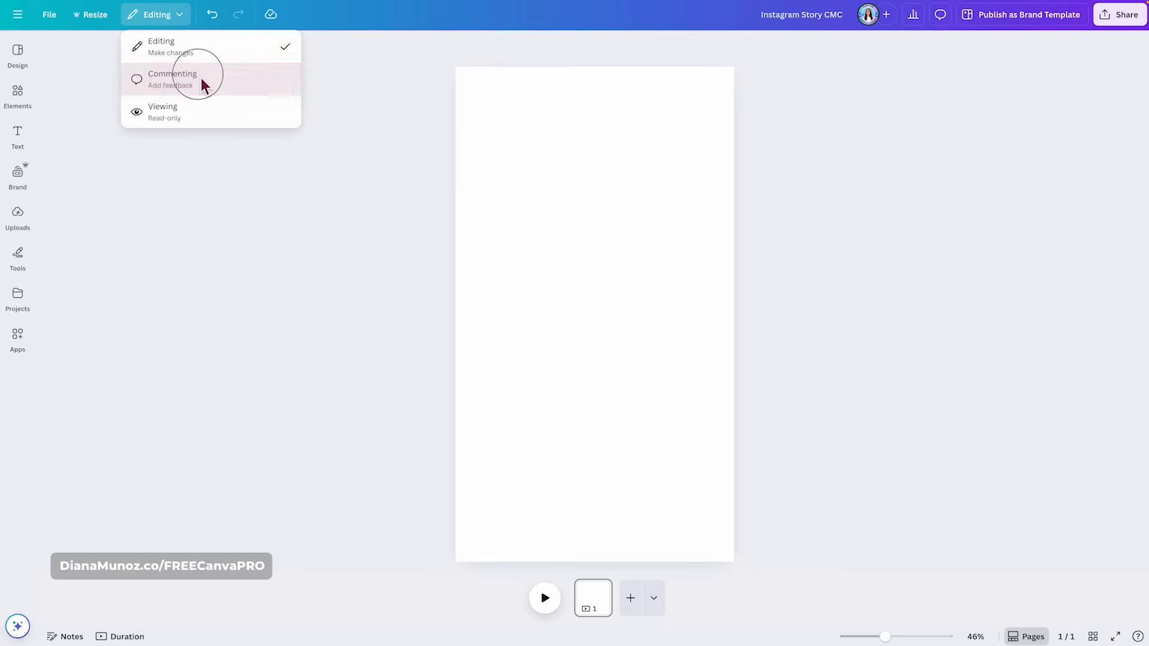
click(201, 79)
click(152, 20)
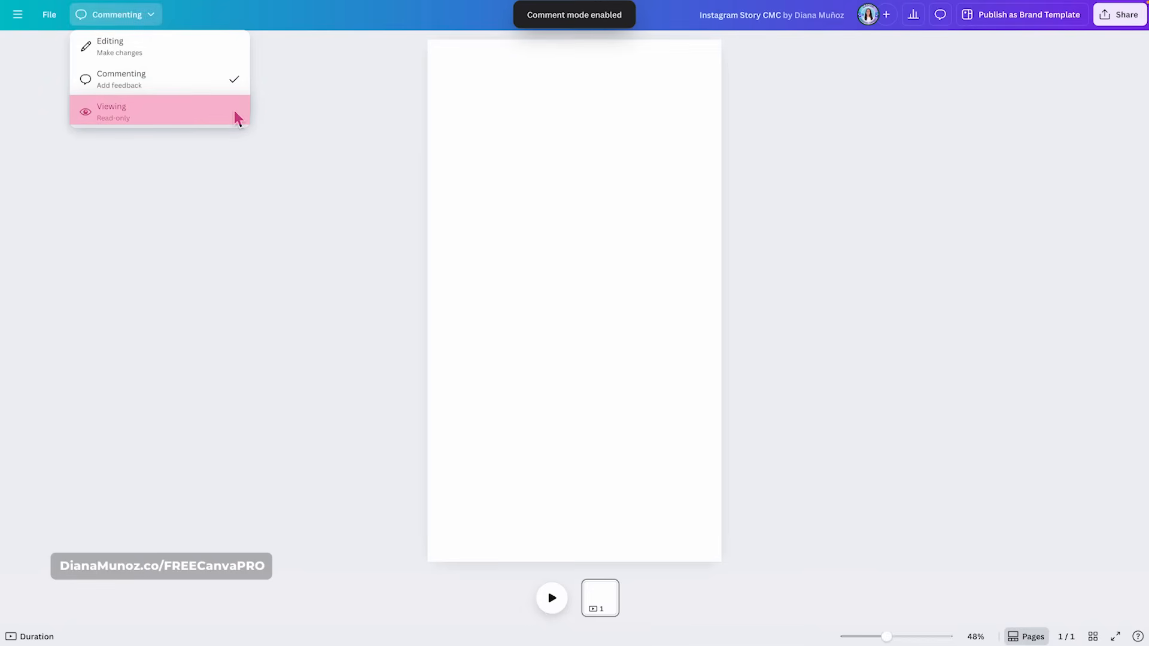
click(110, 114)
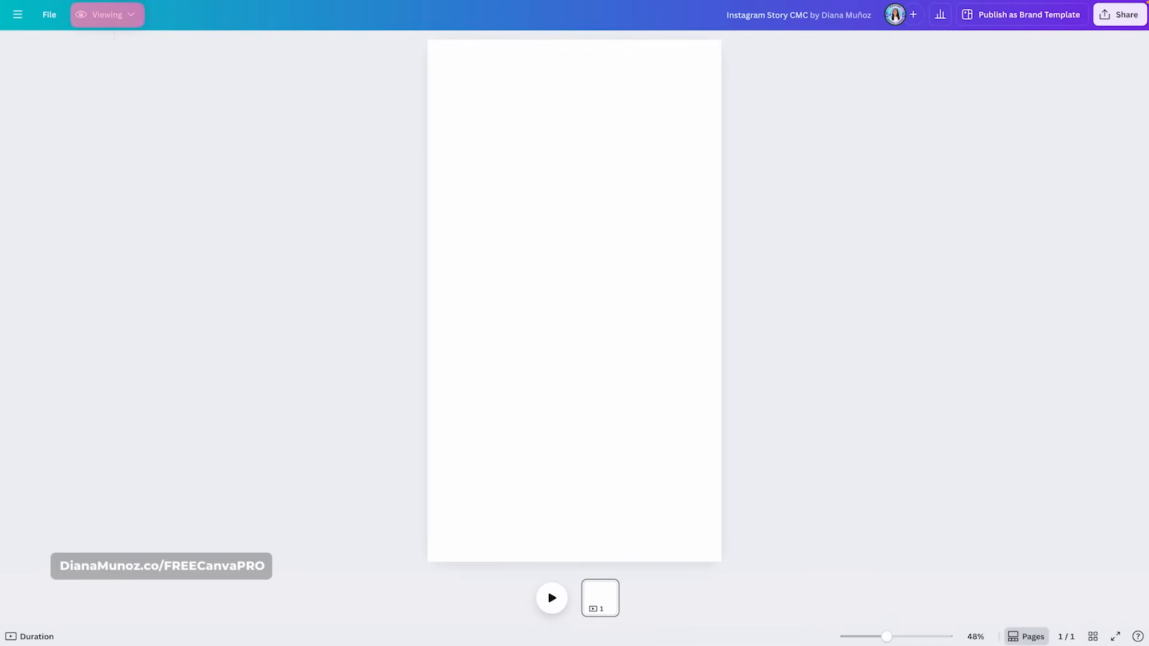
click(132, 18)
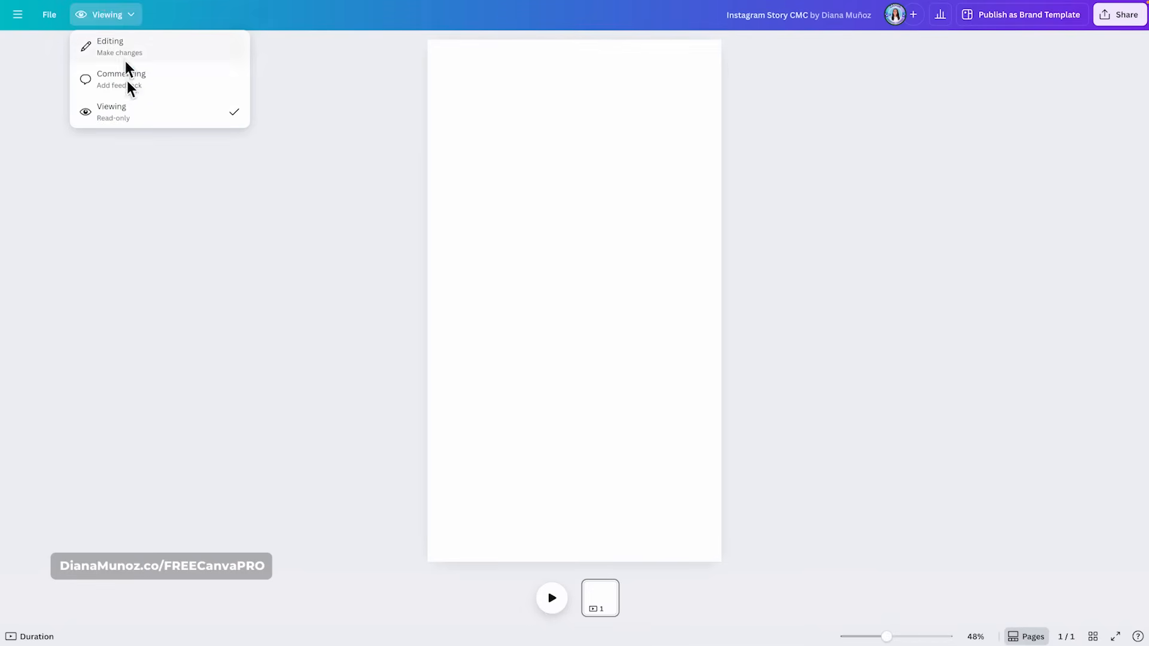
click(158, 52)
- Shorten the design's title to Instagram Story by removing CMC
click(33, 138)
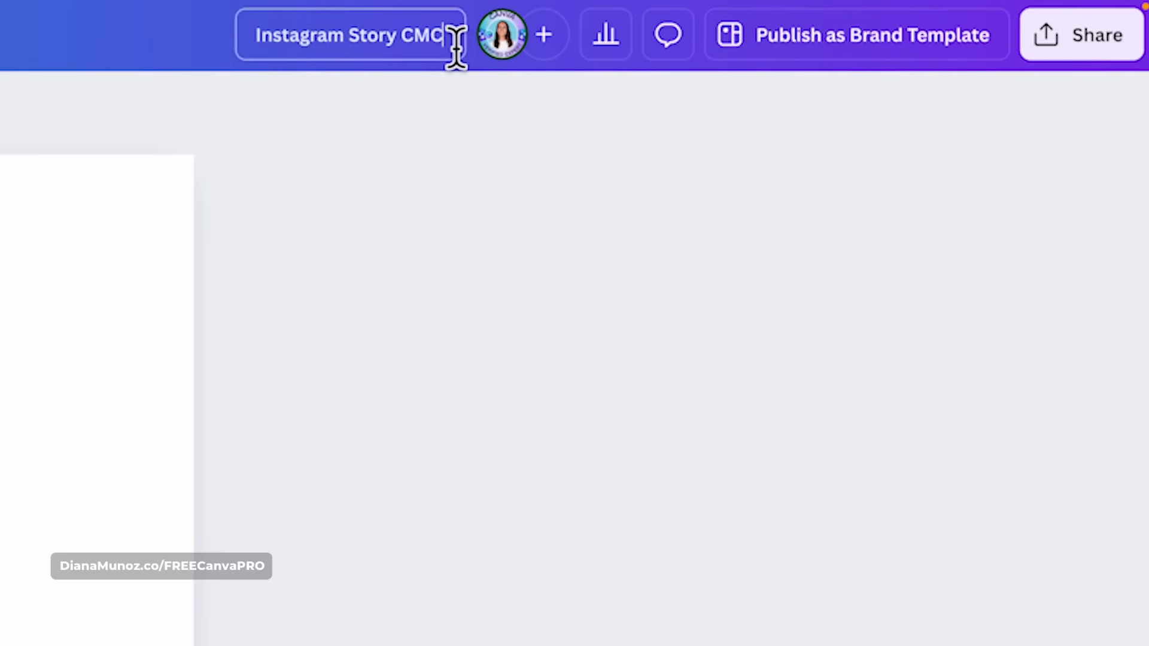
double_click(414, 57)
key(BackSpace)
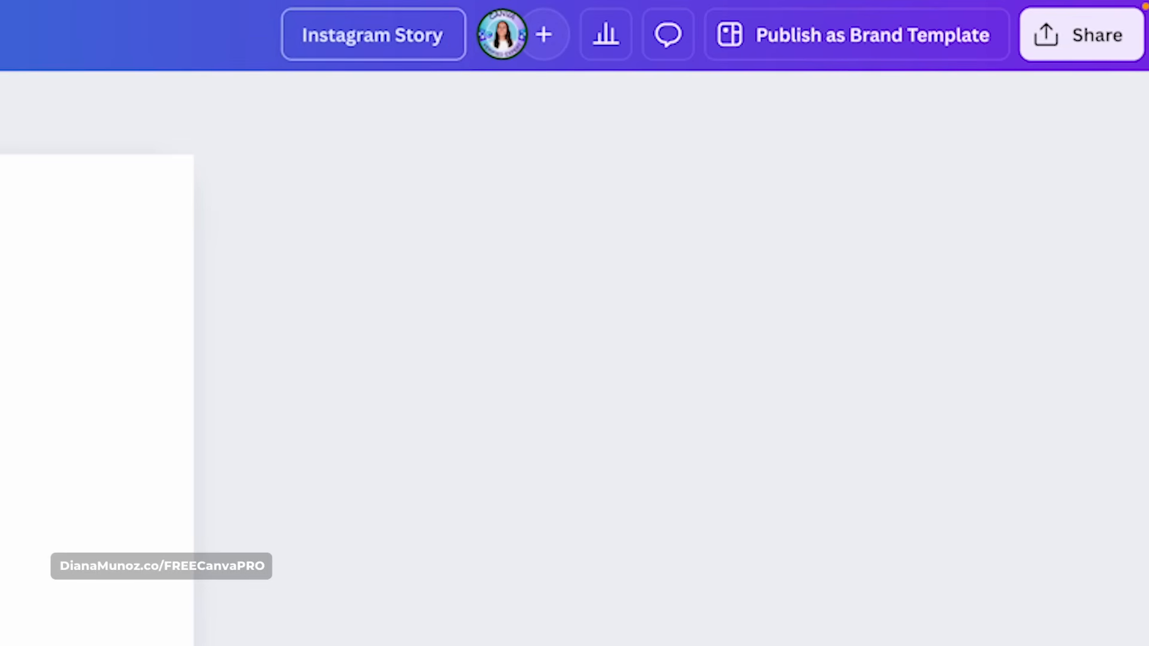
key(Return)
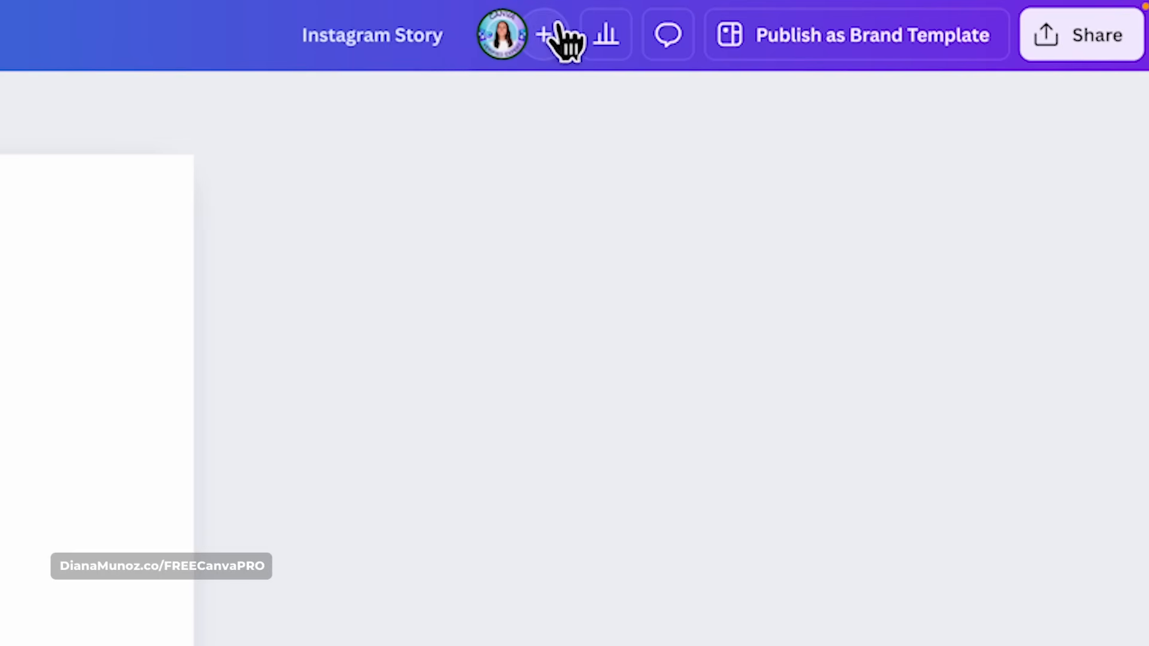
- Examine the options for adding collaborators to the design and its visit analytics
click(545, 41)
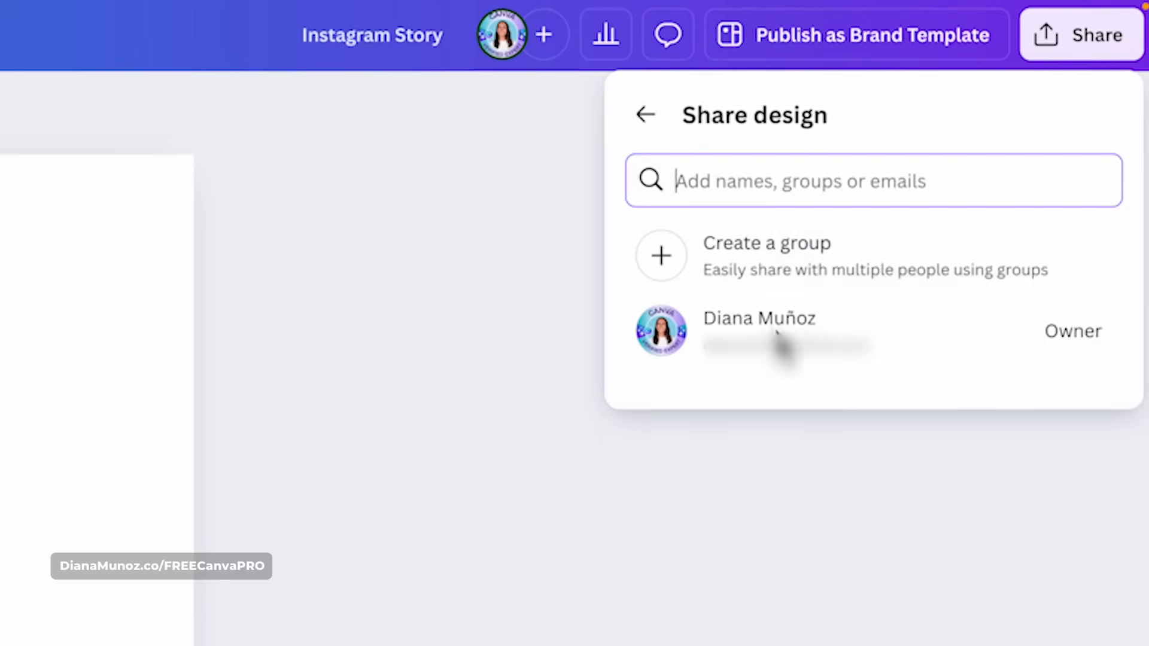
click(550, 83)
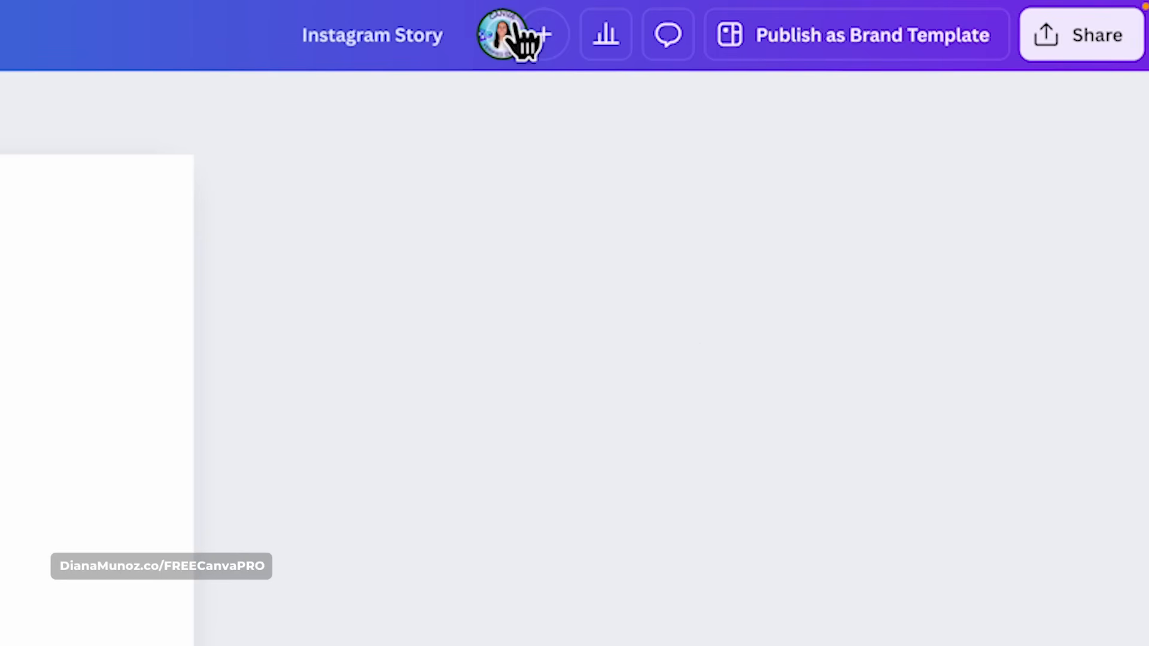
click(607, 37)
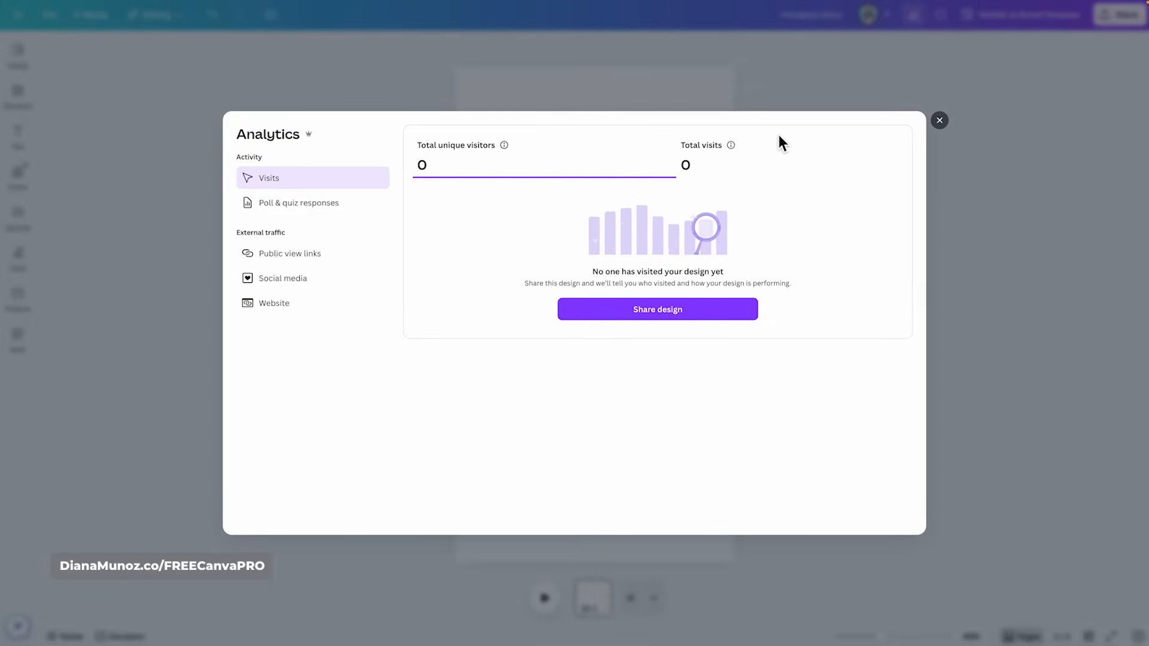
click(940, 120)
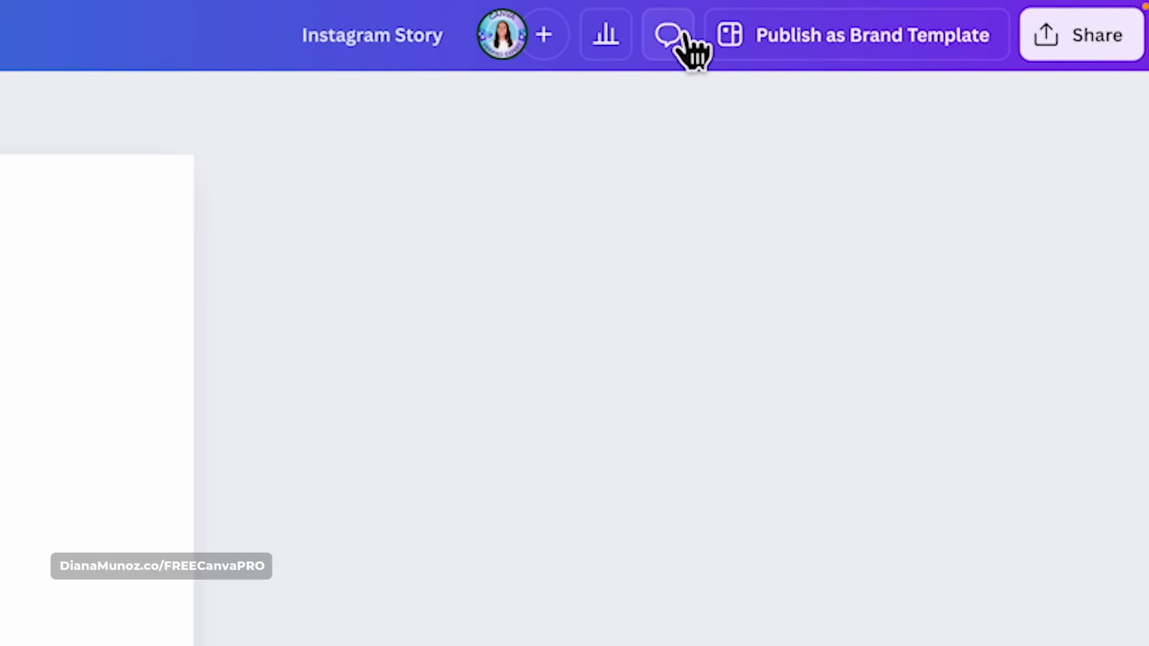
- Open an empty comment on the blank page and view the design's comments list
click(188, 270)
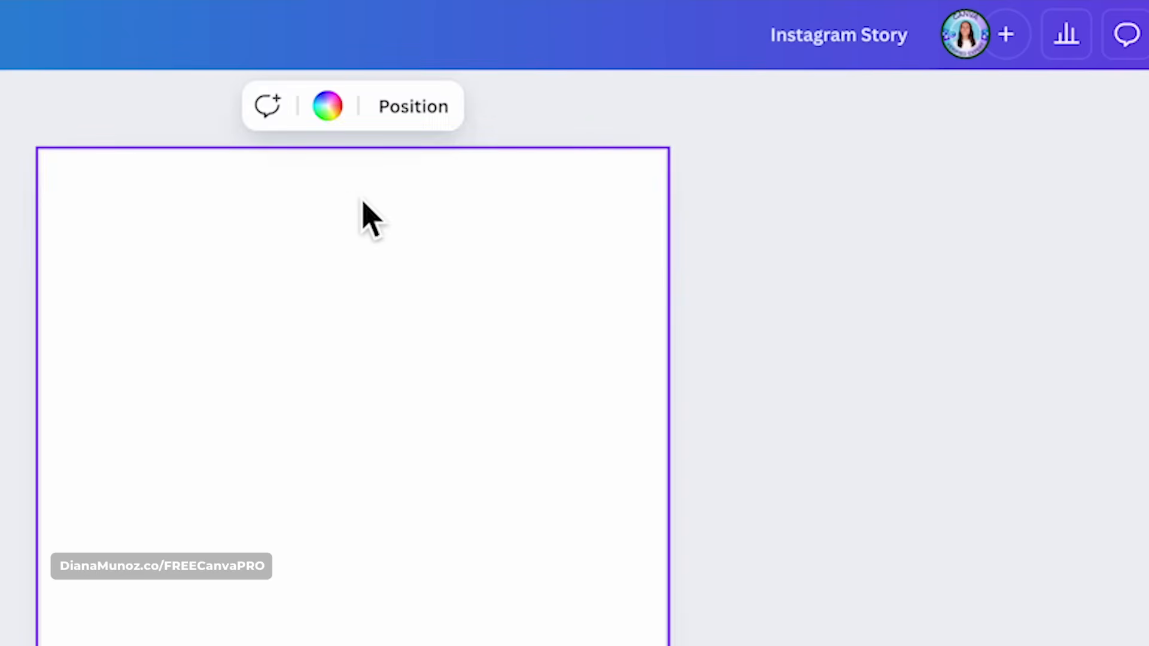
click(269, 107)
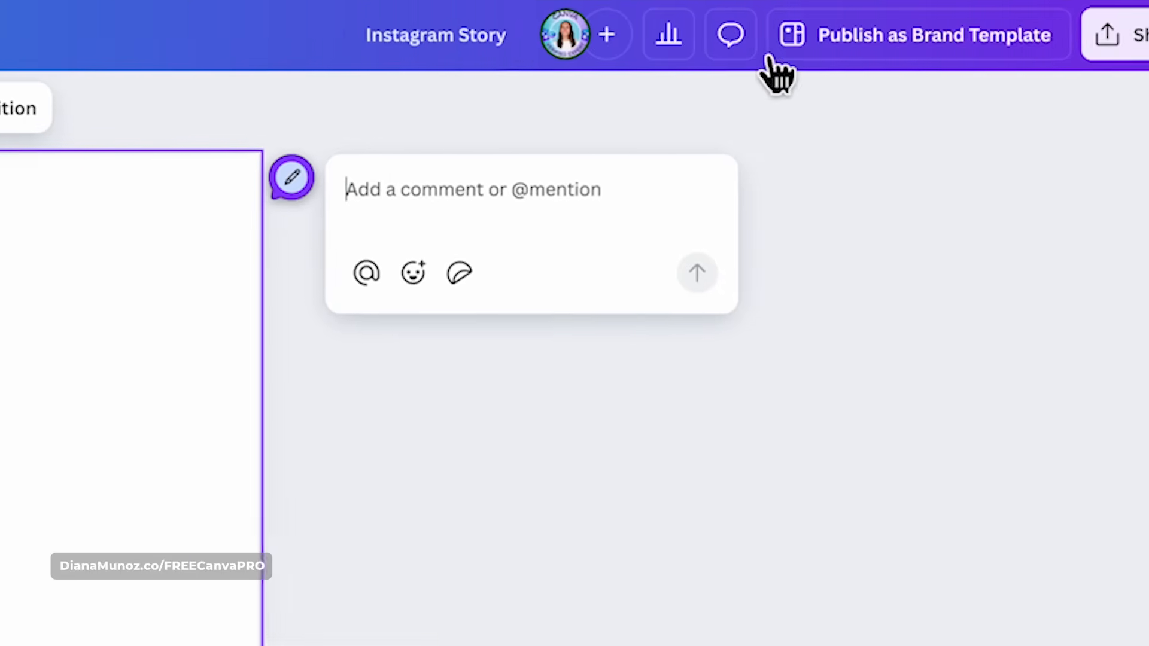
click(1126, 41)
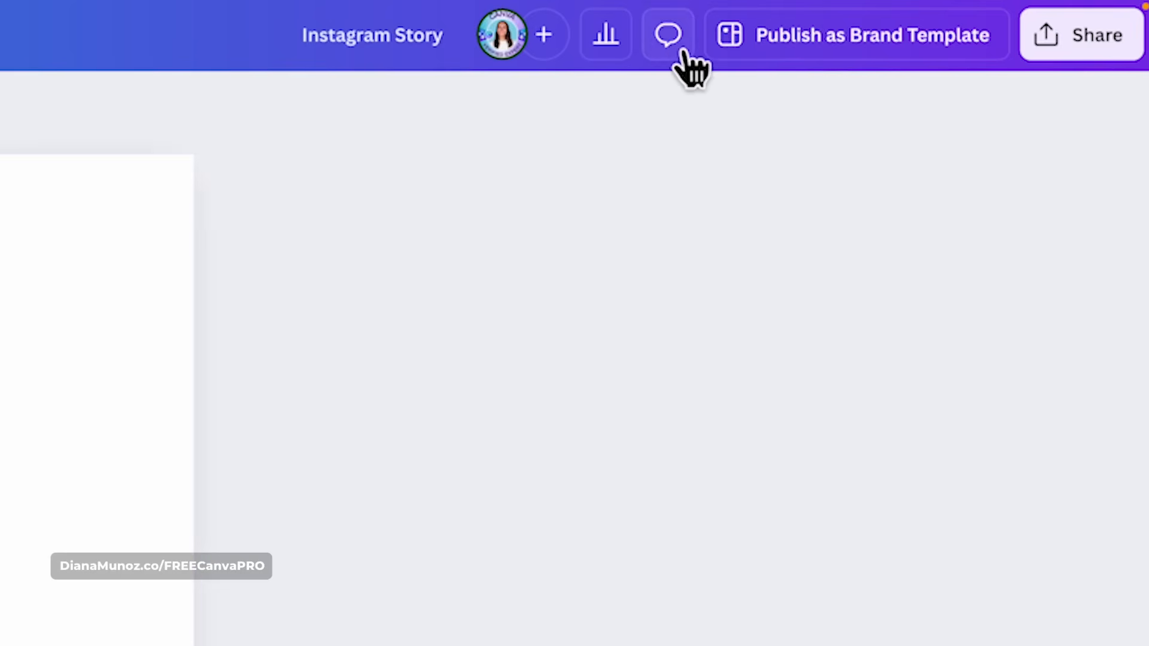
click(668, 39)
click(1110, 118)
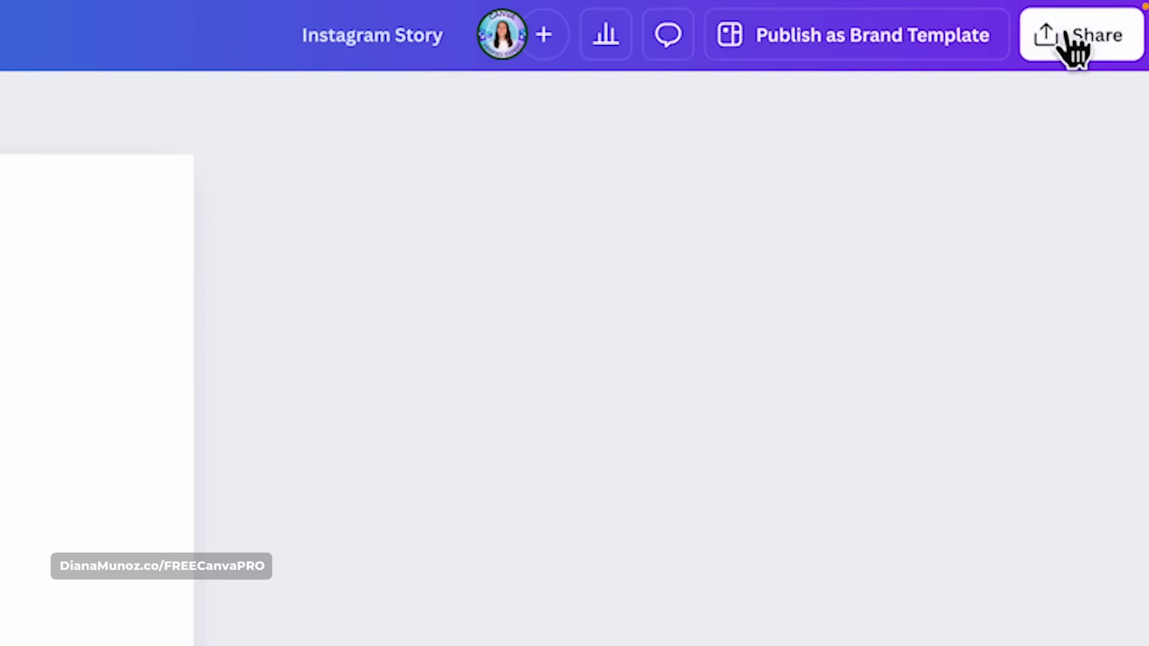
- Examine the full list of sharing and export options for the design
click(1109, 42)
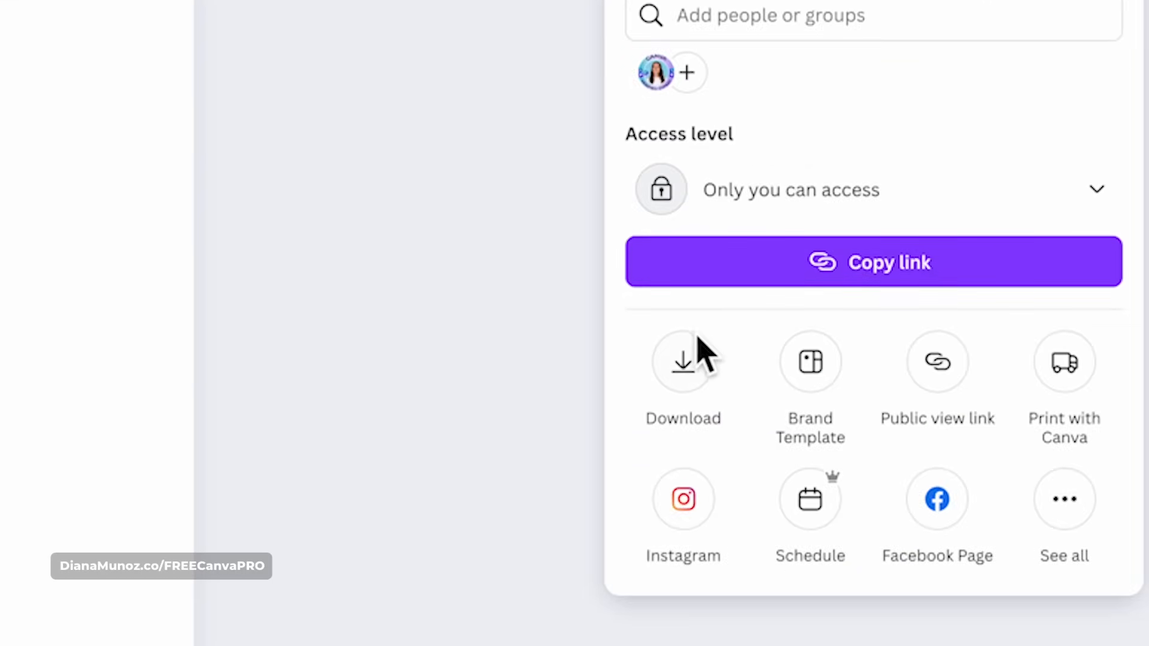
click(1065, 505)
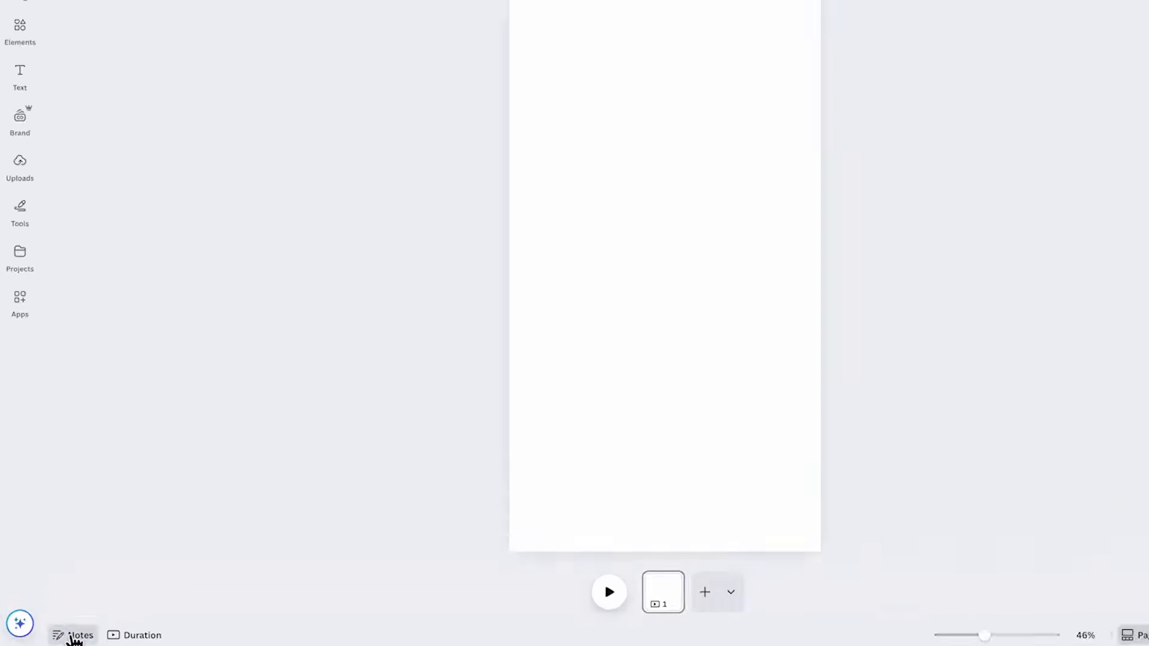
- Write the note "Add note - page 1" for page 1
click(129, 625)
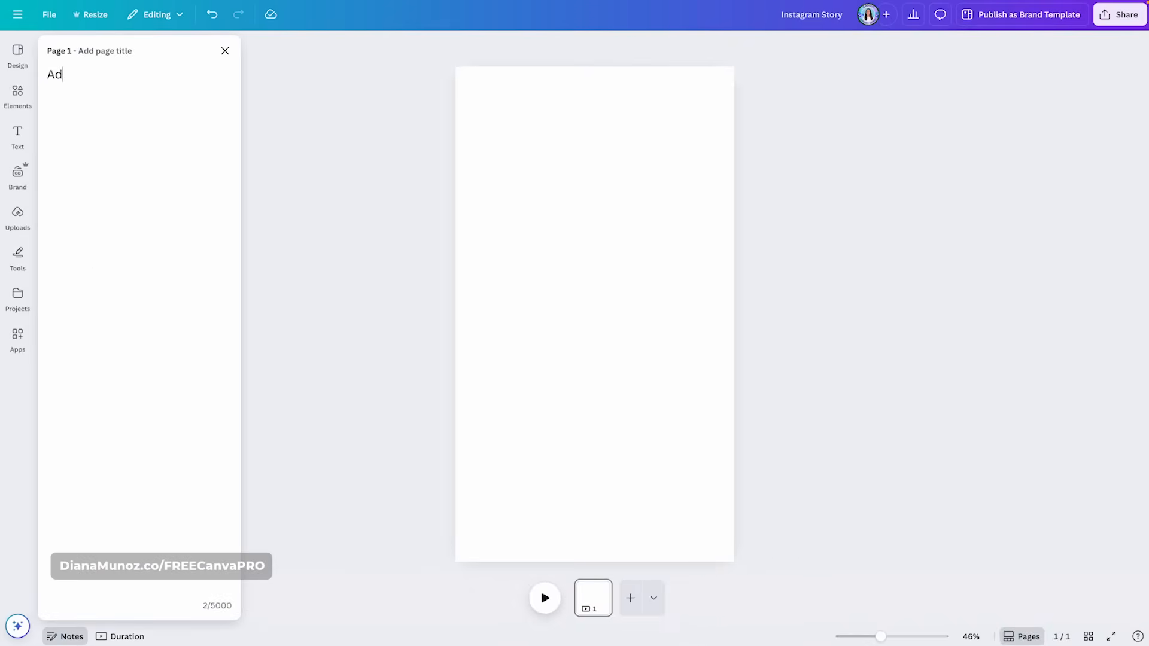
click(224, 51)
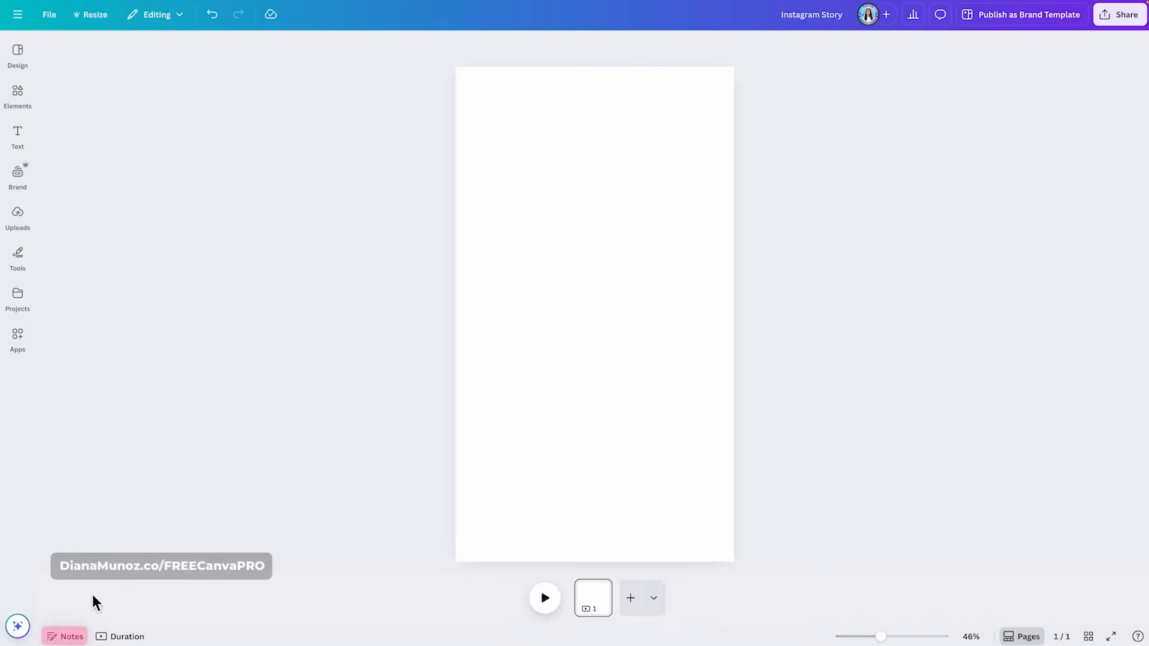
click(72, 637)
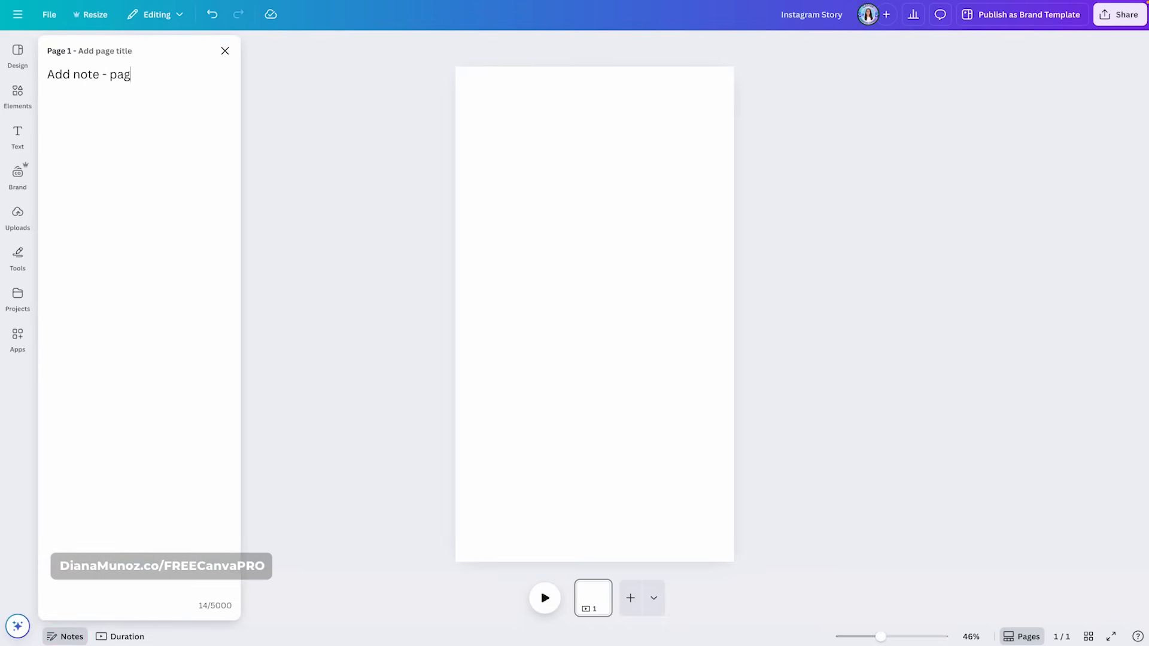
click(263, 114)
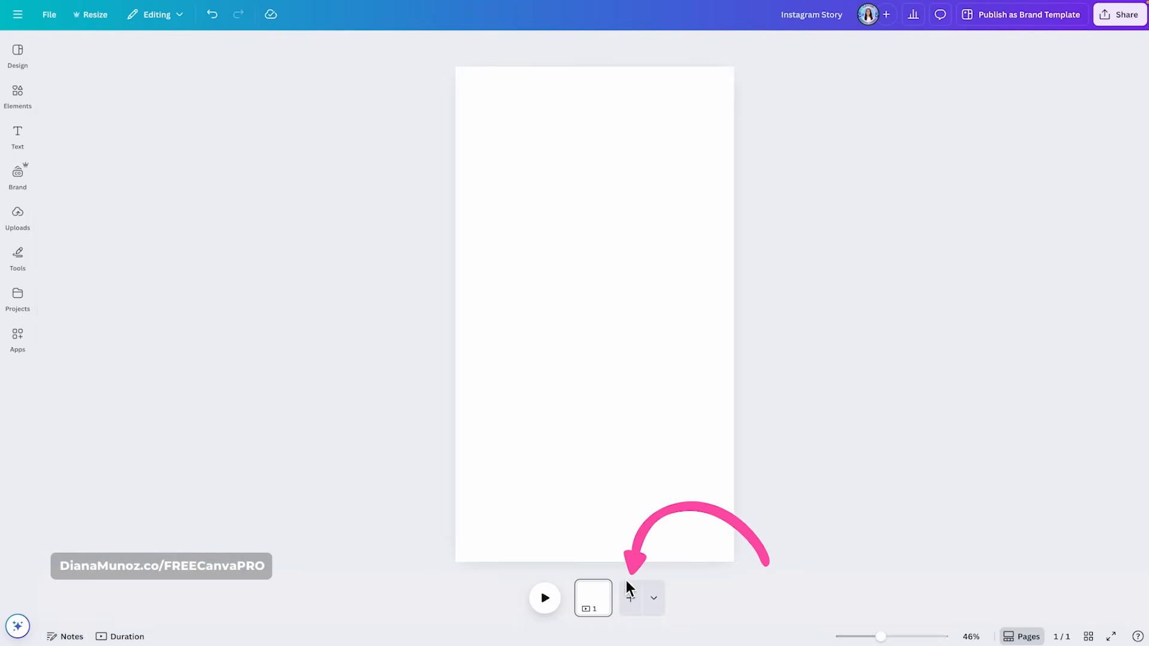
- Add a second page with the note "Add notes to page 2" and compare the notes of both pages
click(631, 598)
click(72, 636)
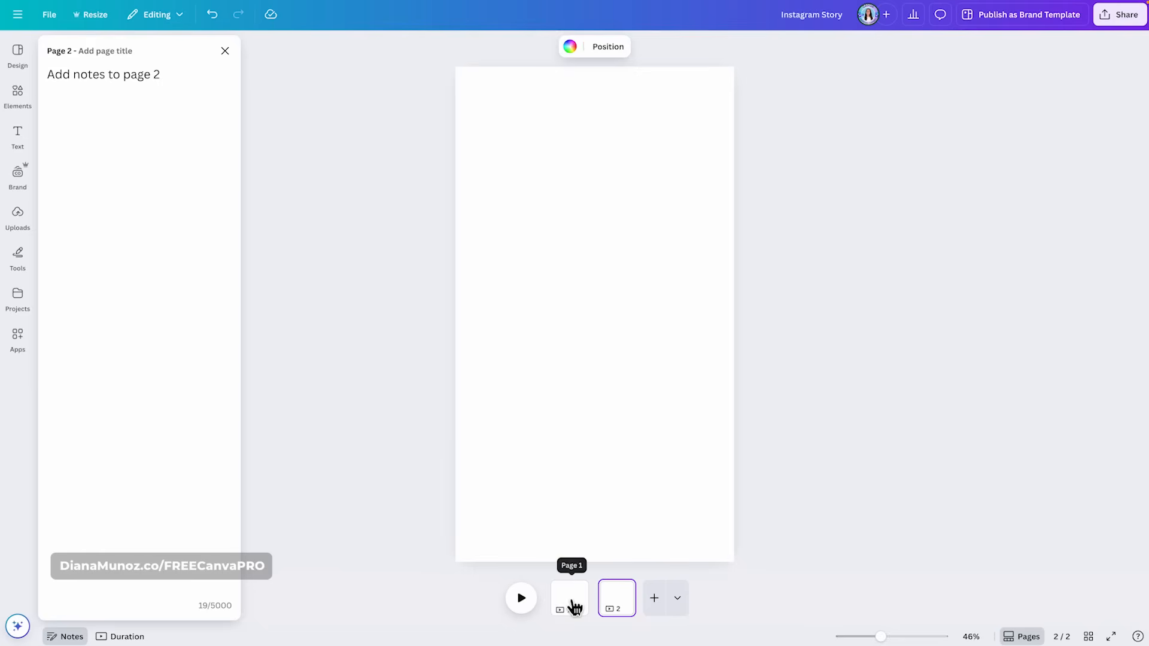
click(562, 606)
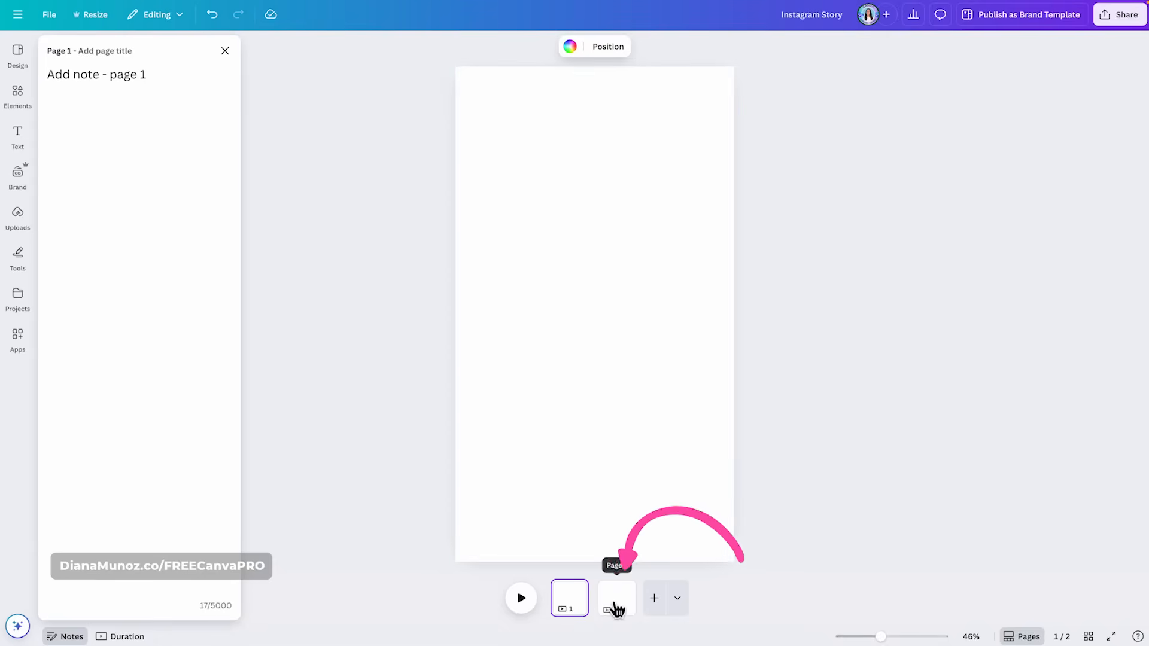
click(616, 604)
click(225, 51)
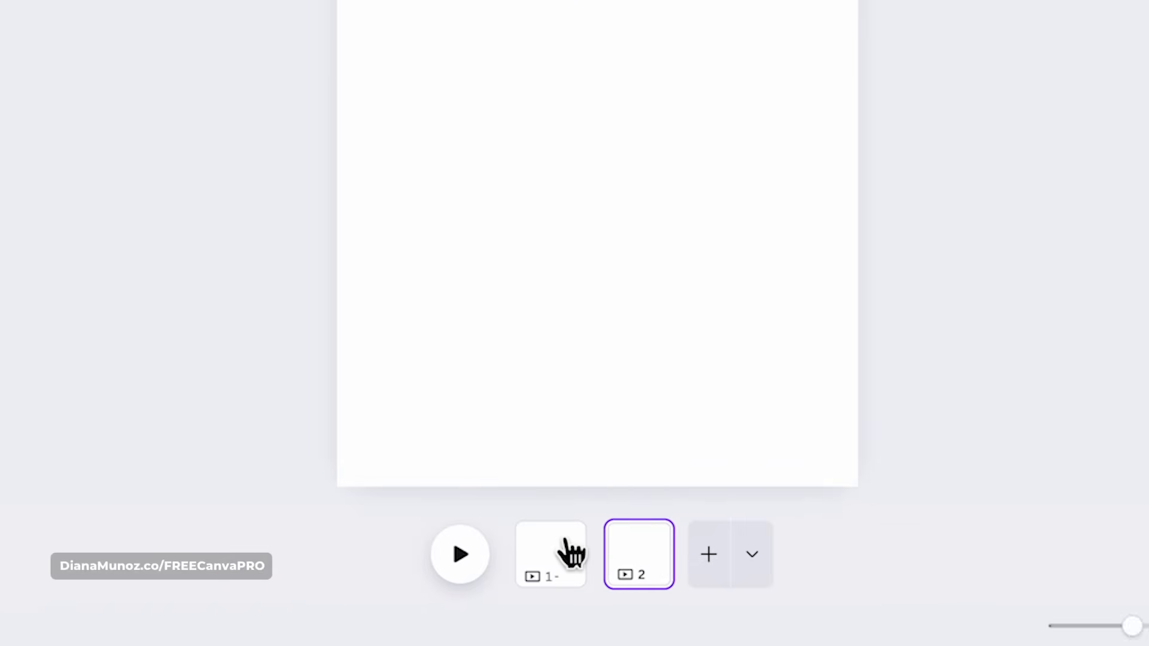
- Examine the options available for page 1 and view the pages' duration timeline
click(1082, 538)
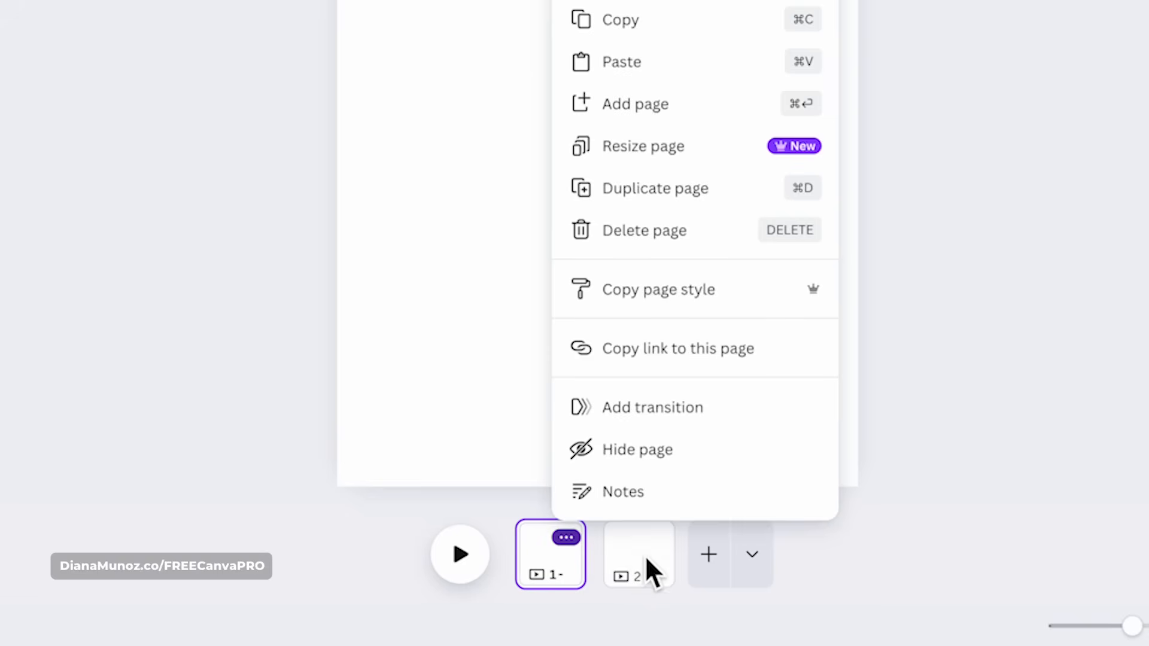
click(559, 566)
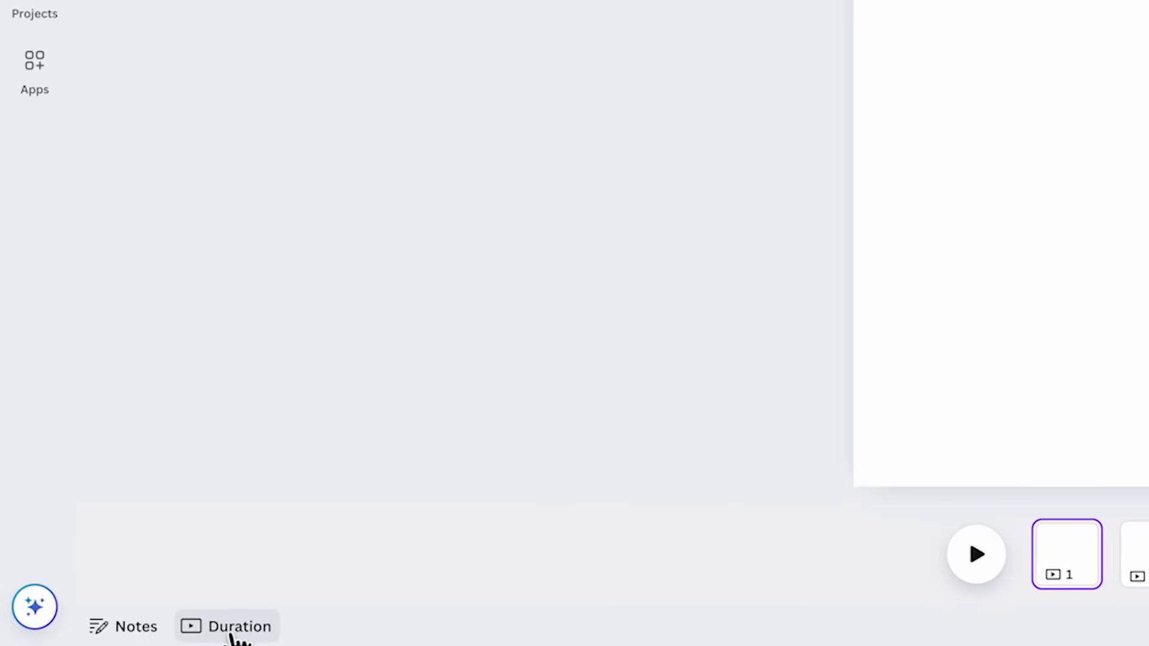
click(234, 628)
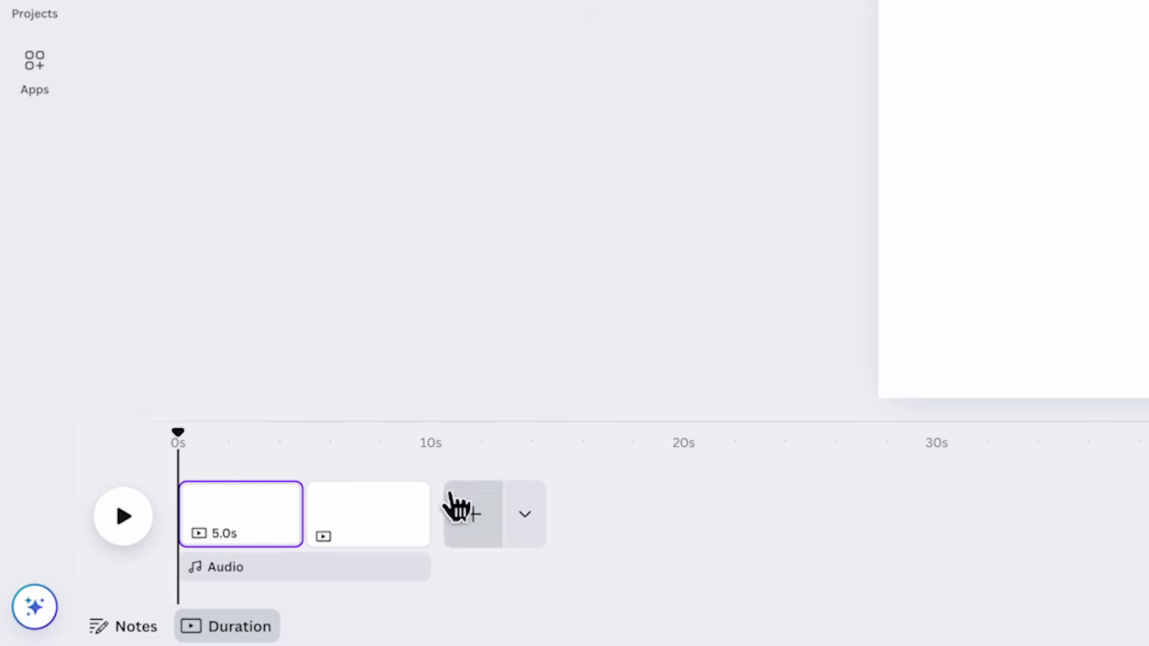
click(256, 629)
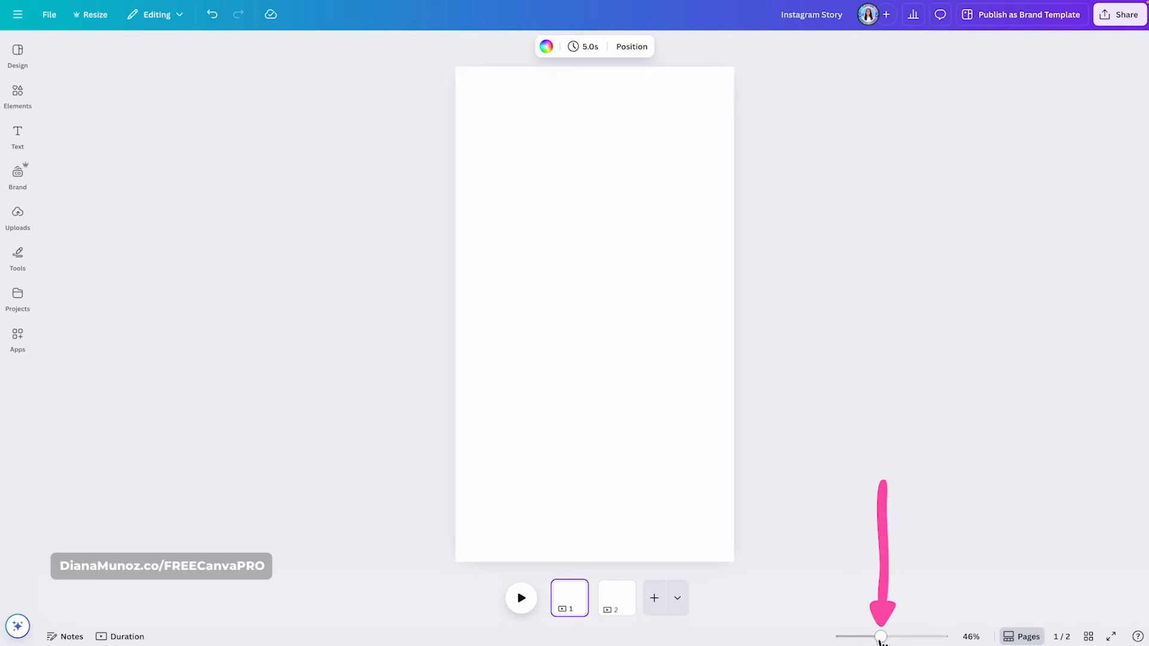
- Show the duration timeline, try switching the zoom between page and thumbnails, and reduce the page zoom to 28%
drag(880, 637, 876, 636)
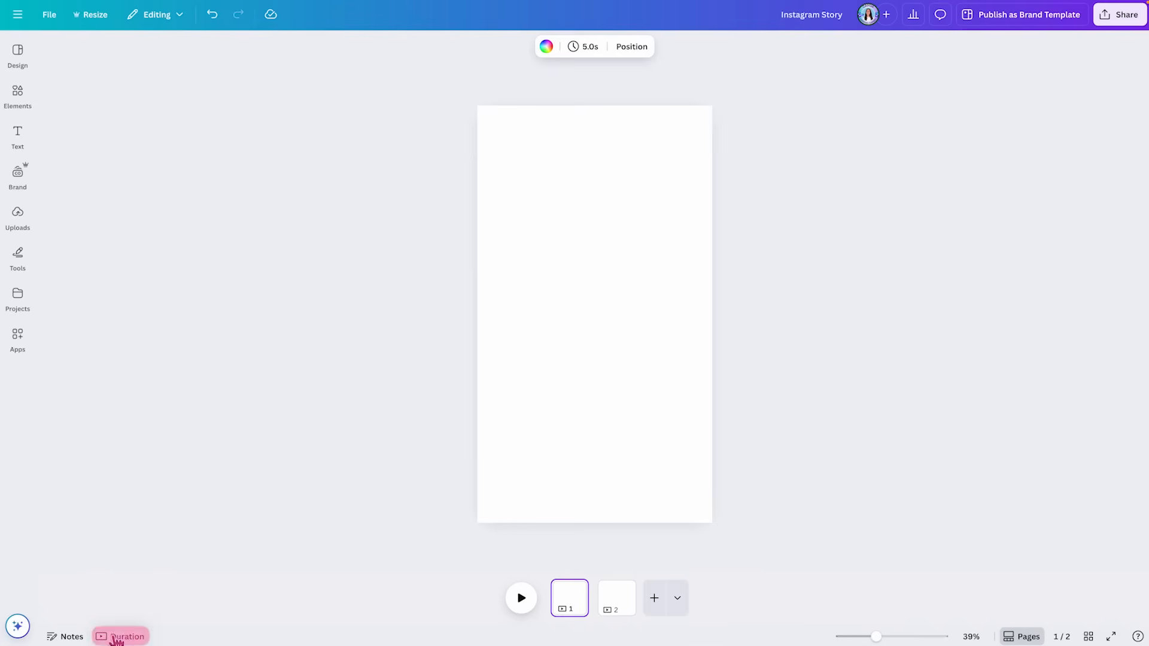
click(133, 638)
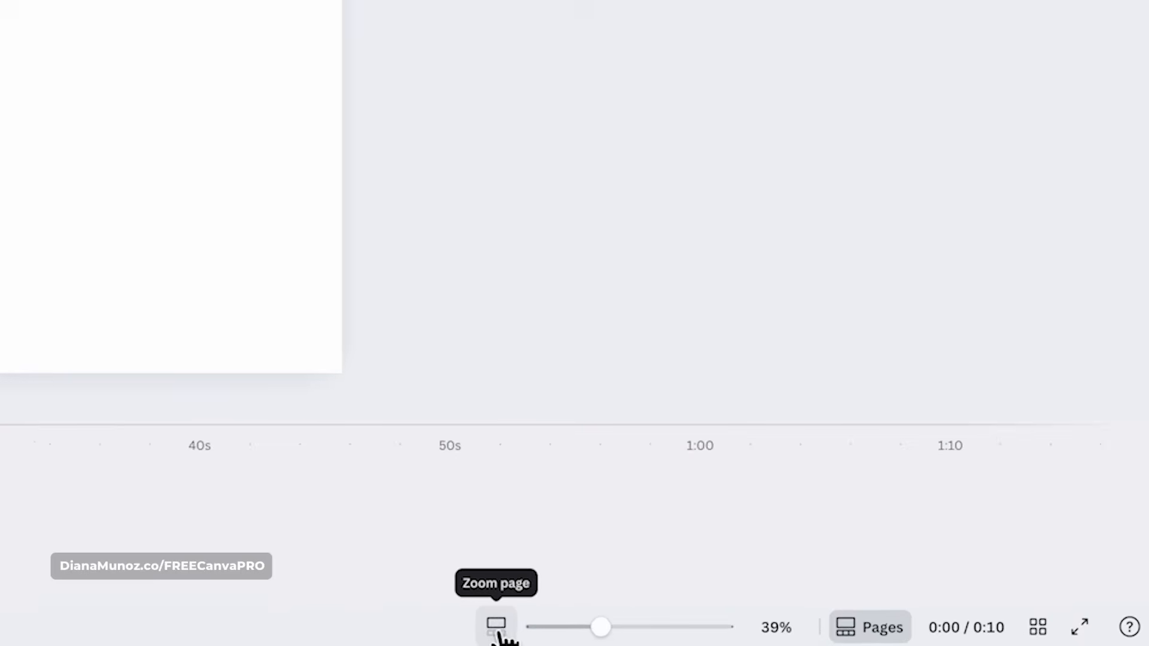
click(498, 629)
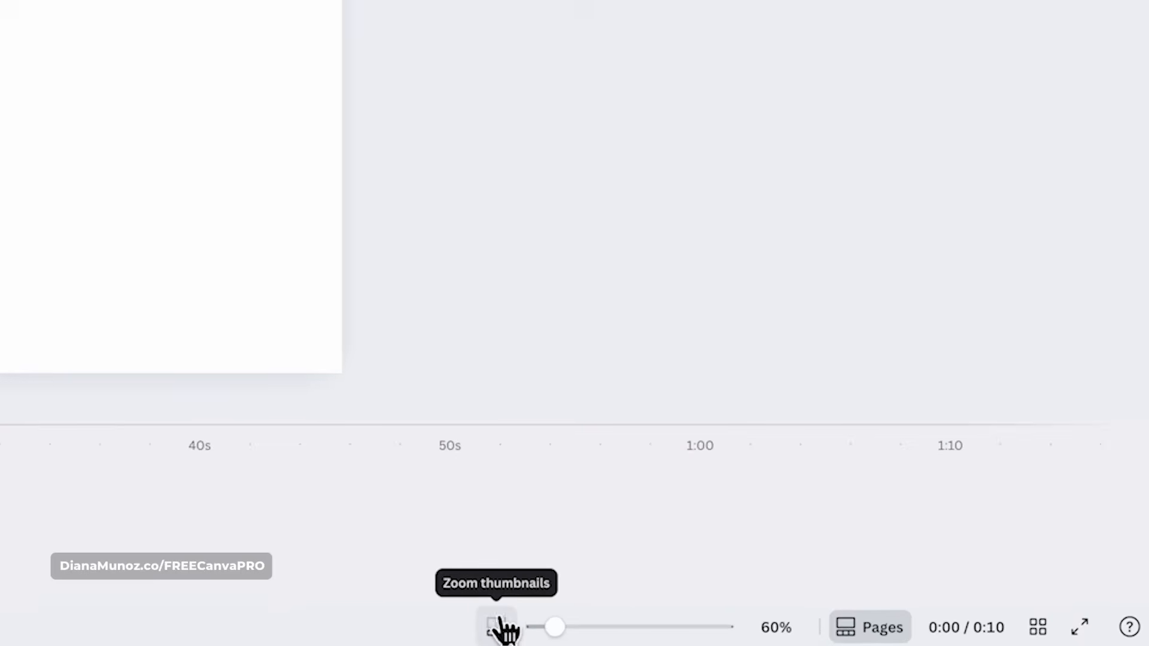
click(496, 628)
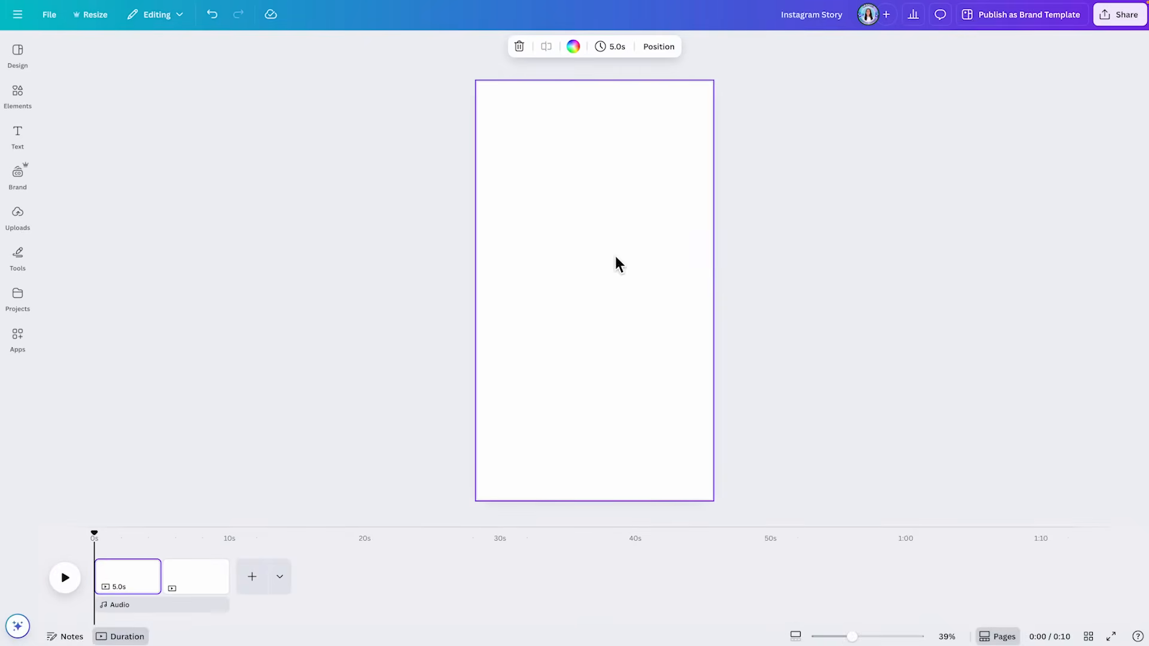
mouse_move(852, 637)
mouse_down()
mouse_move(882, 637)
mouse_move(843, 638)
mouse_up()
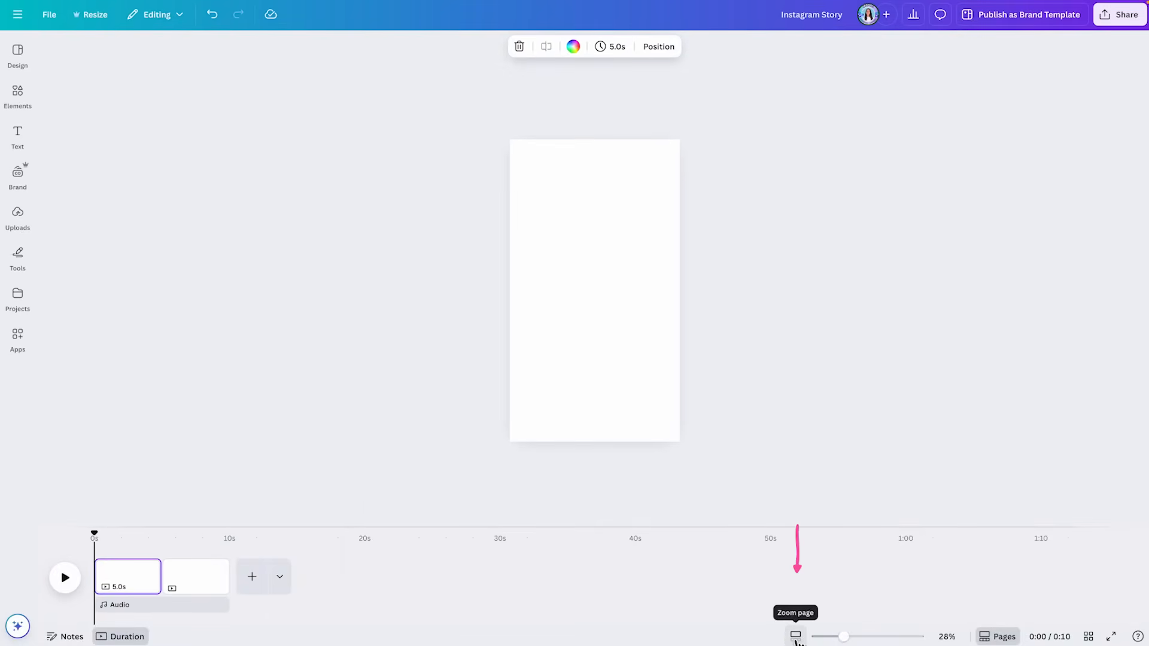
- Enlarge the timeline thumbnails to 424% and shorten page 1 to about 4.5 seconds
click(796, 638)
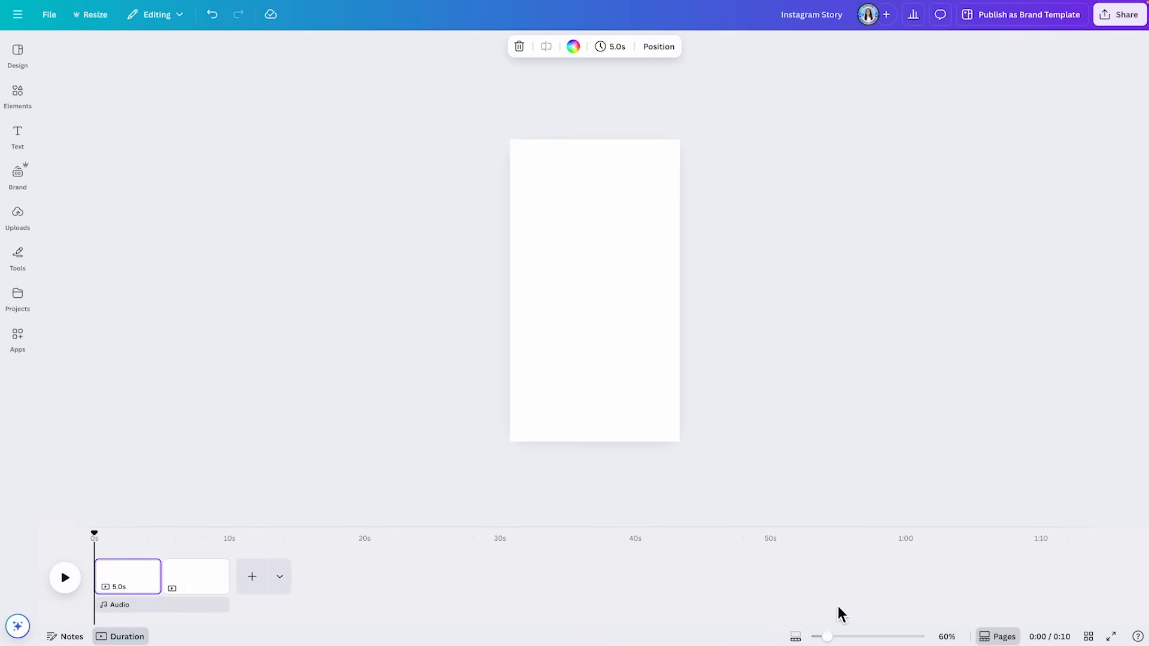
drag(832, 637, 907, 637)
drag(577, 587, 520, 577)
drag(522, 531, 587, 531)
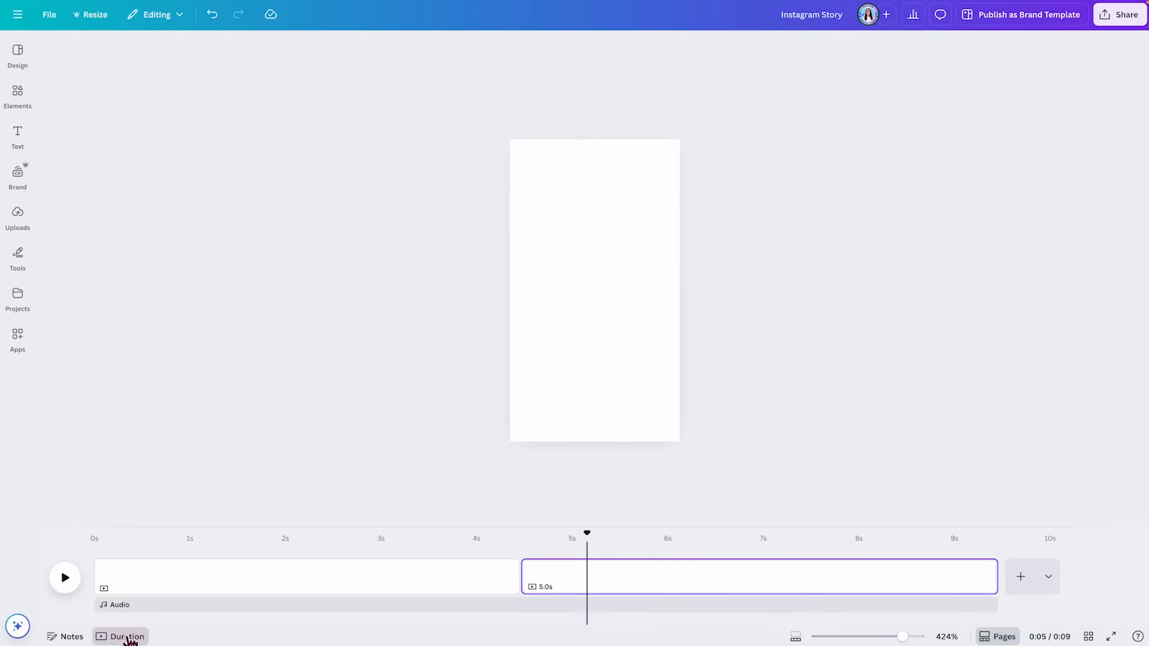
click(122, 638)
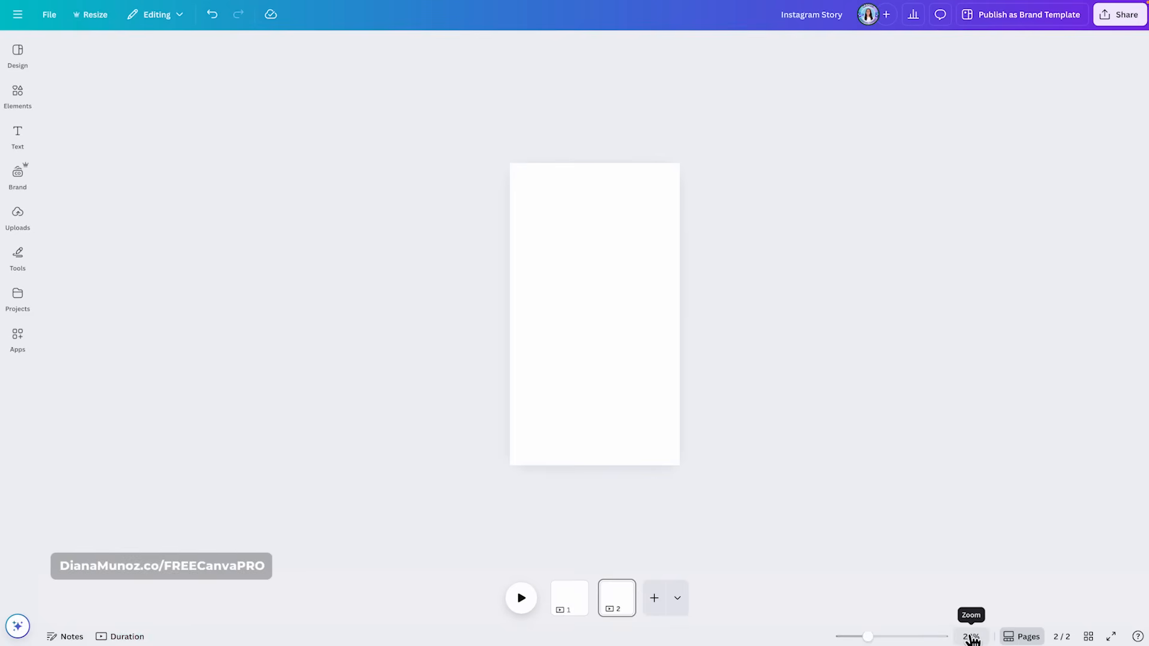
- Try the Fit, 10%, 25% and 50% zoom levels for page 2 and return the view to Fit
click(833, 633)
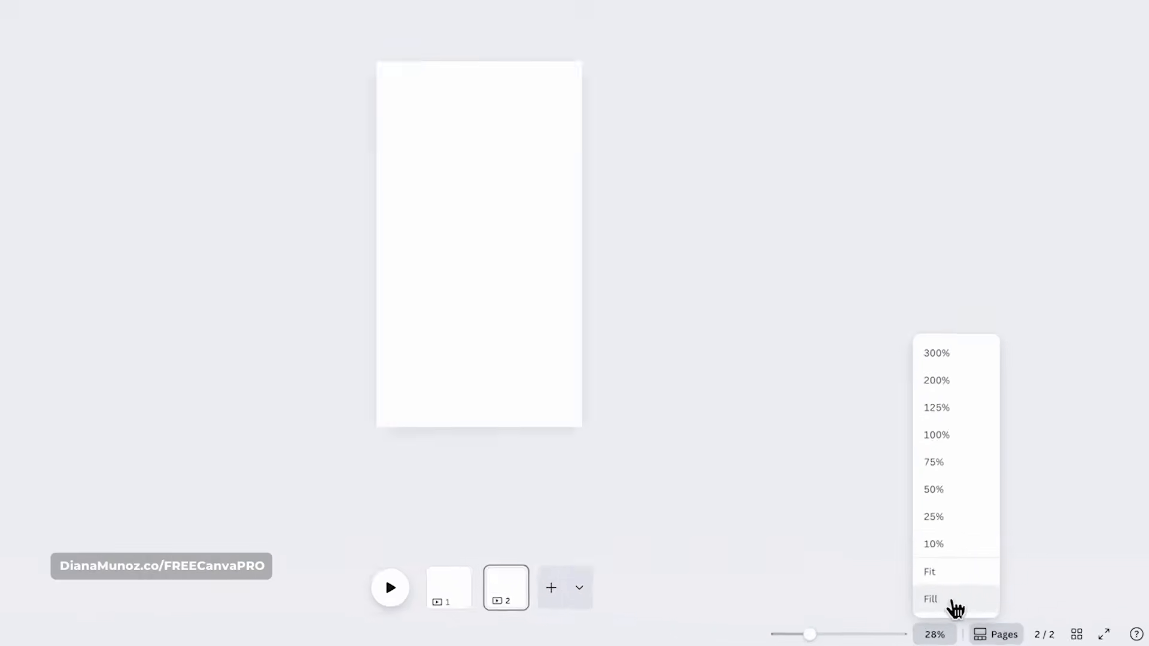
click(893, 579)
click(974, 585)
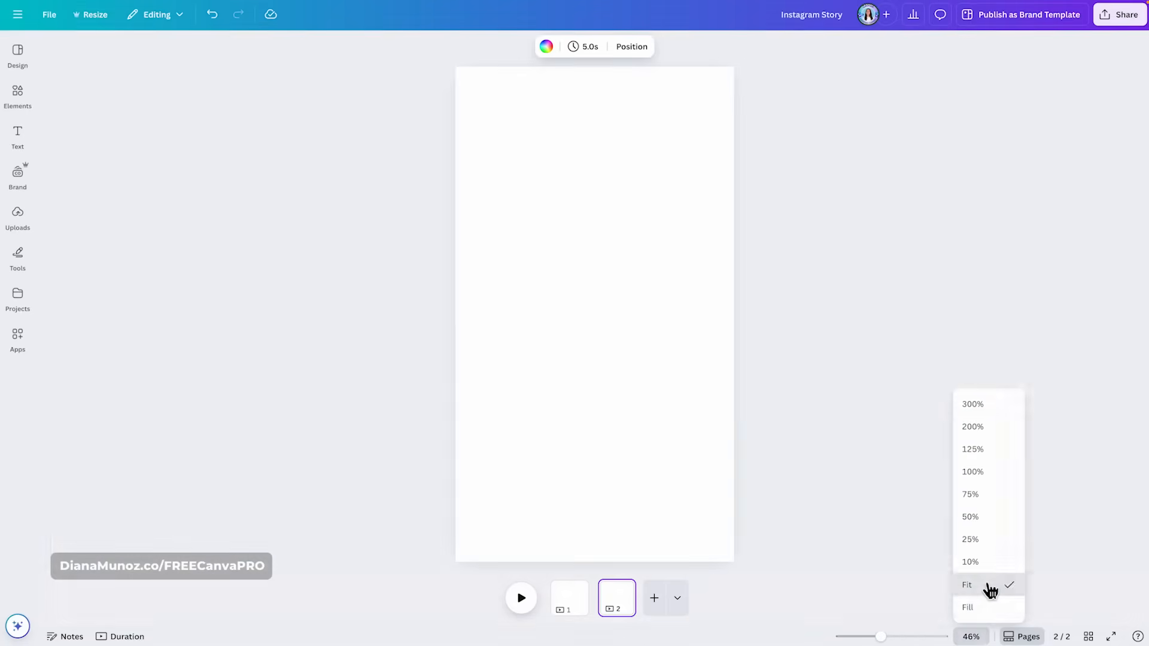
click(975, 636)
click(971, 562)
click(970, 636)
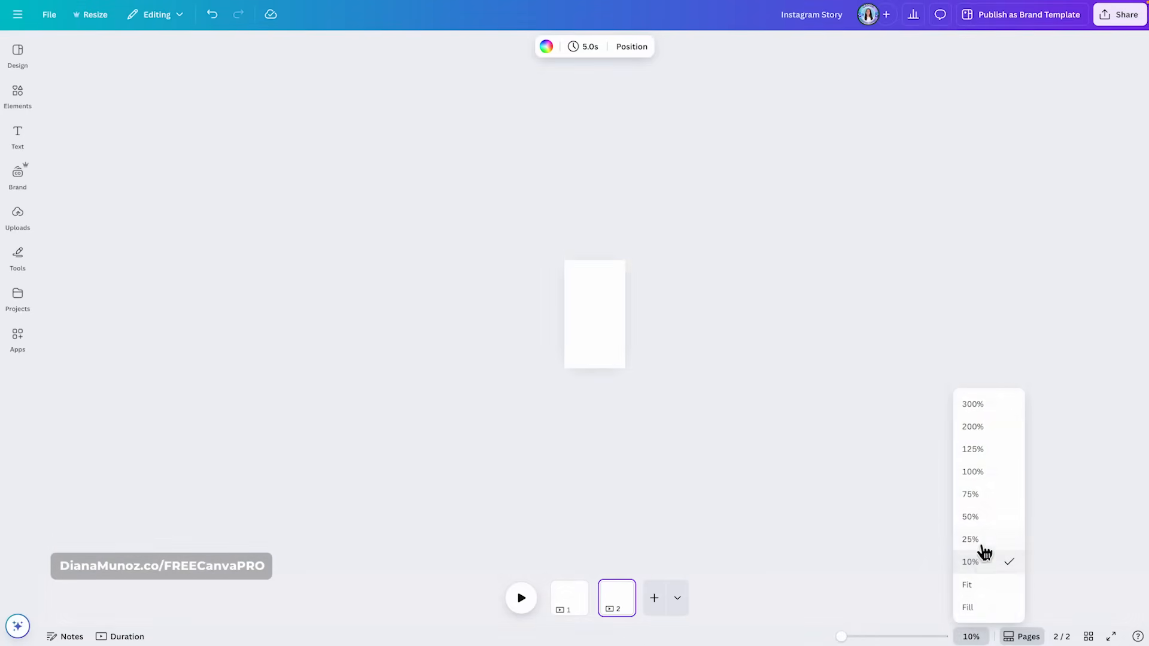
click(978, 539)
click(970, 636)
click(982, 516)
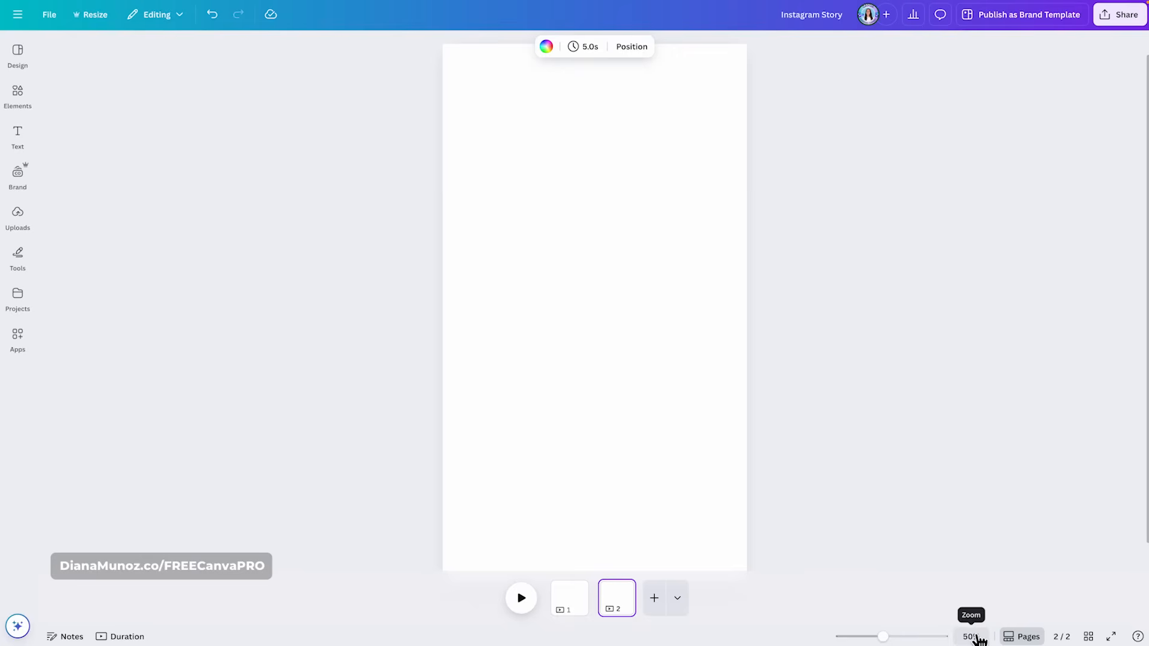
click(974, 637)
click(979, 590)
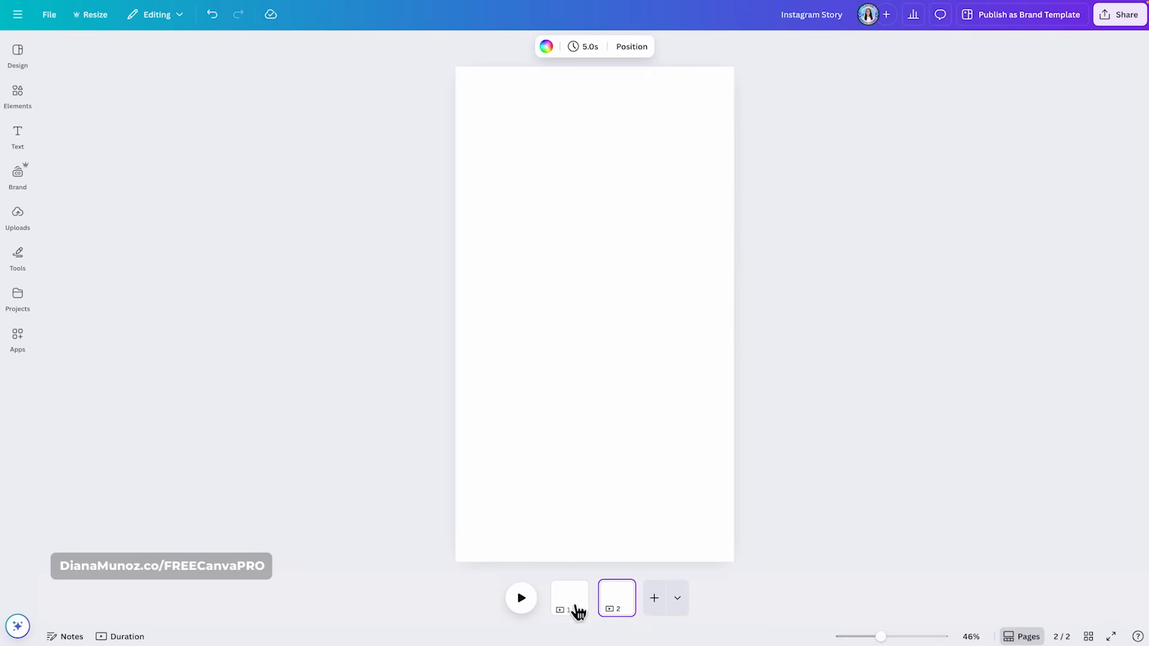
- Hide the page thumbnails to show the pages as a scrolling list, and jump to page 2 by its number
click(1024, 638)
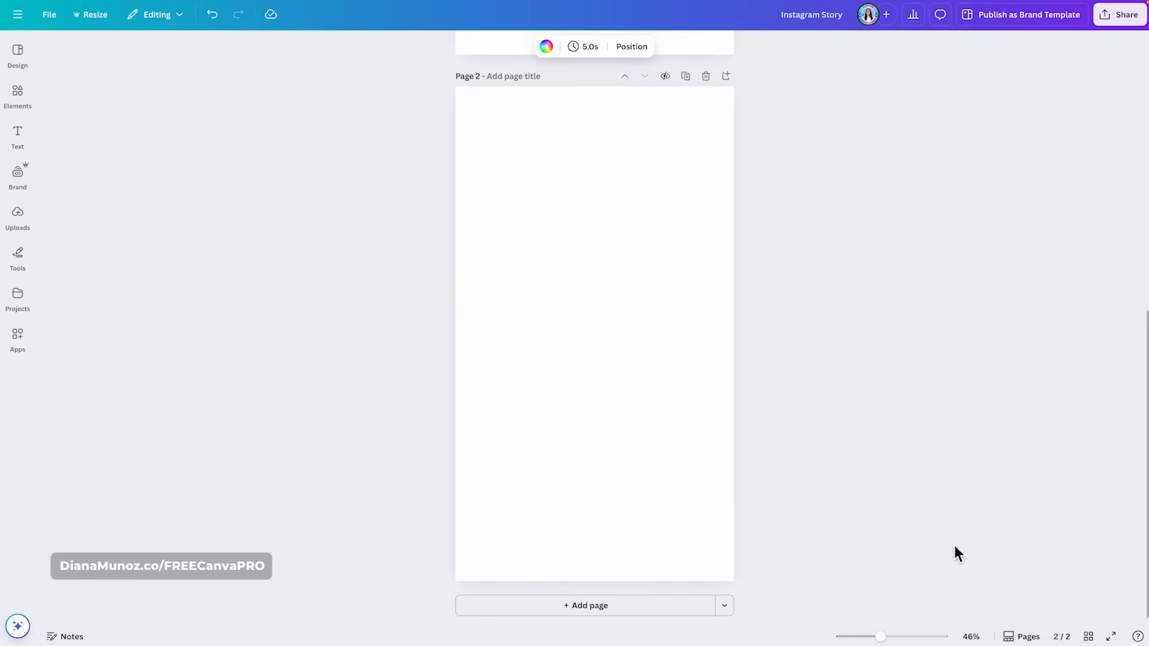
scroll(734, 319, up, 5)
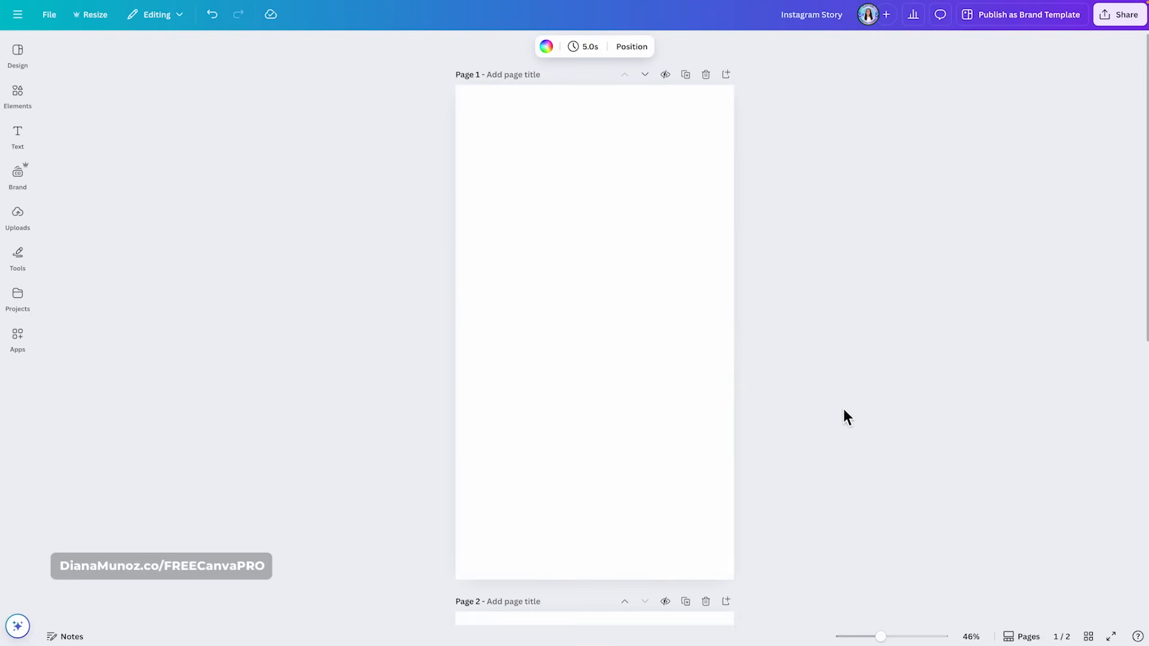
scroll(806, 388, down, 5)
scroll(806, 388, up, 5)
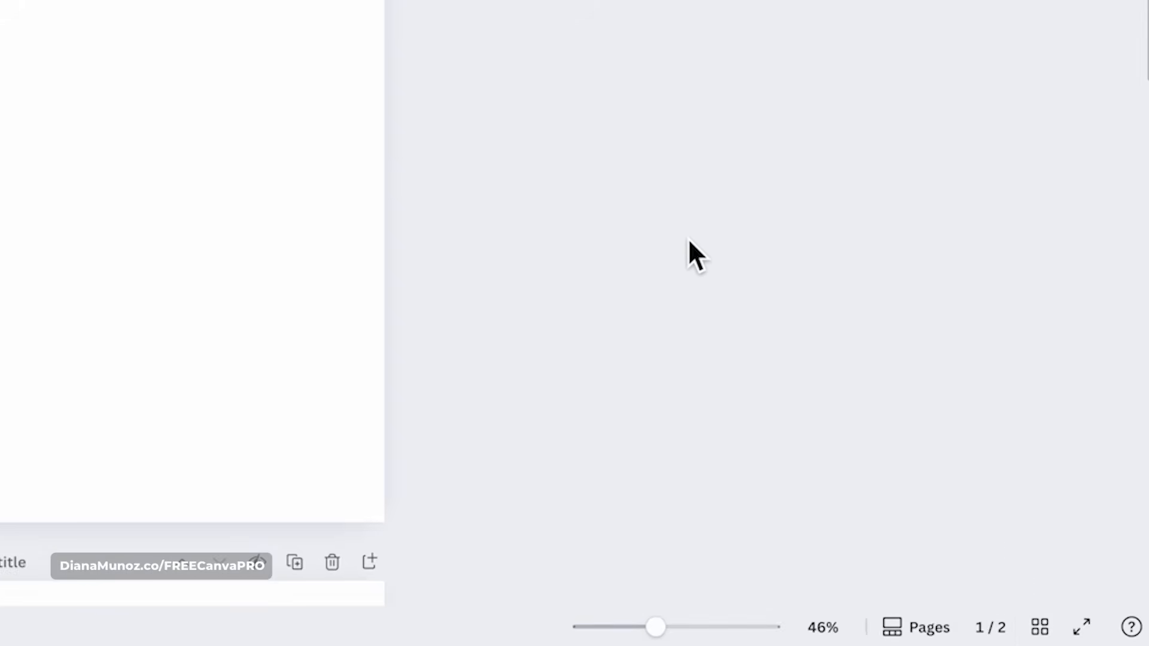
click(990, 631)
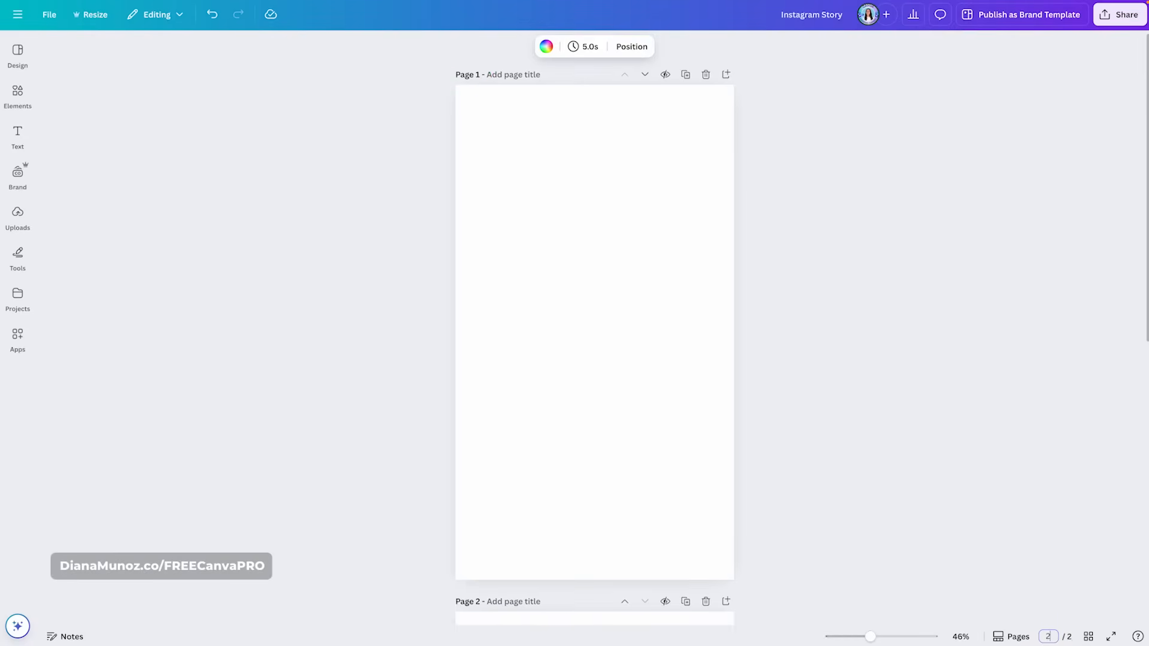
key(Return)
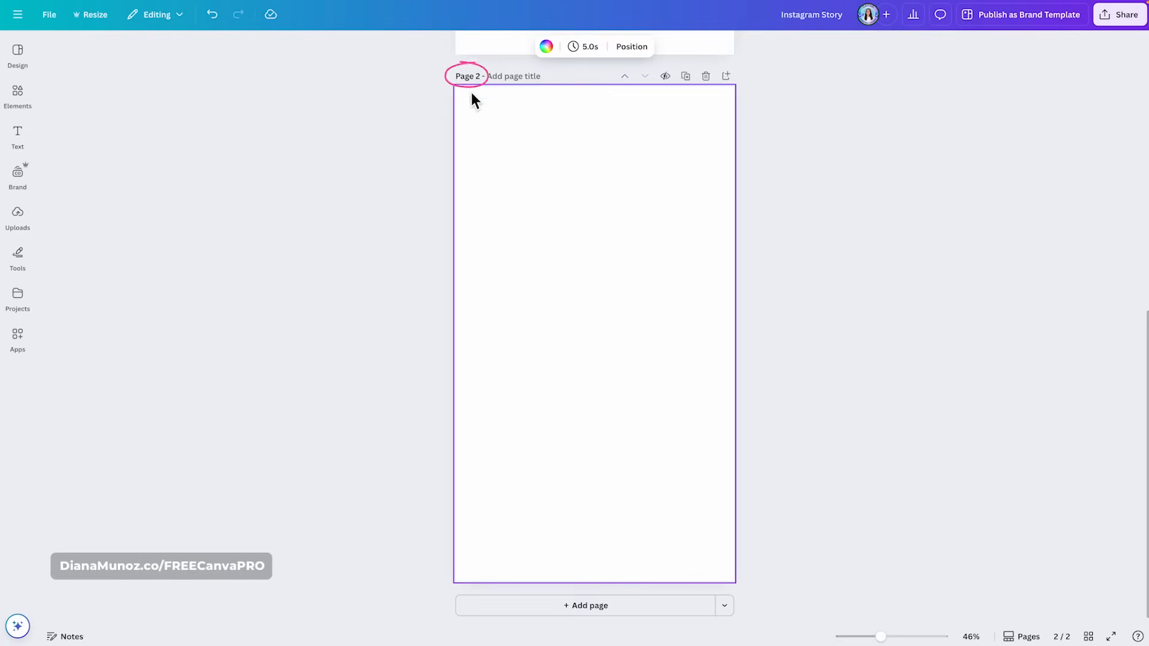
- View the pages as a grid and in full screen, and open the Ask Canva help
click(1088, 638)
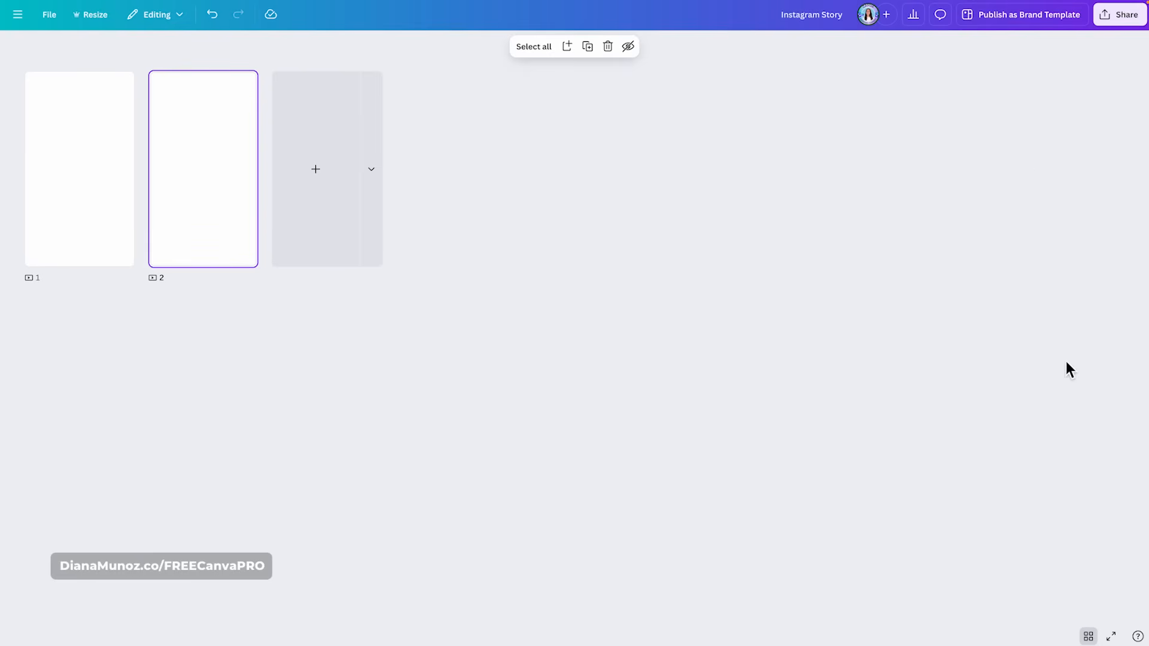
click(1088, 637)
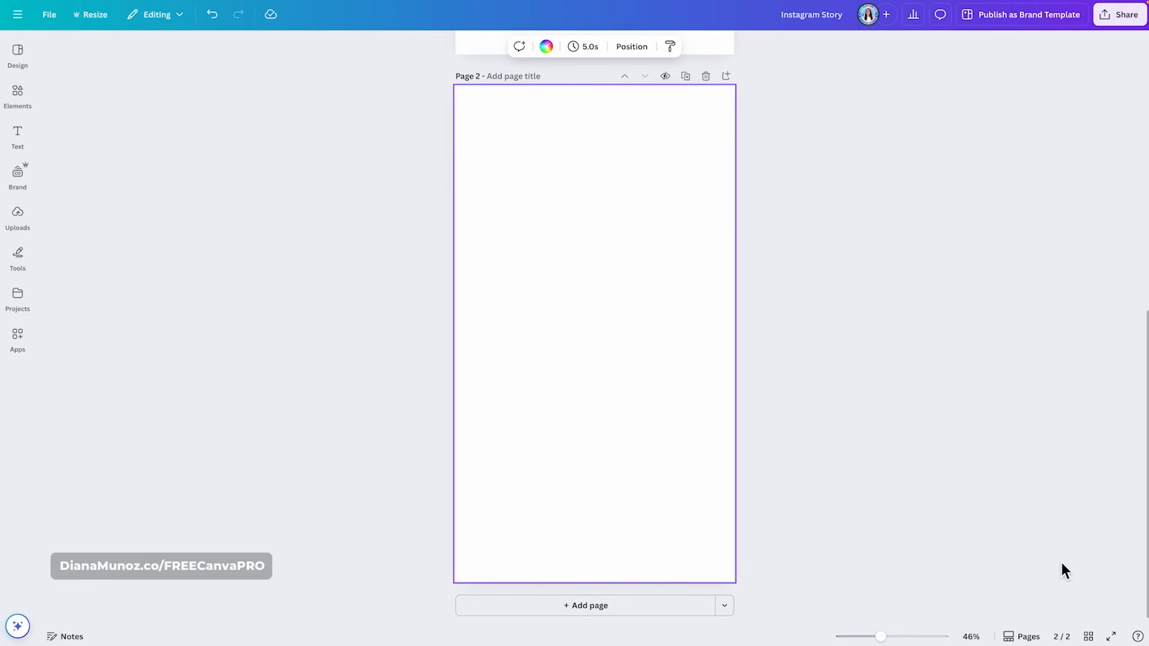
click(1112, 637)
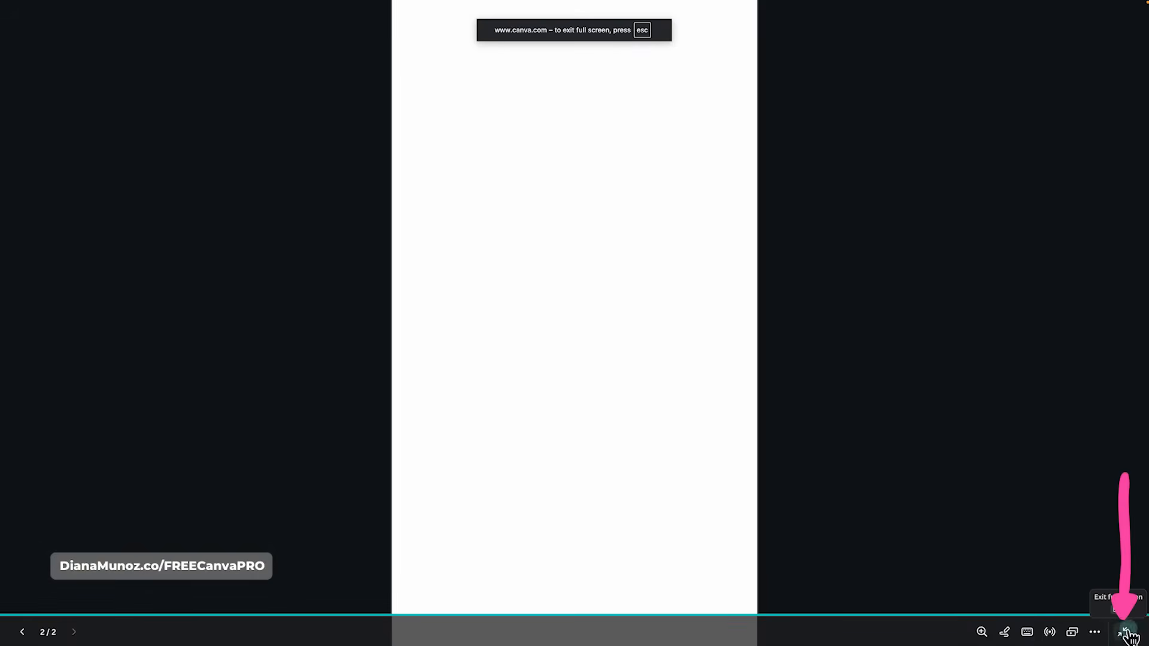
click(1124, 633)
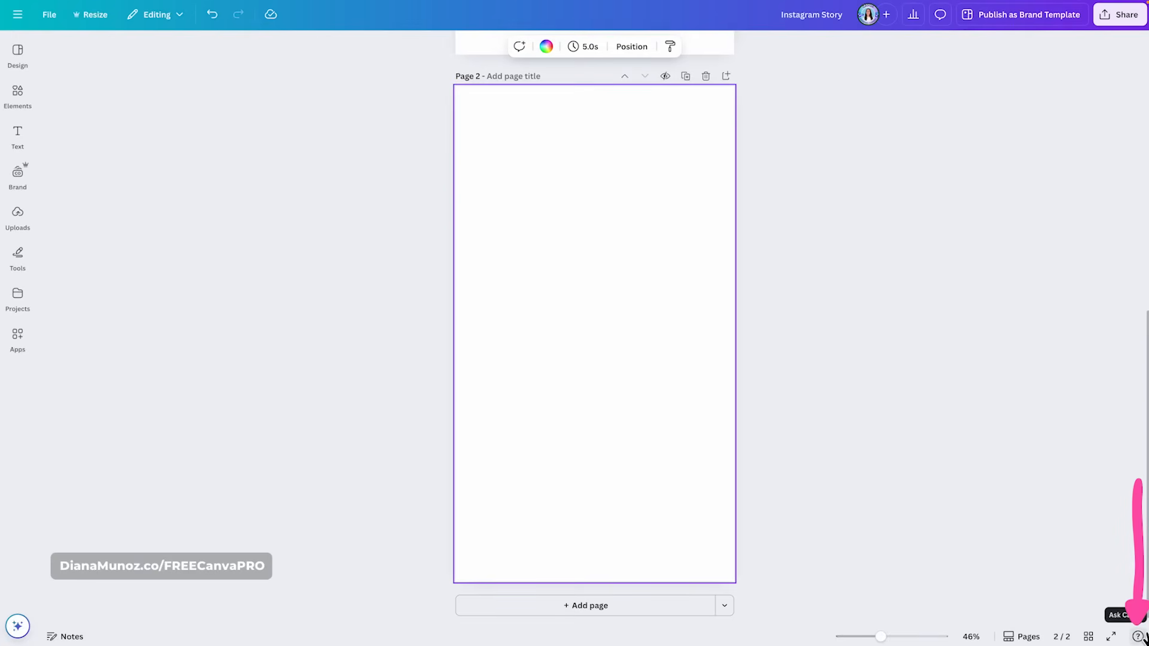
click(1138, 637)
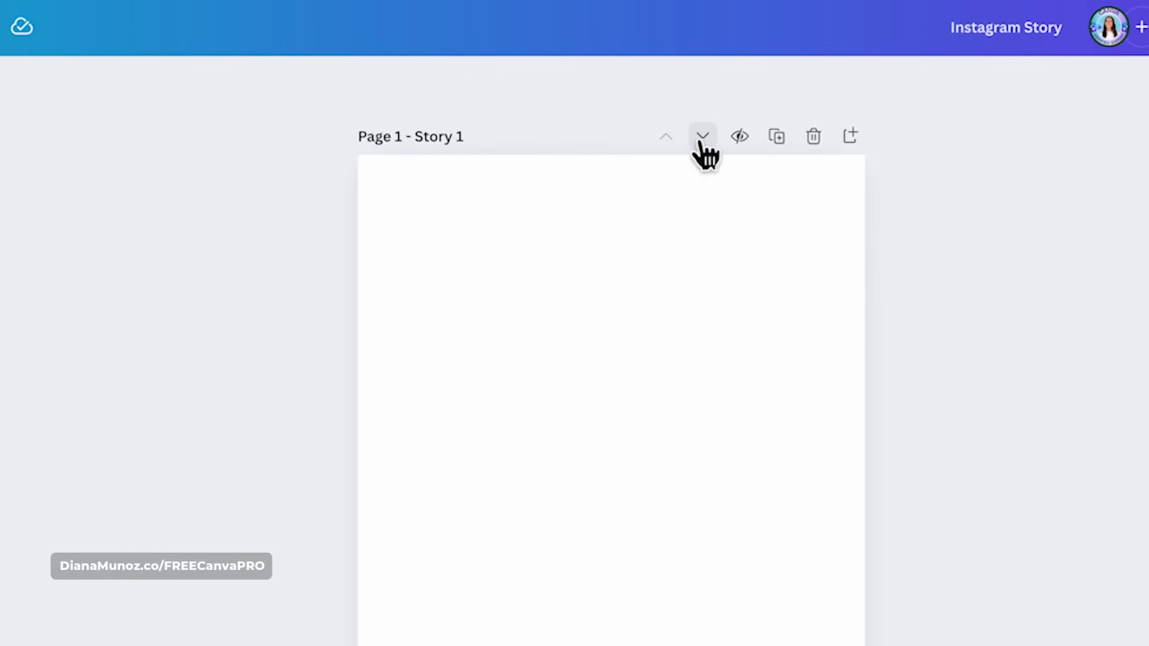
- Move the page titled Story 1 down one position and back up to first place
click(702, 143)
click(667, 142)
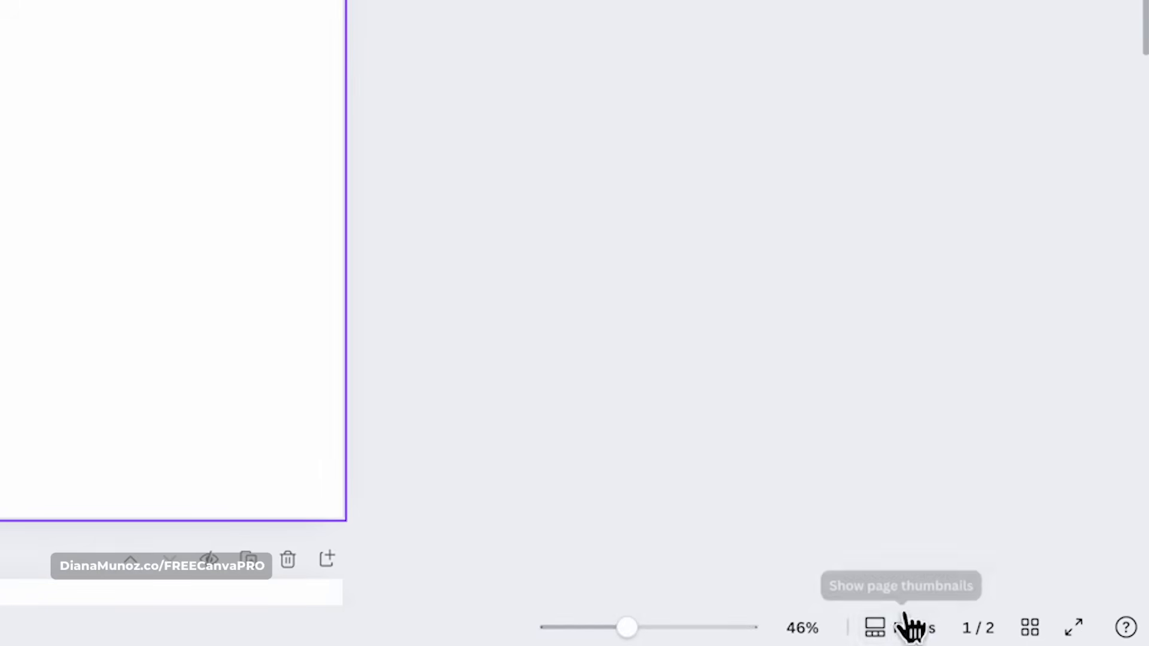
- Show the page thumbnails and examine the page options and editable title of the page named Story 1
click(914, 629)
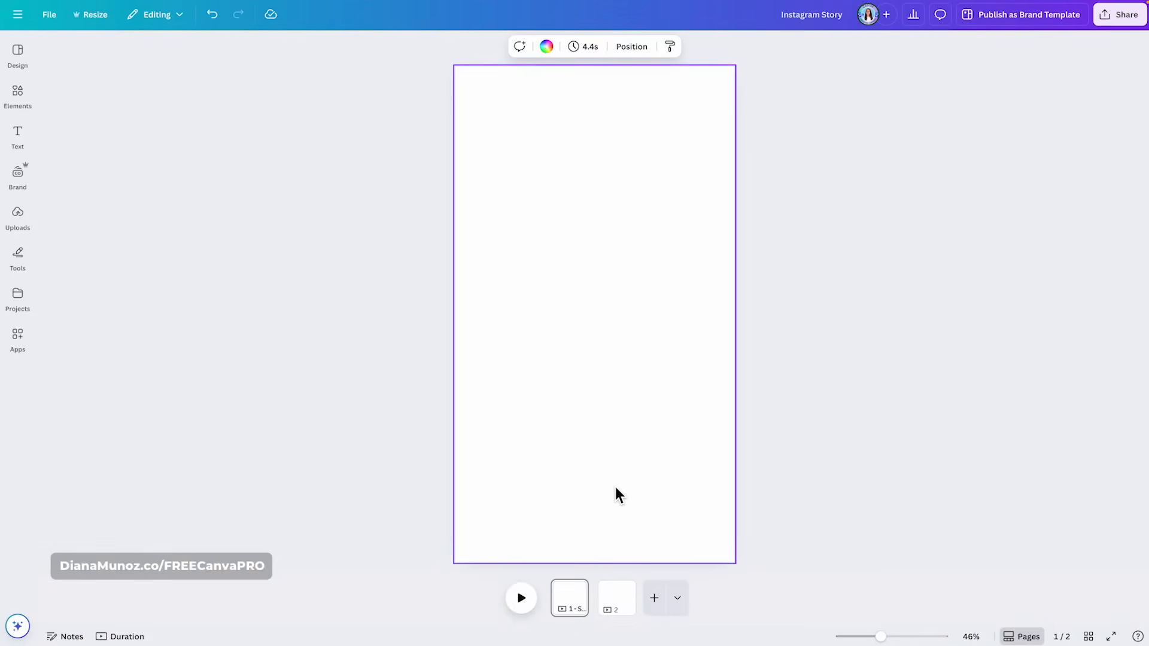
mouse_move(564, 595)
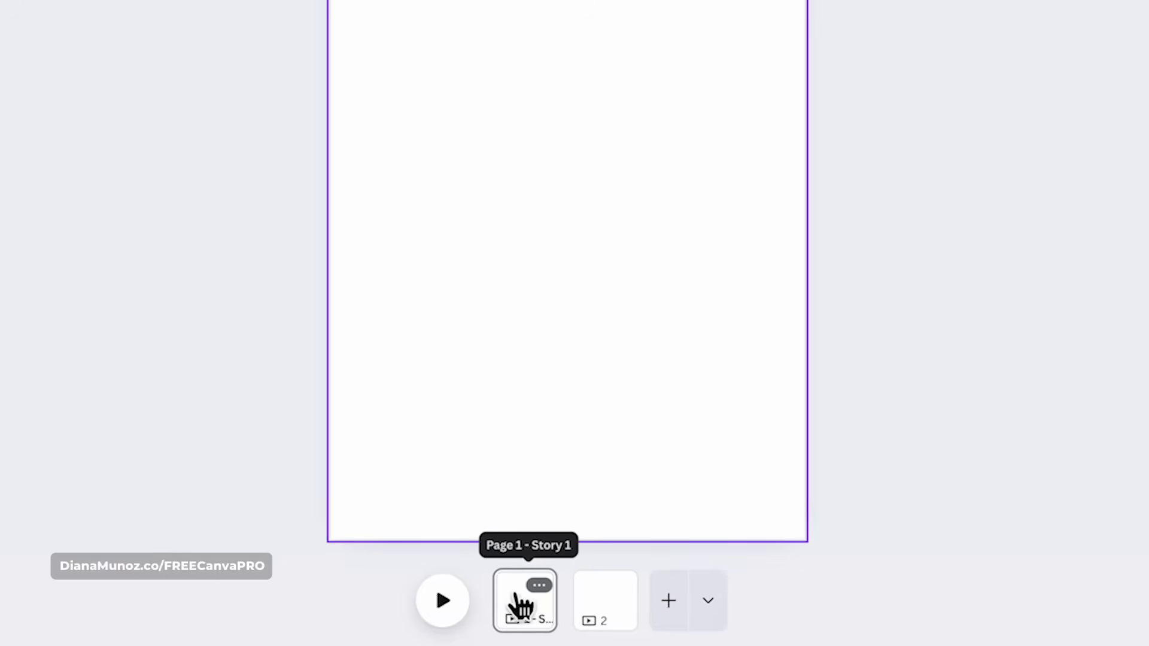
click(539, 585)
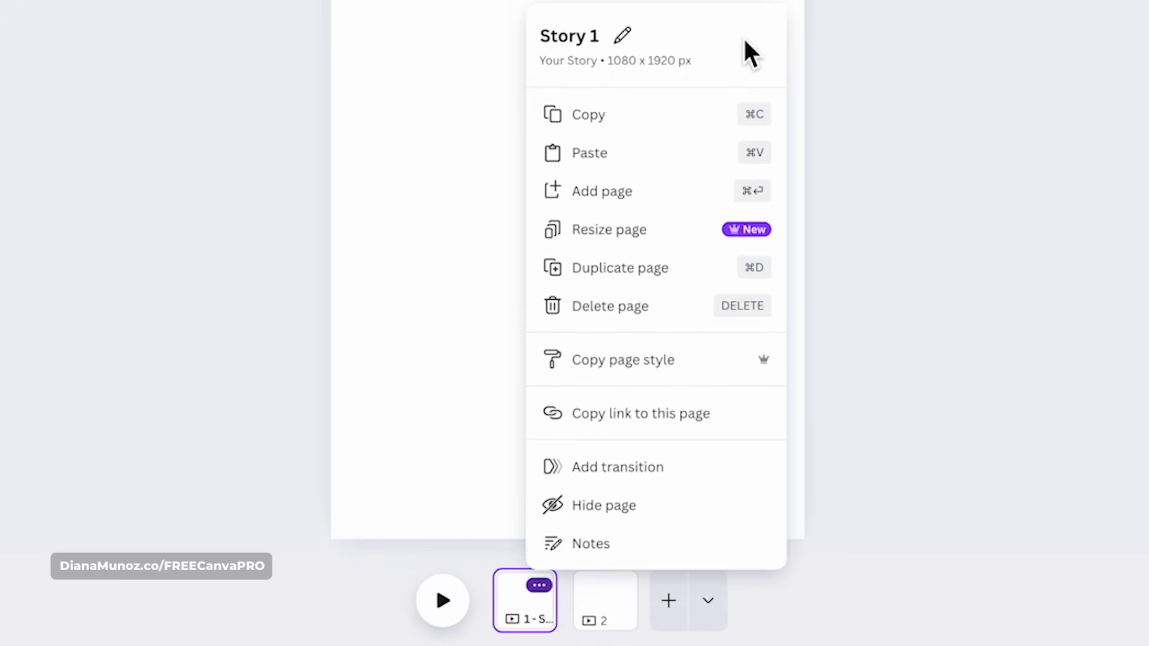
click(551, 43)
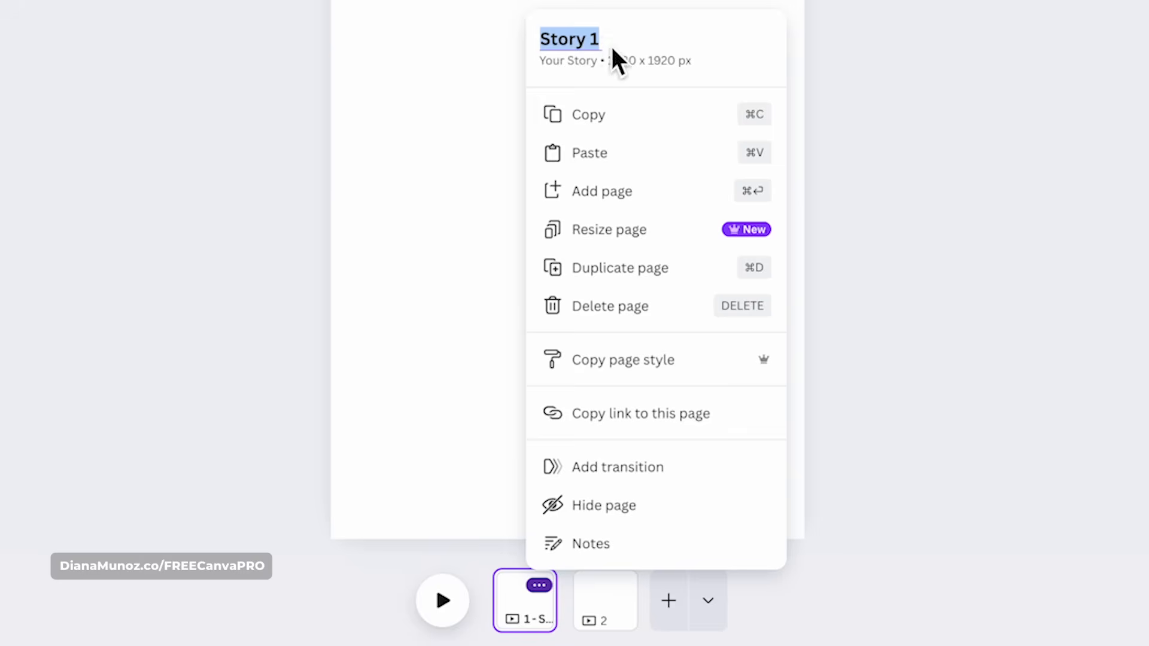
click(598, 55)
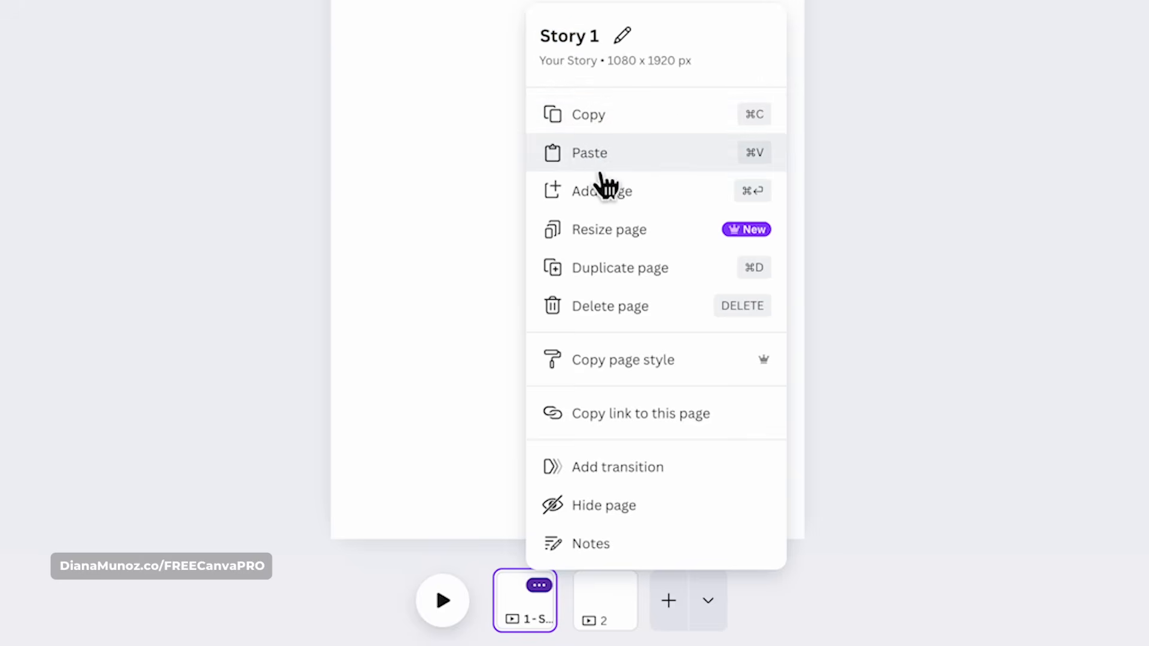
click(809, 569)
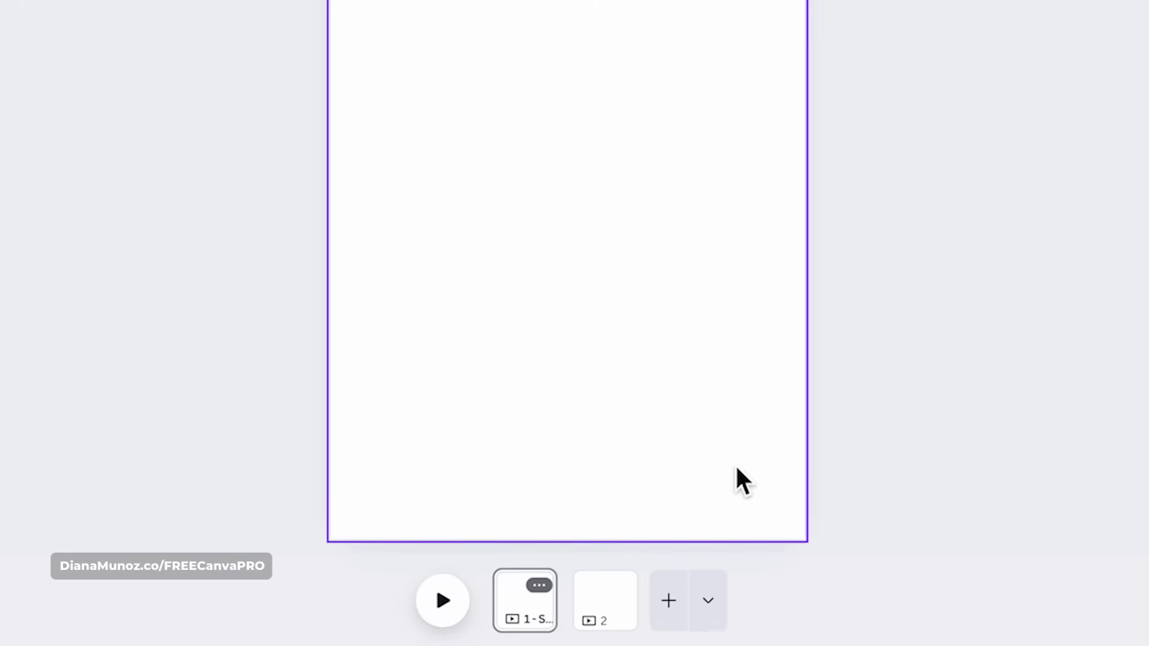
- Try reordering the page thumbnails and add a third blank page after page 2
drag(526, 617, 659, 608)
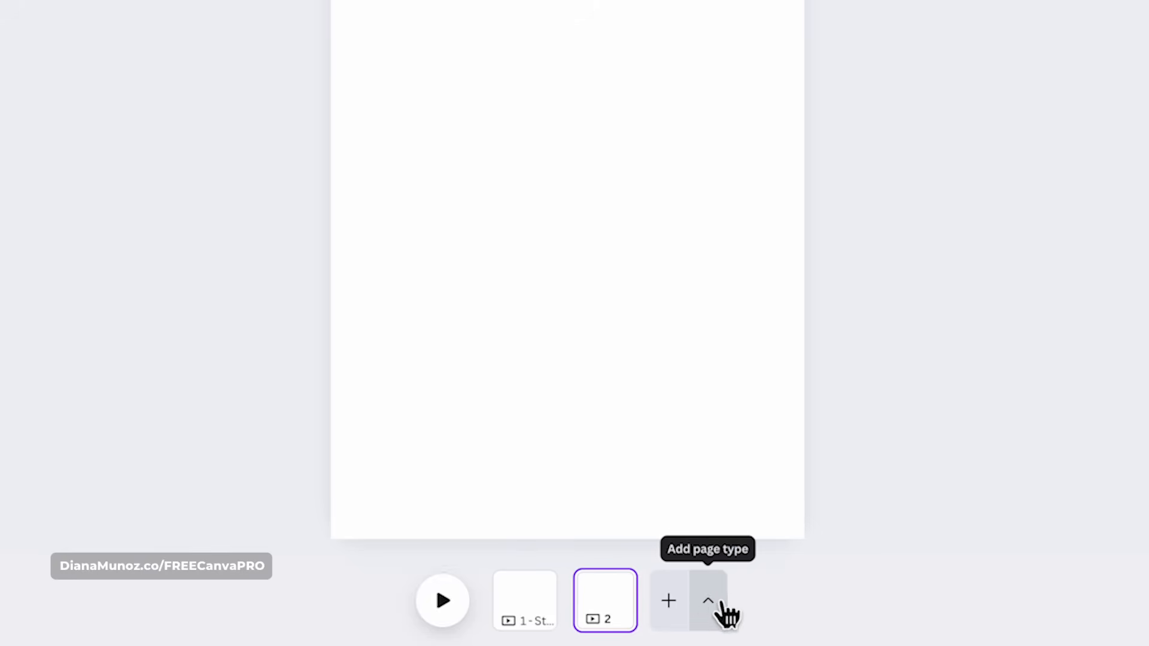
click(671, 604)
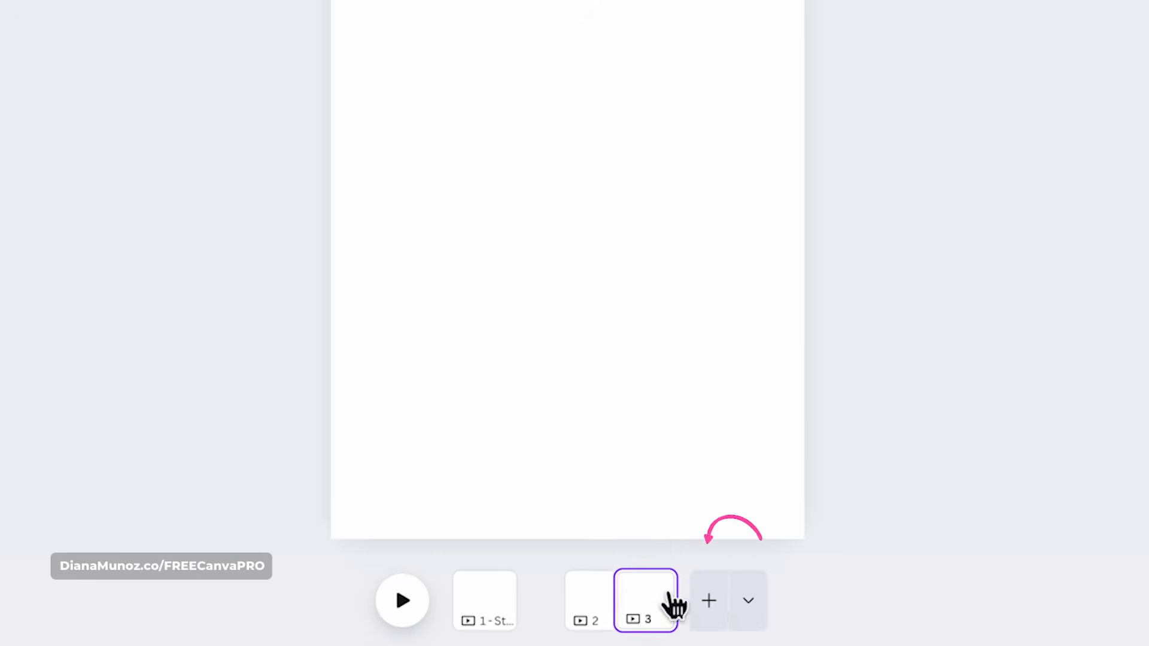
click(577, 607)
click(634, 598)
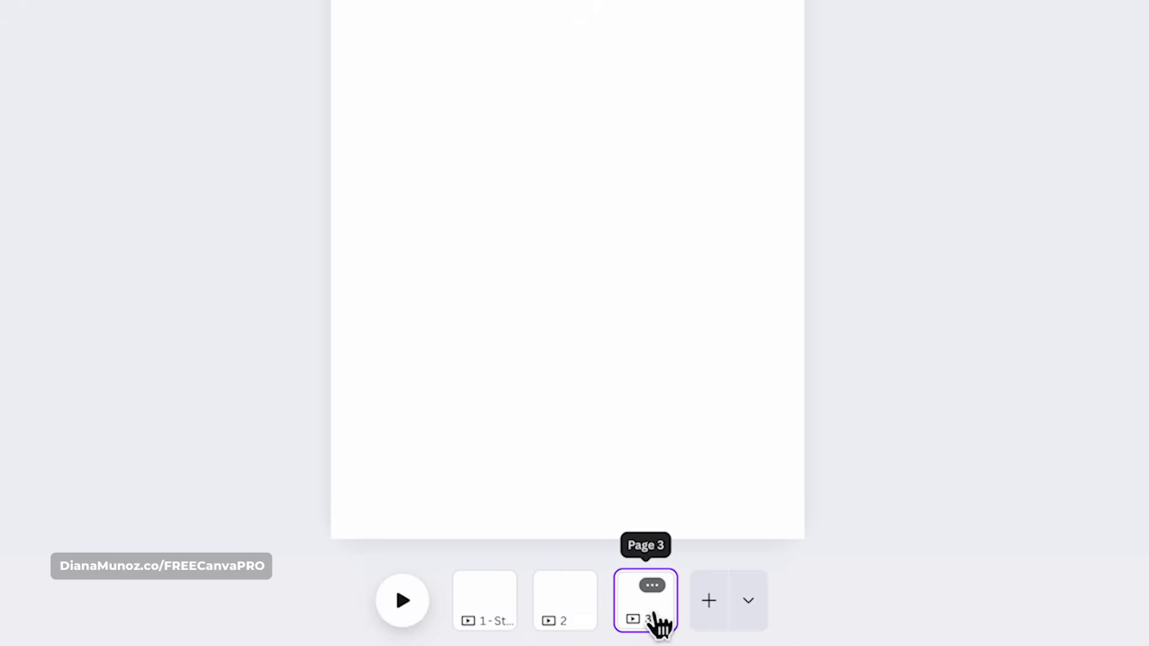
- Add a Sheet page and a Presentation page after page 3
click(750, 601)
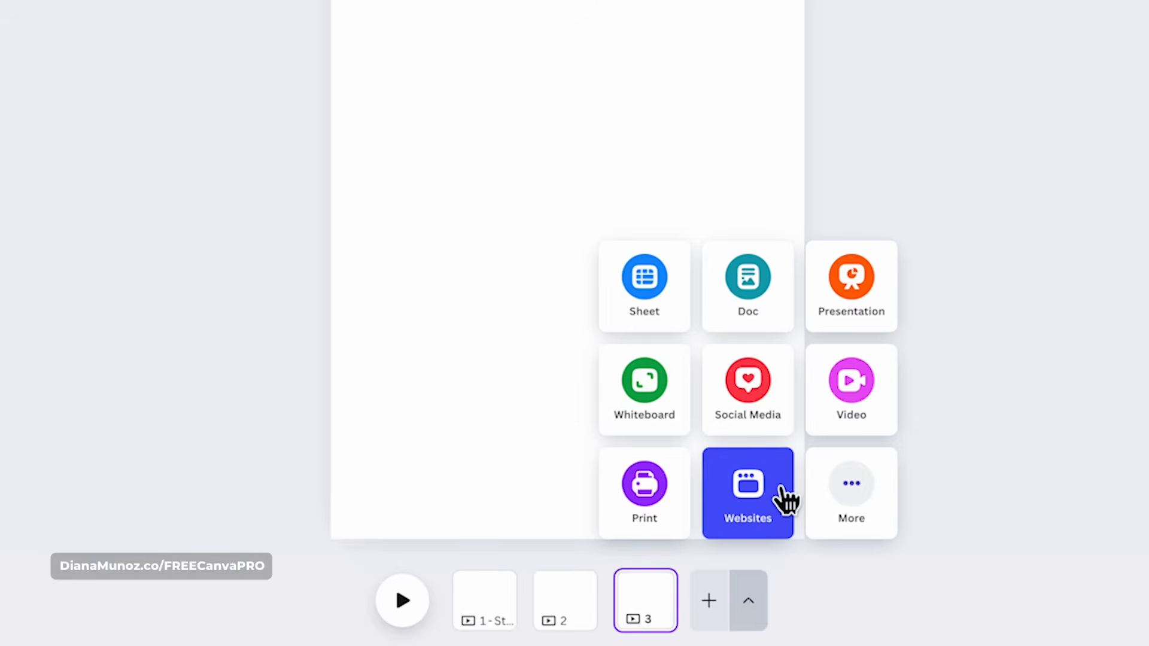
click(658, 286)
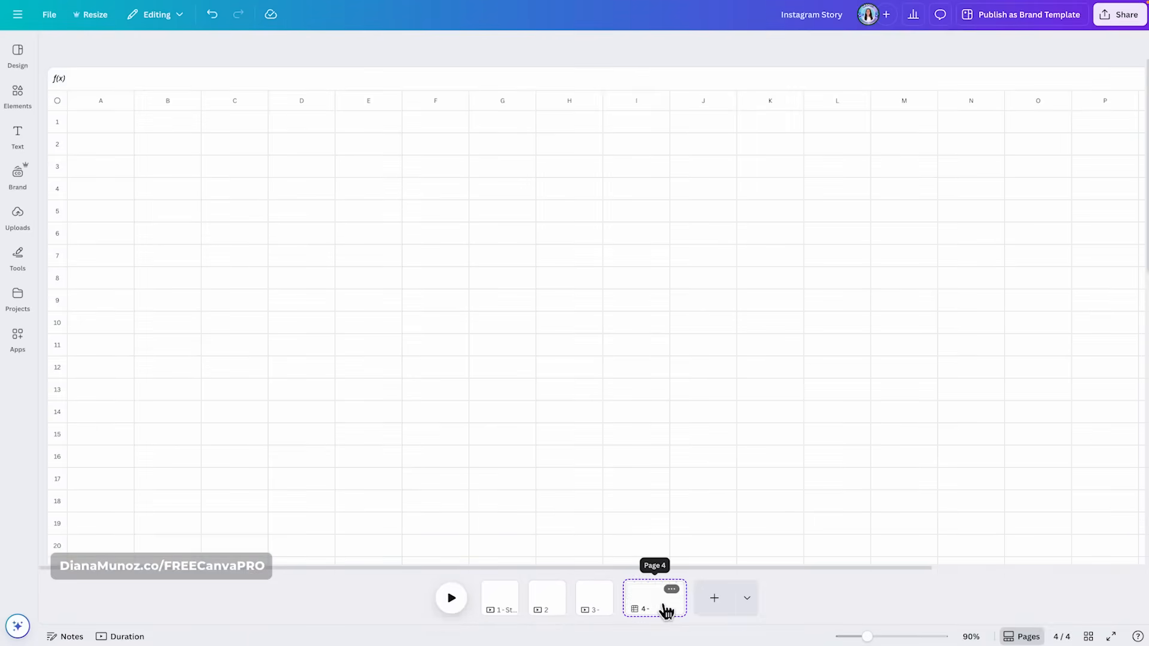
click(748, 602)
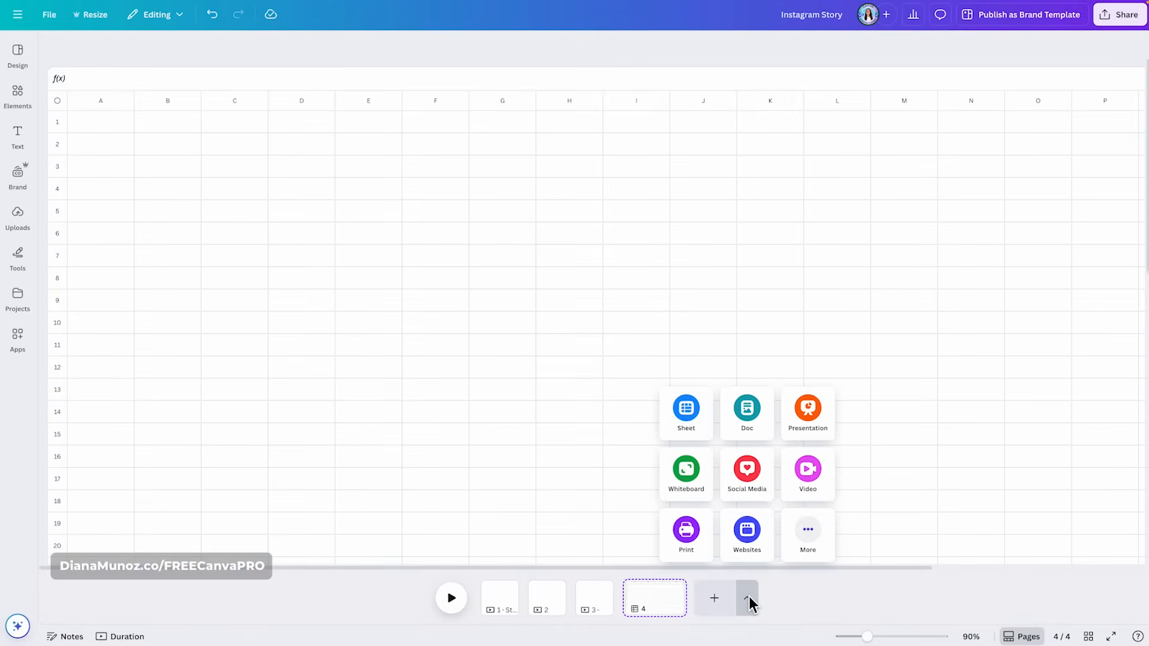
click(818, 427)
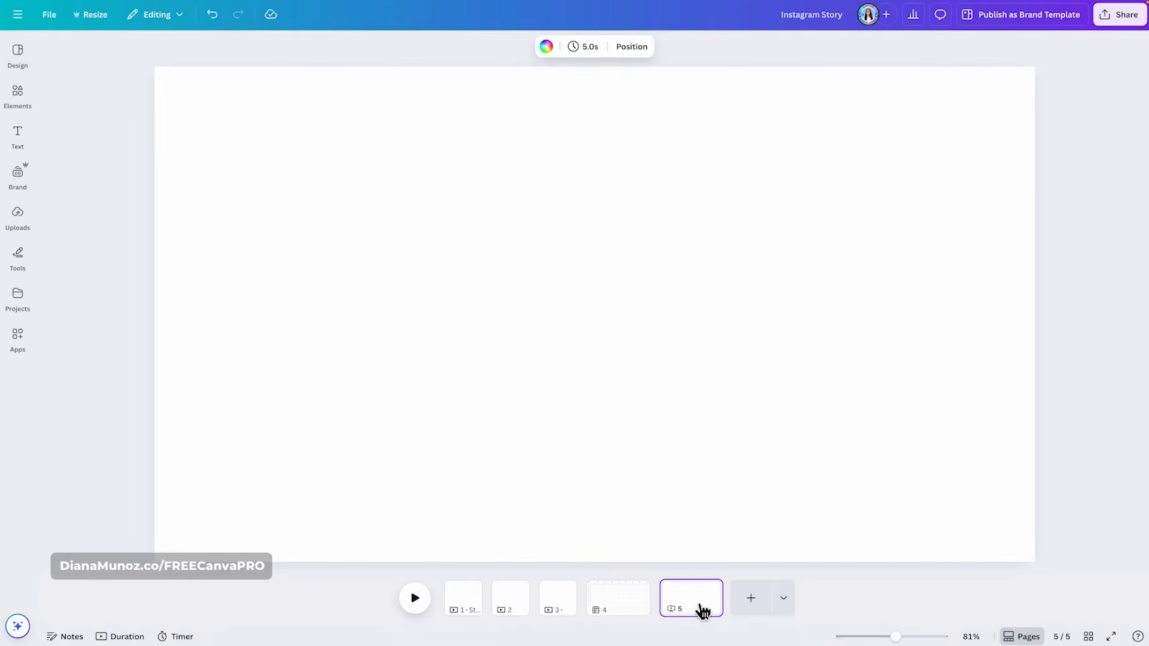
click(800, 476)
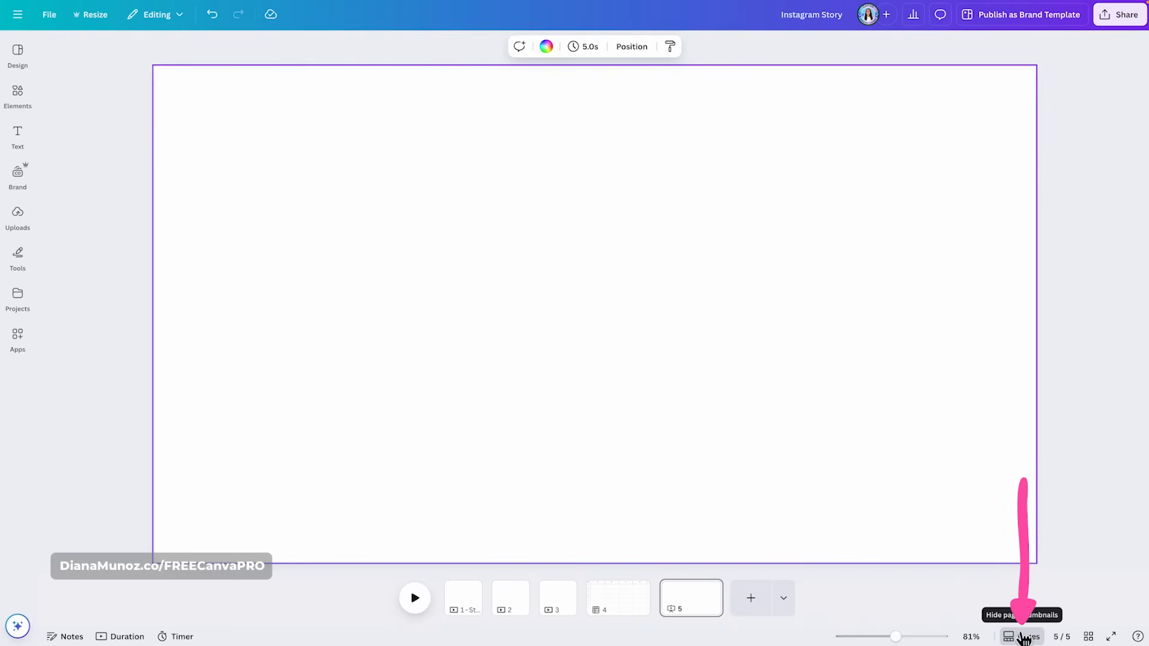
- Hide the page thumbnails and add a Whiteboard page at the end of the scrolling page list
click(1026, 637)
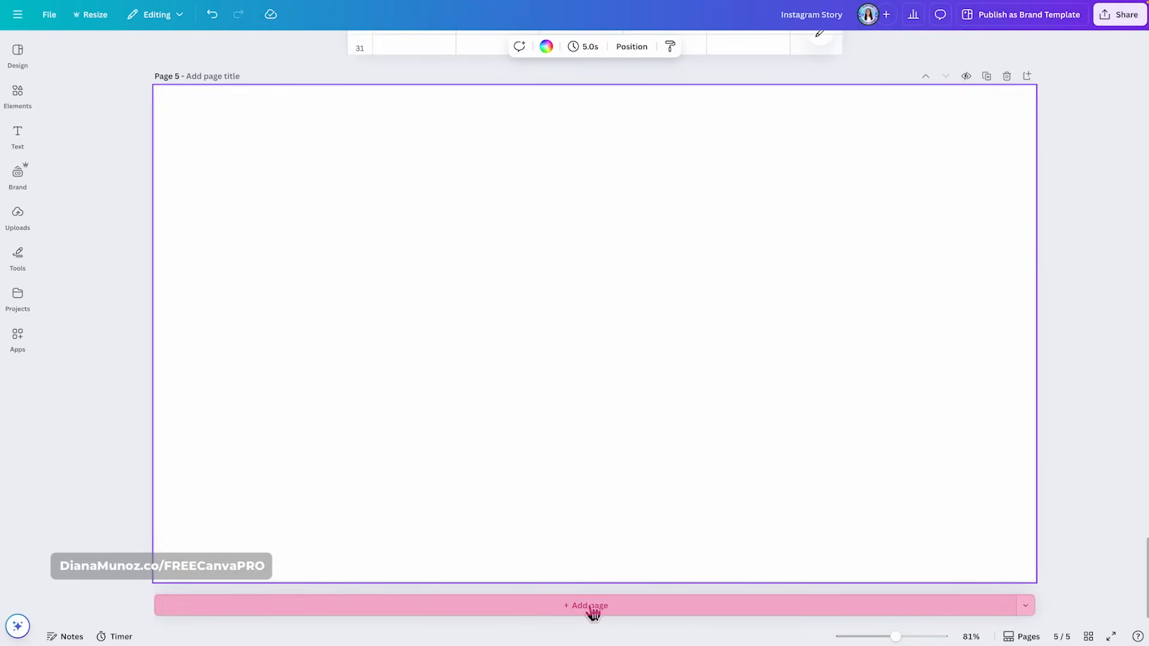
click(1030, 607)
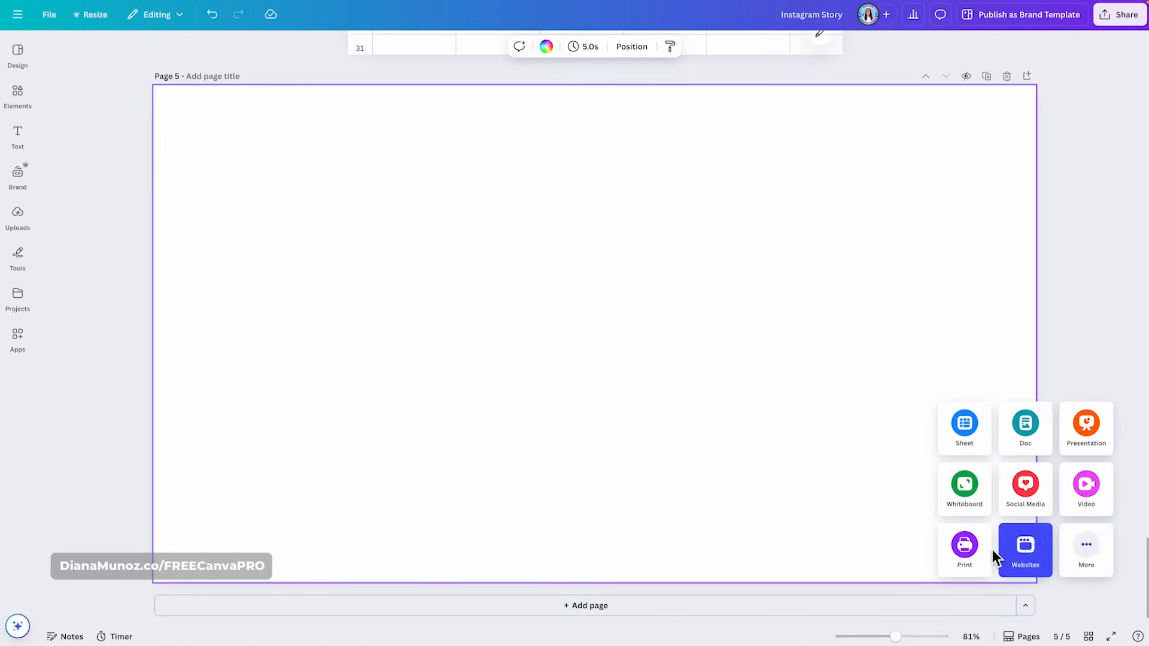
click(972, 498)
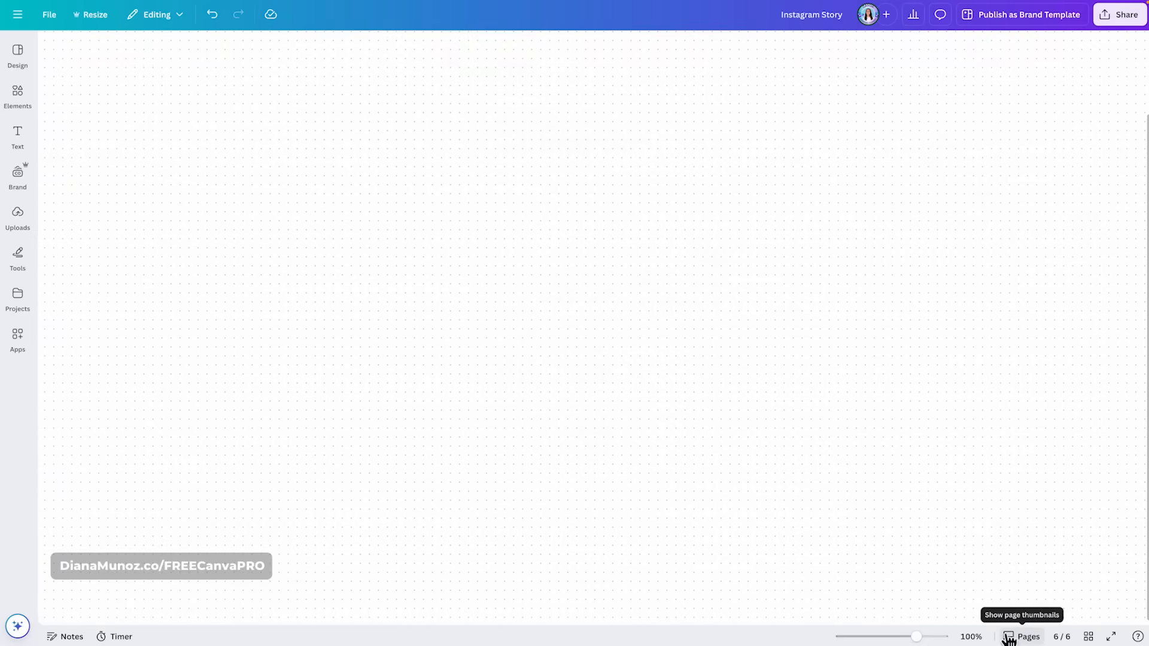
- View the pages as a grid, open the Story 1 page from it and zoom out to 45%
click(1088, 636)
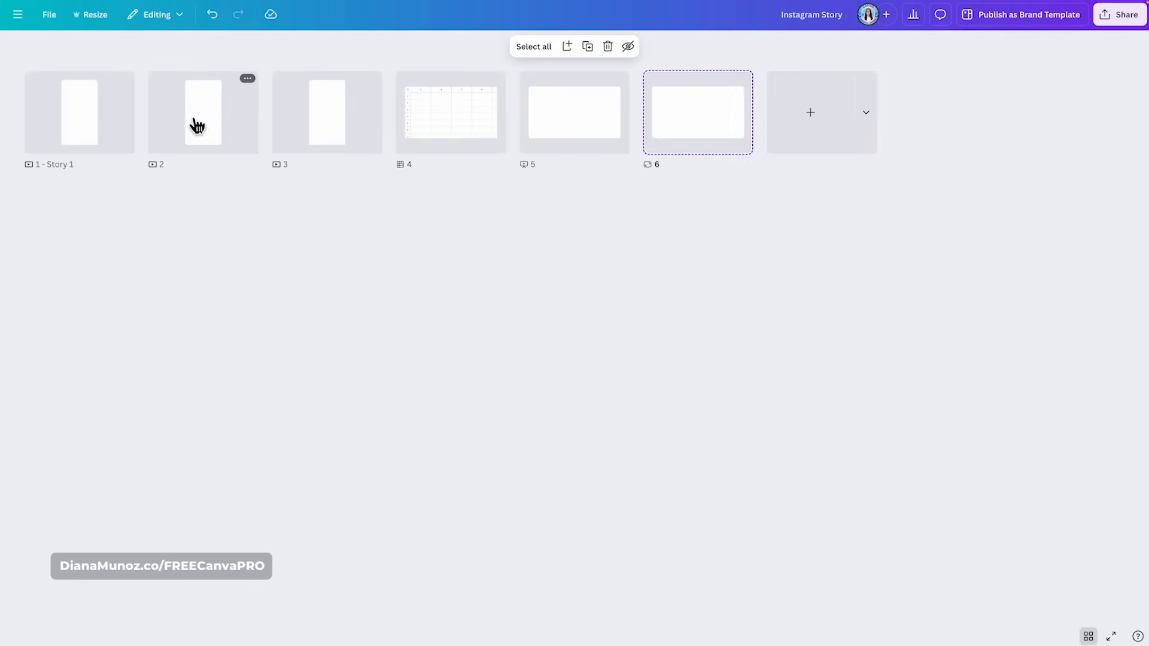
click(53, 130)
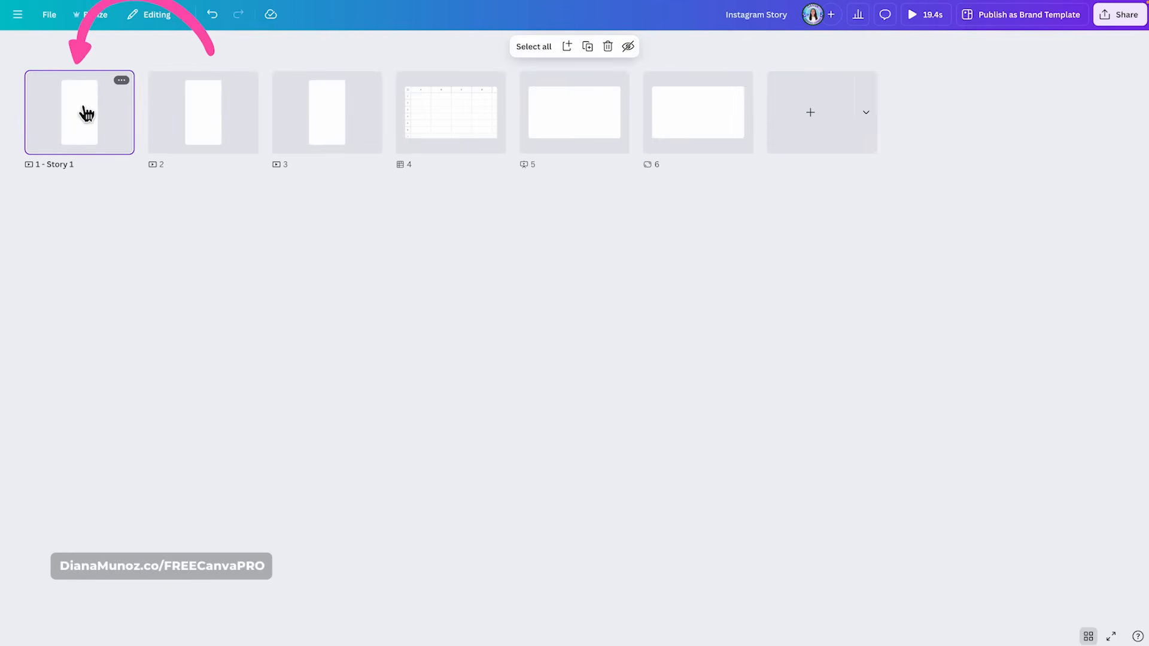
double_click(82, 117)
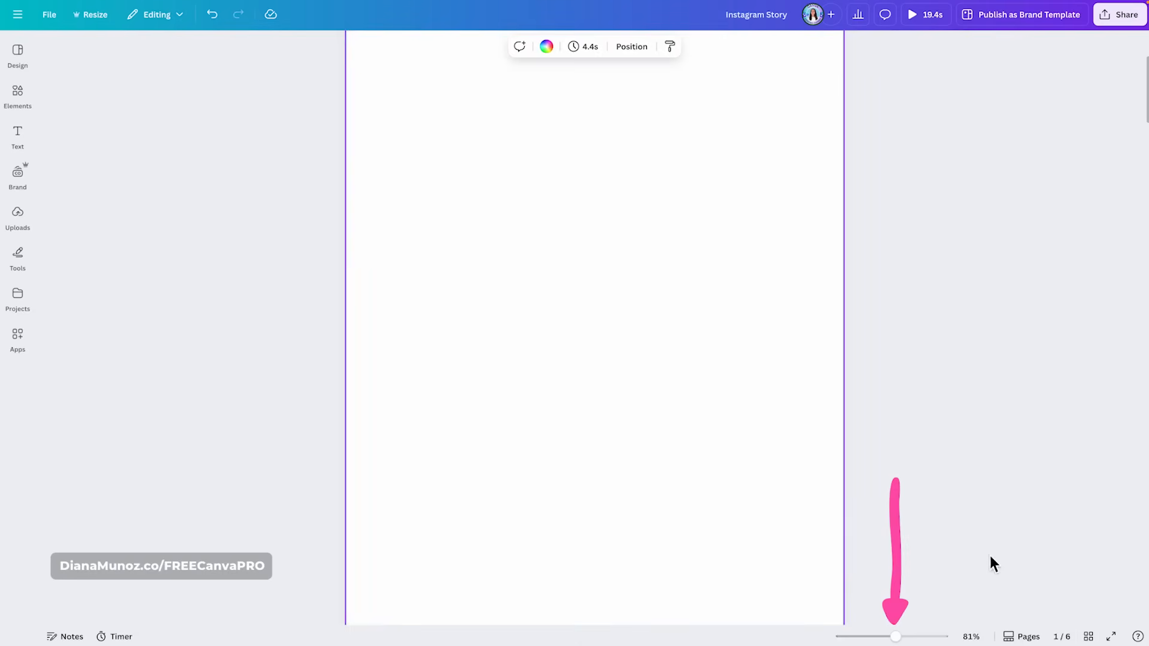
drag(893, 636, 880, 636)
click(834, 398)
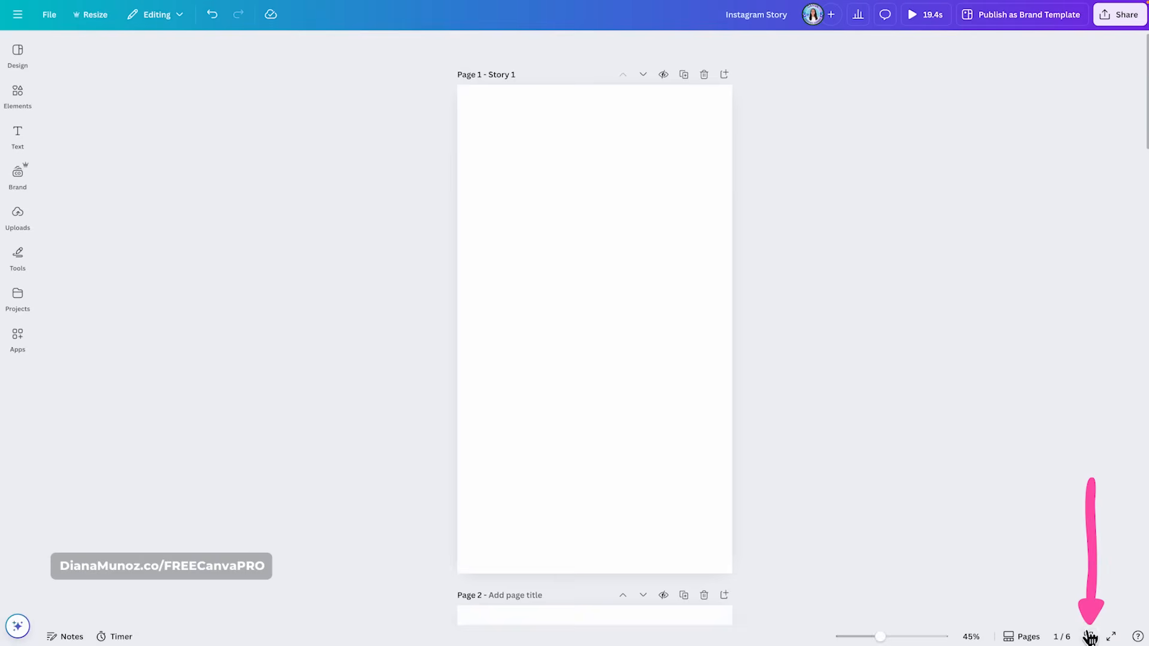
- Delete pages 2 to 6 together in the grid view and open the remaining Story 1 page in the editor
click(1089, 637)
drag(736, 242, 171, 108)
drag(730, 213, 146, 49)
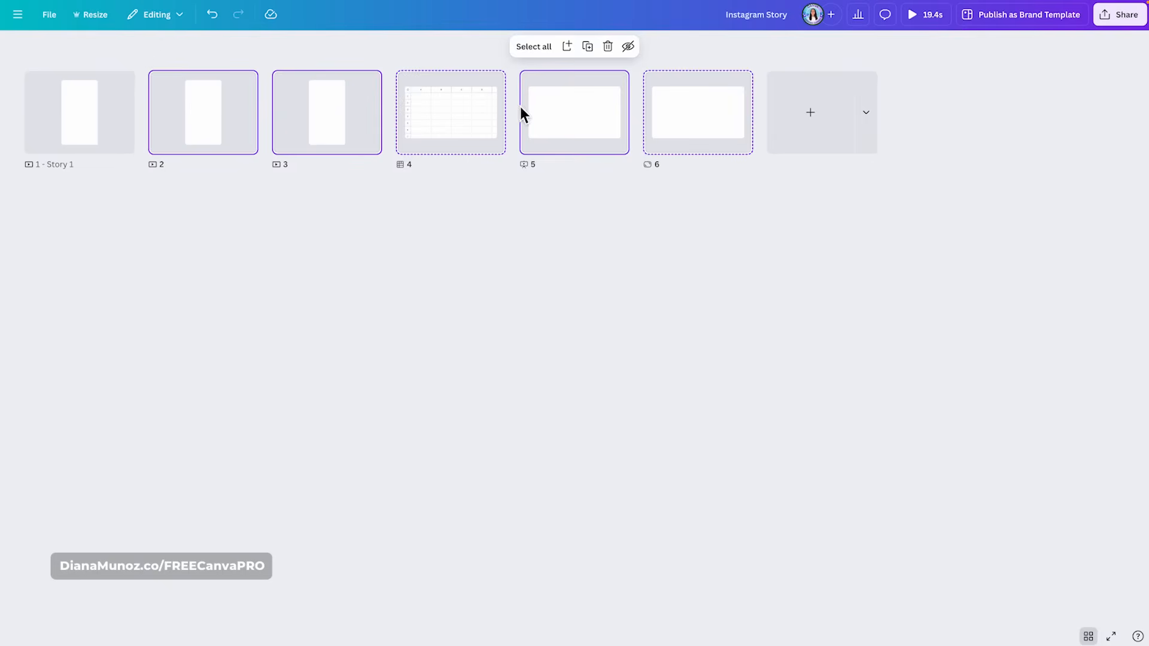
click(608, 46)
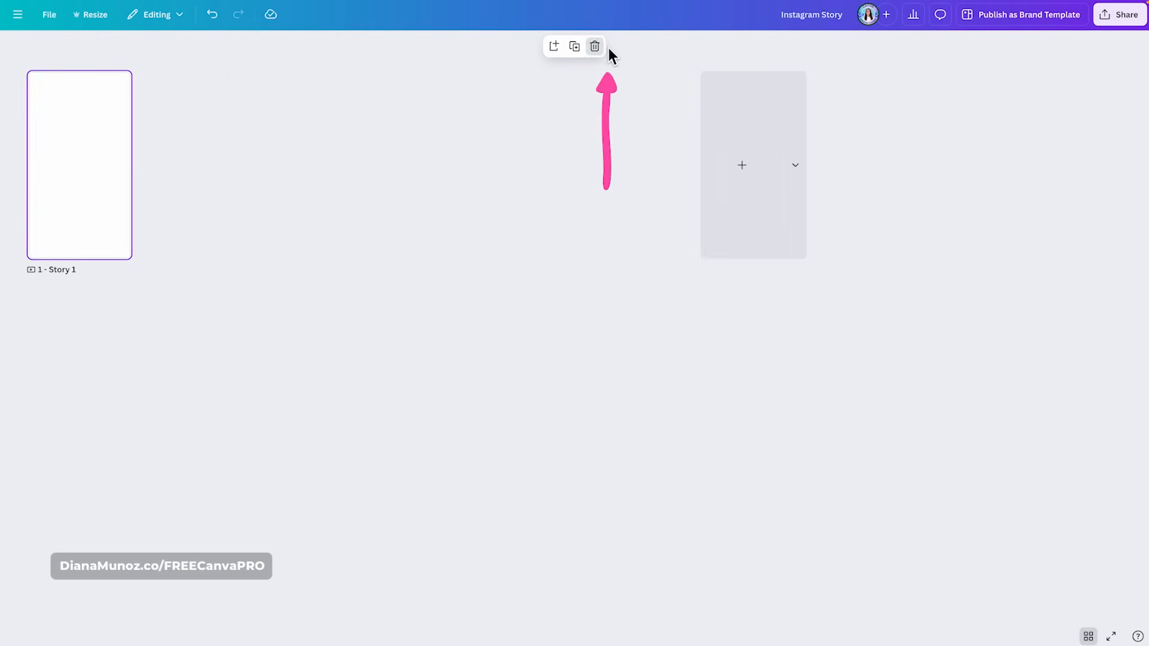
double_click(106, 160)
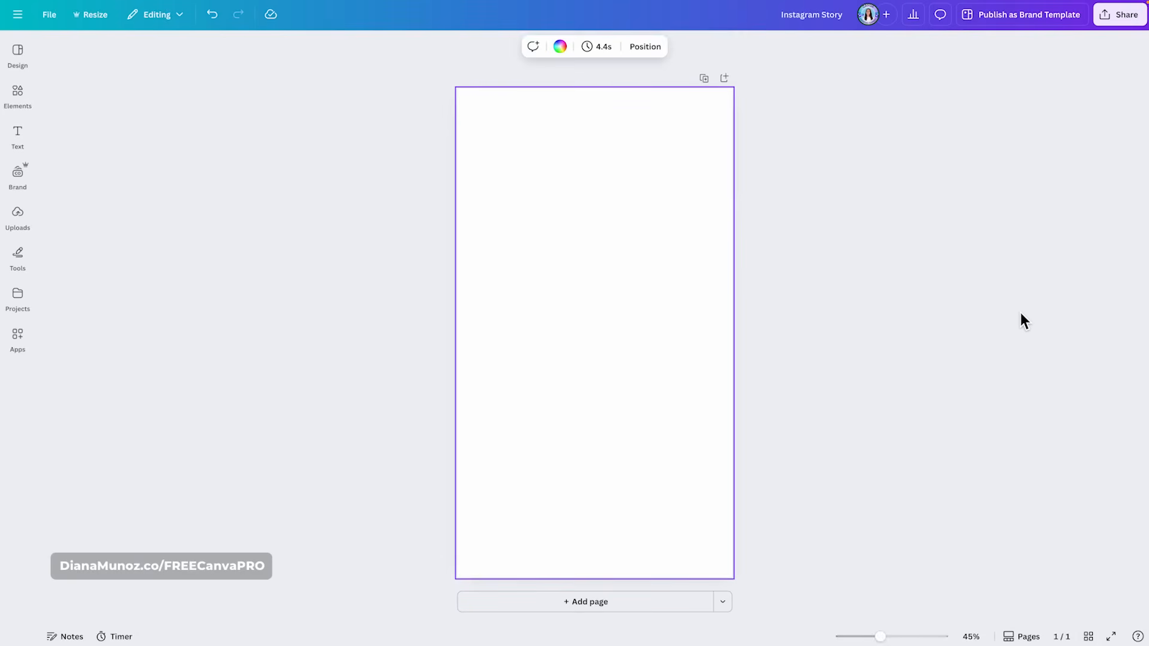
- Preview the existing projects and the Design templates beside the page, keep the templates open, and collapse them again
click(20, 53)
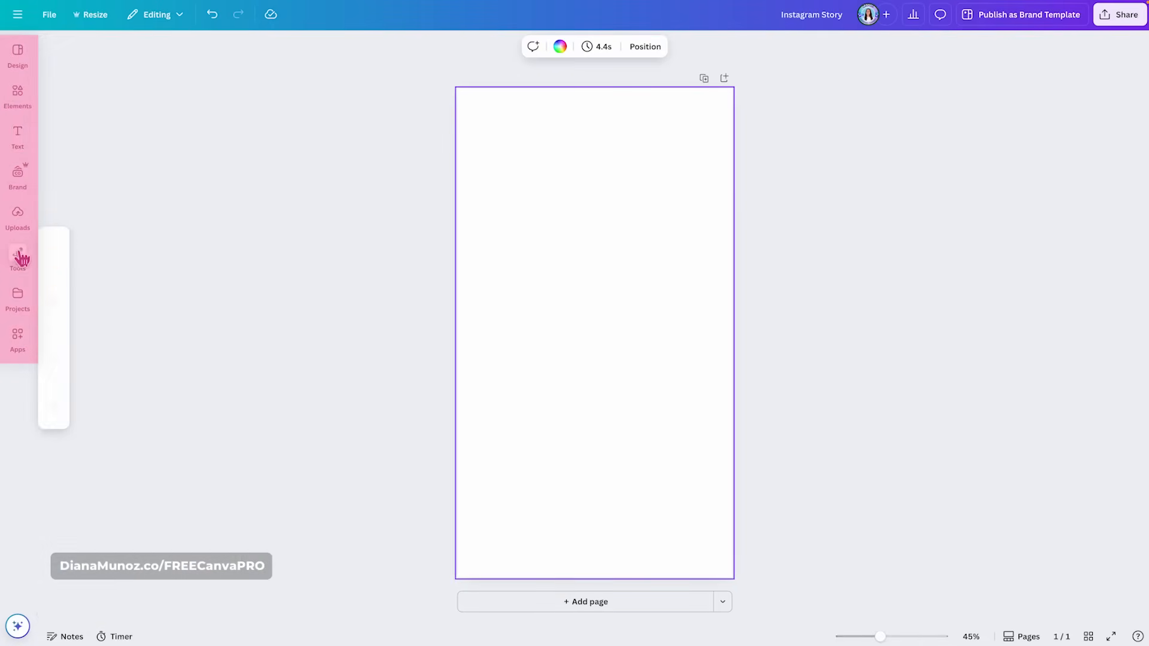
click(19, 299)
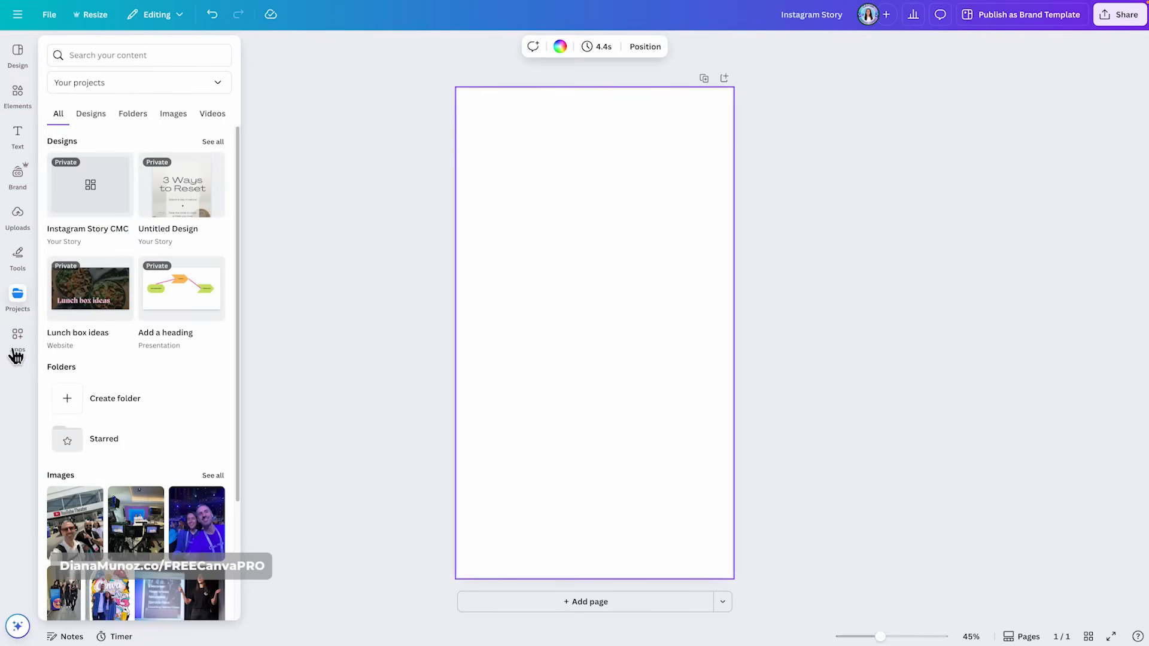
click(24, 52)
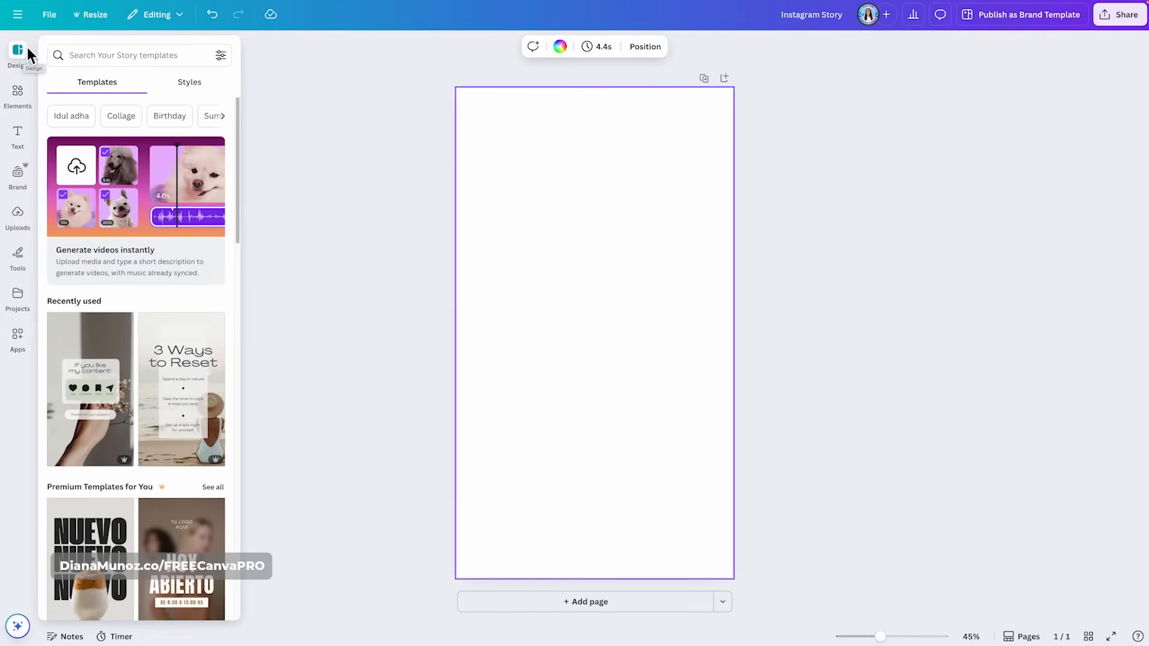
click(27, 49)
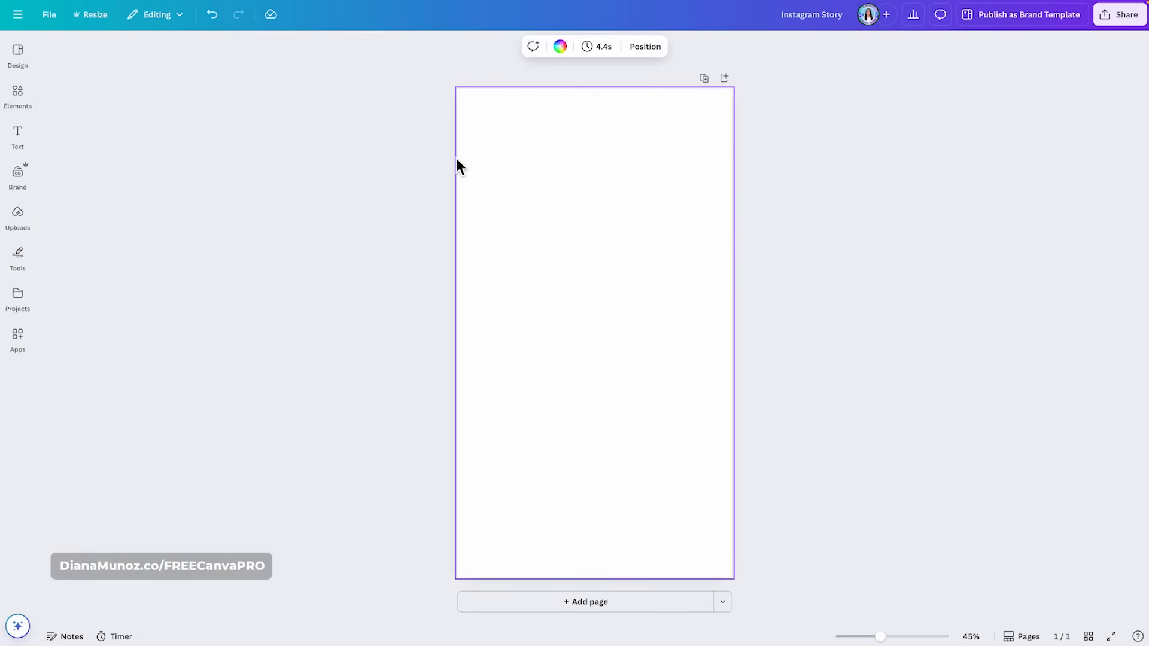
click(23, 55)
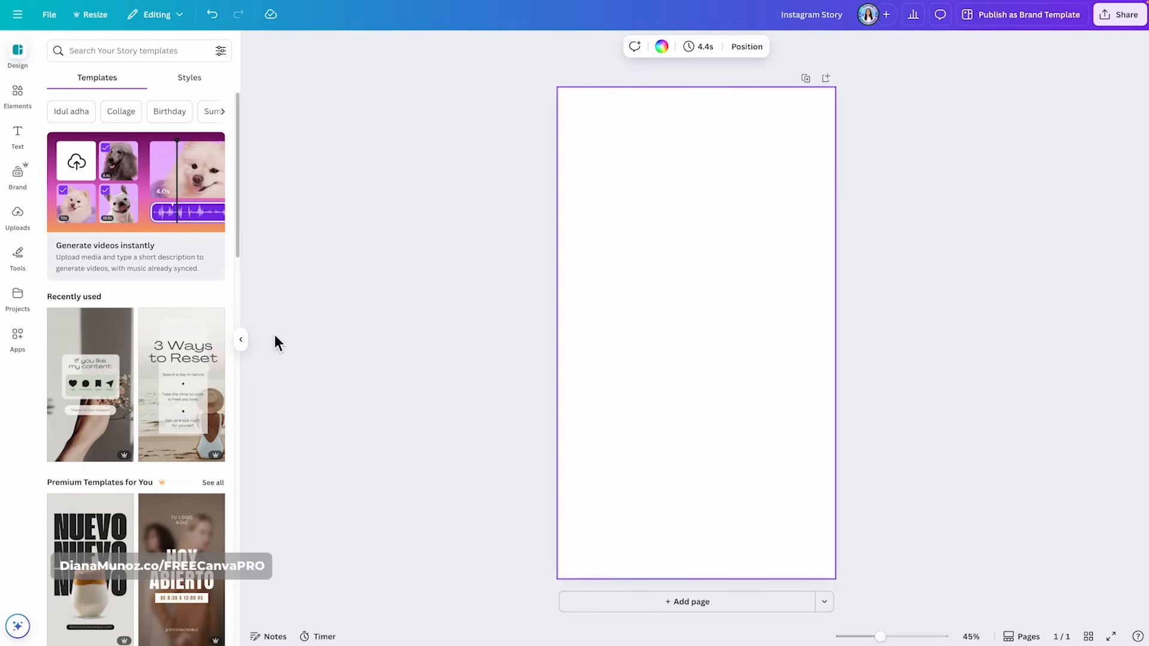
click(241, 338)
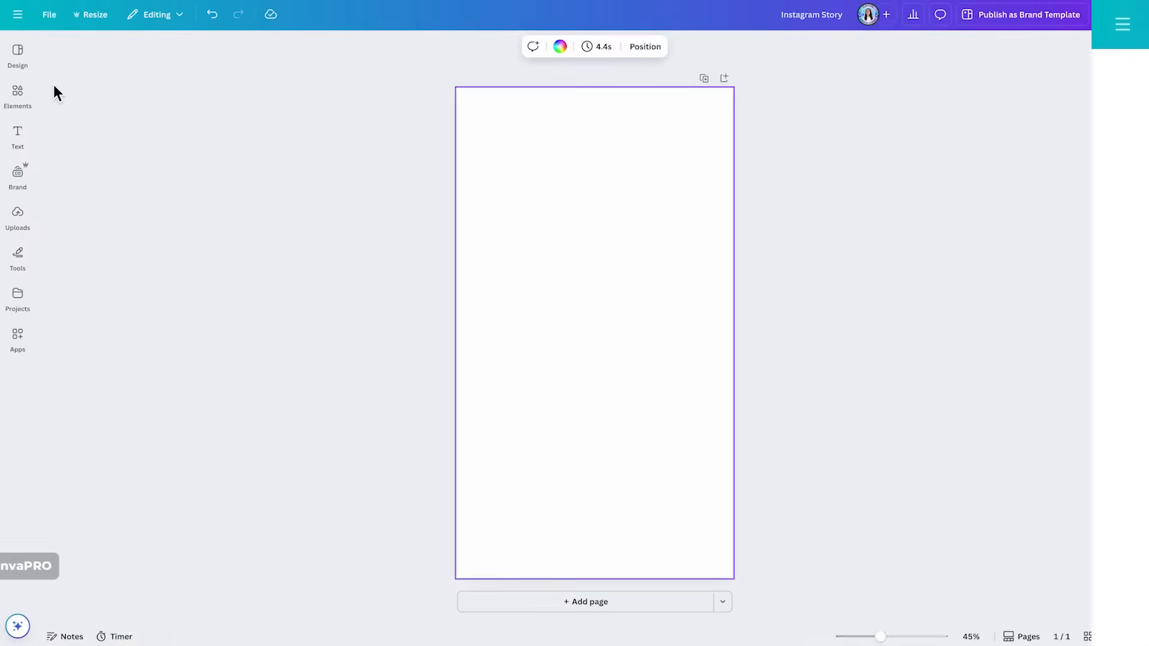
- Browse the Story templates, including the category suggestions, the recently used designs and the premium templates
click(18, 54)
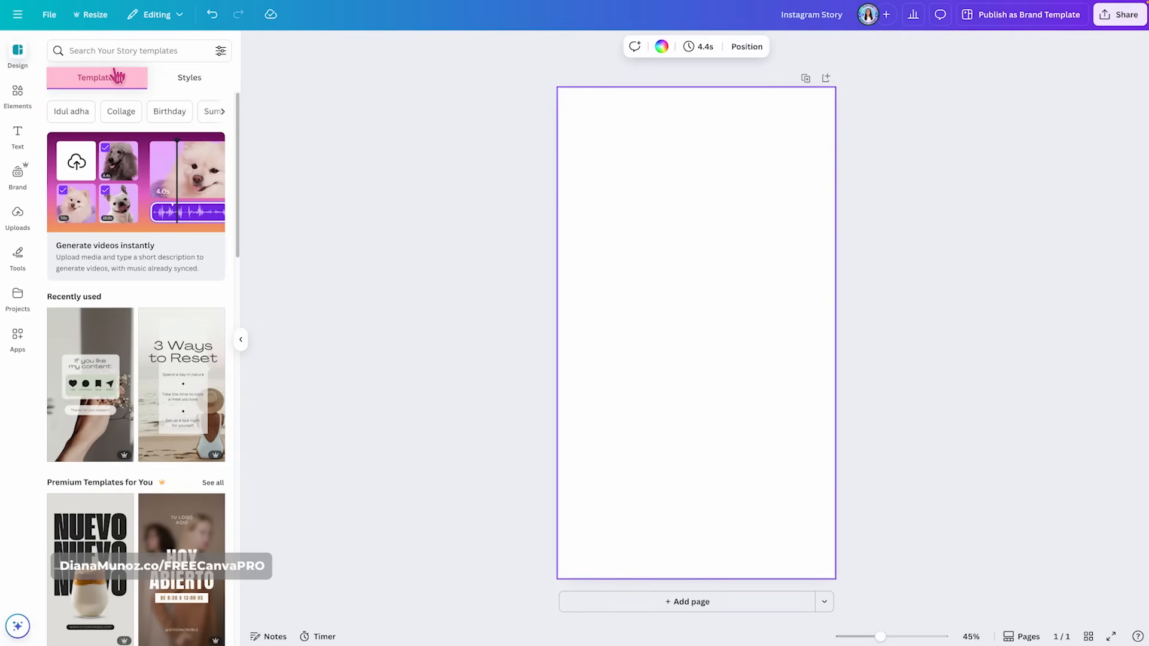
click(219, 115)
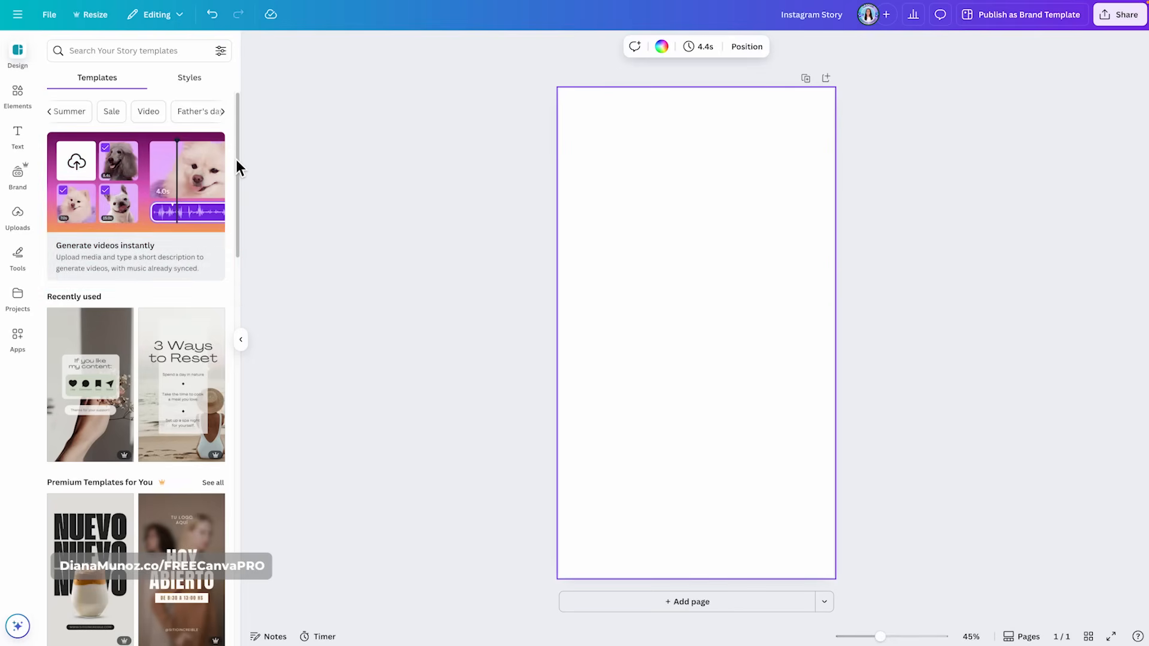
scroll(236, 159, down, 2)
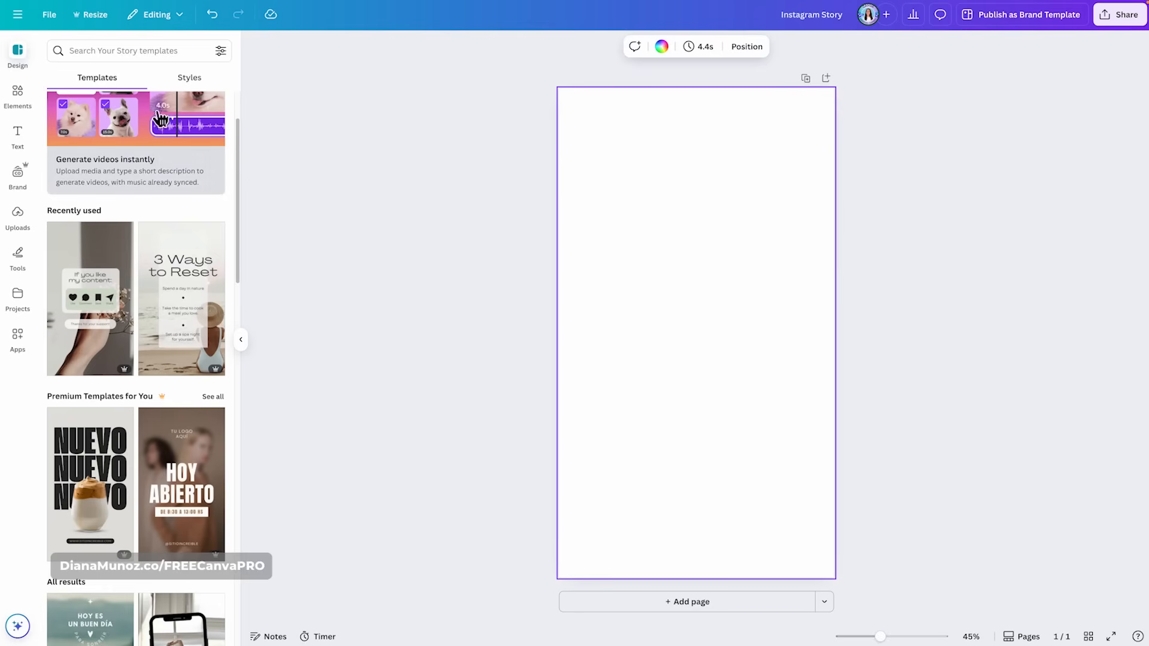
scroll(235, 170, up, 2)
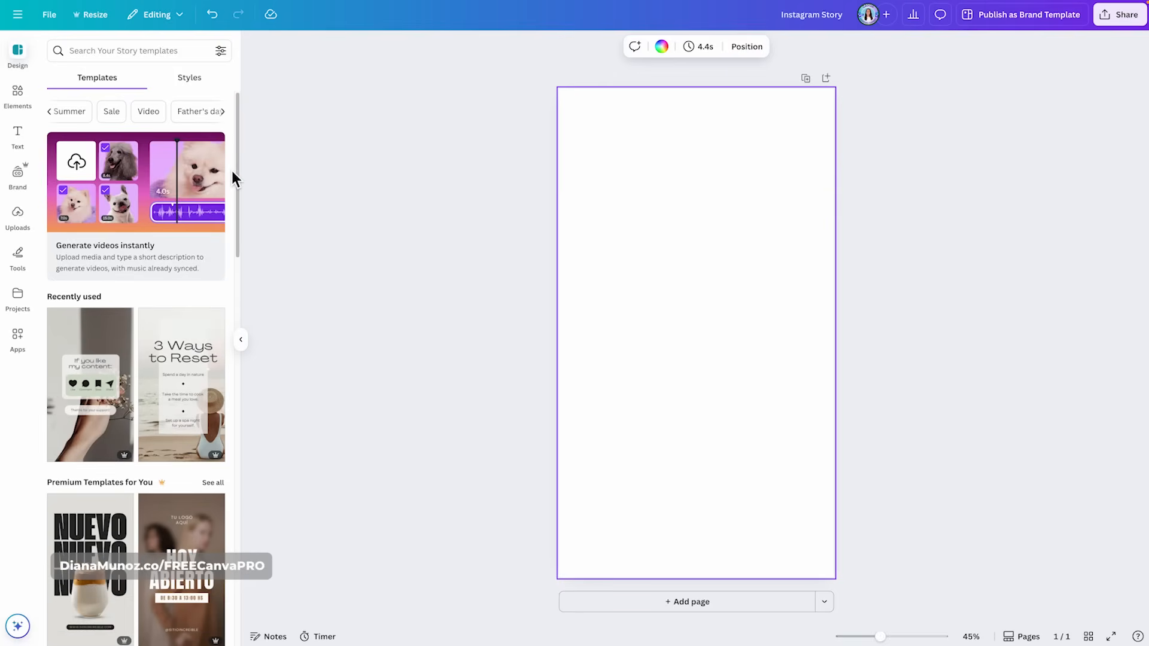
scroll(231, 193, down, 3)
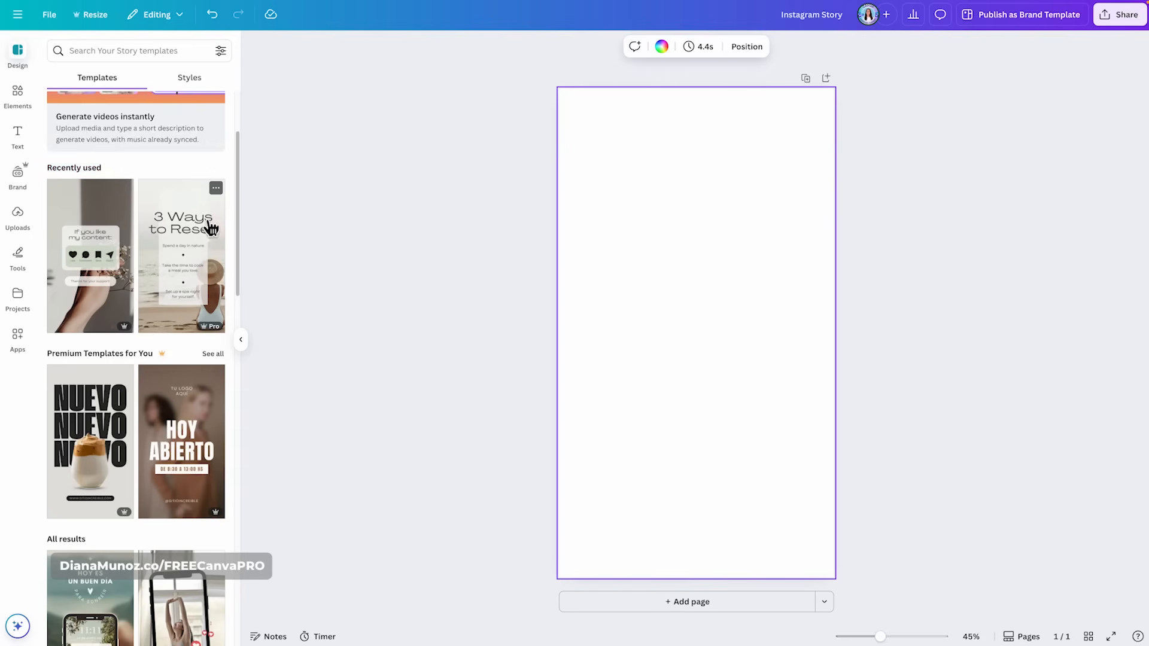
- Apply the recently used "3 Ways to Reset" template to the blank story page and return to the template list
click(190, 254)
click(563, 134)
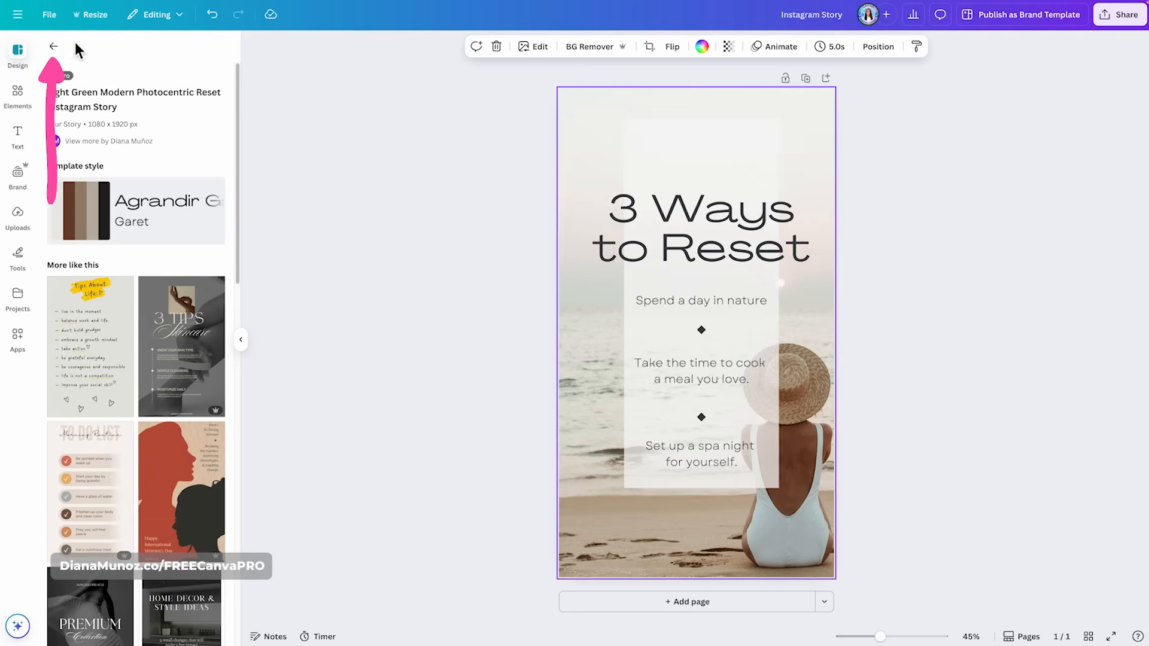
click(54, 46)
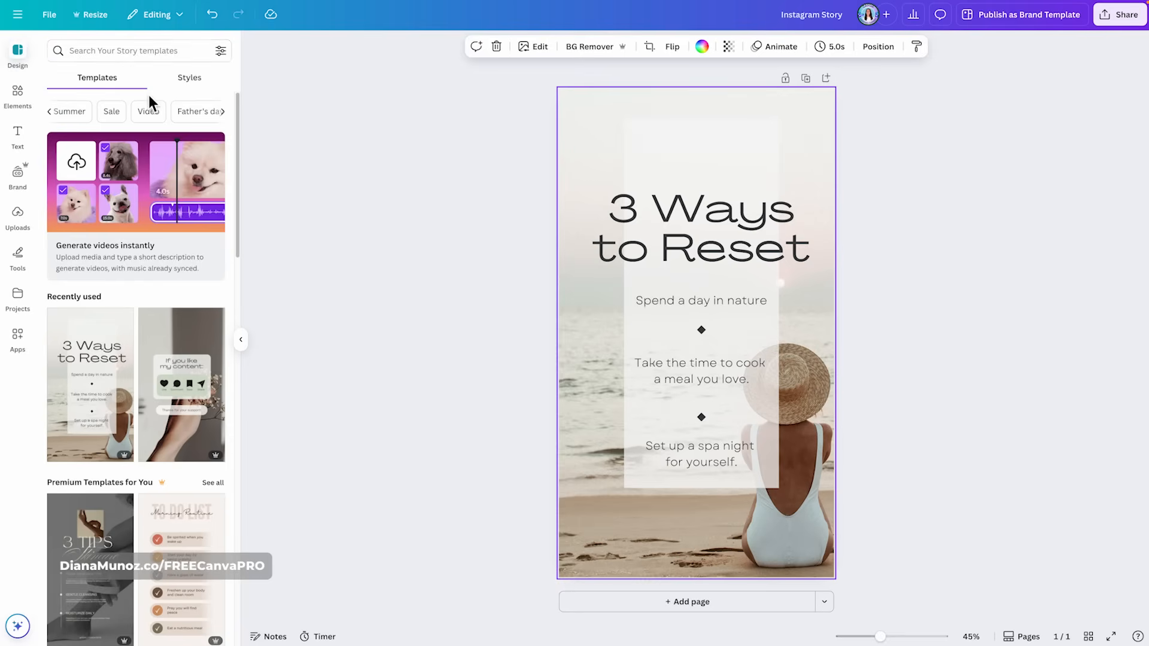
- Search the templates for motivational quotes and apply the green "Quote of the day" potted plant template to the page
click(124, 58)
text(quote)
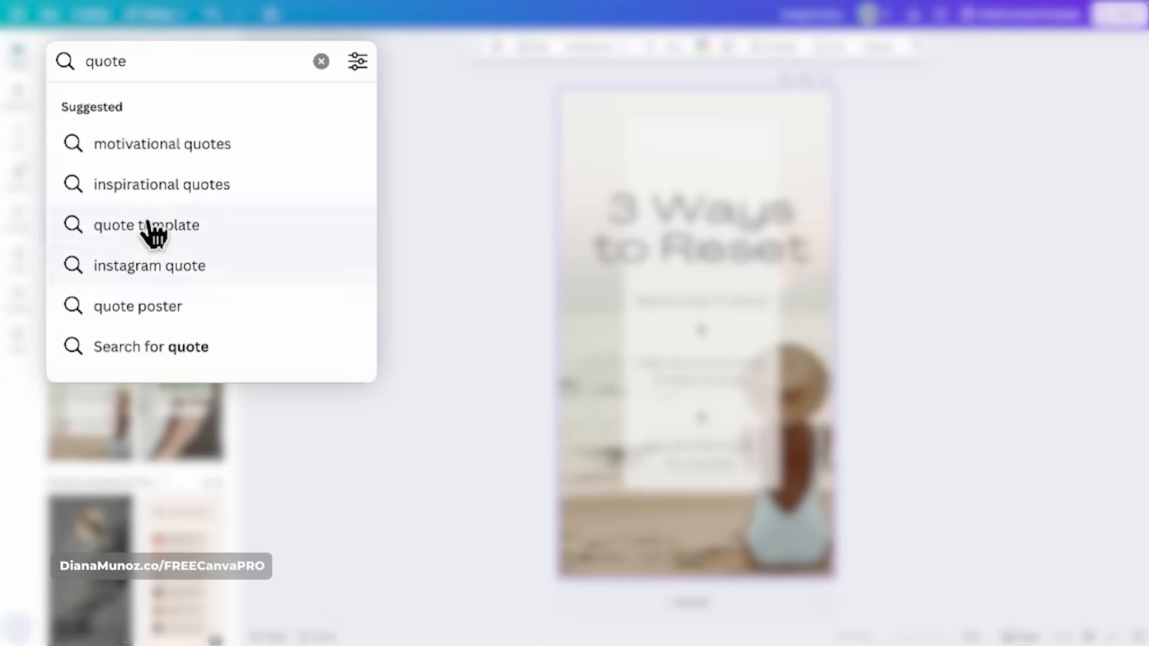
click(247, 160)
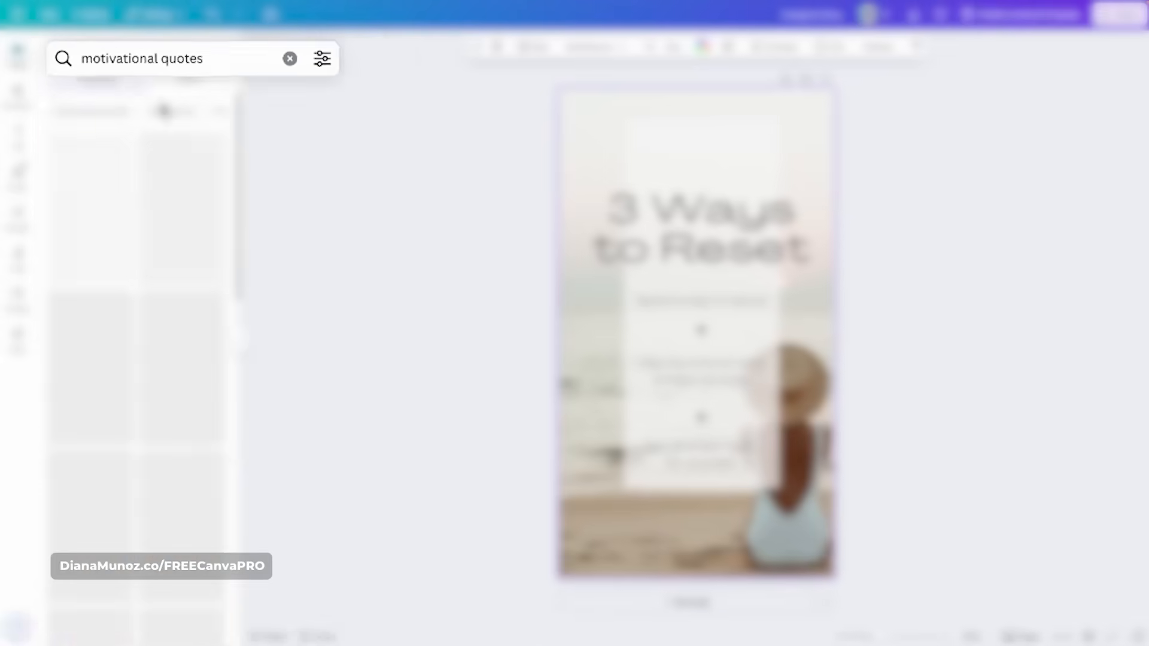
scroll(233, 170, down, 6)
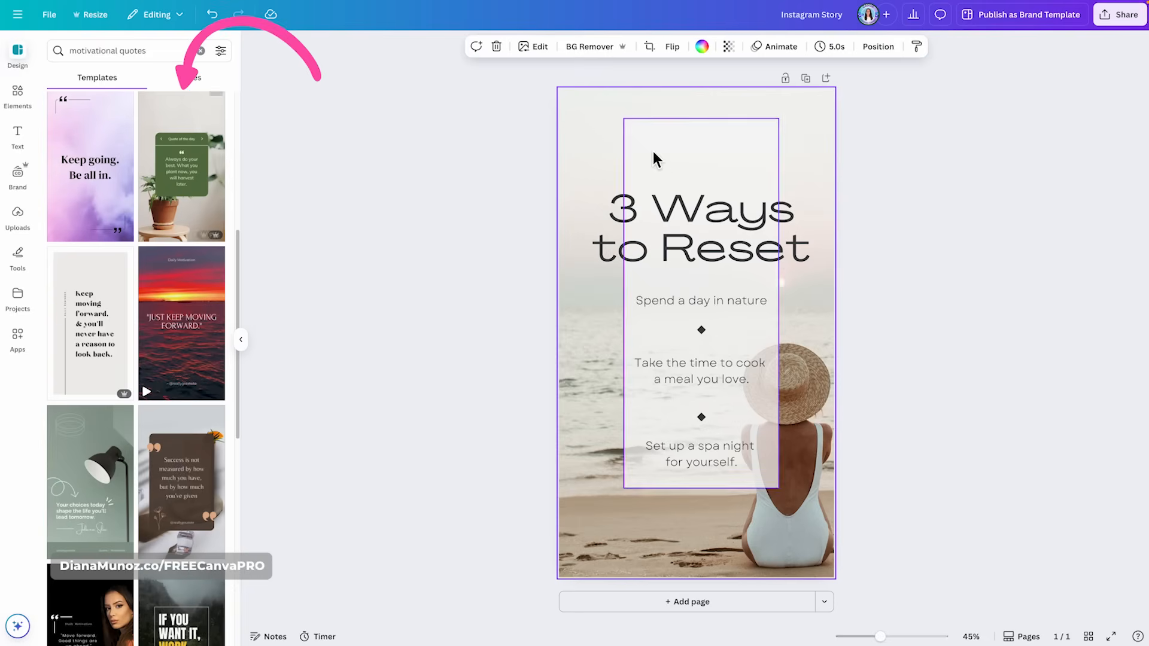
click(186, 169)
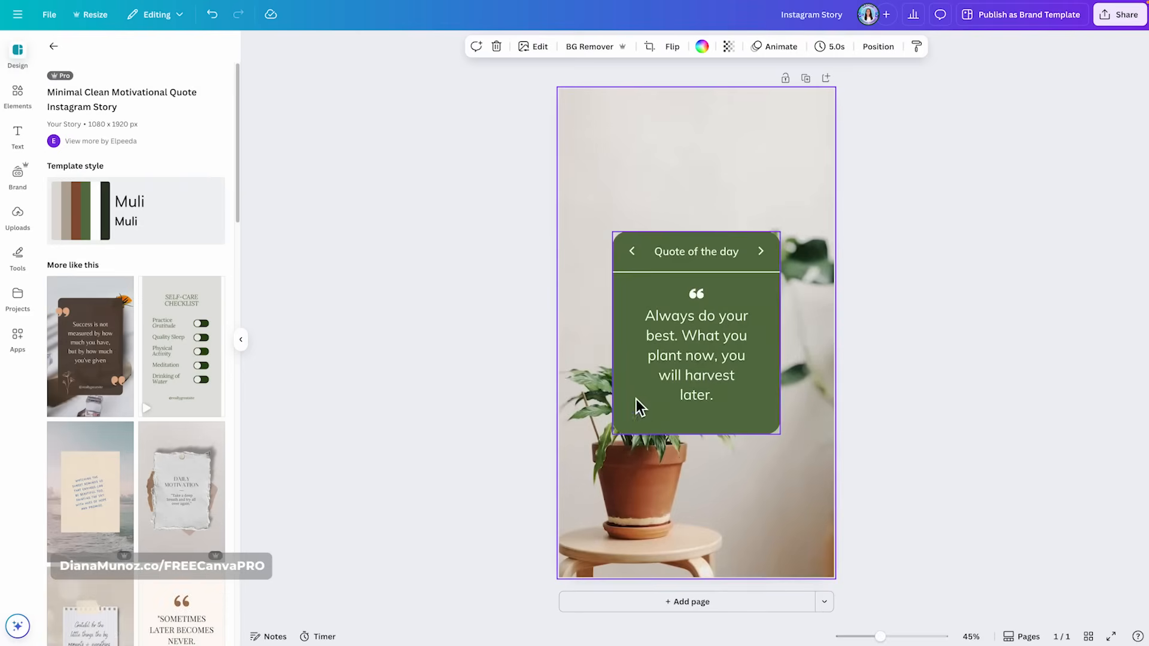
click(54, 48)
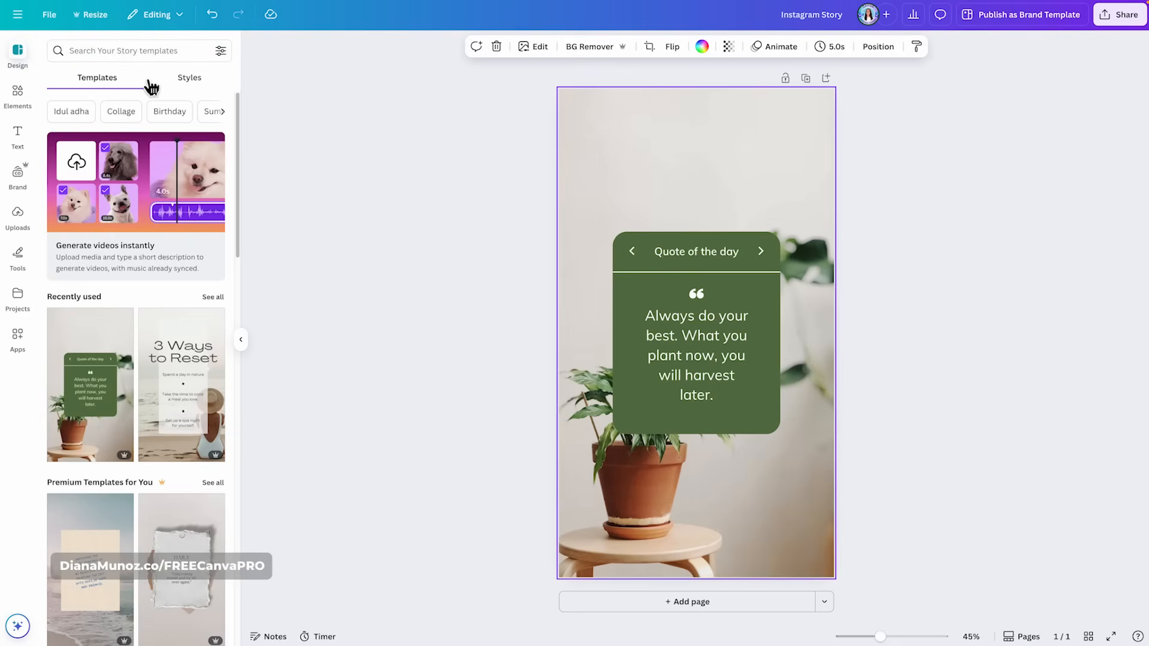
- Open the design styles and view the available Brand Kits without switching to another one
click(198, 81)
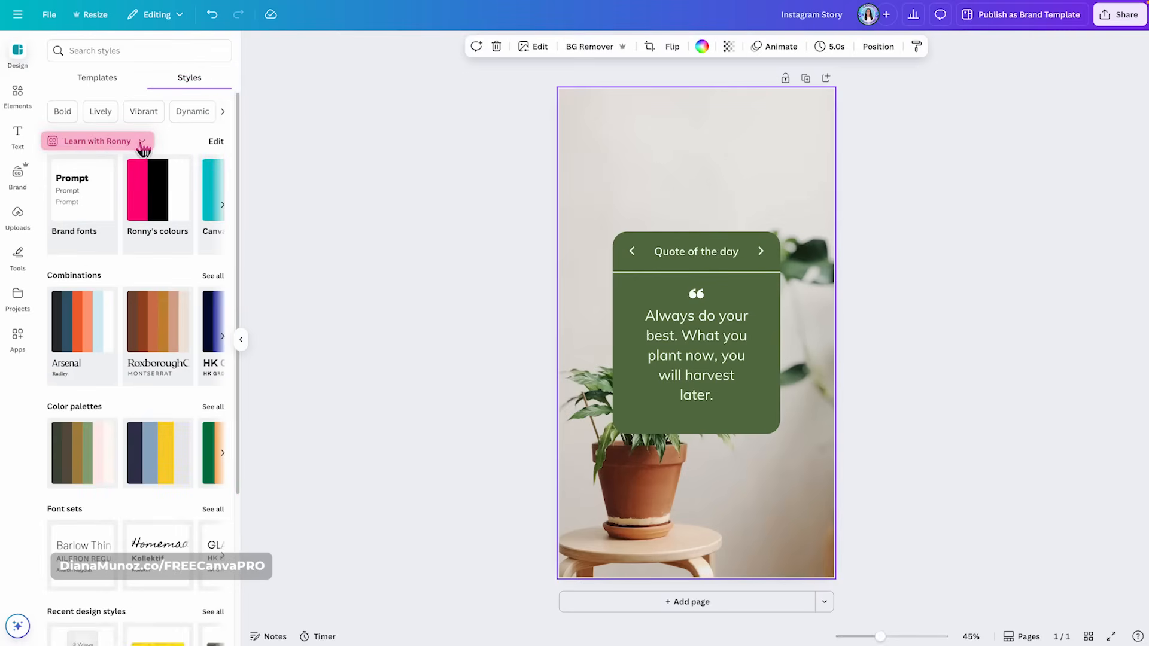
click(142, 142)
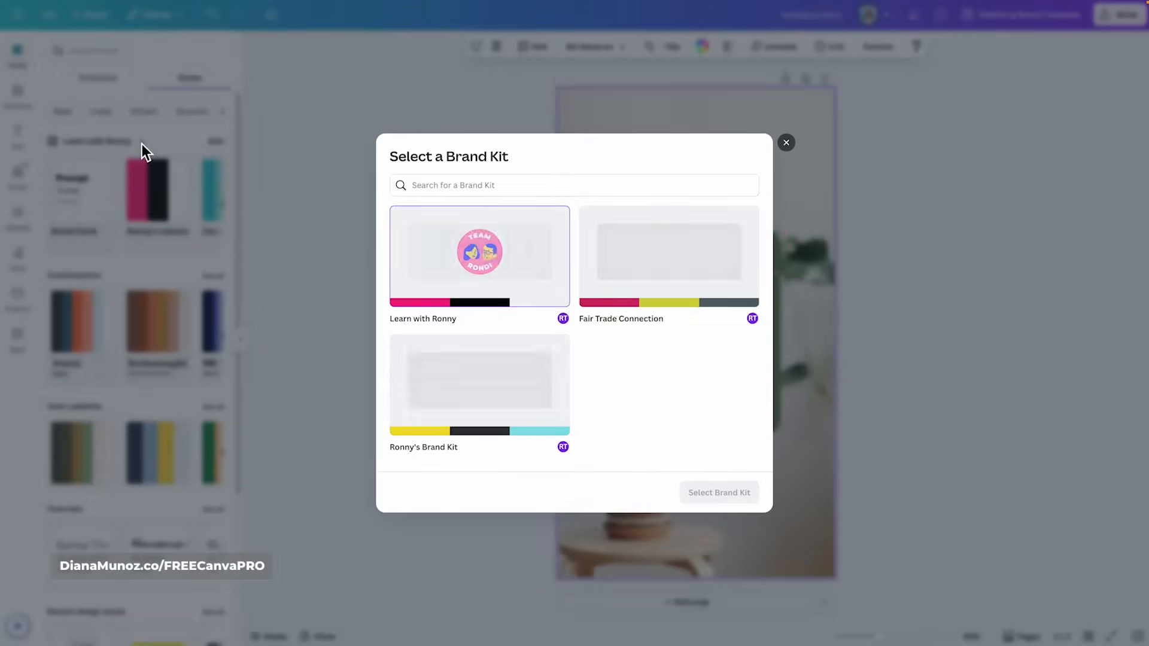
click(787, 144)
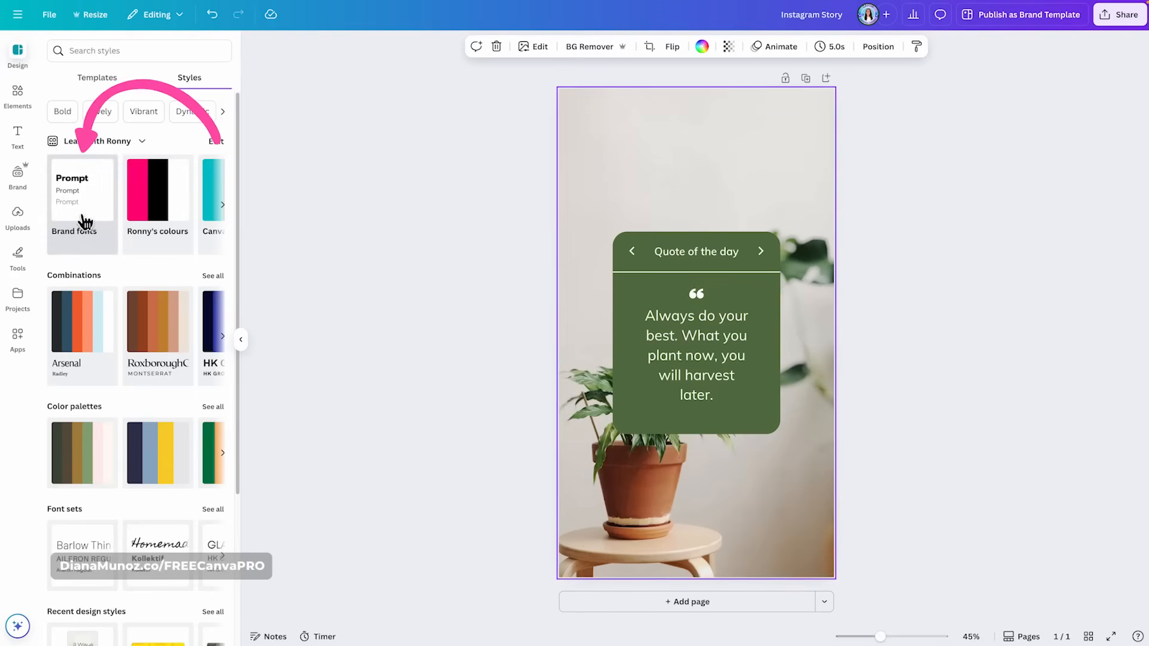
- Try the brand fonts and the Roxborough and Montserrat style combination on the design, undoing each of them
click(161, 230)
click(212, 15)
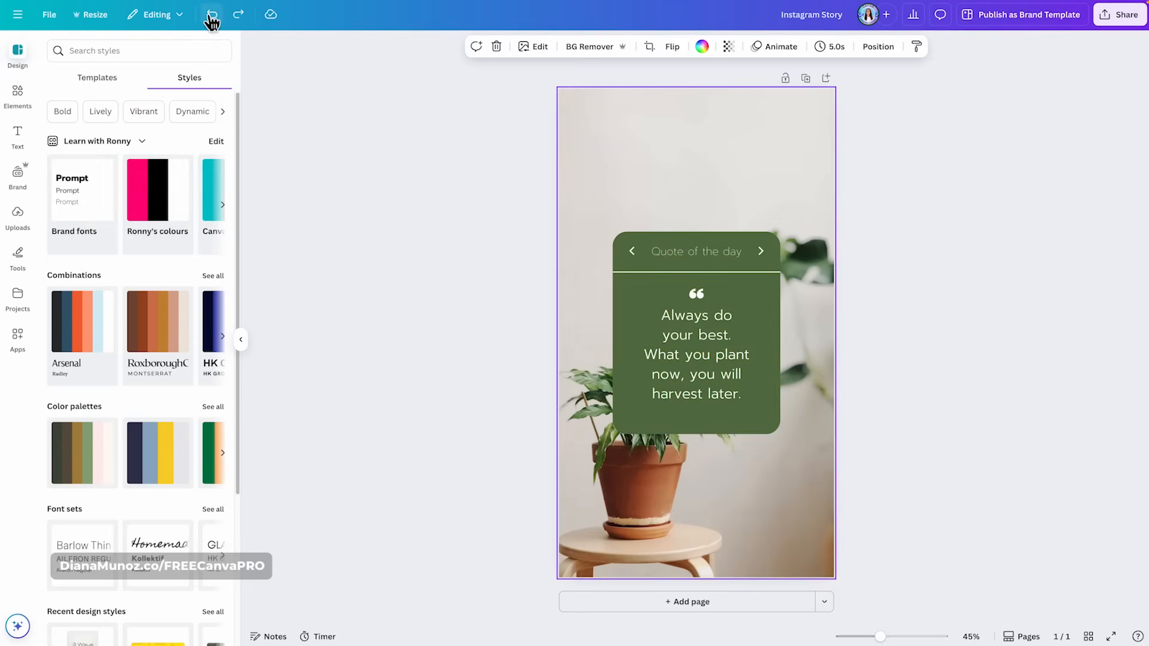
scroll(85, 185, down, 3)
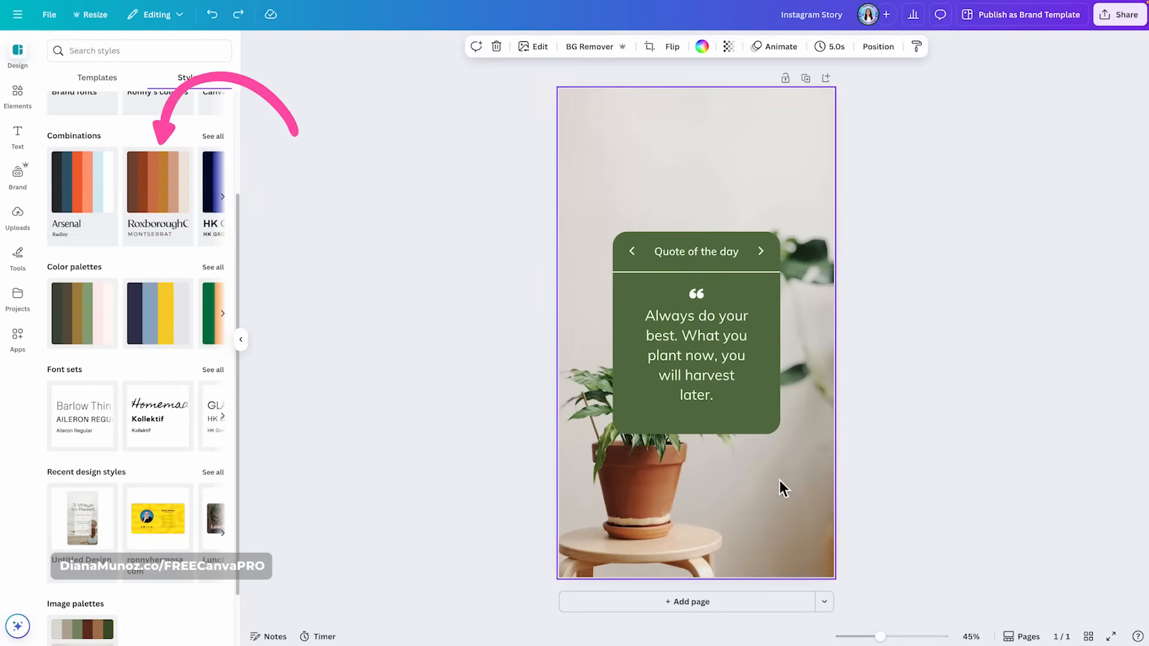
click(155, 213)
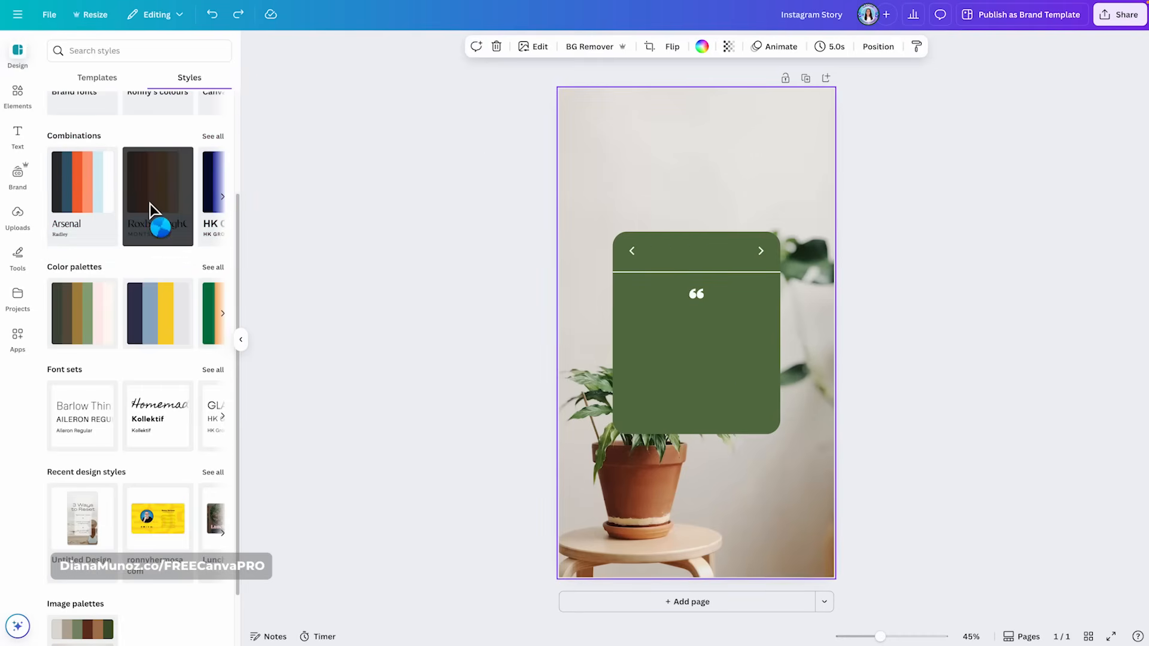
click(212, 14)
- Try the navy, light blue and yellow color palette on the quote design and undo it
scroll(203, 135, down, 2)
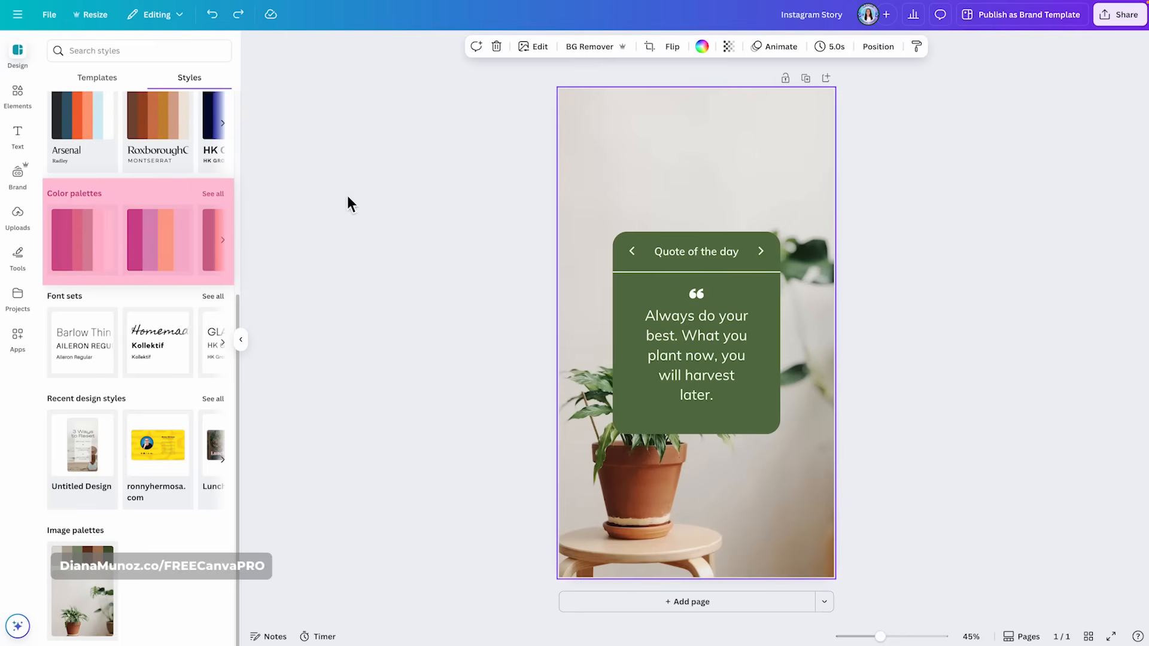
click(161, 245)
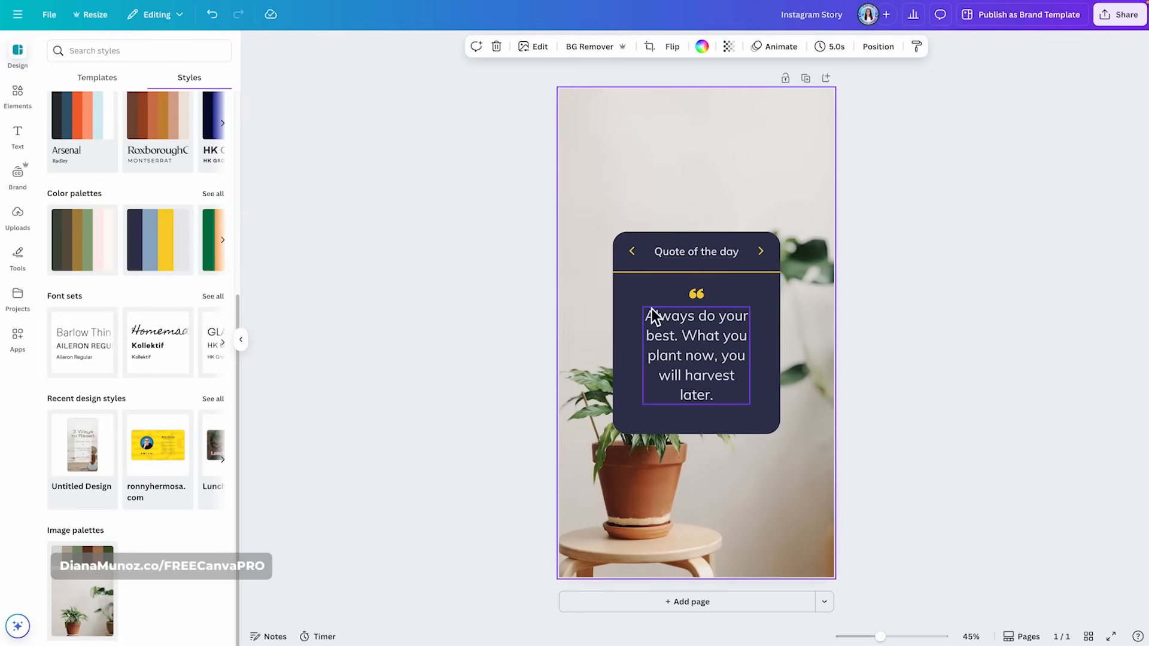
click(212, 15)
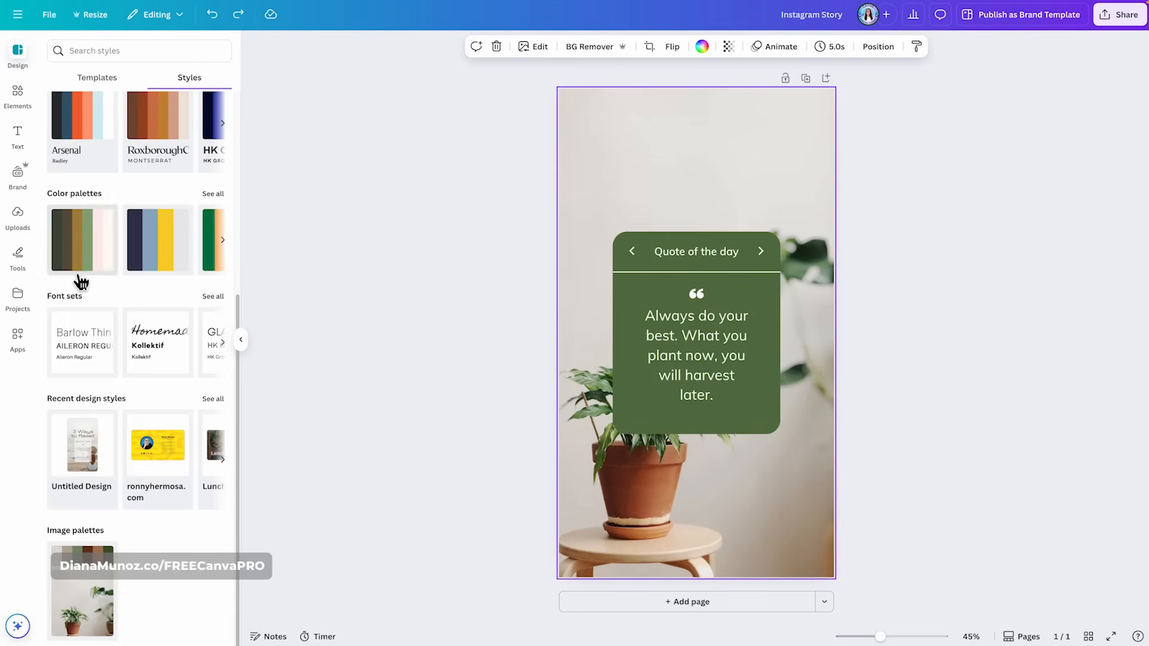
- Apply the font set with Poppins Bold and Poppins Medium to the quote design and return to the styles overview
click(214, 296)
scroll(205, 462, down, 4)
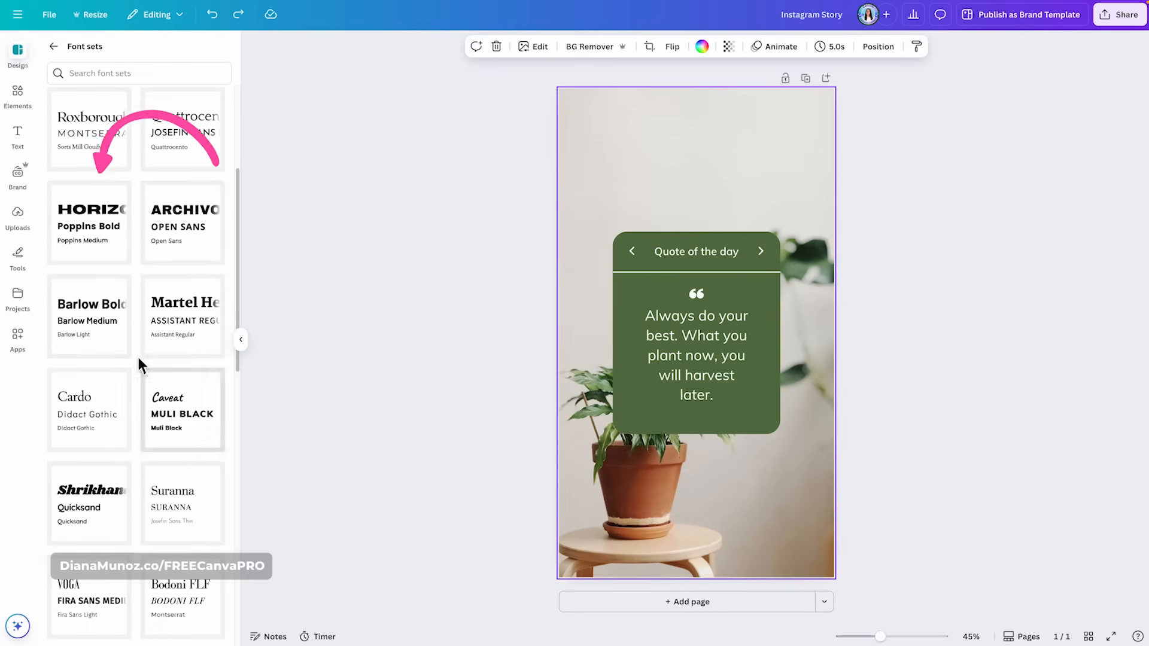
click(83, 235)
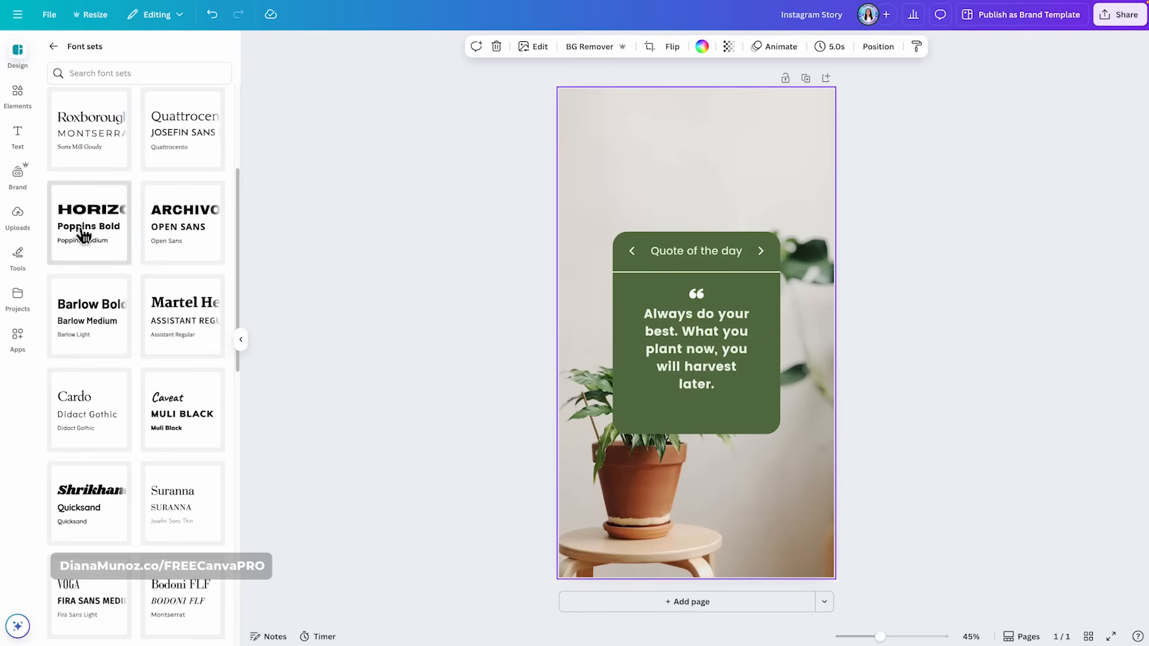
click(53, 47)
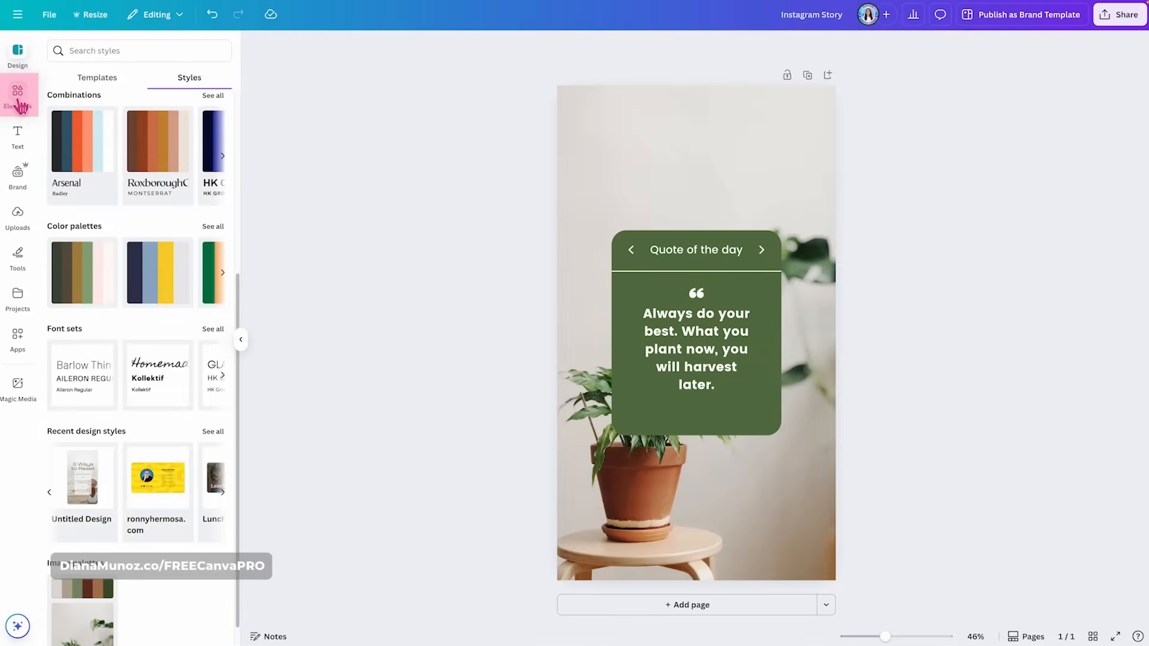
- Browse the Elements library, including its keyword suggestions and categories from graphics to grids, and open the full Shapes collection
click(18, 96)
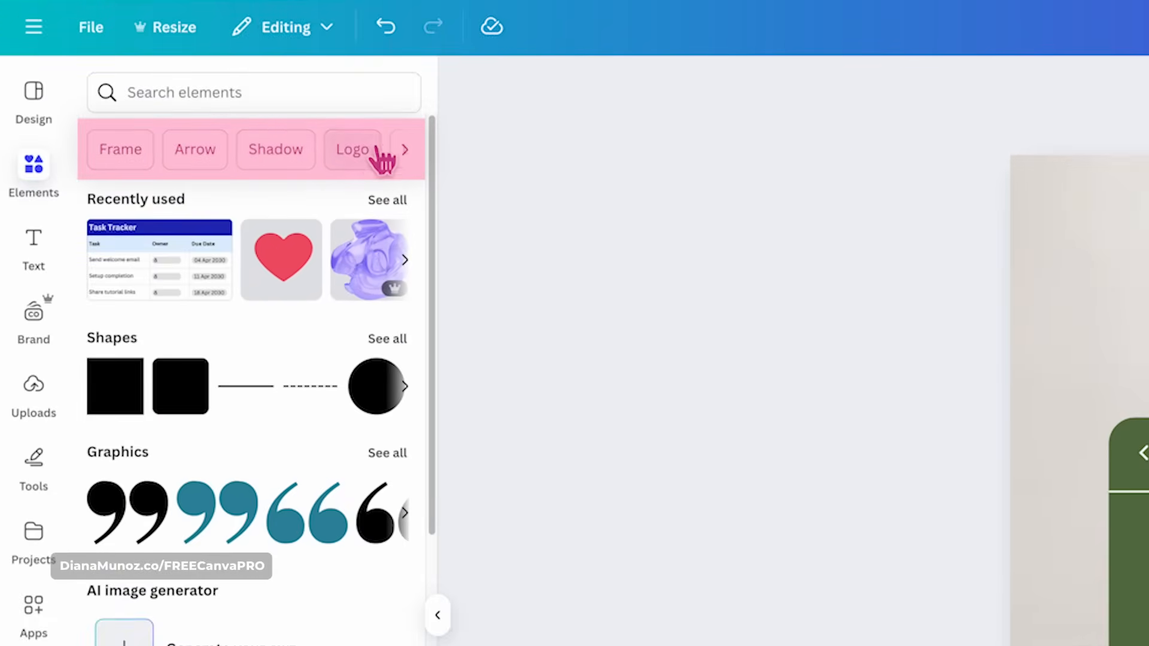
click(405, 150)
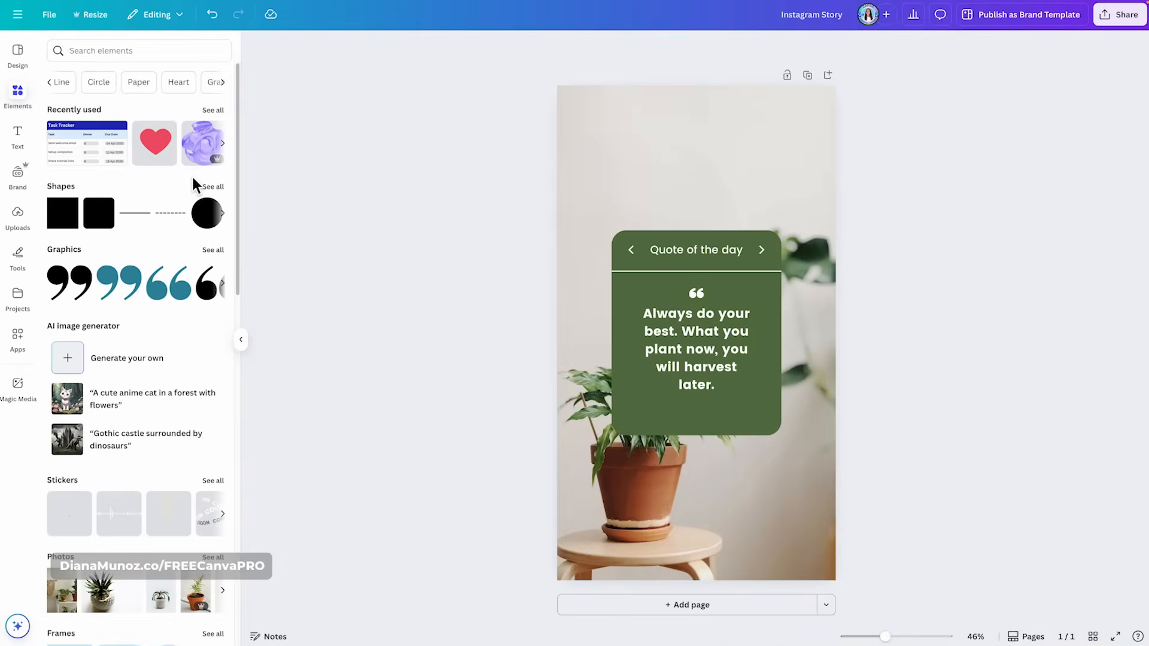
scroll(113, 169, down, 1)
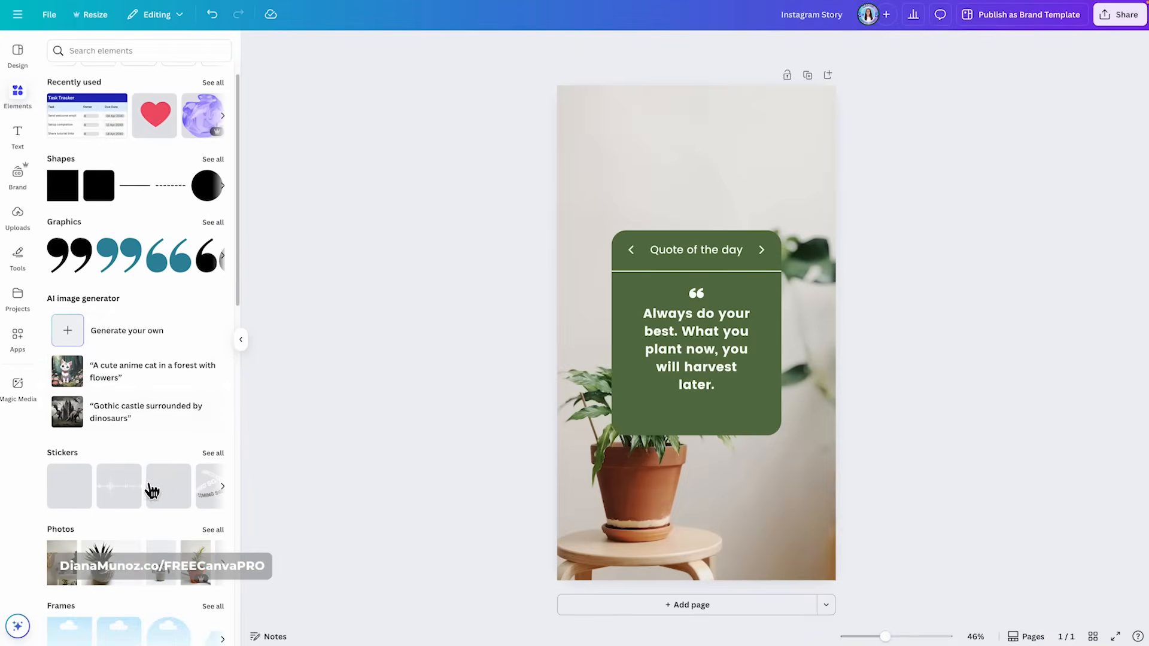
scroll(224, 433, down, 2)
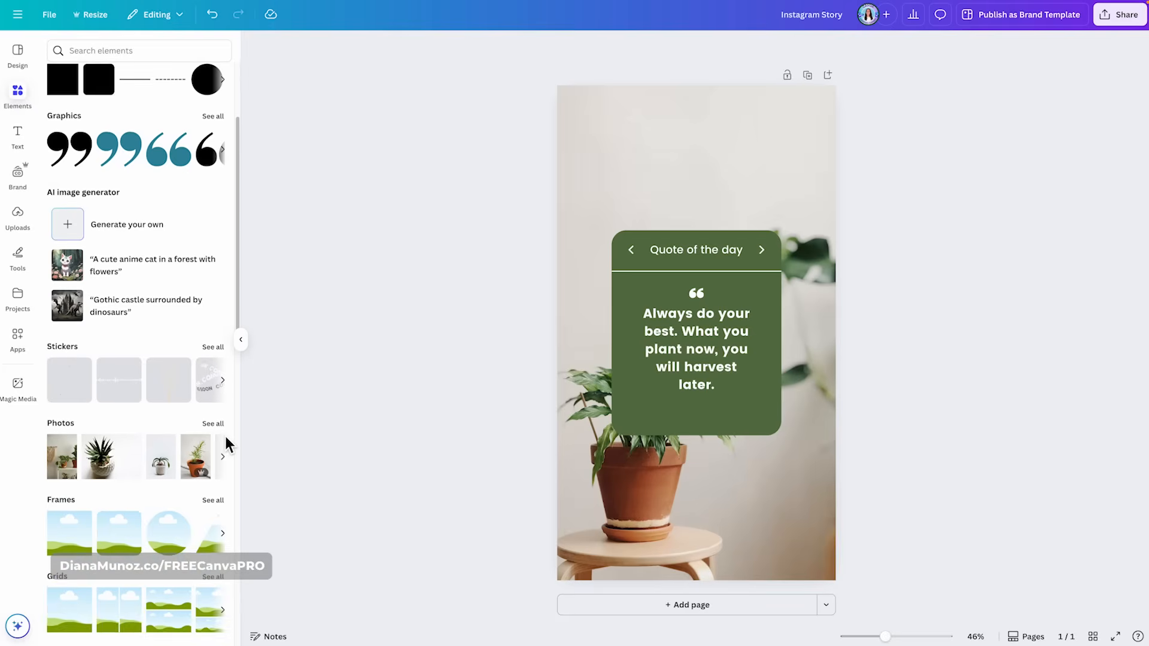
scroll(133, 142, up, 3)
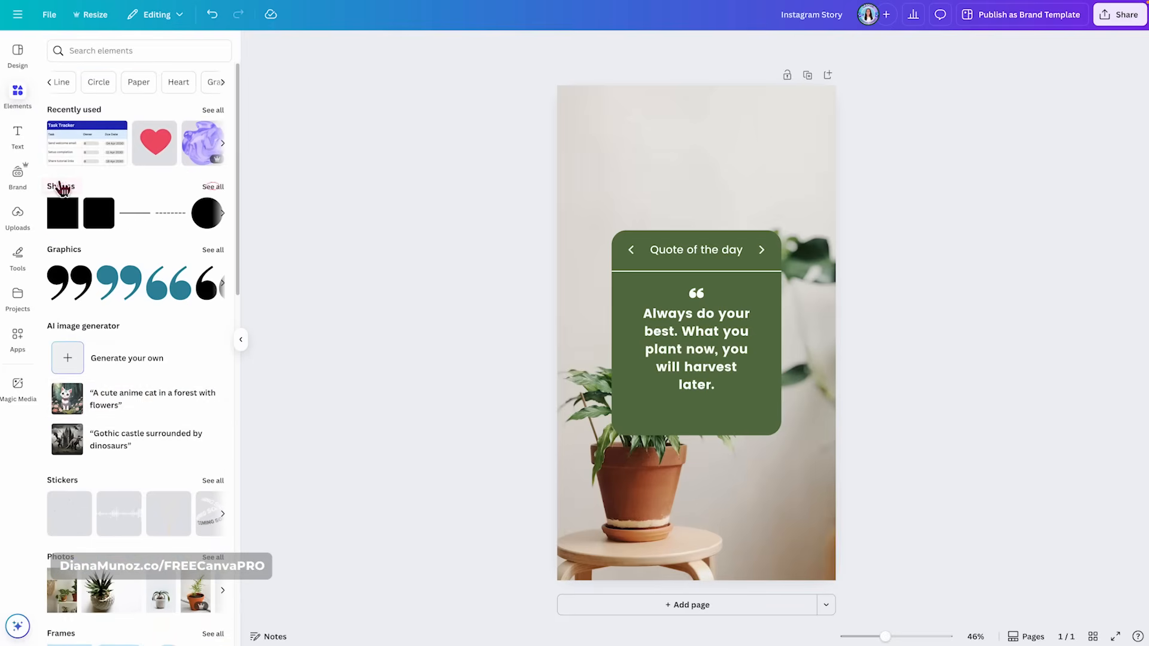
click(216, 187)
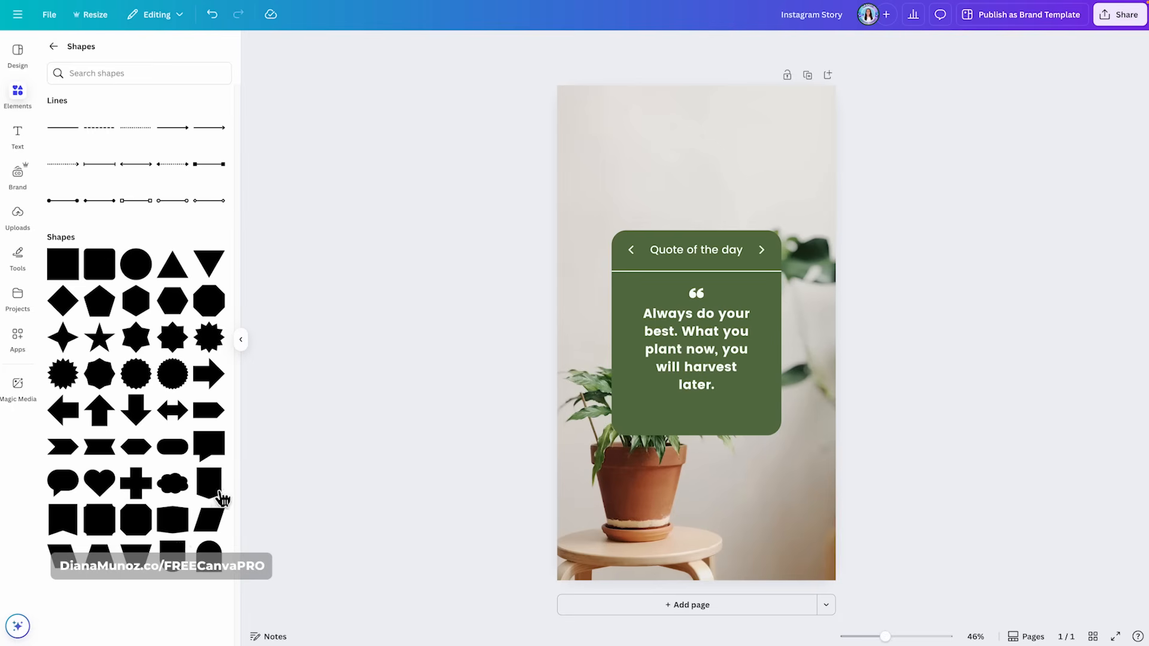
- Add a plain solid line, place it above the quote card and delete it
click(66, 131)
drag(712, 335, 718, 197)
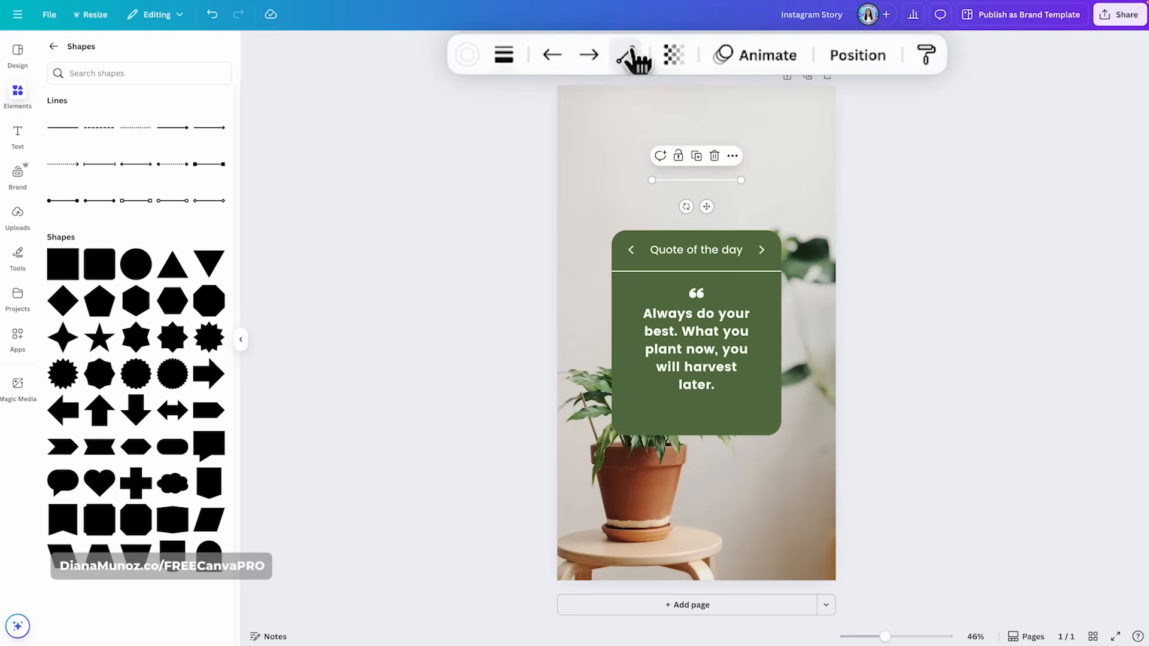
click(714, 156)
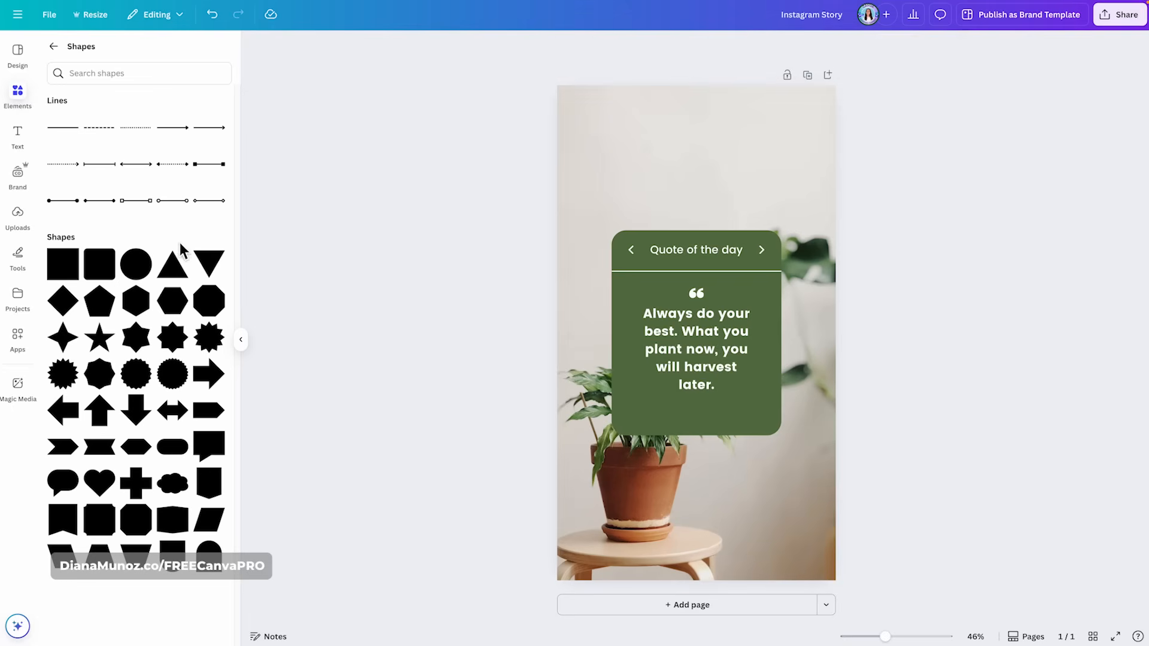
- Add a circle shape, open its shape options and place it above the quote card
click(144, 275)
click(719, 328)
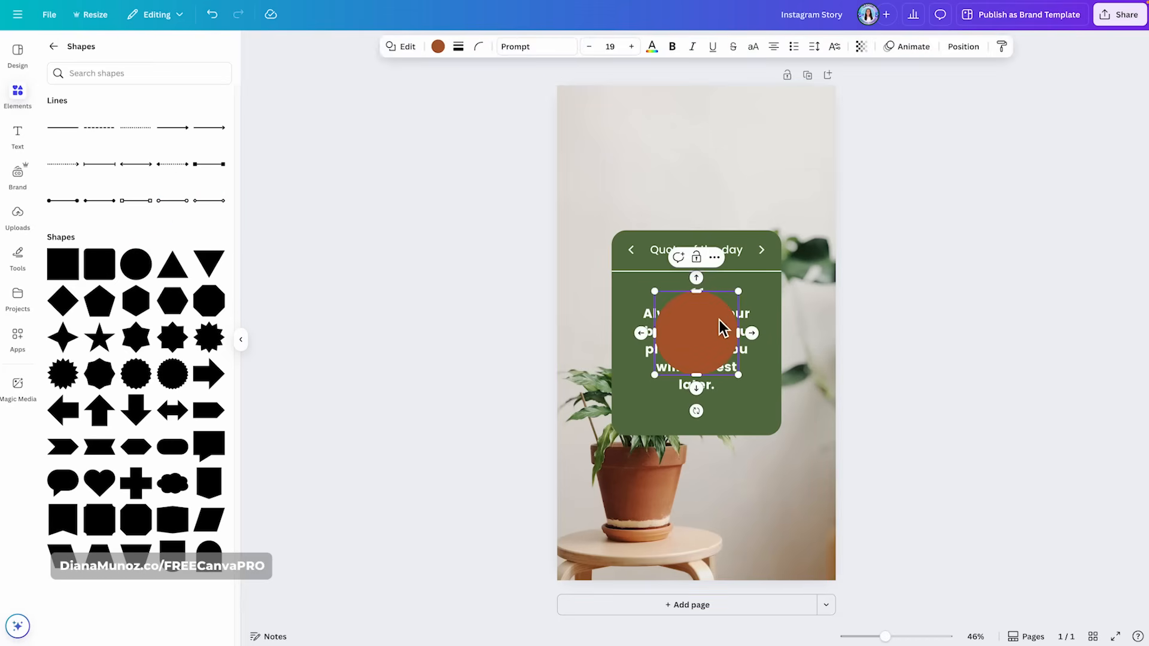
click(404, 46)
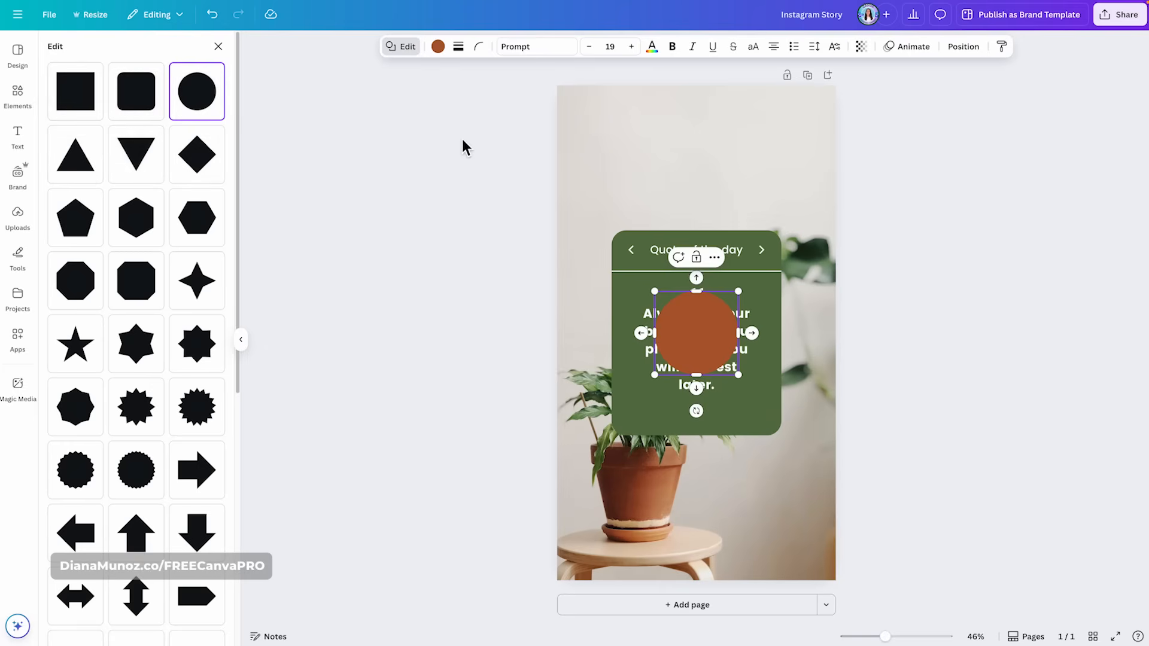
drag(721, 341, 724, 181)
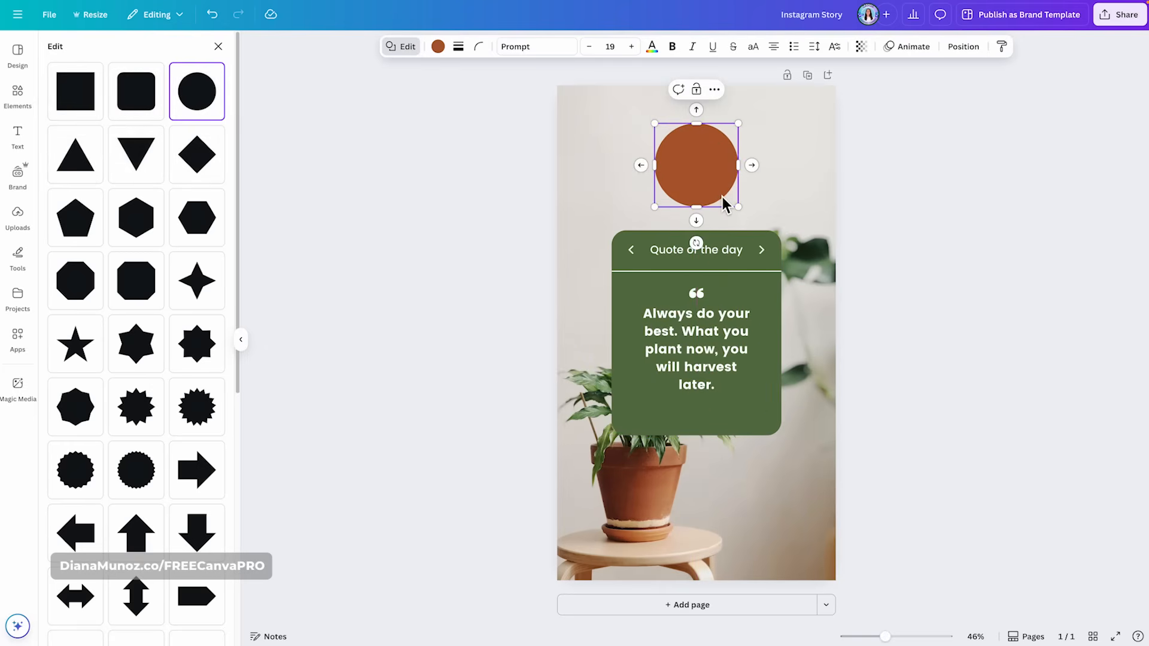
- Change the circle into a four-pointed star, trying the five-, six- and eight-pointed stars before it
click(206, 295)
click(87, 358)
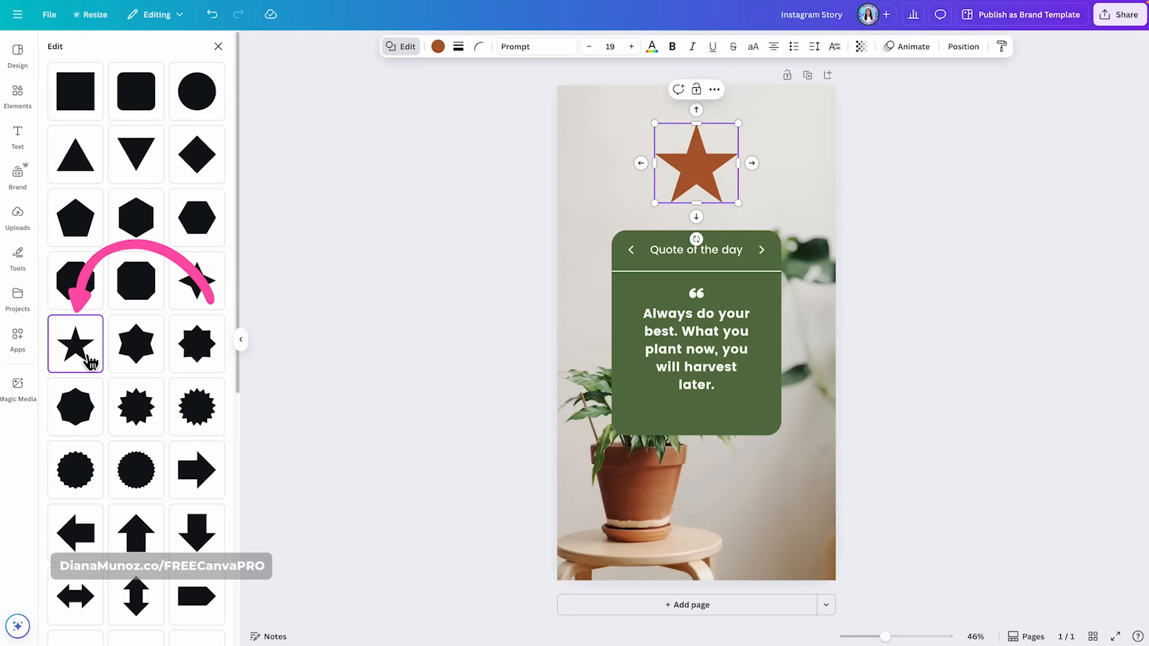
click(142, 336)
click(198, 338)
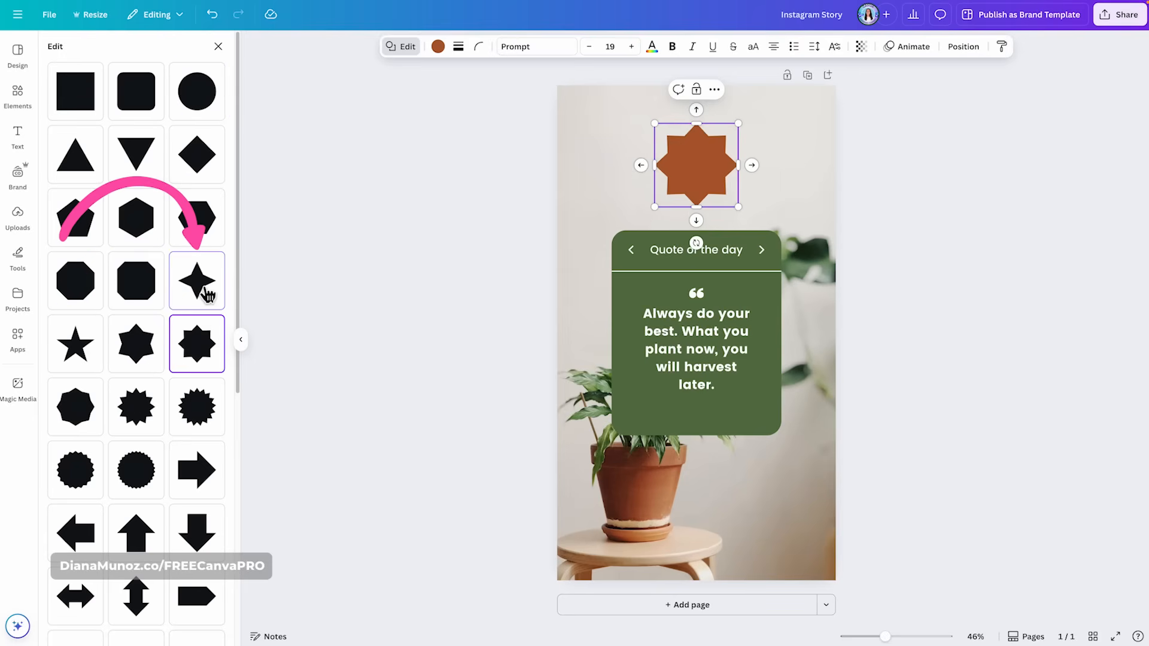
click(206, 295)
- Fill the four-pointed star with the yellow brand color and give it a solid outline with a stroke weight of 4
click(438, 46)
click(61, 360)
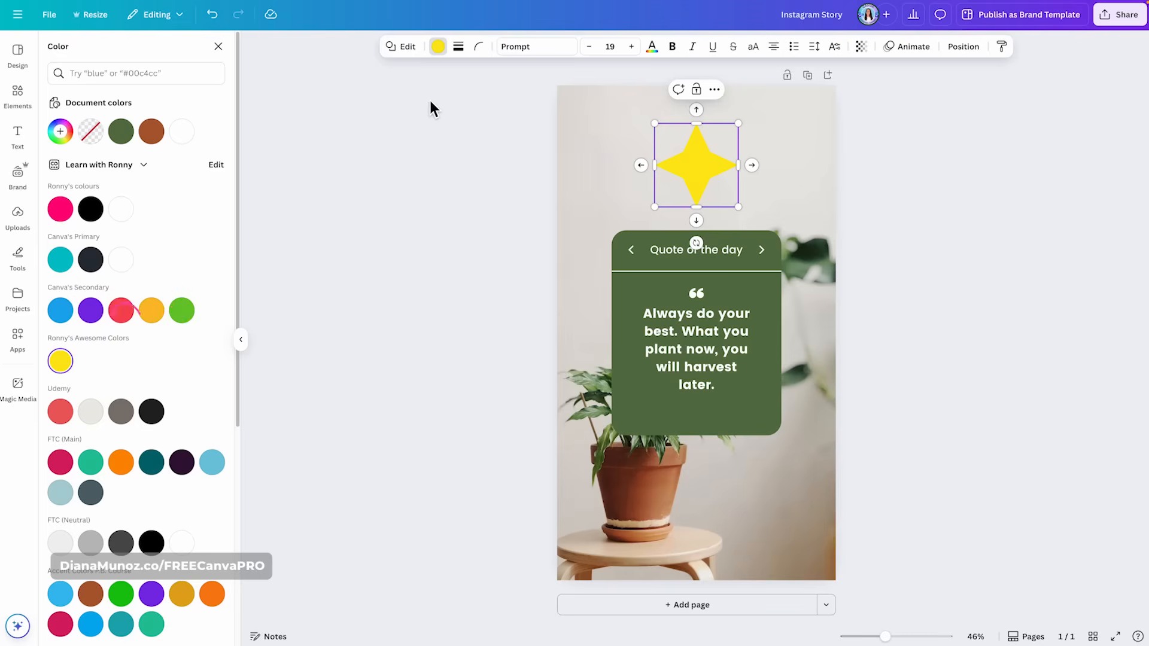
click(458, 46)
click(426, 79)
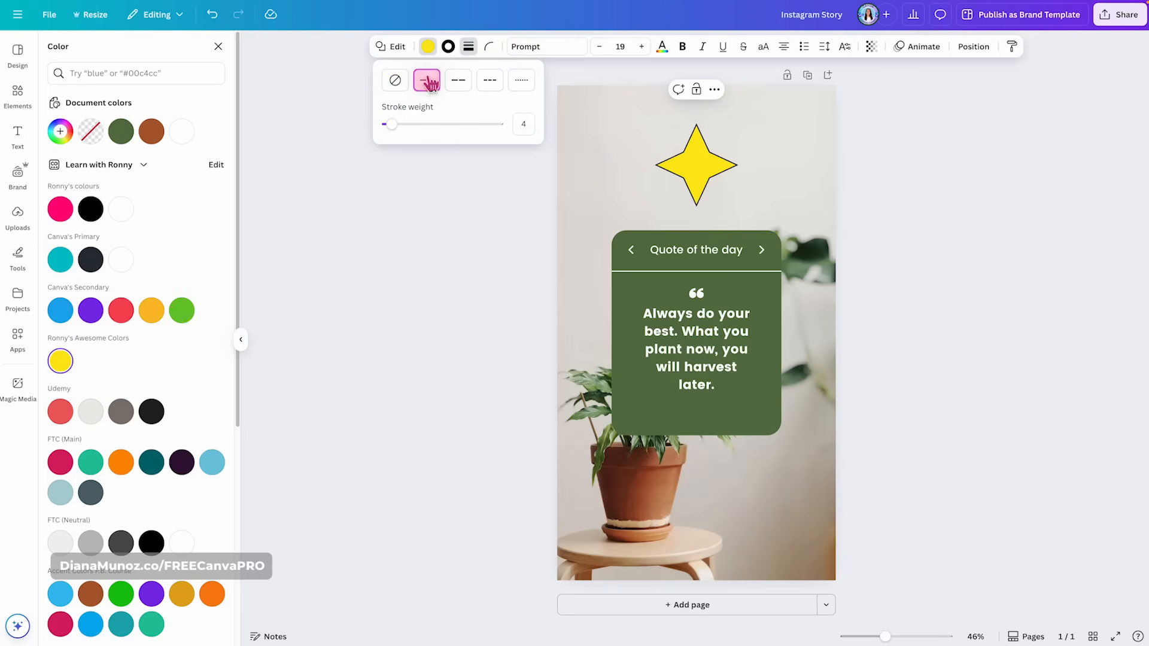
- Round the corners of the yellow star with a corner rounding of about 33
click(488, 51)
click(487, 49)
drag(427, 93, 446, 95)
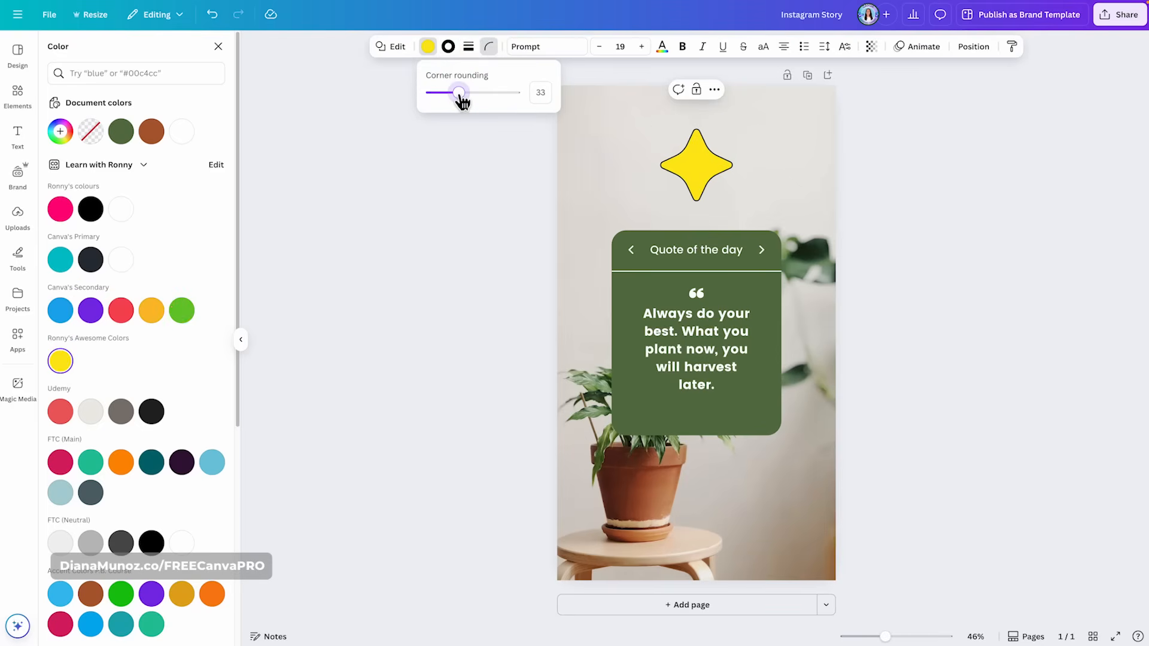
- Put the word "TEXT" inside the yellow star, formatted in black Poppins Bold
click(716, 175)
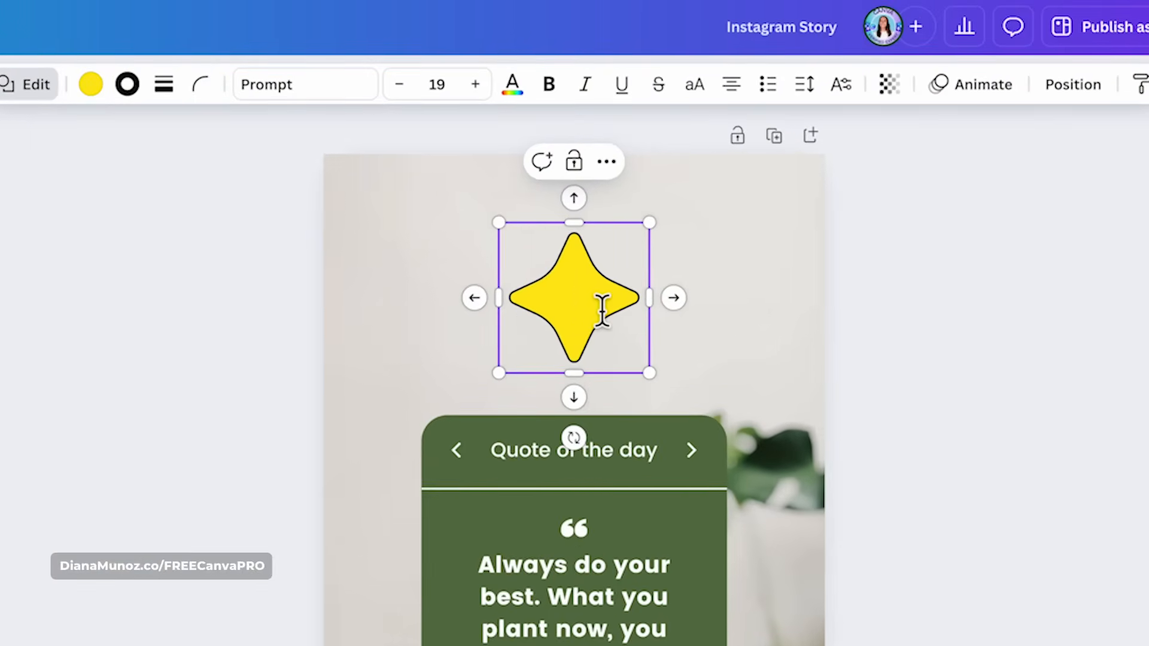
click(602, 310)
key(super+a)
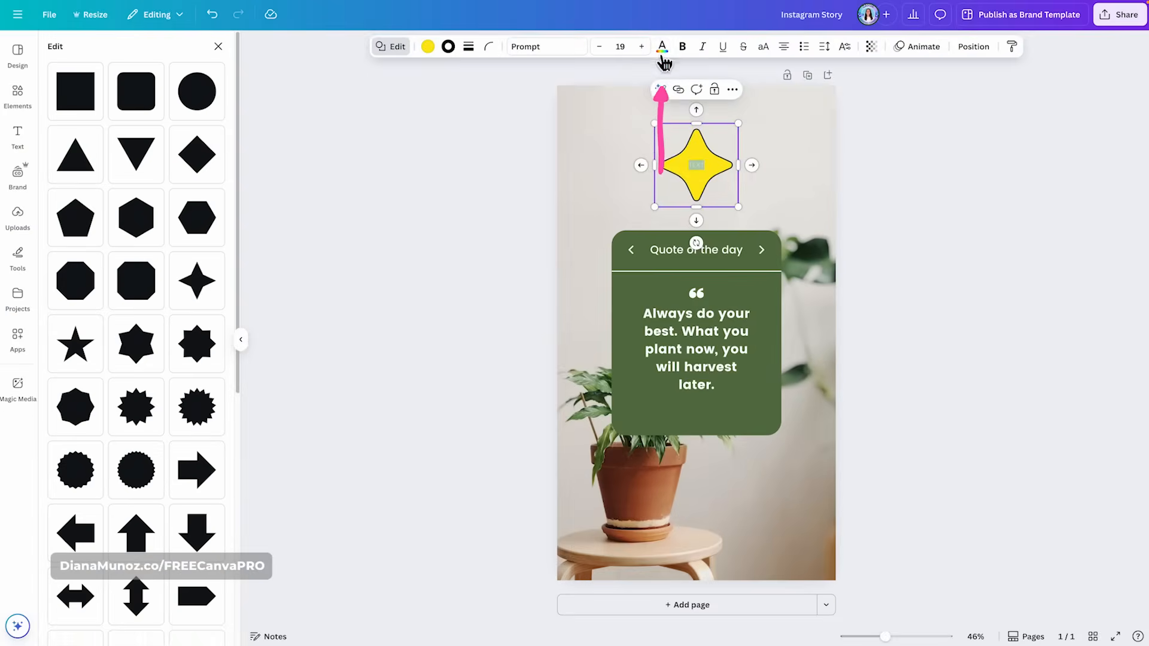
click(662, 48)
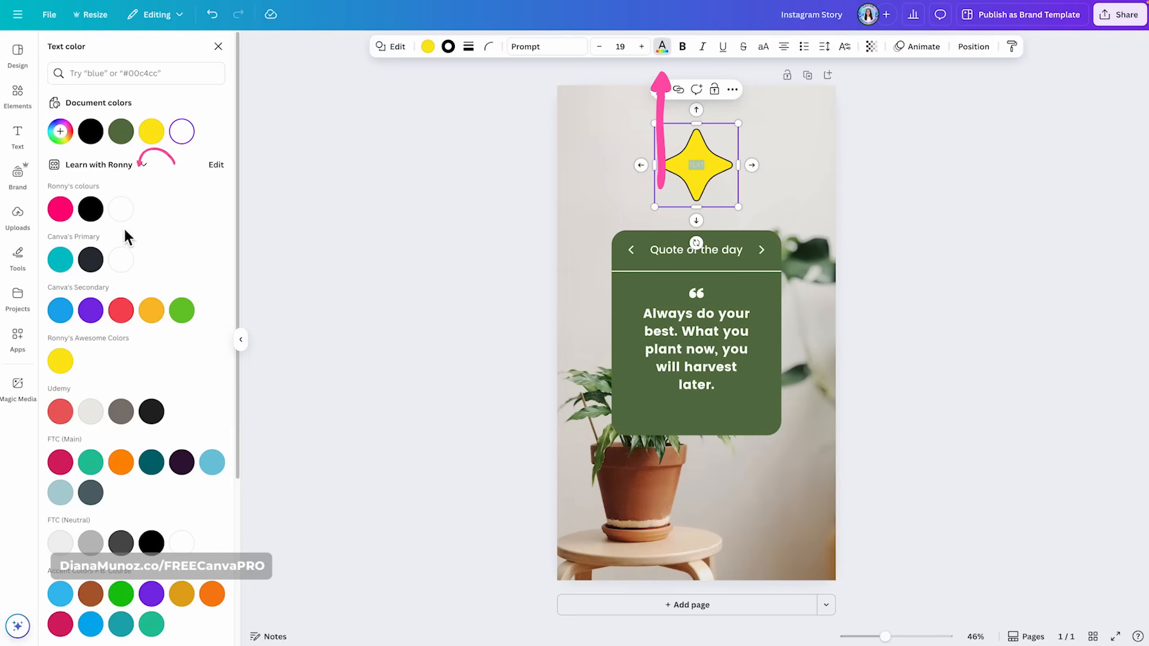
click(90, 208)
click(547, 46)
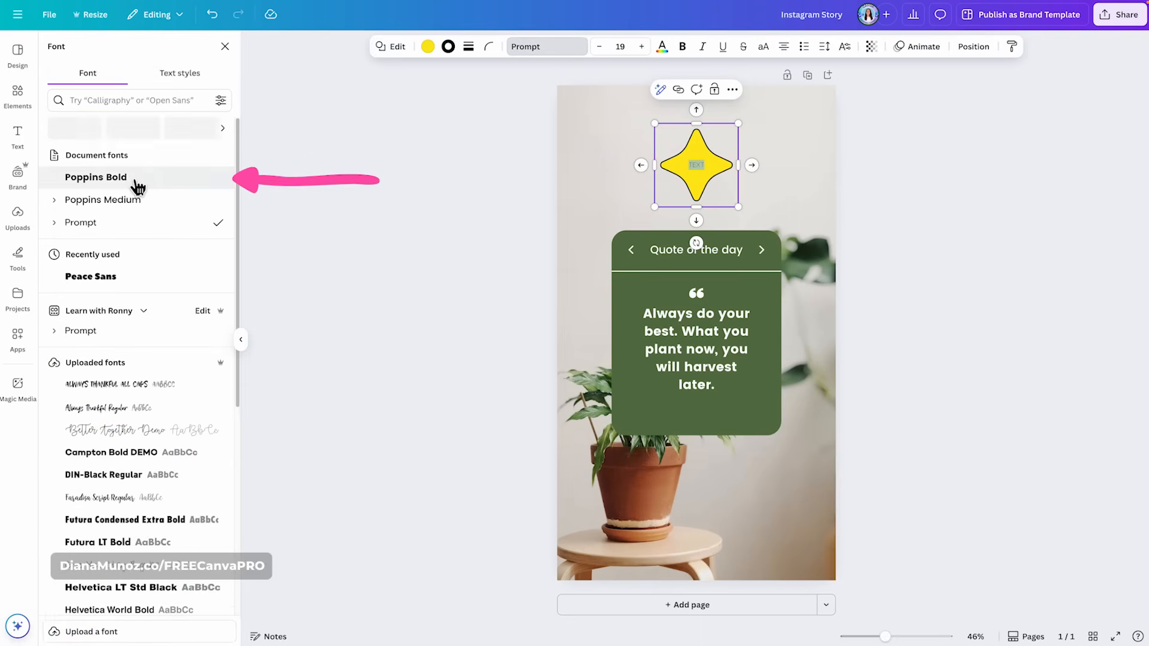
click(132, 179)
- Change the yellow star into a square, trying the diamond, circle and rounded square before it
click(391, 47)
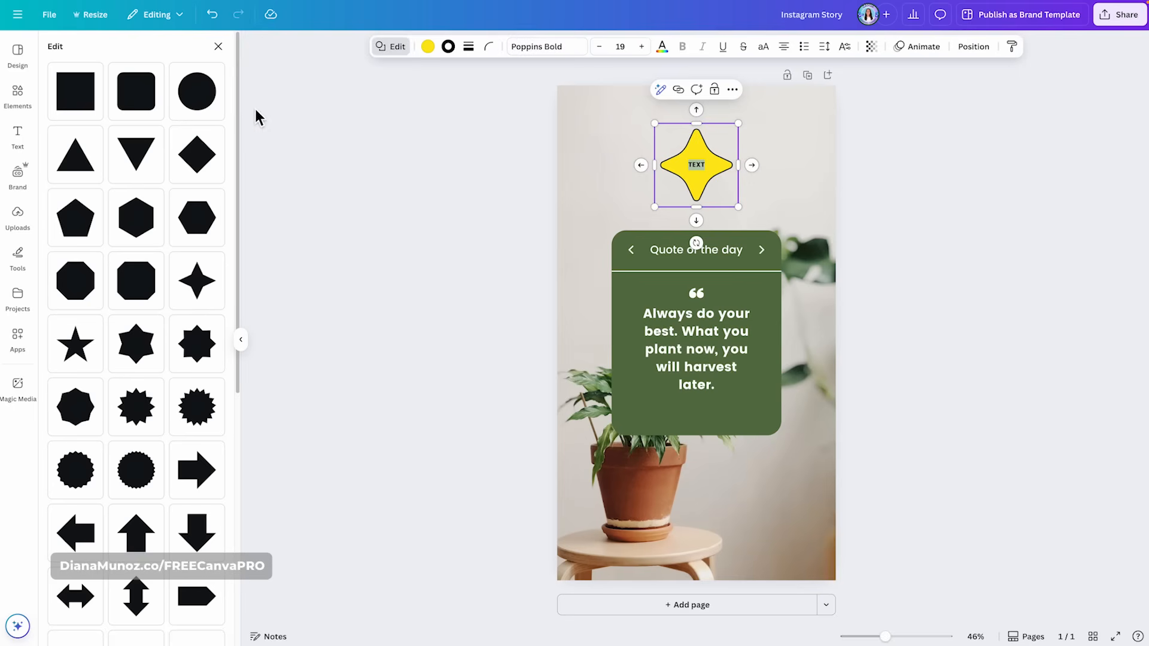
click(197, 154)
click(197, 96)
click(136, 92)
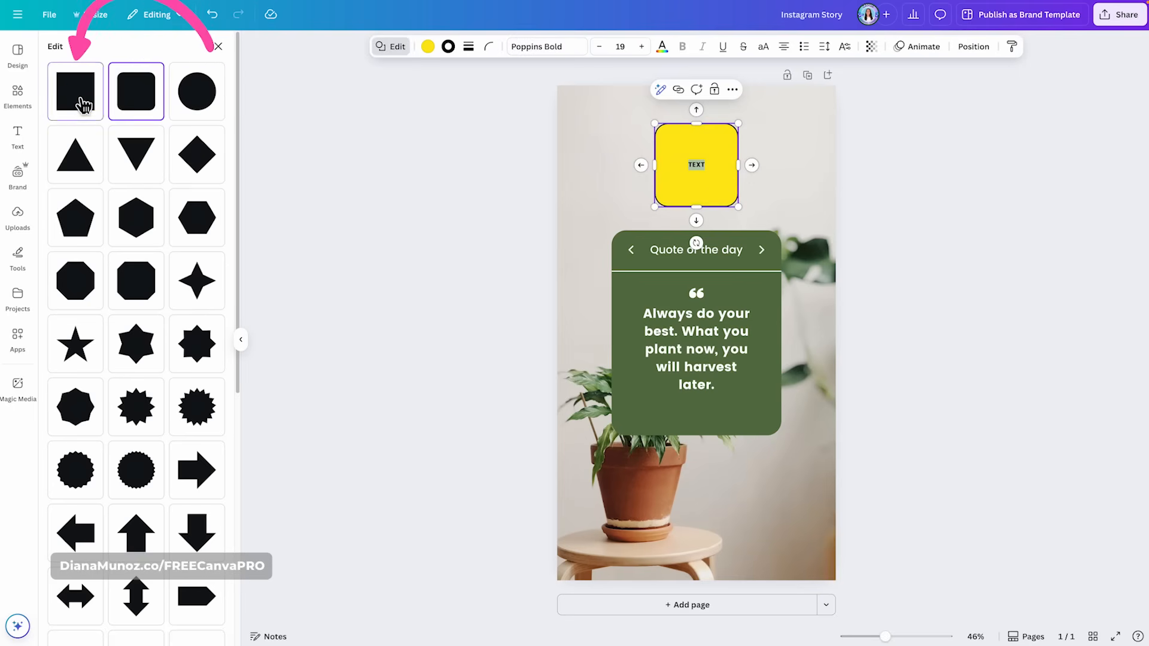
click(84, 105)
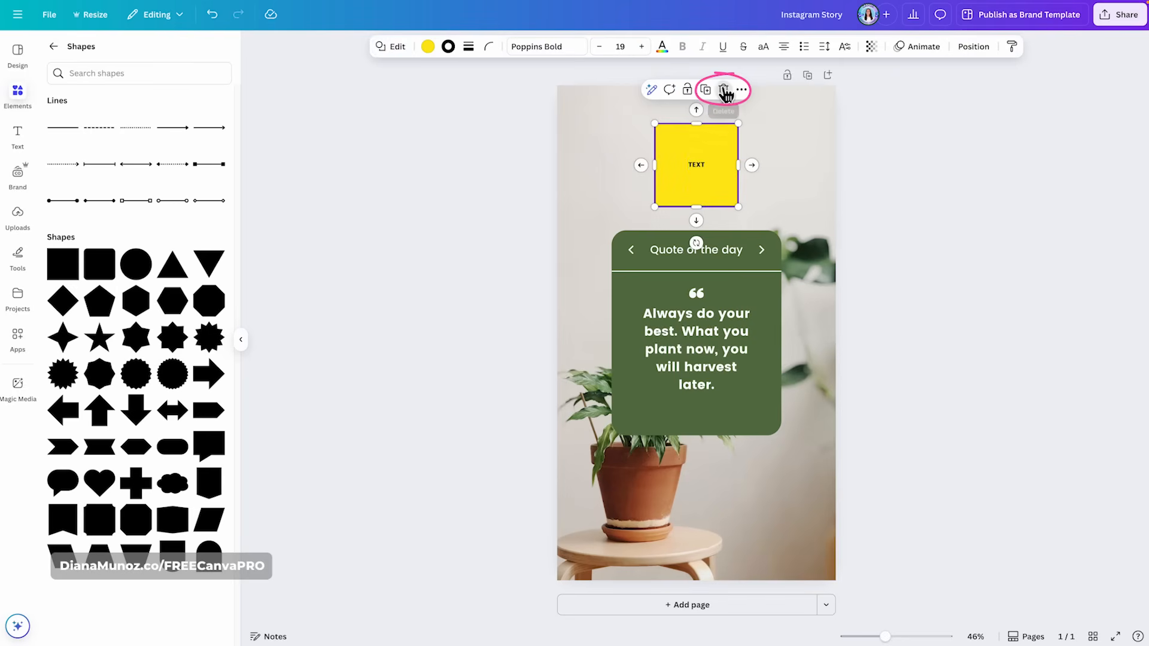
- Delete the yellow square above the quote card and open the full graphics library
click(724, 89)
click(53, 46)
scroll(84, 178, down, 2)
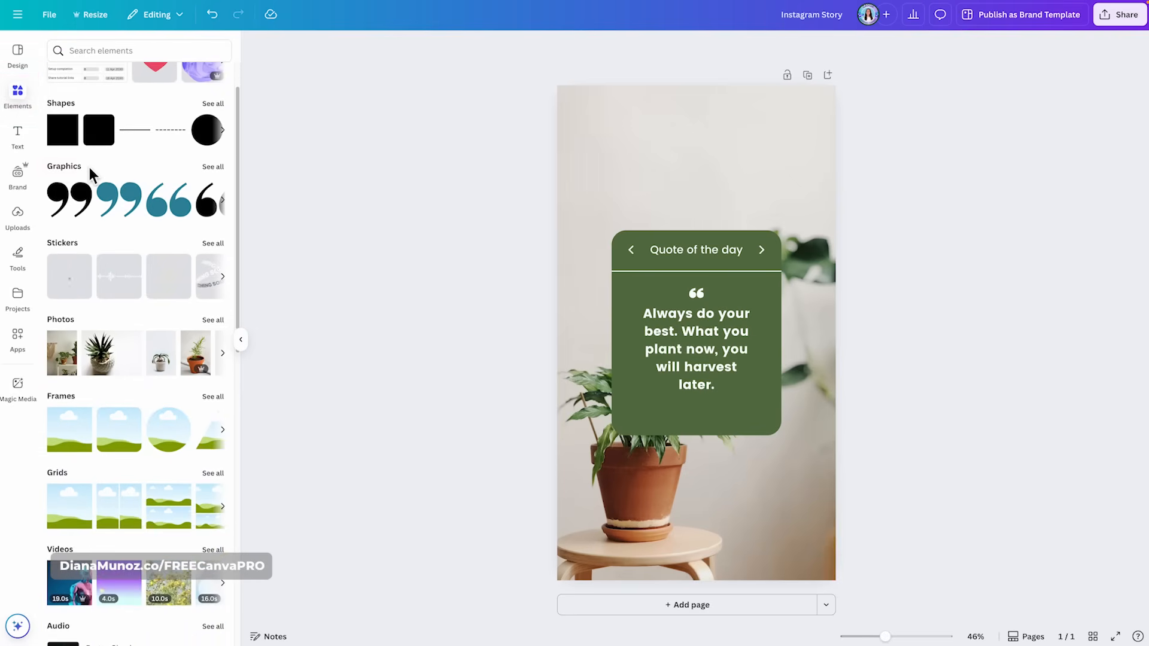
click(213, 169)
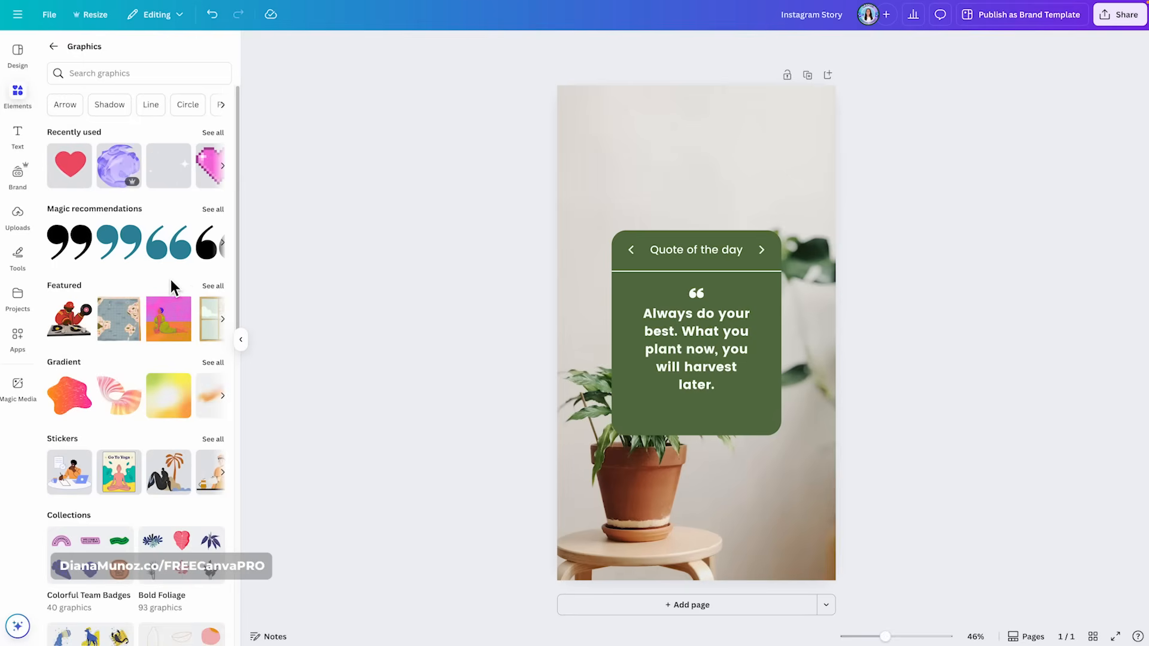
- Browse the graphics collections and look through the Simple Drawn Objects collection
scroll(170, 279, down, 2)
scroll(116, 287, down, 3)
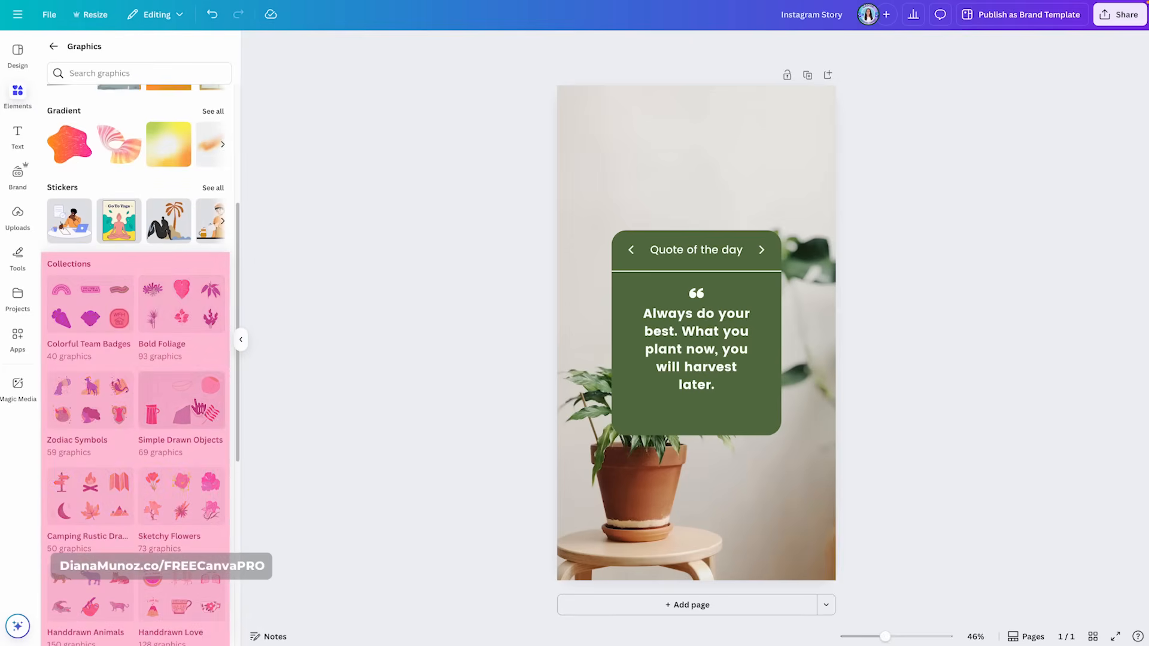
scroll(186, 293, down, 2)
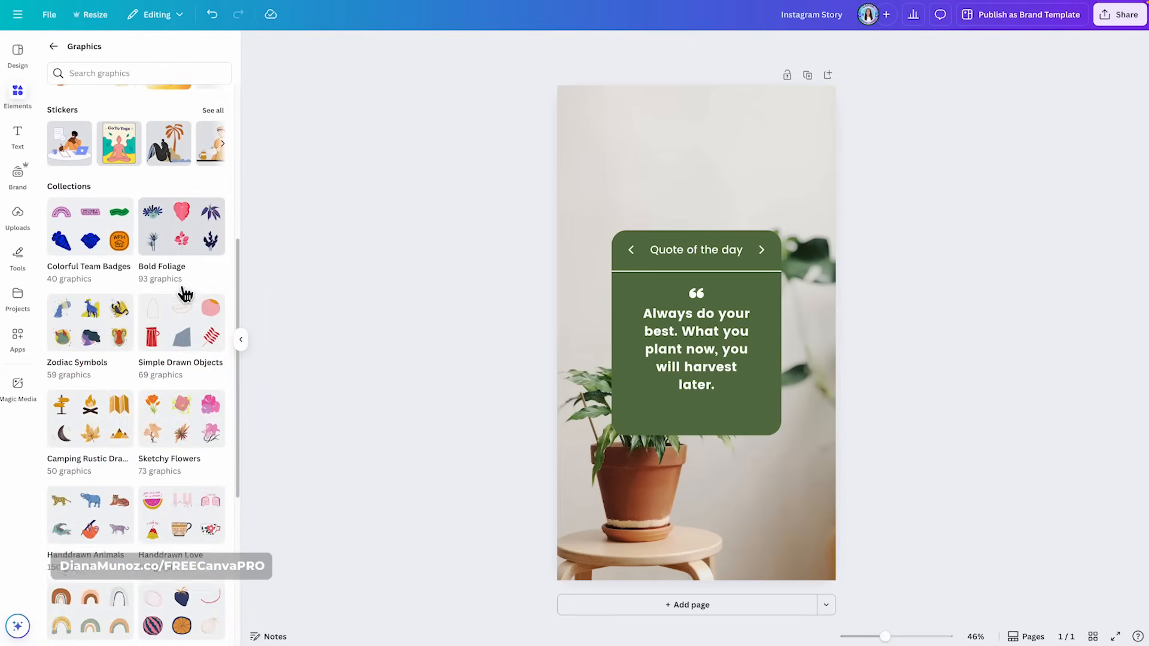
click(194, 322)
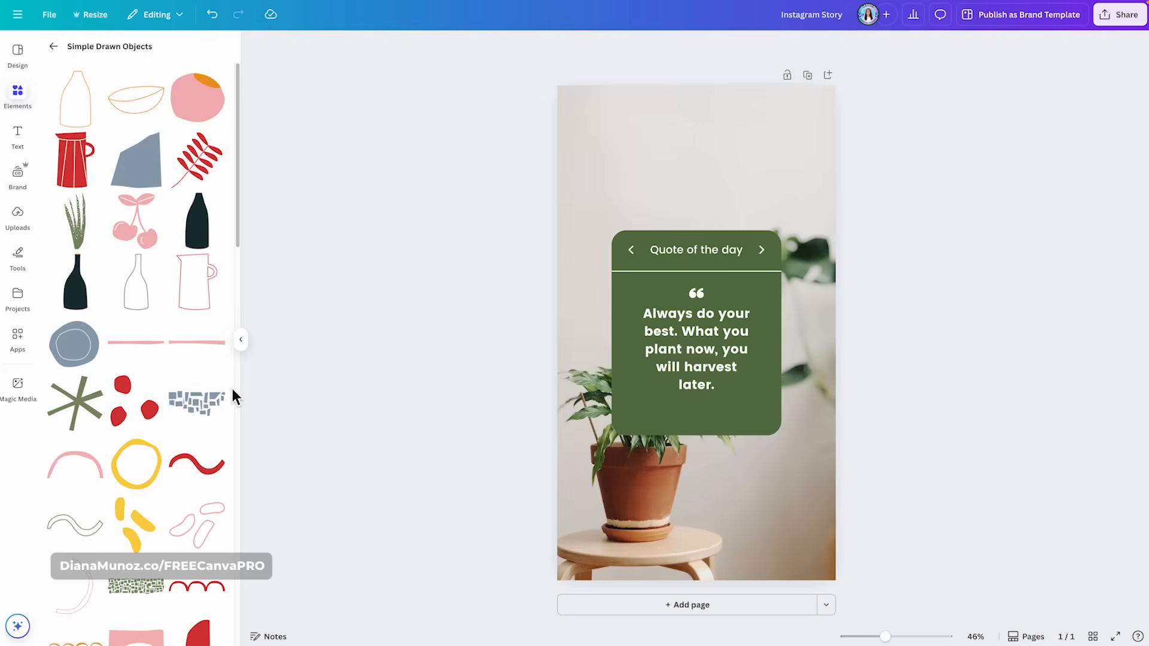
scroll(233, 389, down, 3)
click(53, 46)
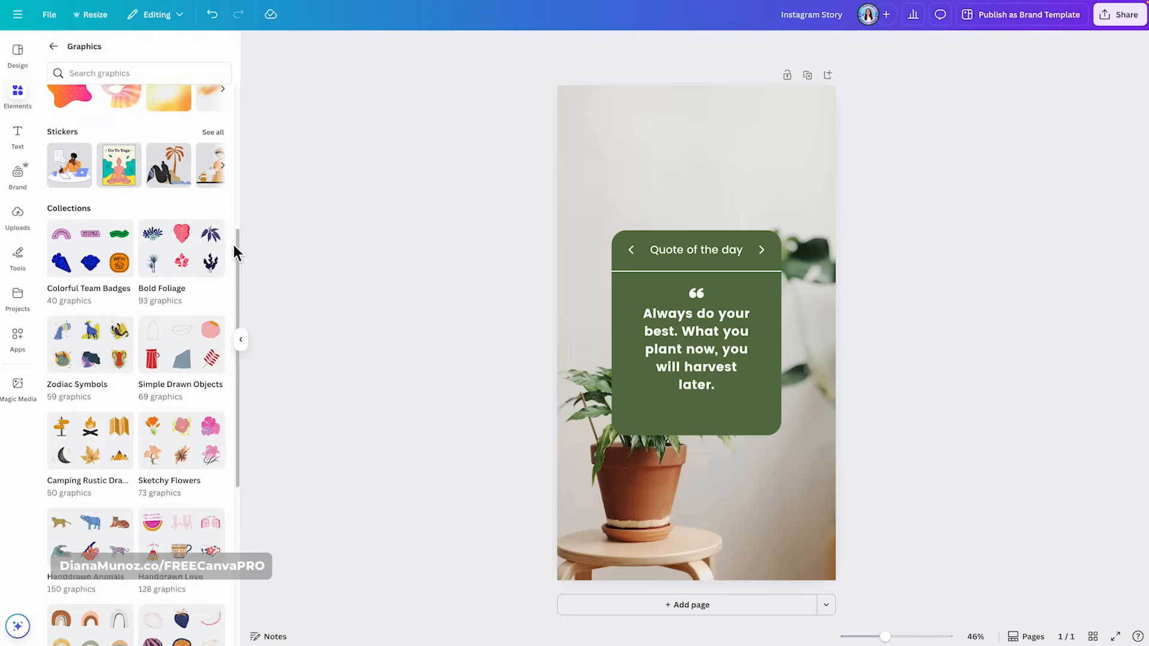
scroll(235, 251, up, 5)
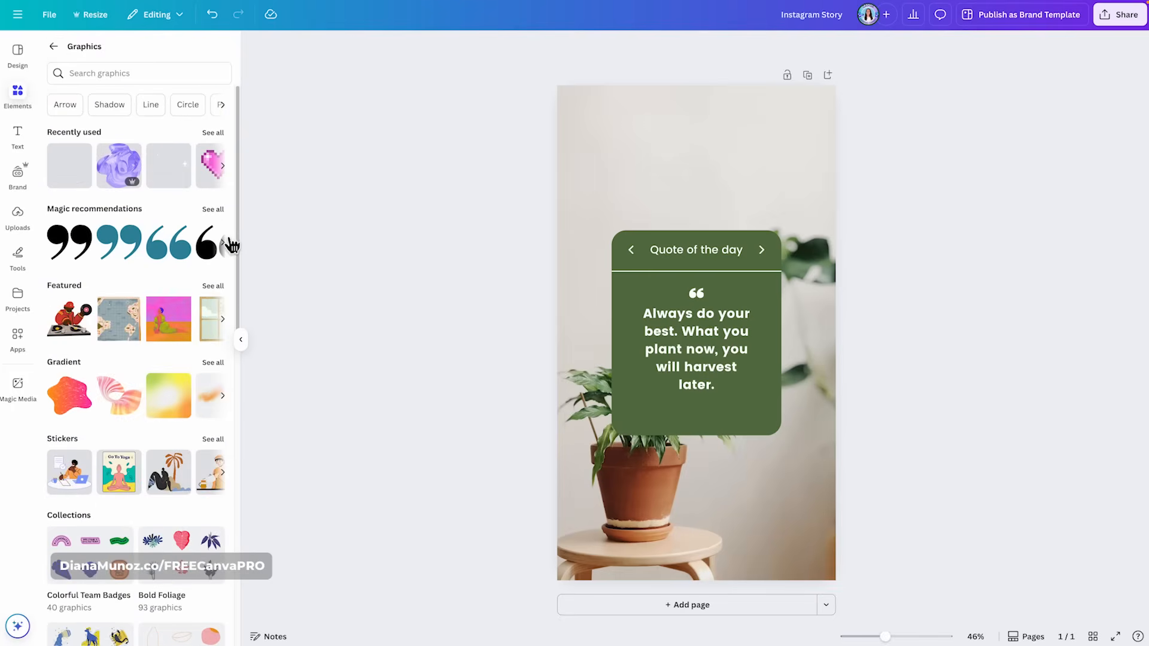
- Search the graphics for "heart" with the Animated filter, and clear the search after viewing the results
click(110, 73)
text(hea)
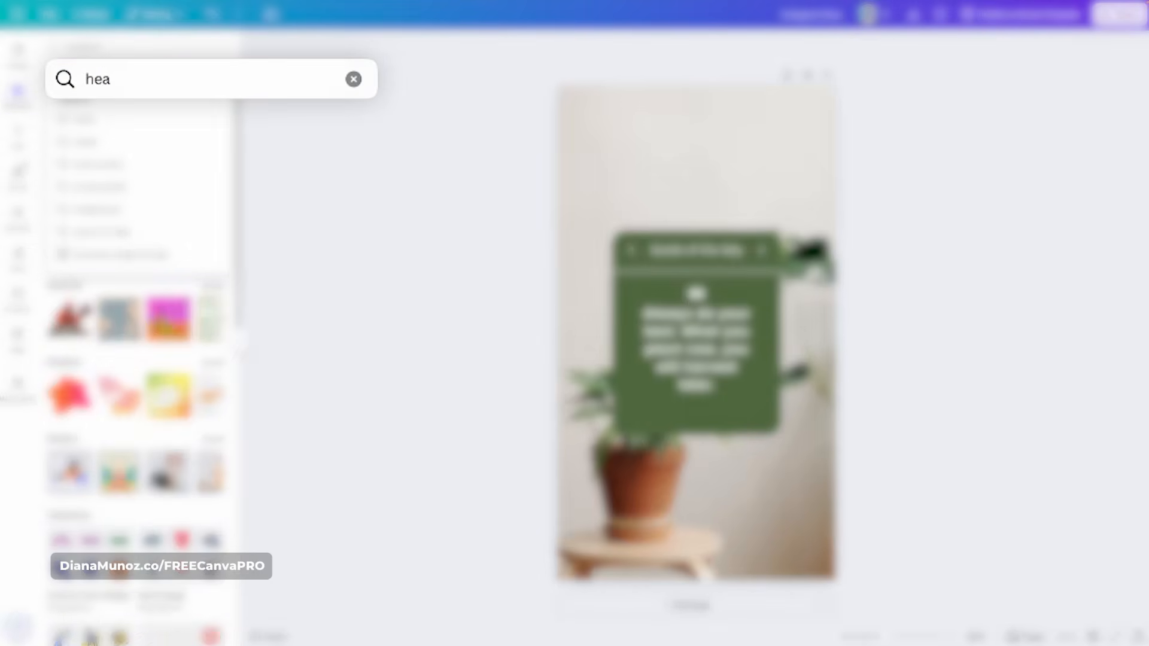
text(rt)
key(Return)
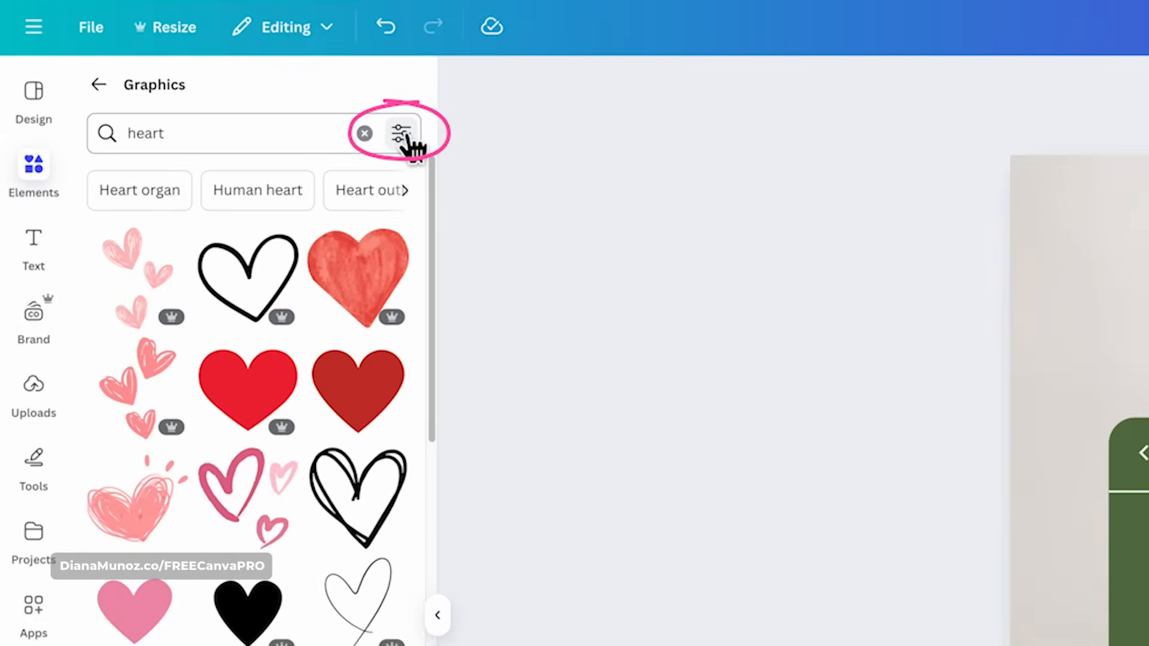
click(223, 74)
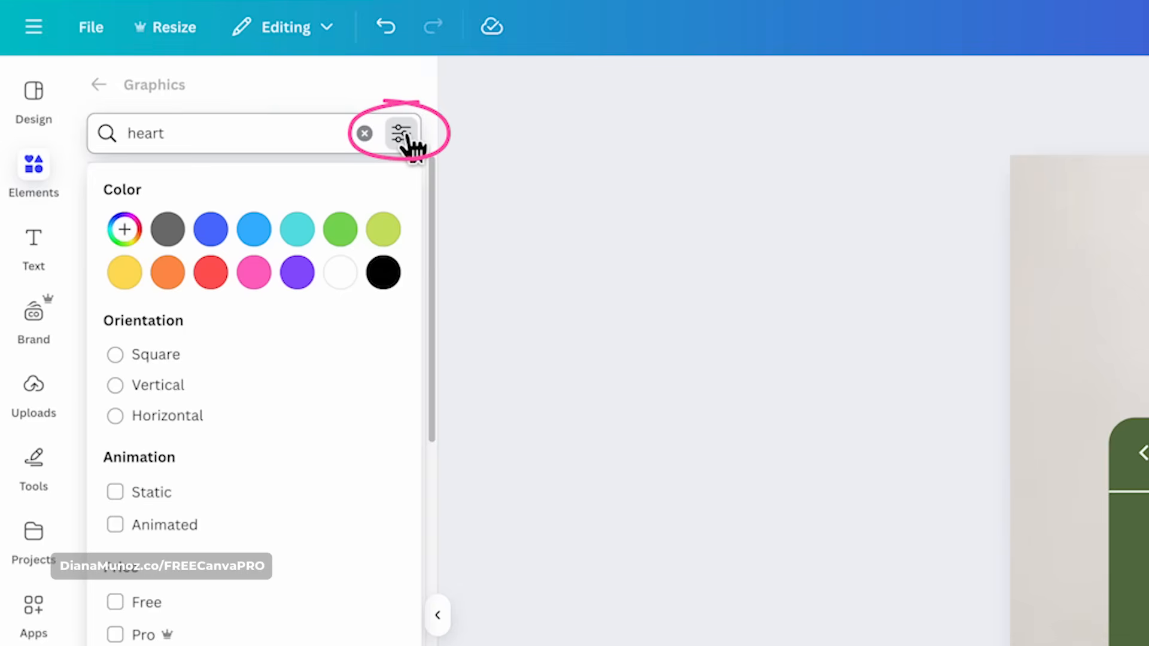
click(194, 531)
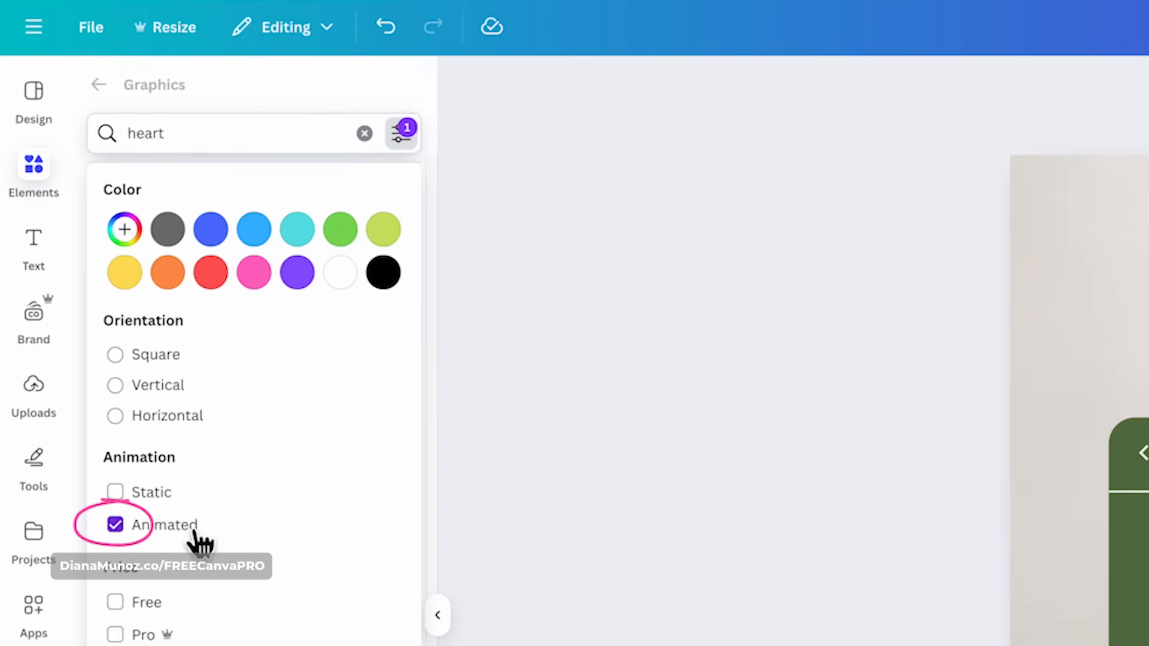
click(400, 134)
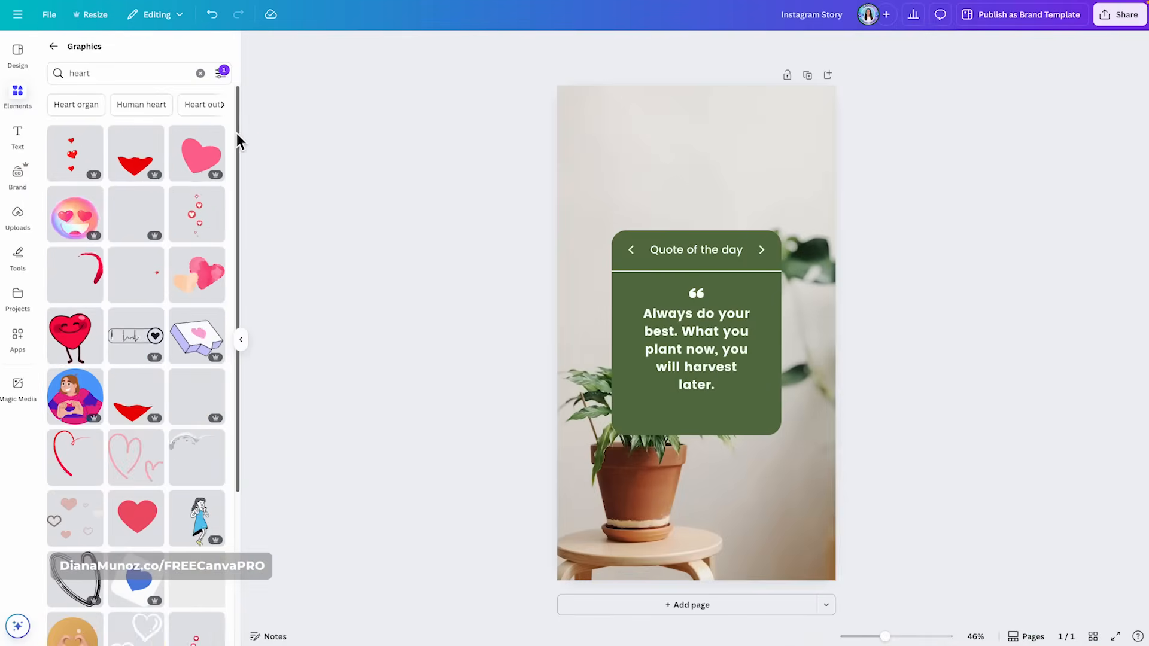
click(200, 73)
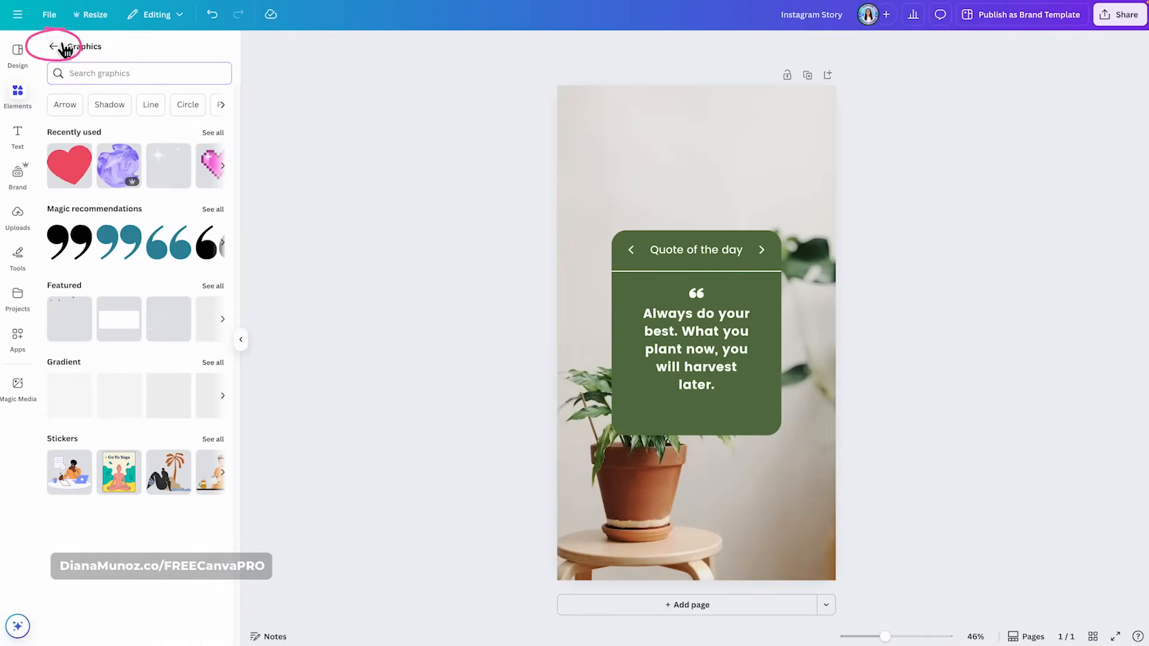
click(60, 47)
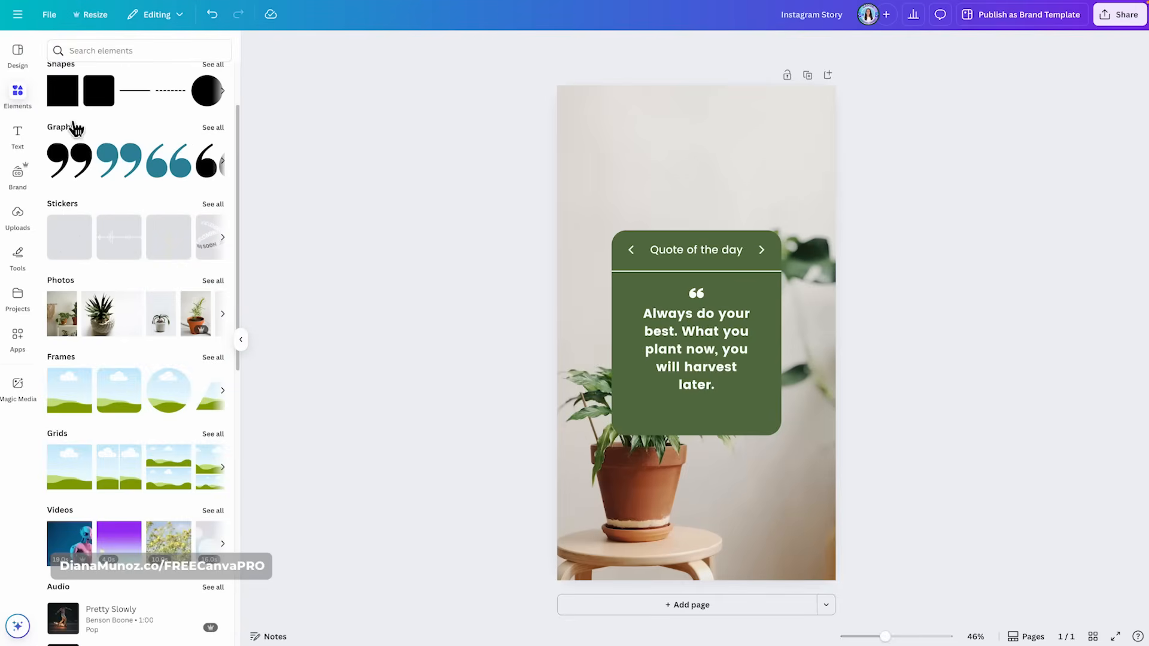
- Add the orange drinking glass from the food stickers to the page, and delete it again
click(223, 204)
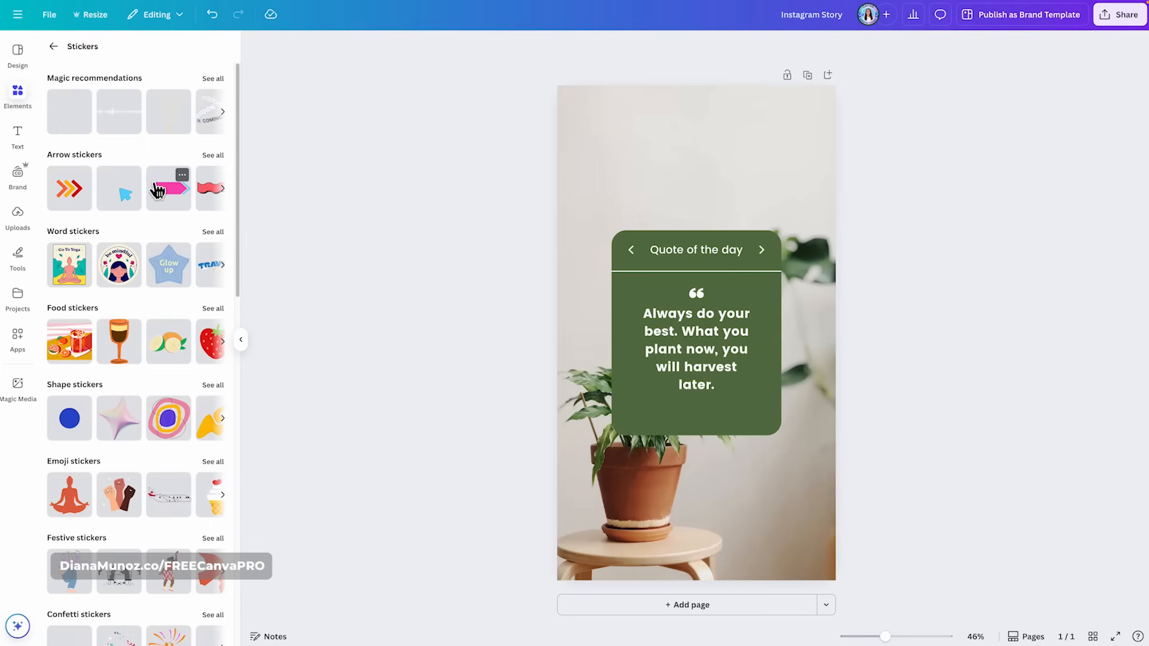
click(125, 355)
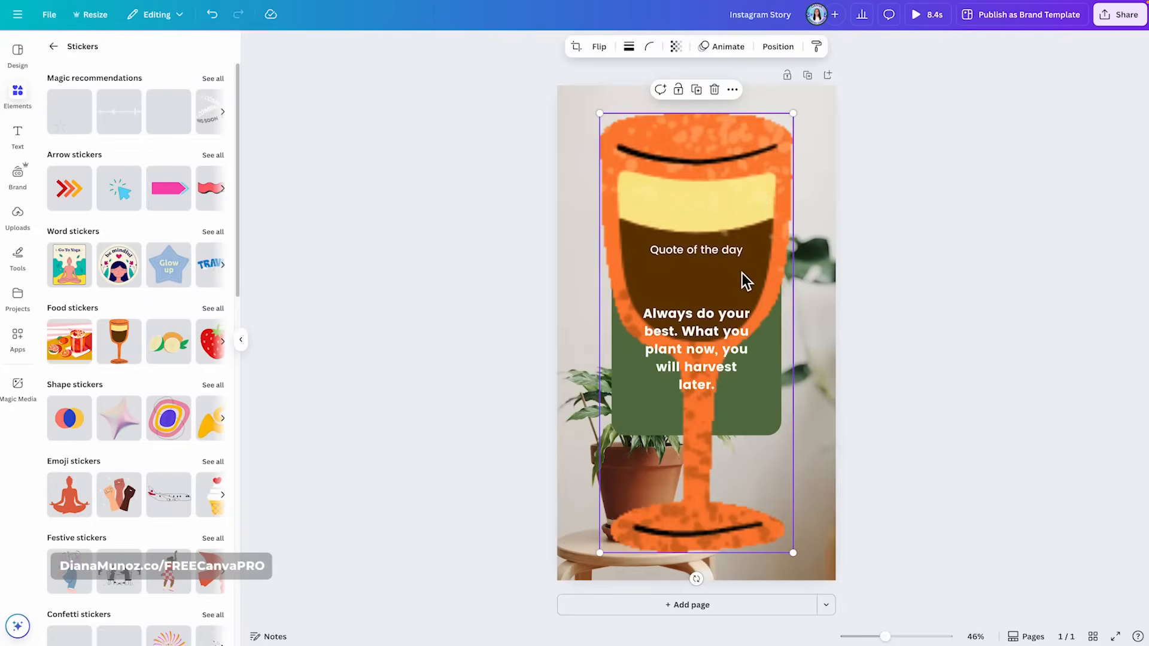
click(715, 90)
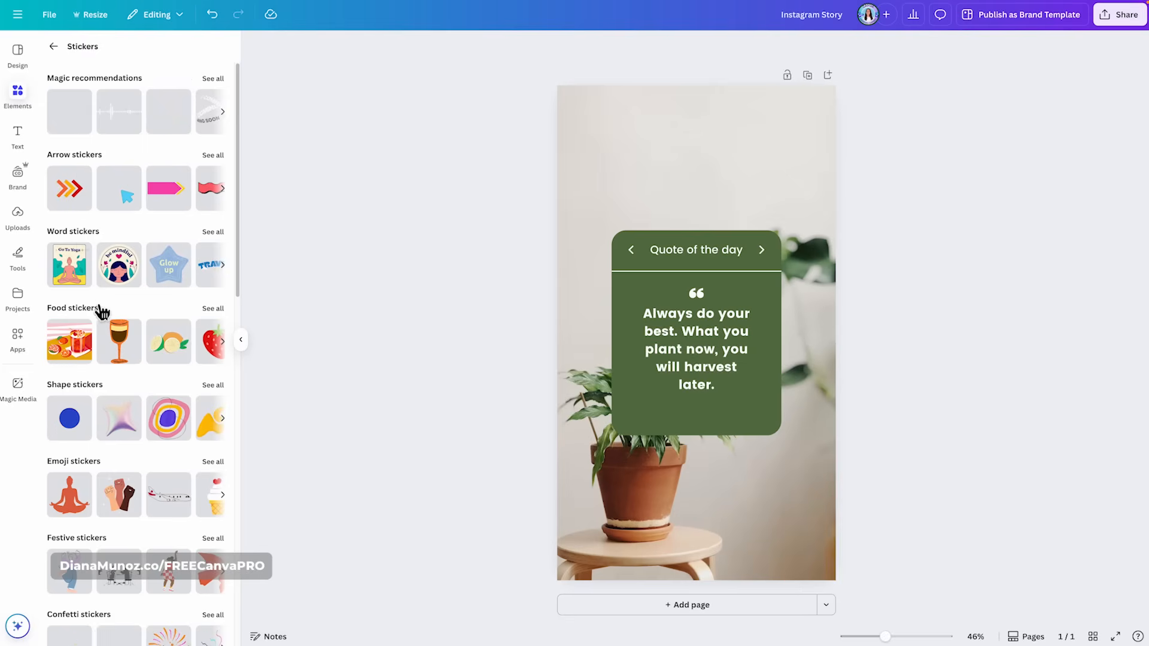
- Browse the sticker categories and return to the elements overview
scroll(116, 407, down, 3)
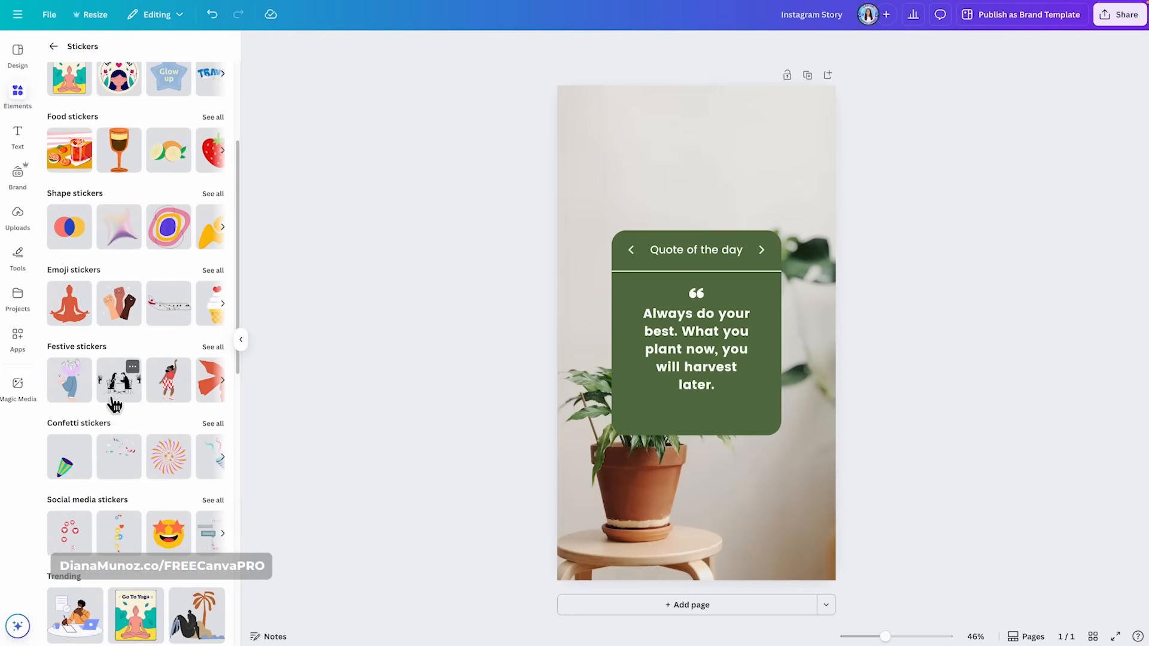
scroll(117, 407, up, 3)
click(213, 231)
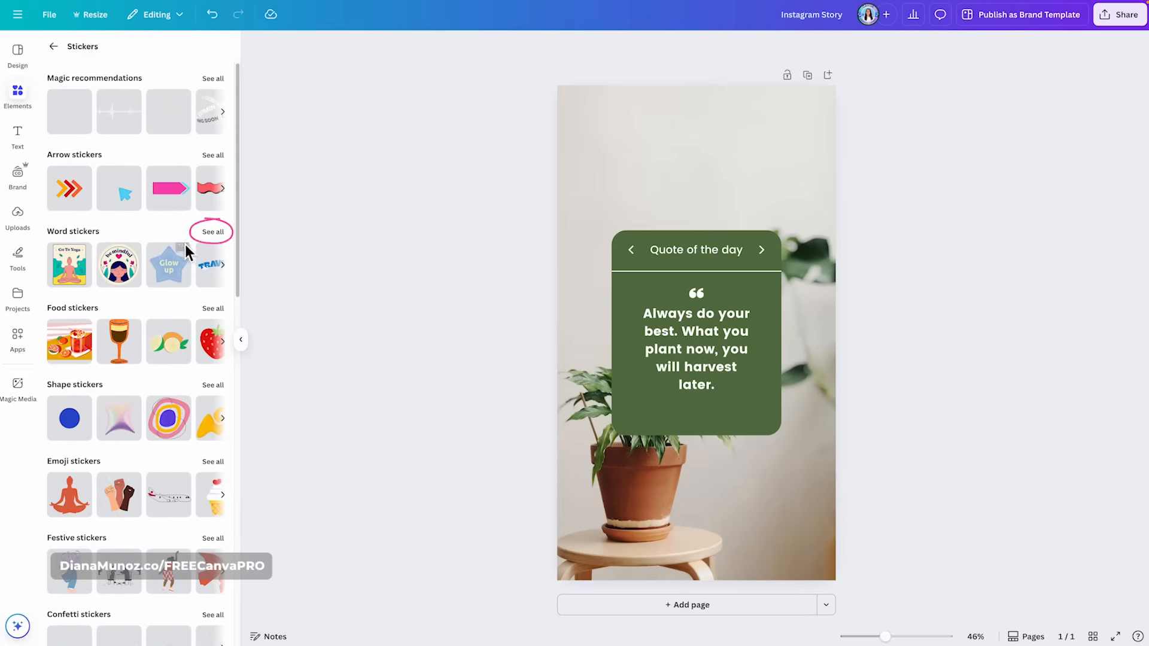
click(54, 49)
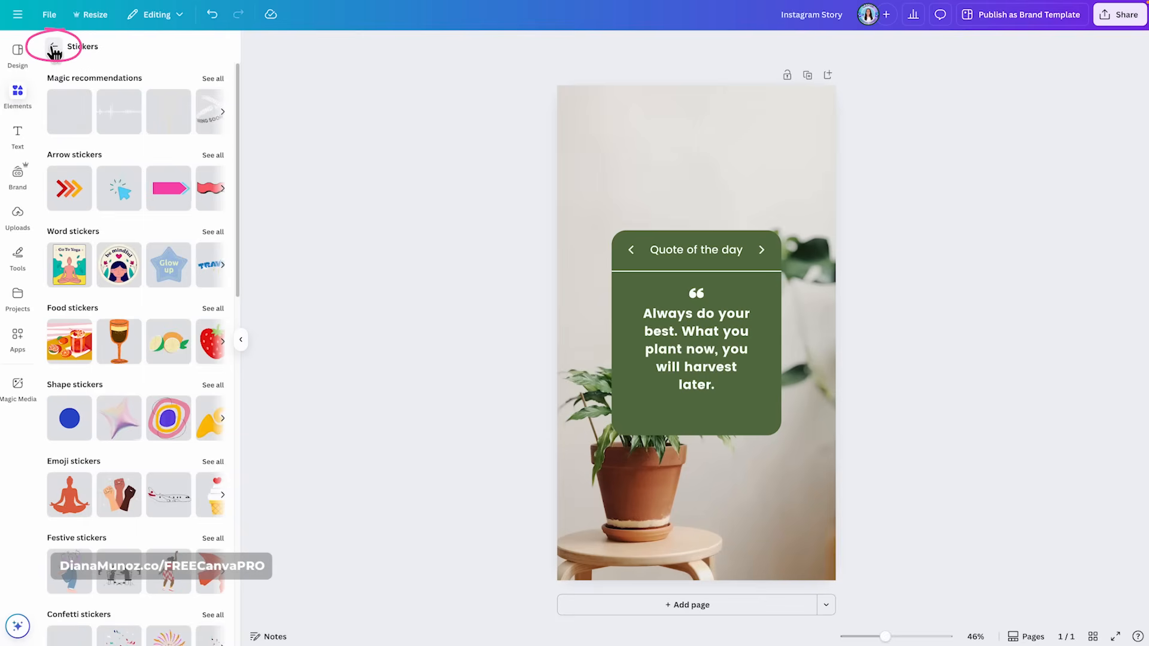
click(53, 48)
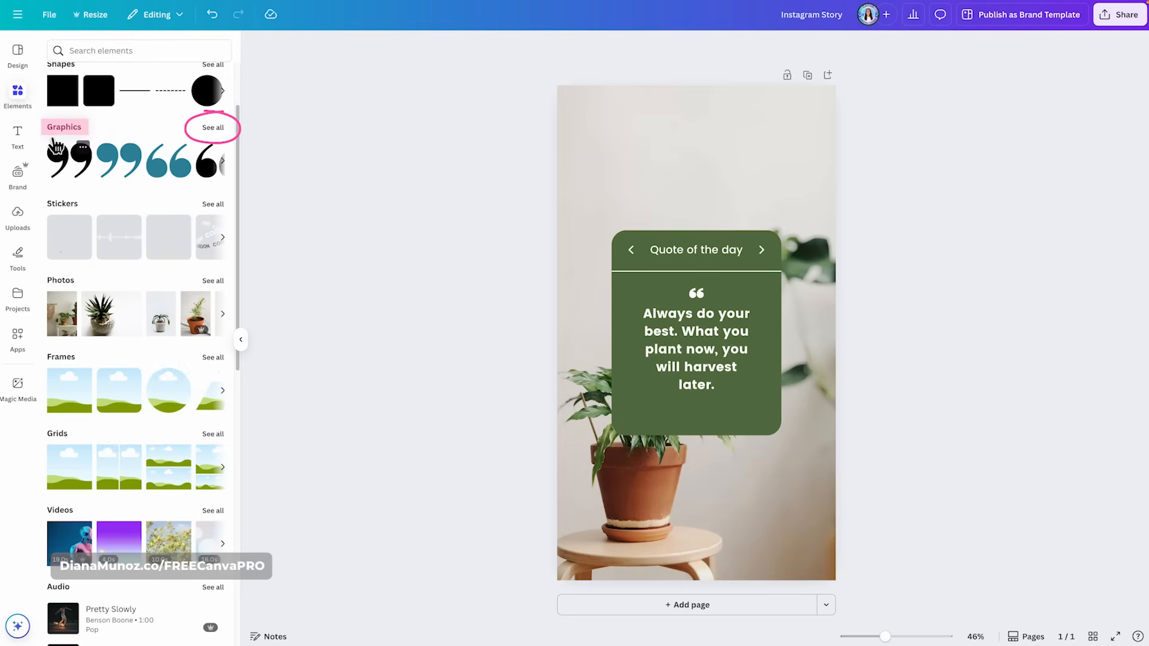
- View the full graphics library and the full photos library, returning to the elements overview after each
click(213, 129)
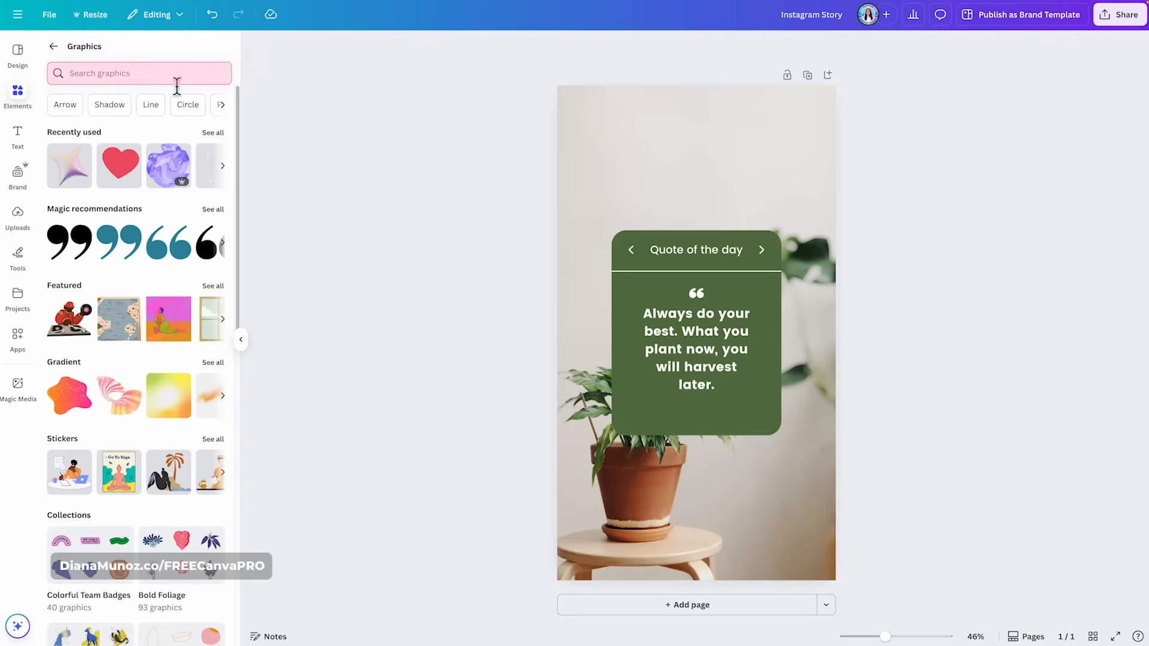
click(54, 48)
scroll(172, 264, down, 3)
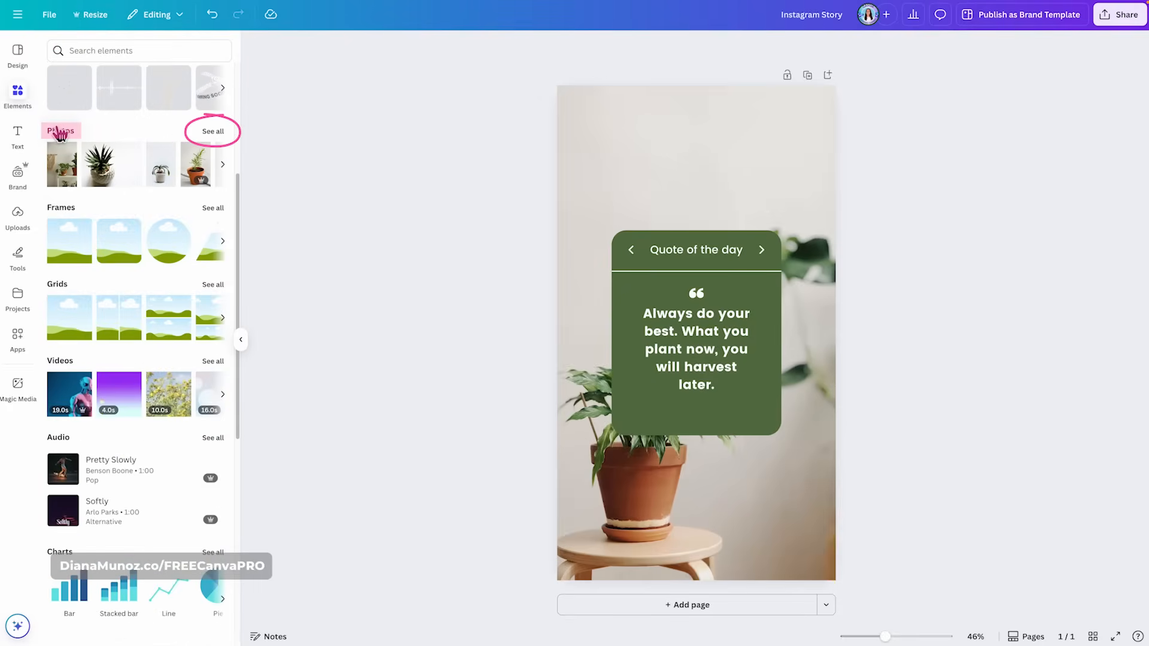
click(222, 135)
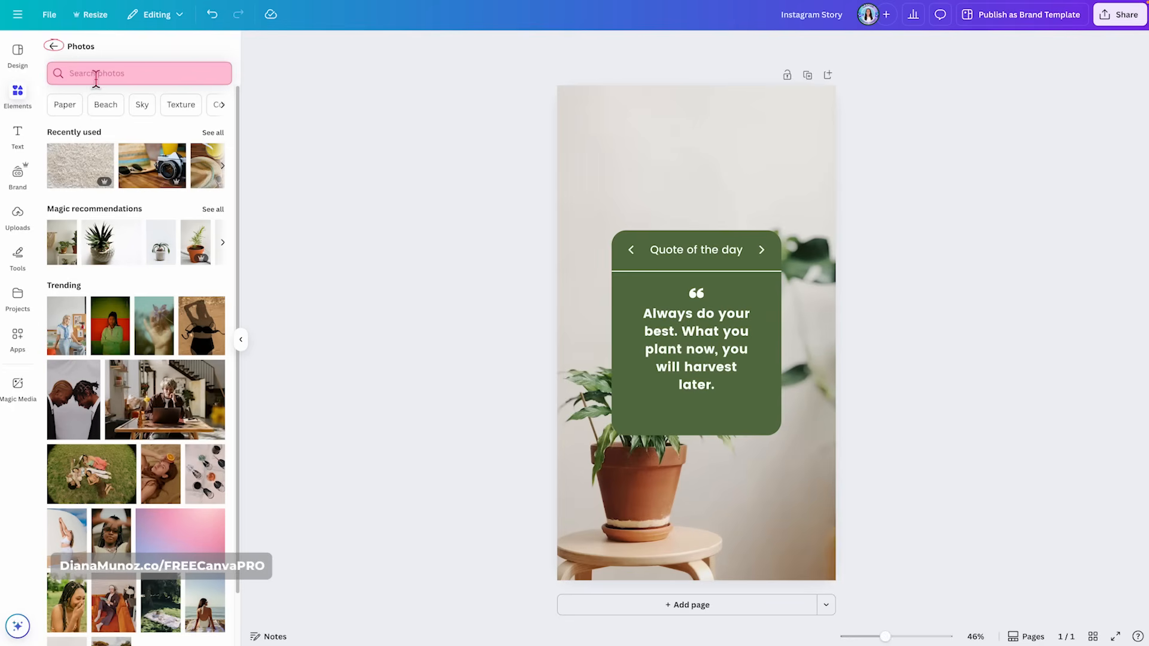
click(53, 46)
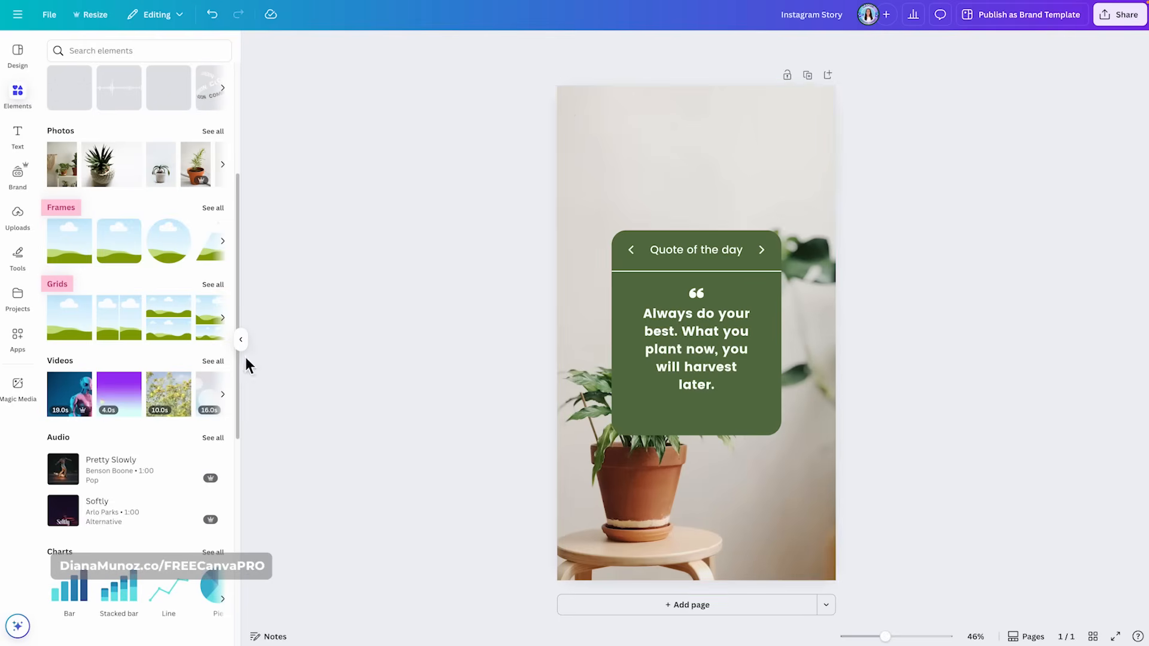
- Try a two-column grid and a square frame on the page, removing each one after placing it
click(120, 321)
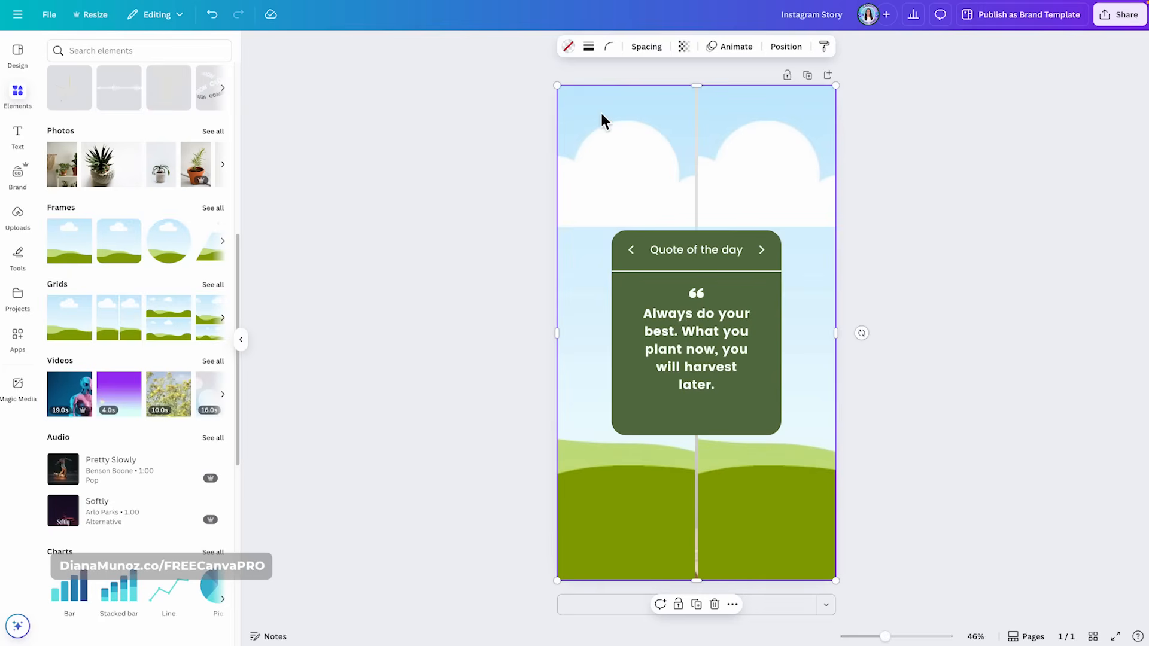
key(ctrl+z)
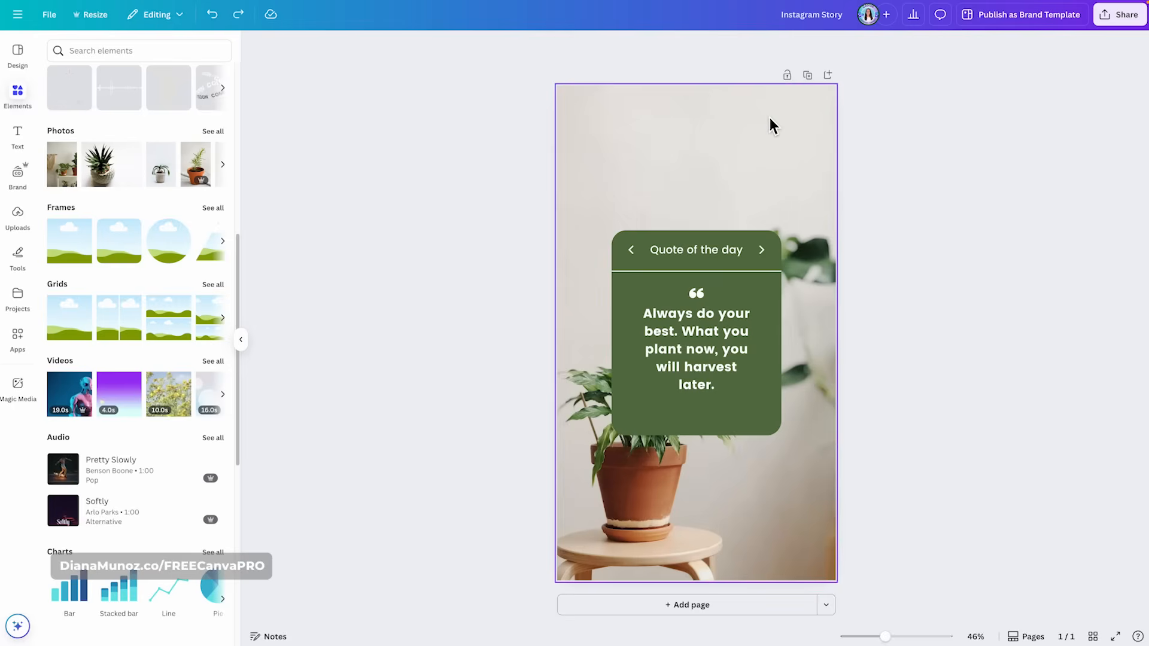
click(77, 252)
drag(743, 300, 742, 156)
click(720, 109)
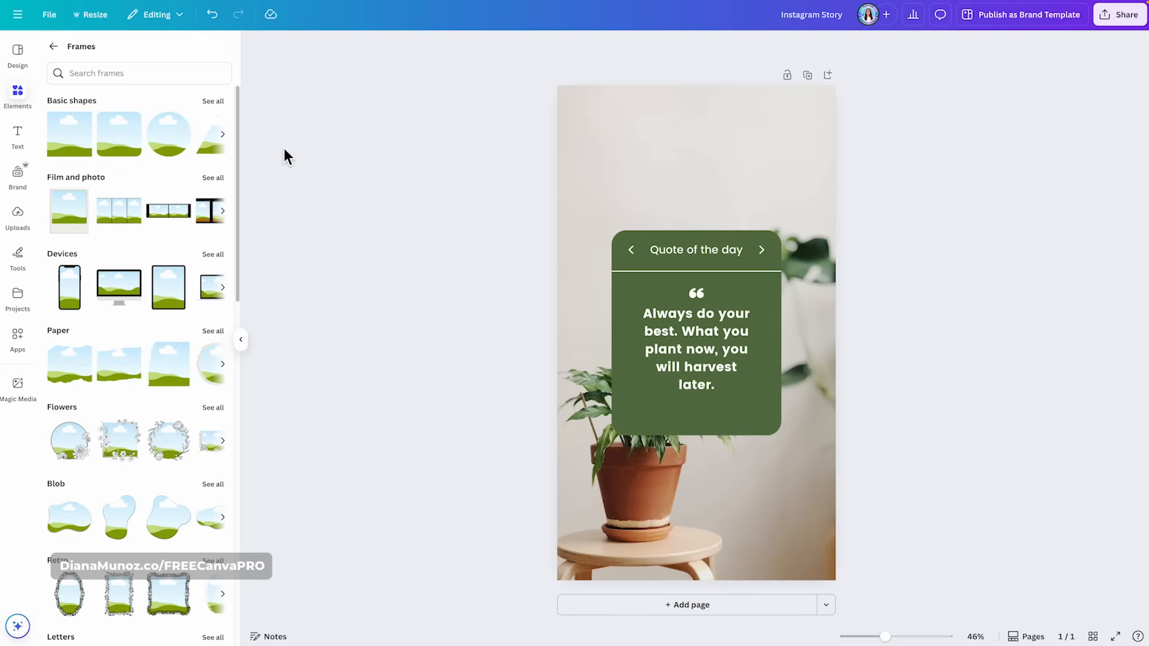
- Add the smartphone frame to the page, shrink it and place it near the page's upper-right corner
click(70, 281)
drag(729, 456, 766, 518)
drag(694, 295, 747, 398)
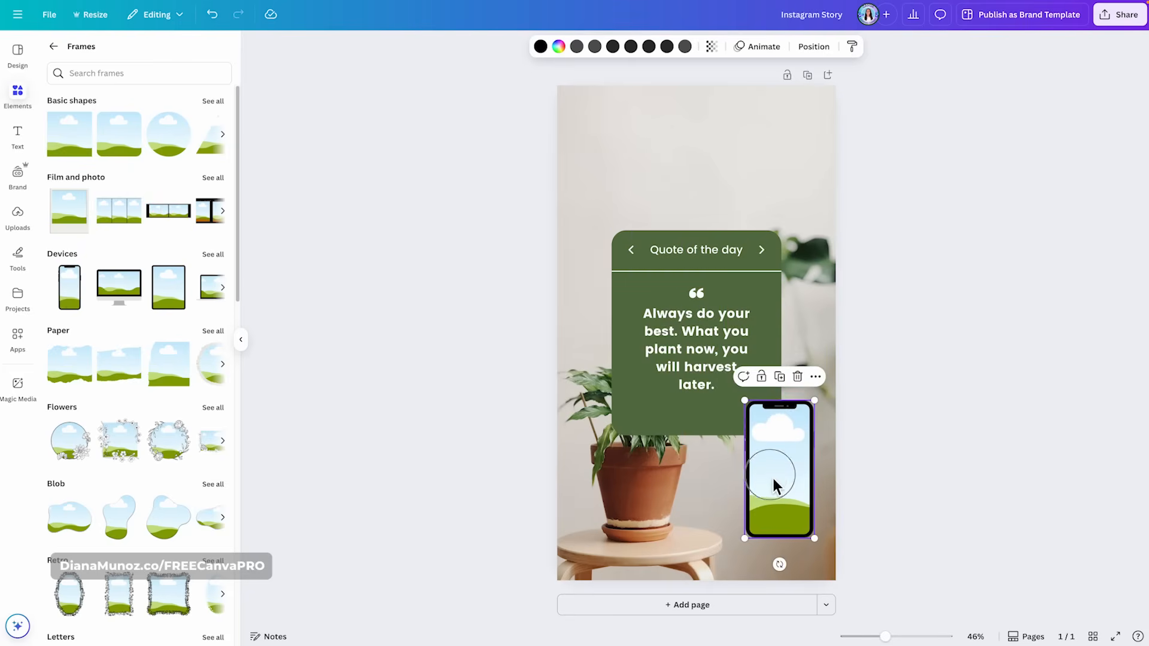
drag(769, 474, 776, 185)
- Fill the smartphone frame with the trending photo of the woman in green against a red background
click(55, 46)
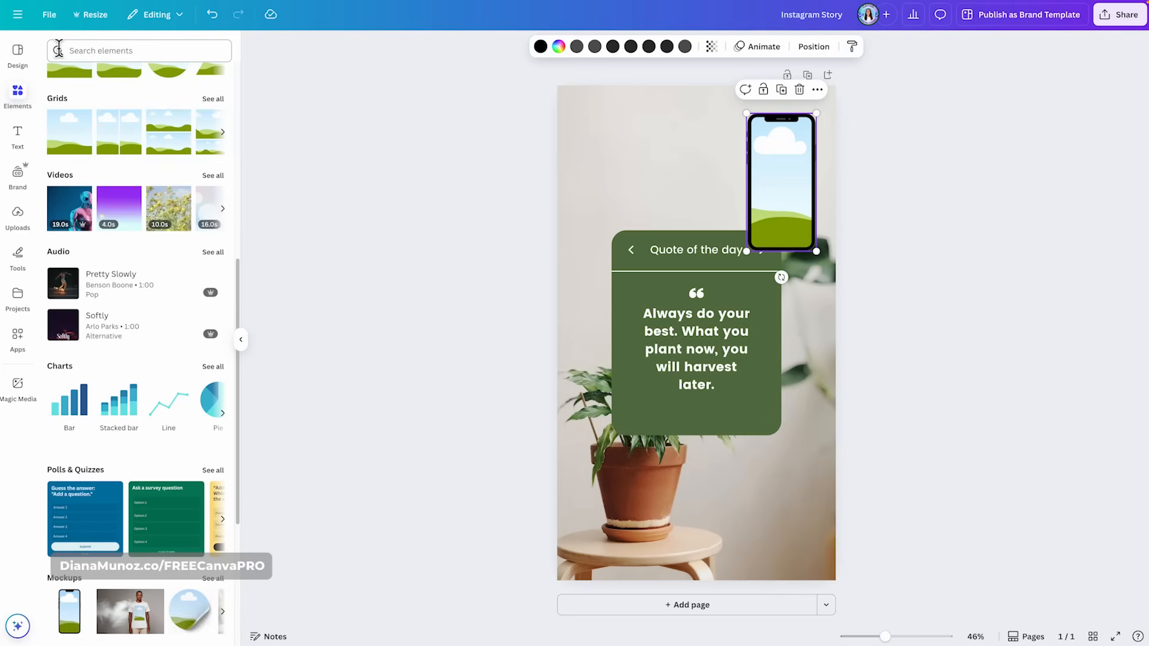
scroll(110, 122, up, 3)
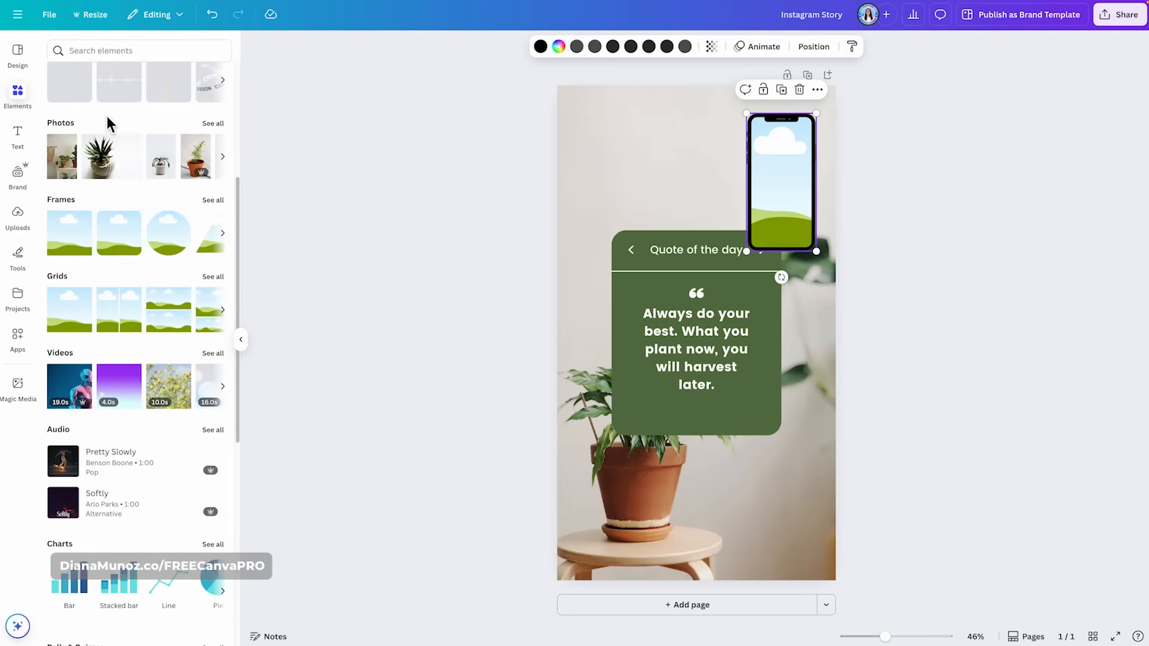
click(213, 124)
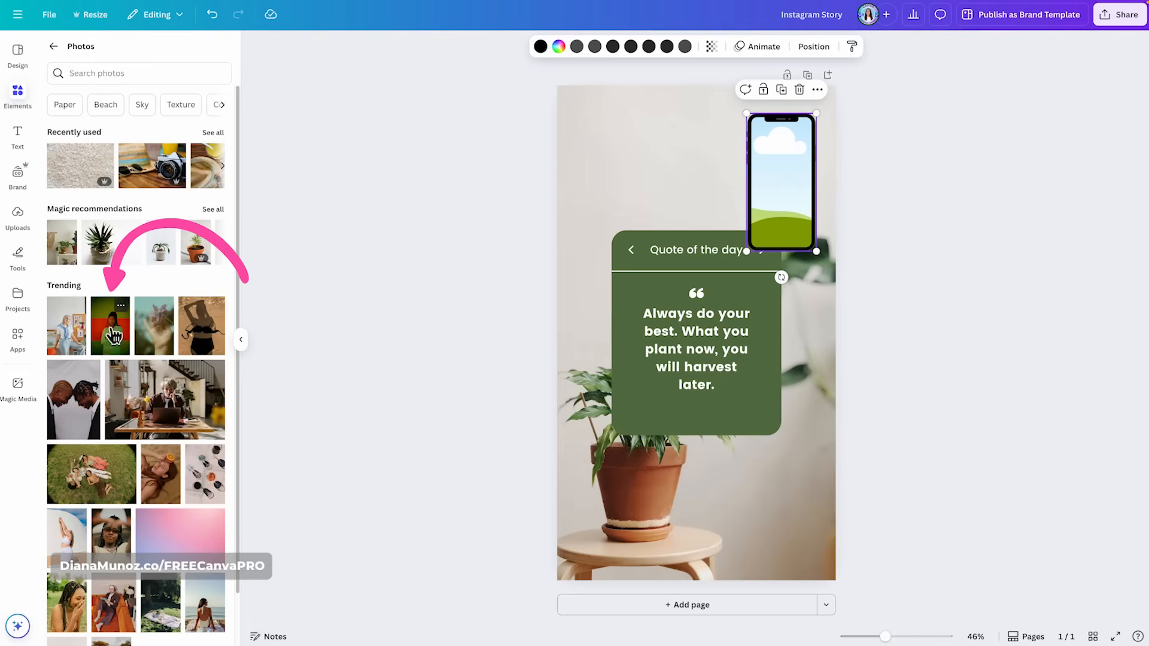
drag(106, 328, 792, 200)
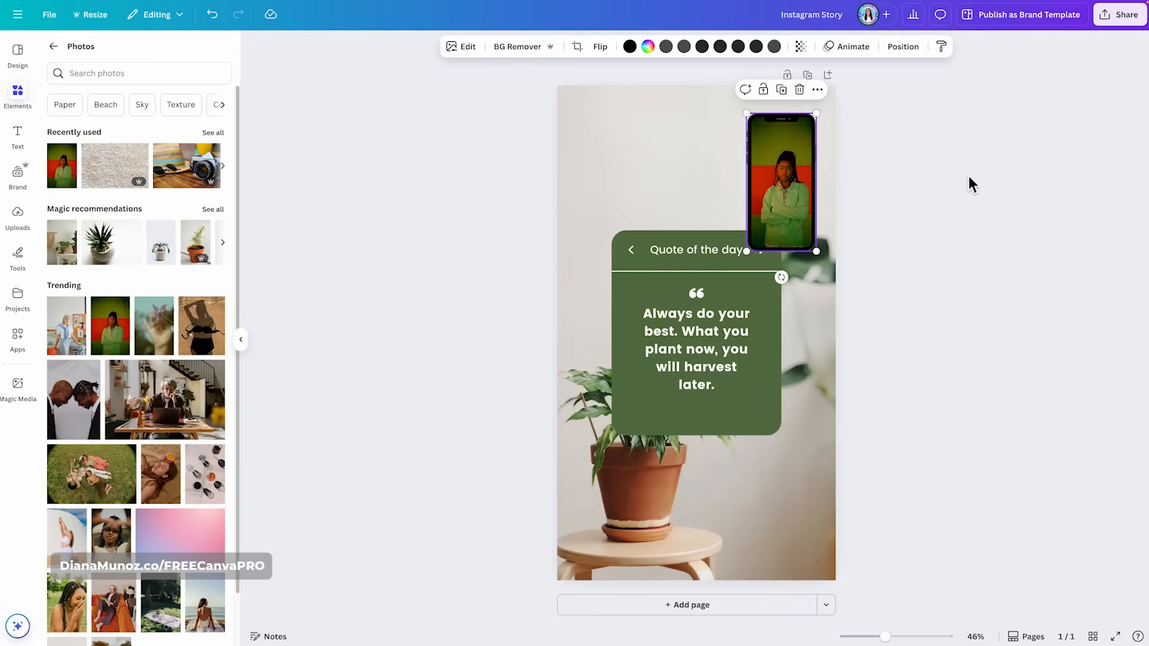
click(975, 215)
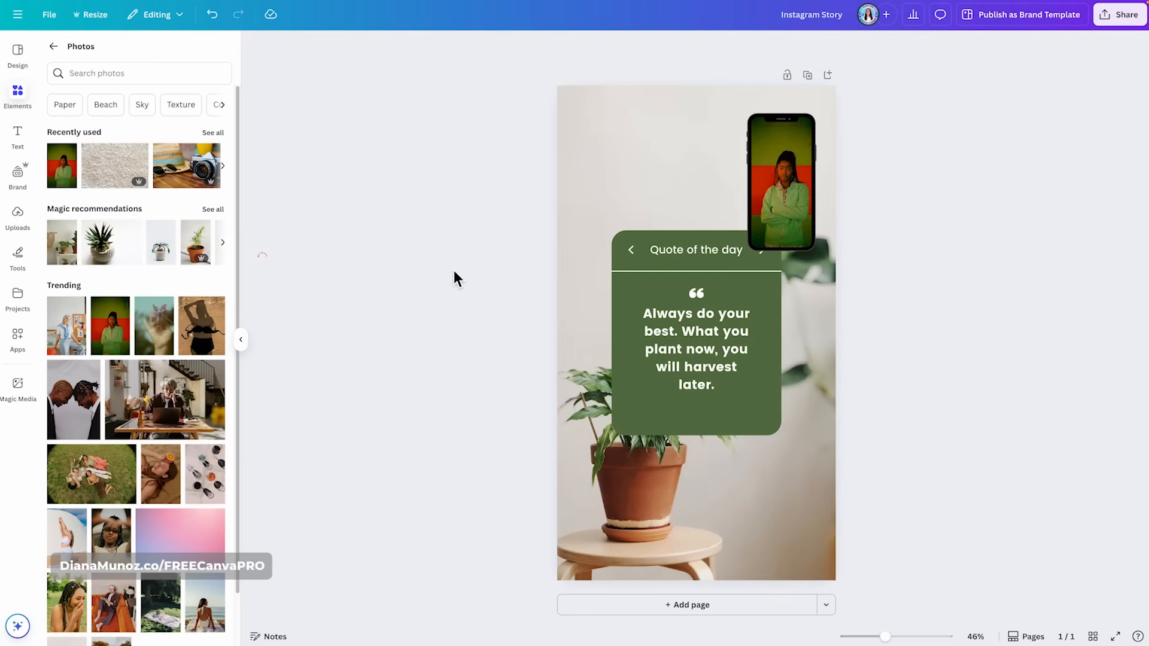
- Swap the phone frame's photo for the trending beach shadow, the hand with a flower, and finally the blonde woman in jeans
drag(202, 326, 788, 151)
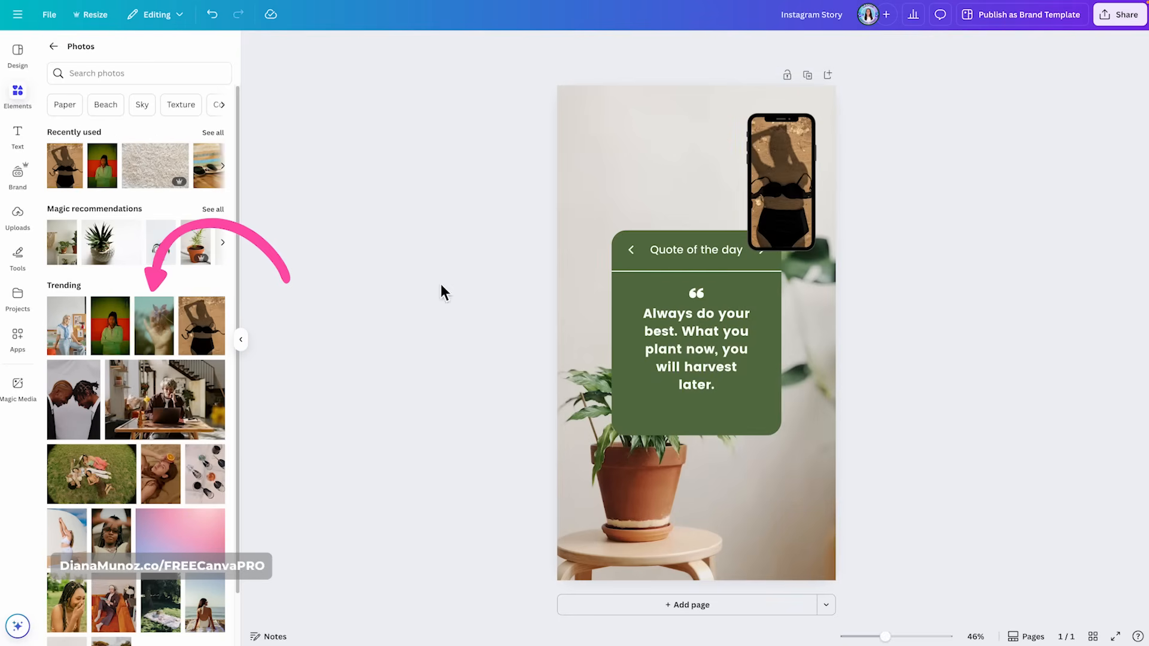
drag(172, 336, 778, 180)
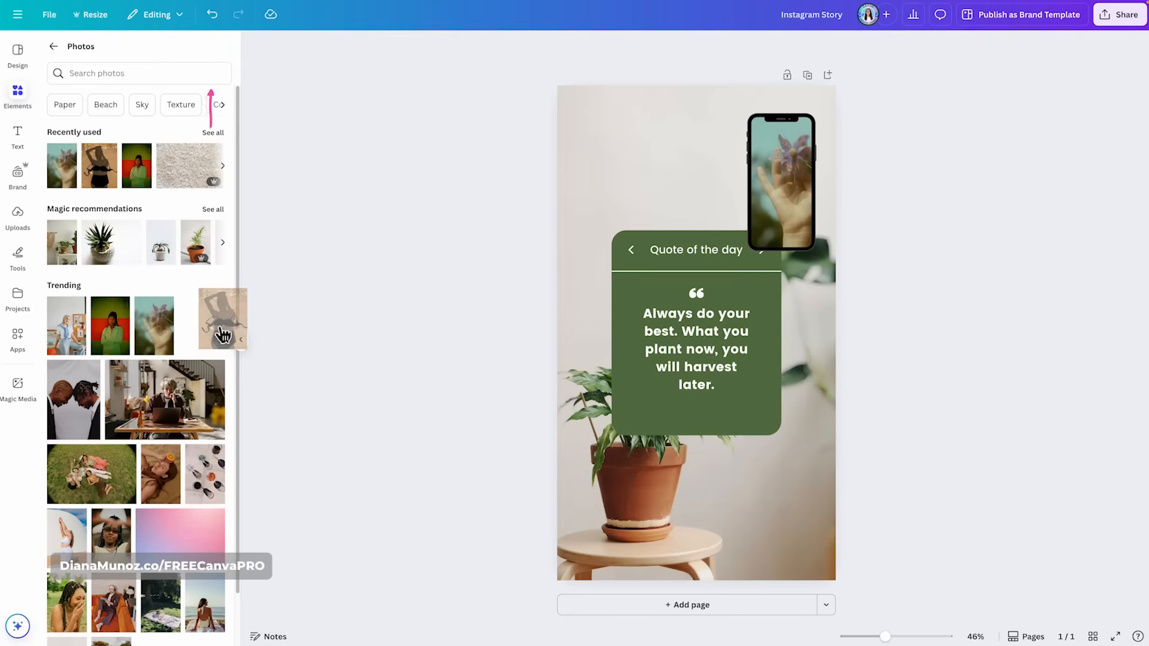
click(219, 22)
mouse_move(154, 326)
mouse_down()
mouse_move(492, 226)
mouse_move(778, 180)
mouse_up()
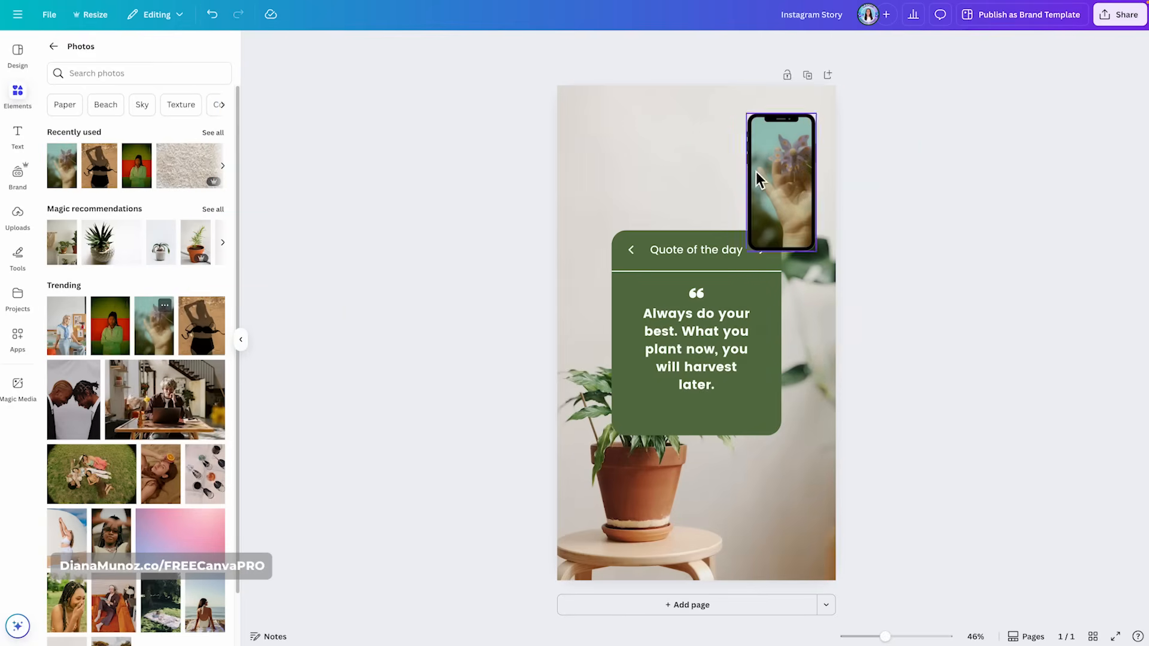
drag(72, 326, 778, 180)
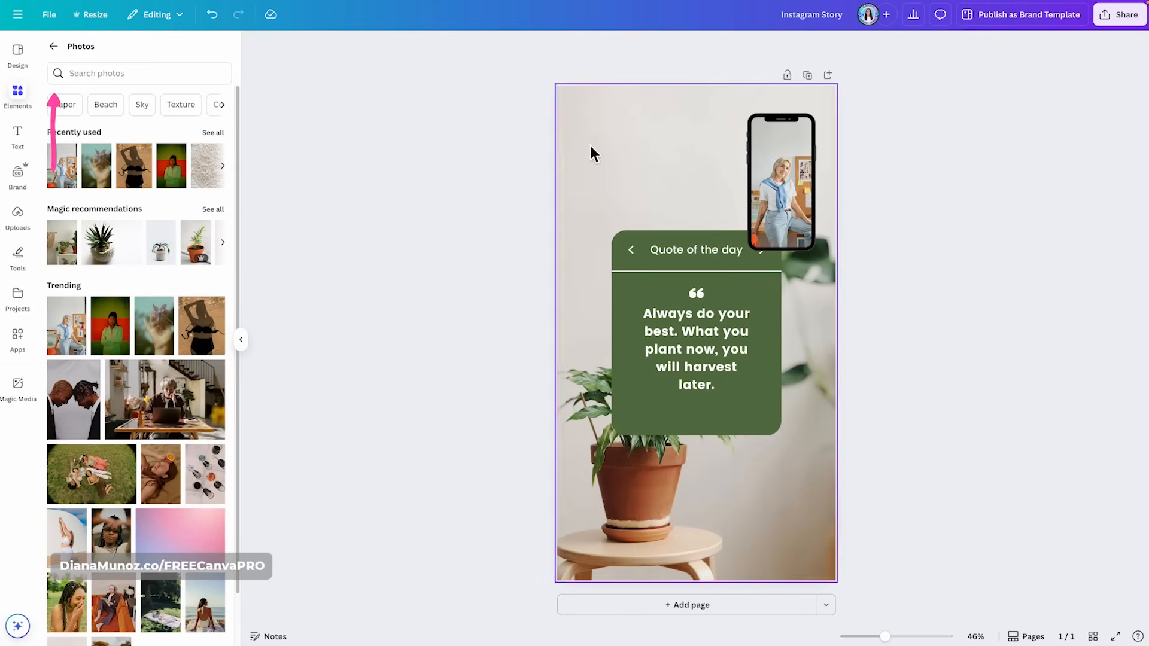
- Add a circle frame to the page and place it beside the phone frame, above the quote card
click(54, 47)
click(157, 257)
click(213, 17)
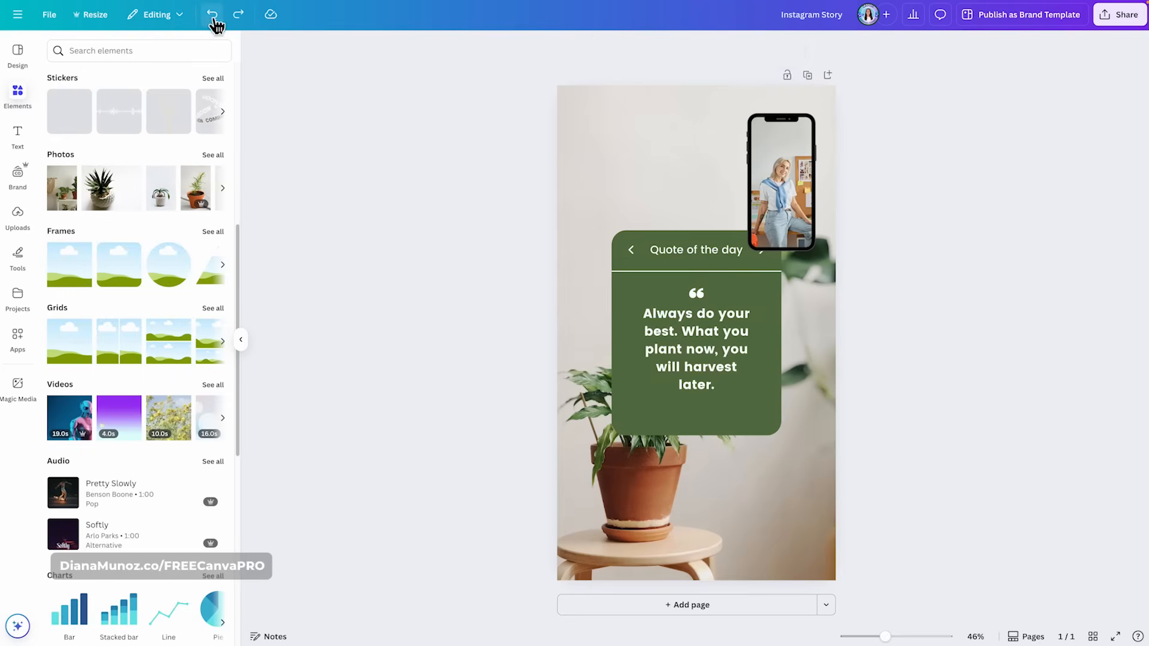
click(166, 279)
drag(754, 313, 713, 137)
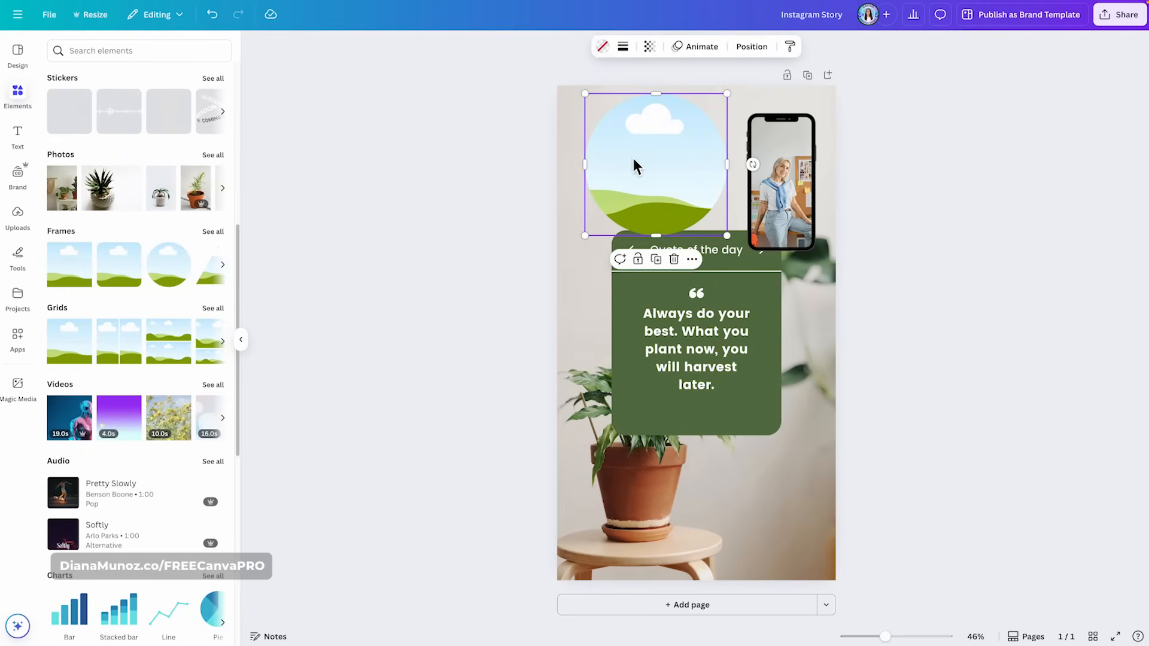
- Fill the circle frame with the 10-second yellow flowers video, shrink it slightly, and put the sunset video in the phone frame
scroll(177, 353, down, 2)
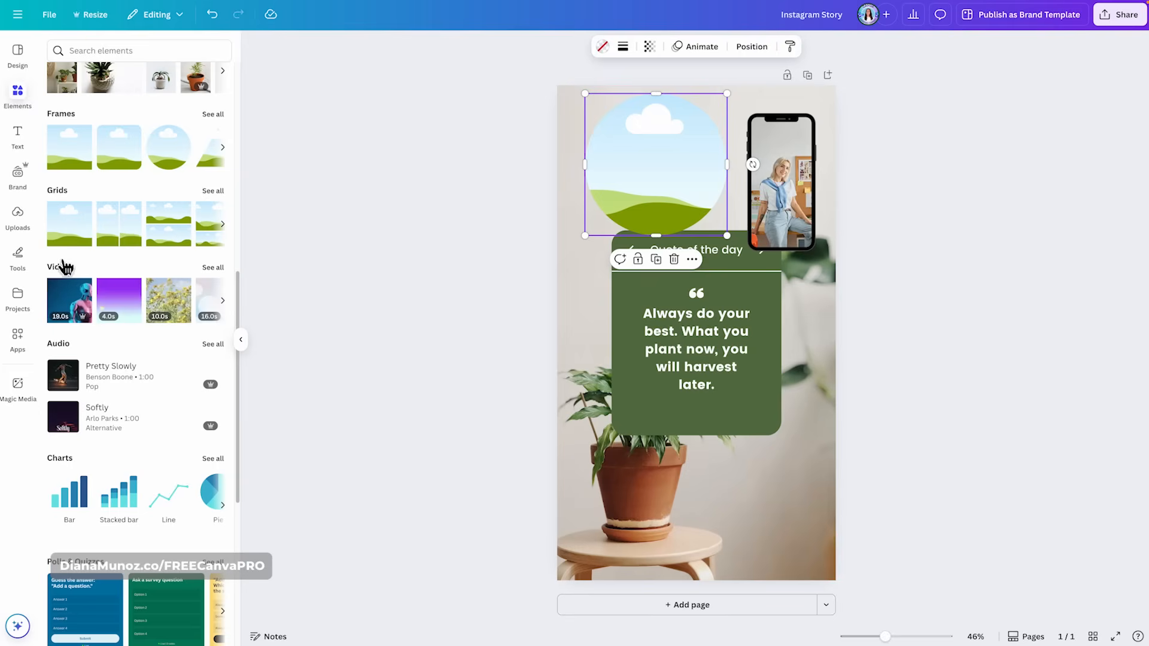
click(213, 270)
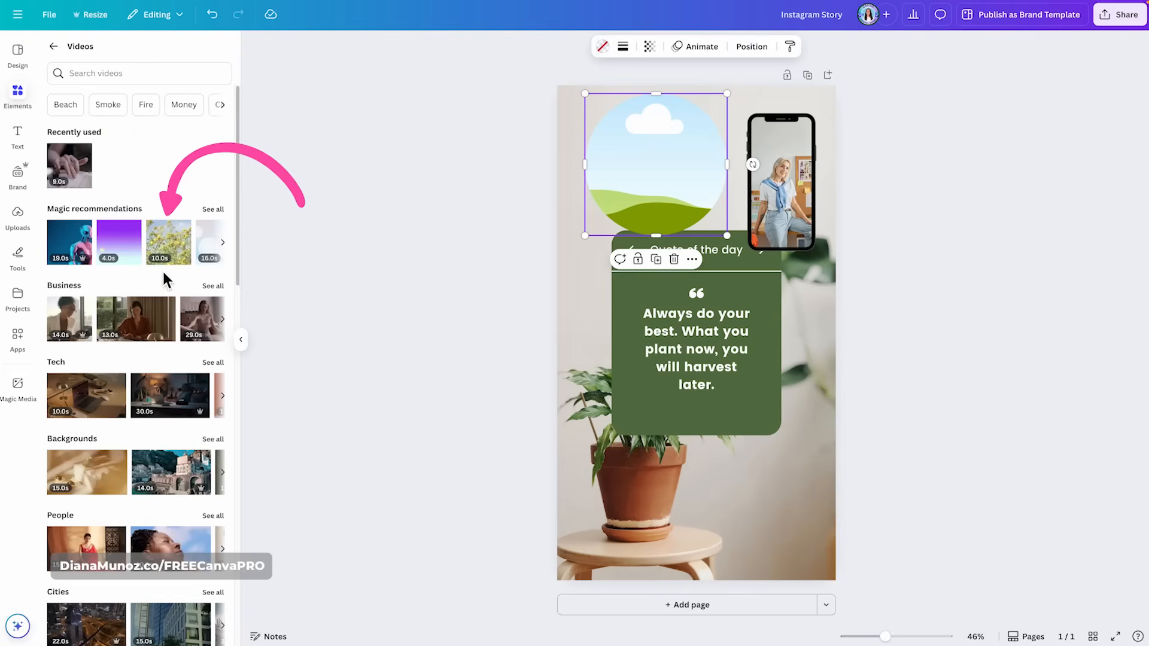
drag(169, 245, 652, 153)
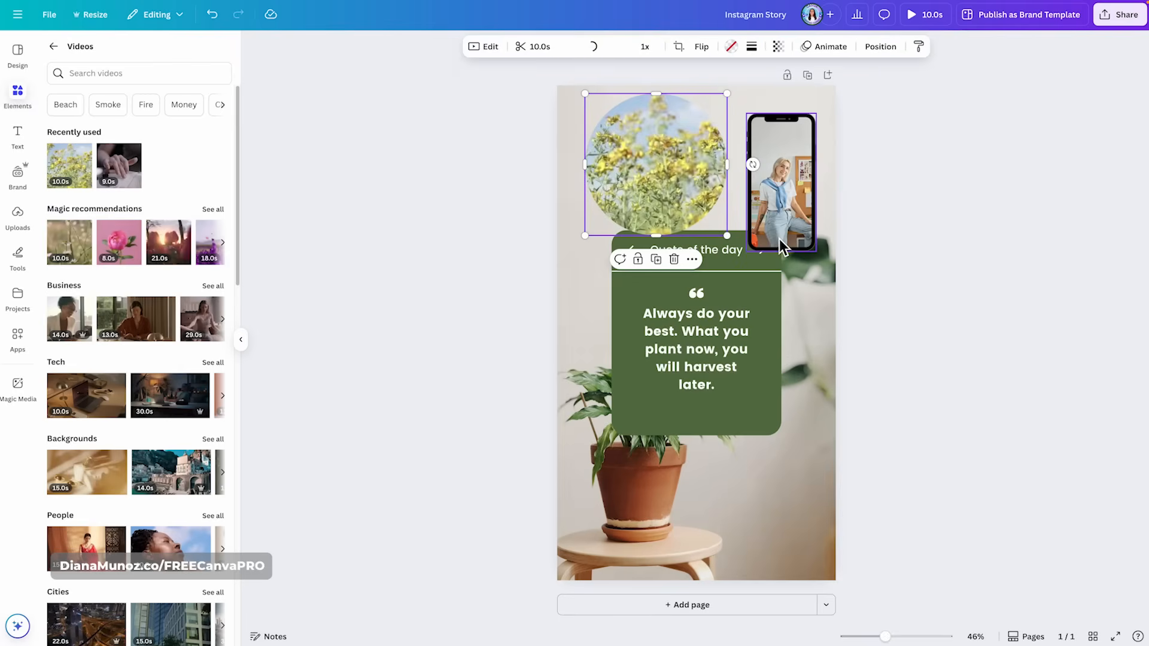
drag(726, 235, 706, 213)
click(968, 231)
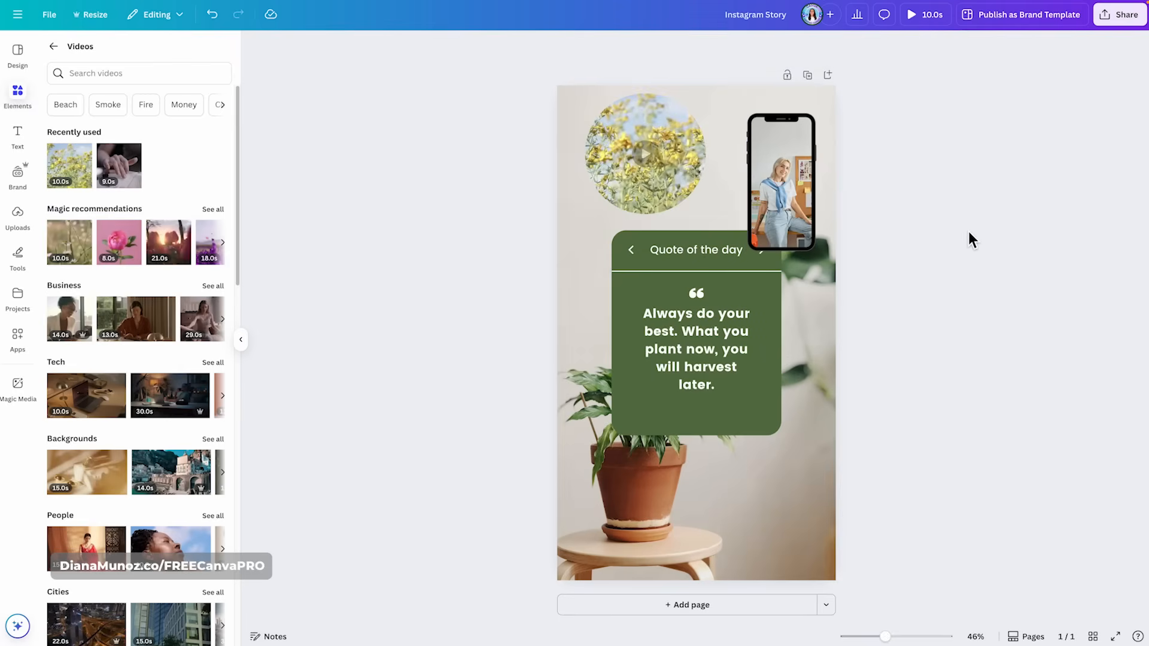
click(645, 155)
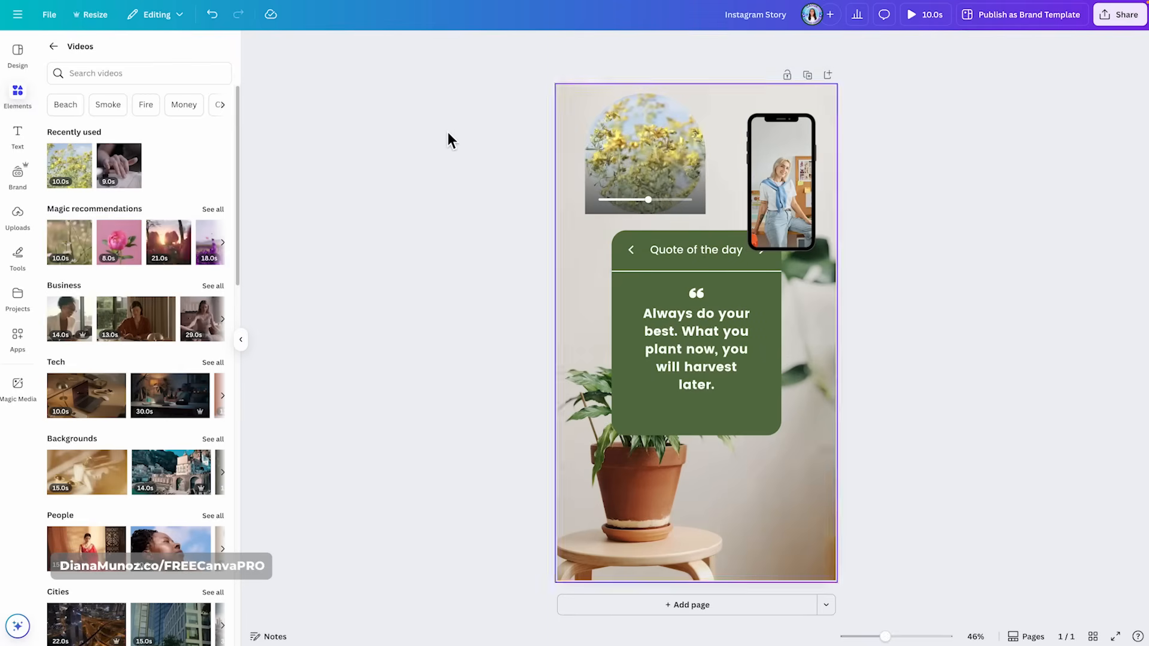
drag(179, 251, 778, 180)
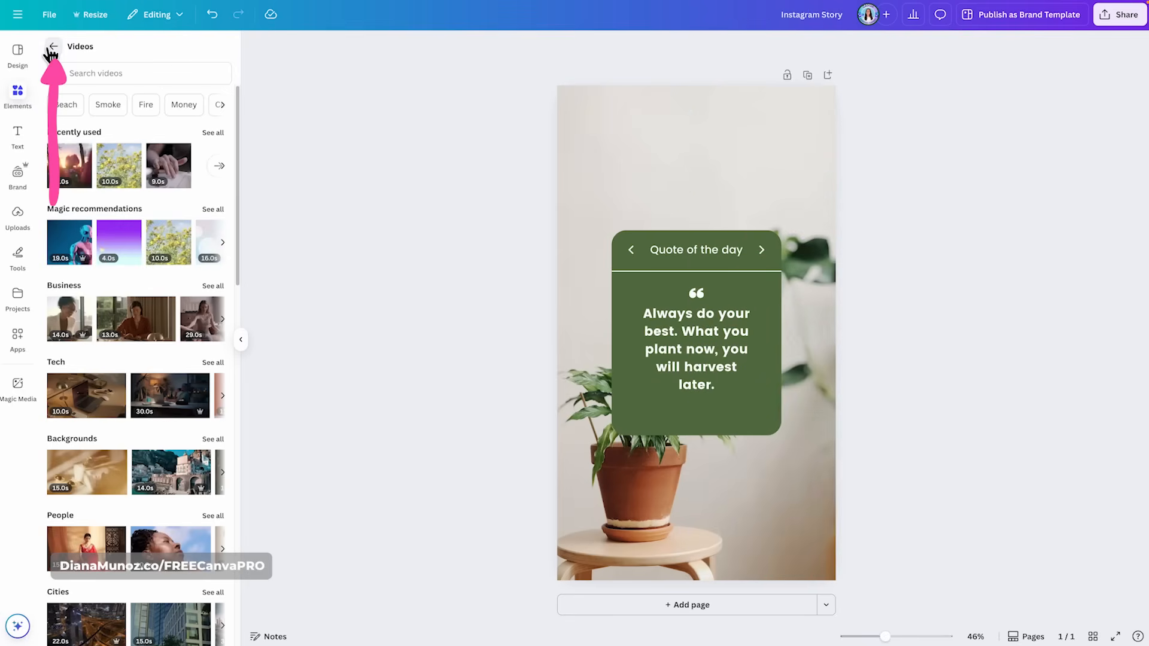
- Open the full audio library and look through its suggested categories and music lists
click(53, 47)
scroll(74, 128, up, 2)
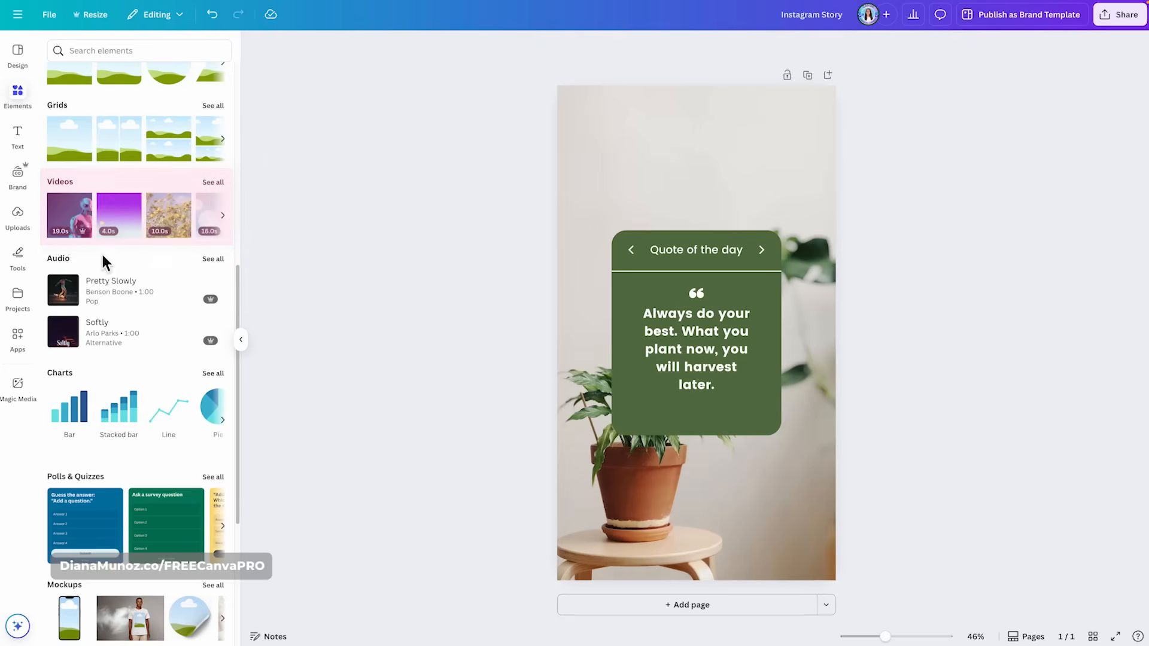
click(214, 261)
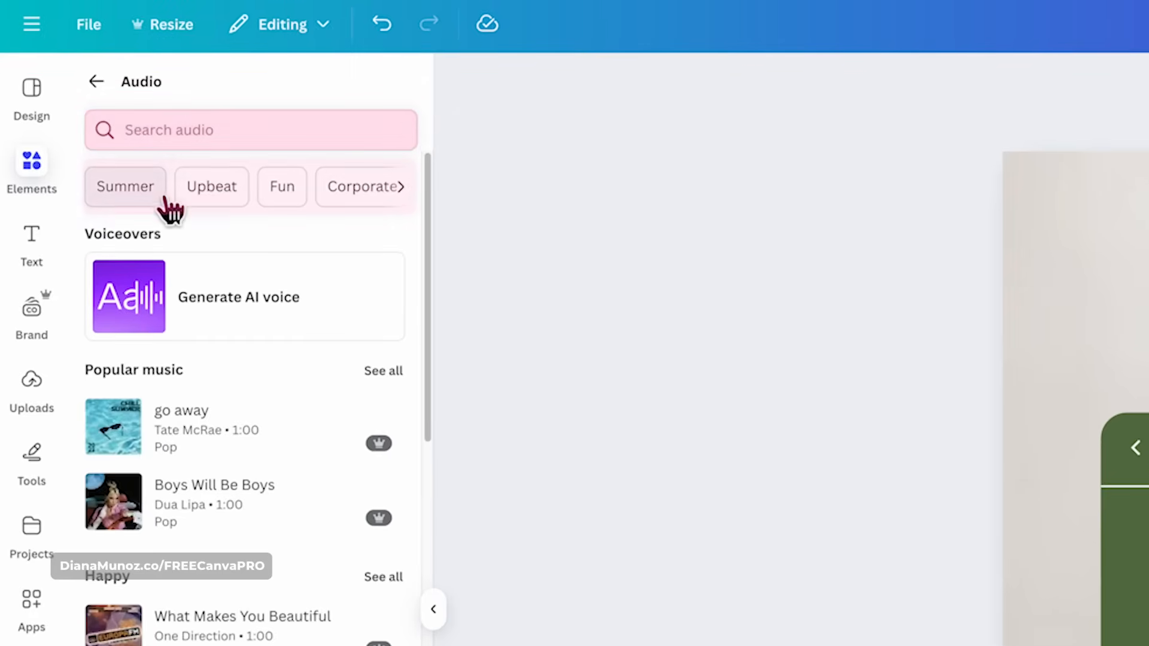
click(401, 187)
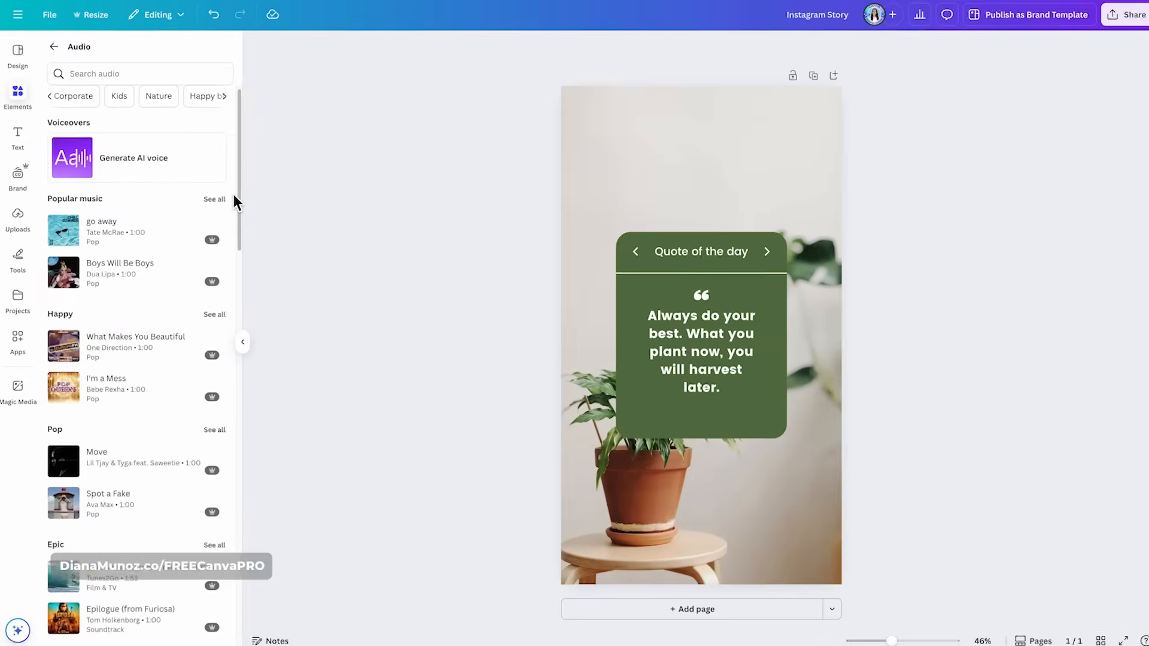
scroll(232, 193, down, 1)
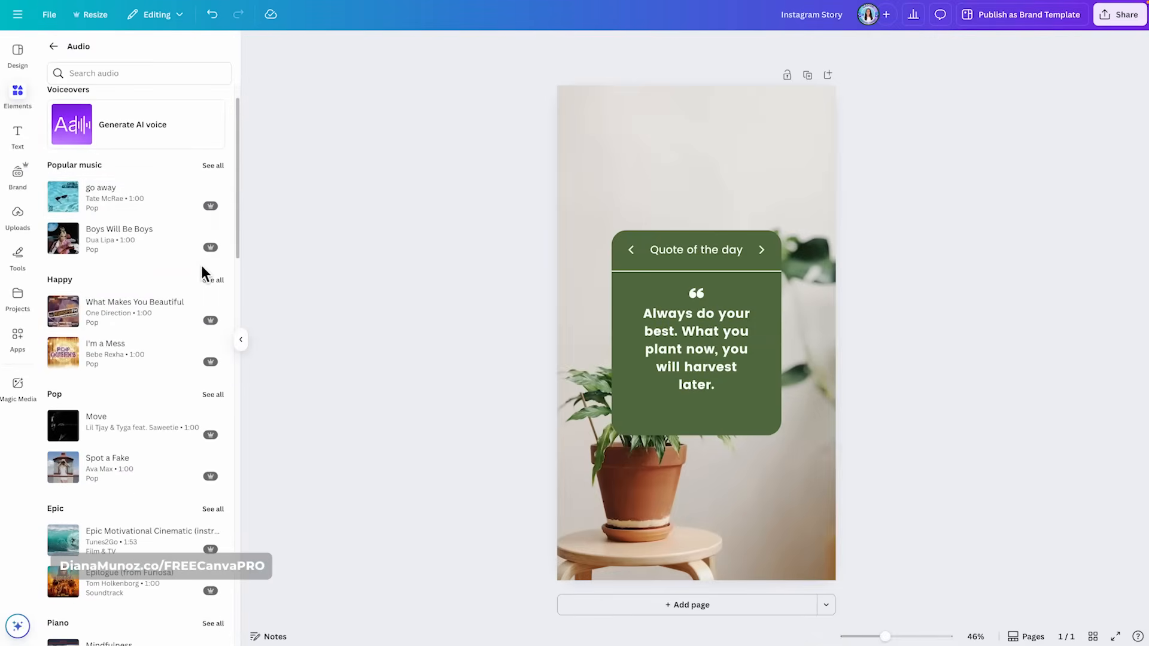
scroll(235, 254, up, 1)
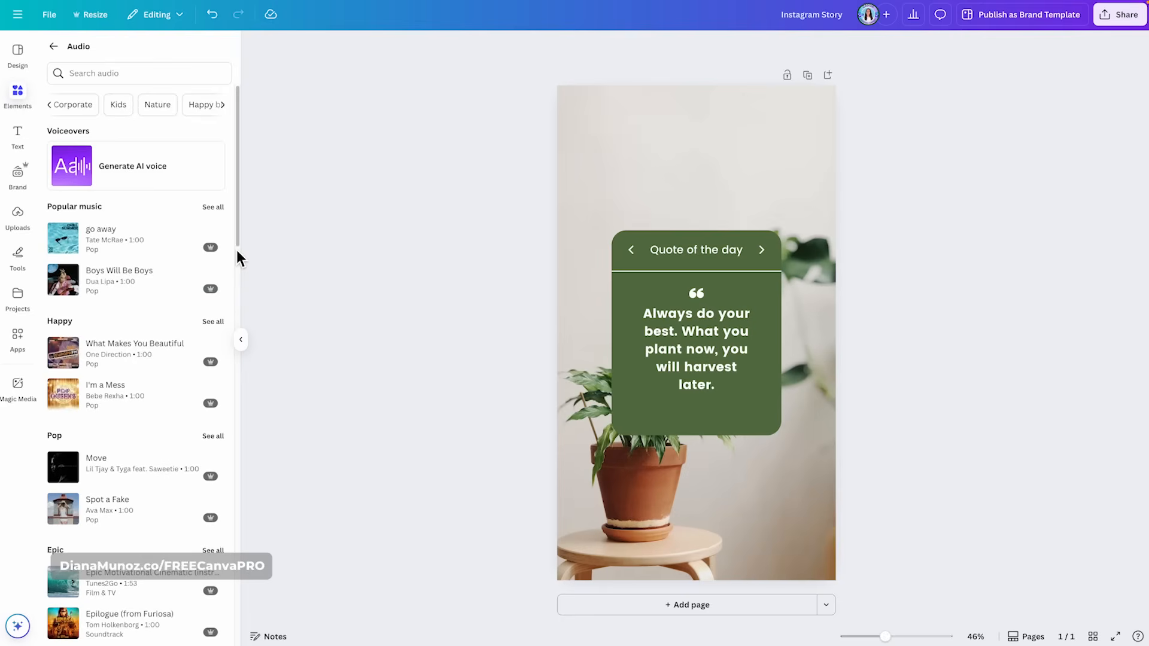
- Search the audio library for "sound effects", browse the results and related suggestions, and return to the elements overview
click(147, 74)
text(sound)
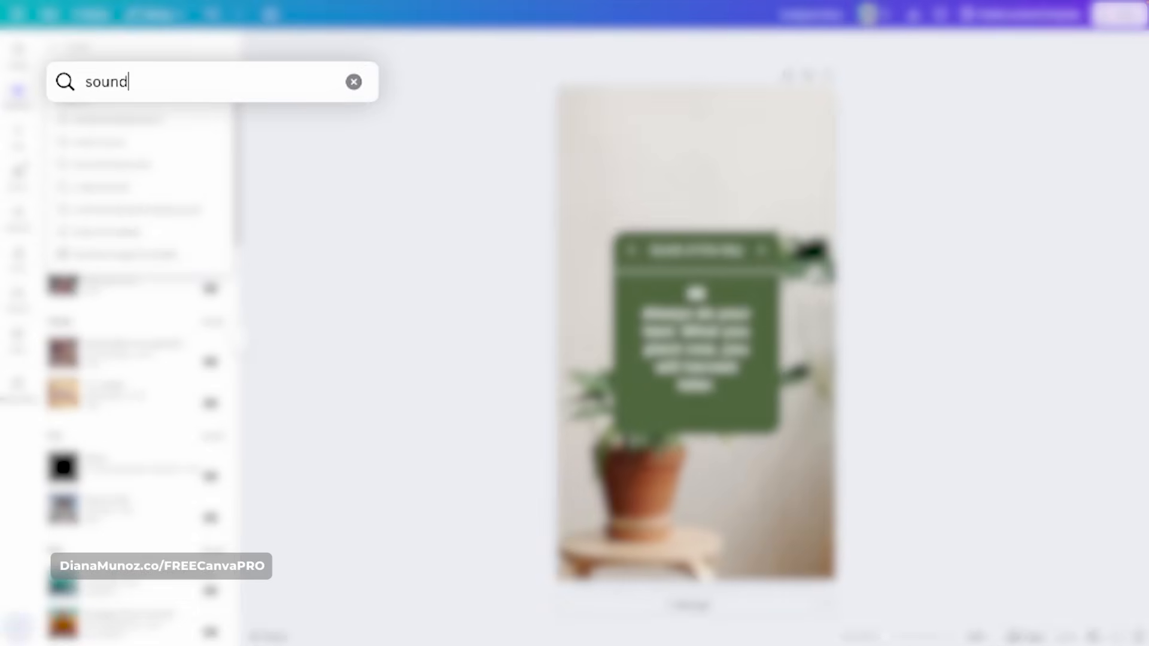
text( effects)
key(Return)
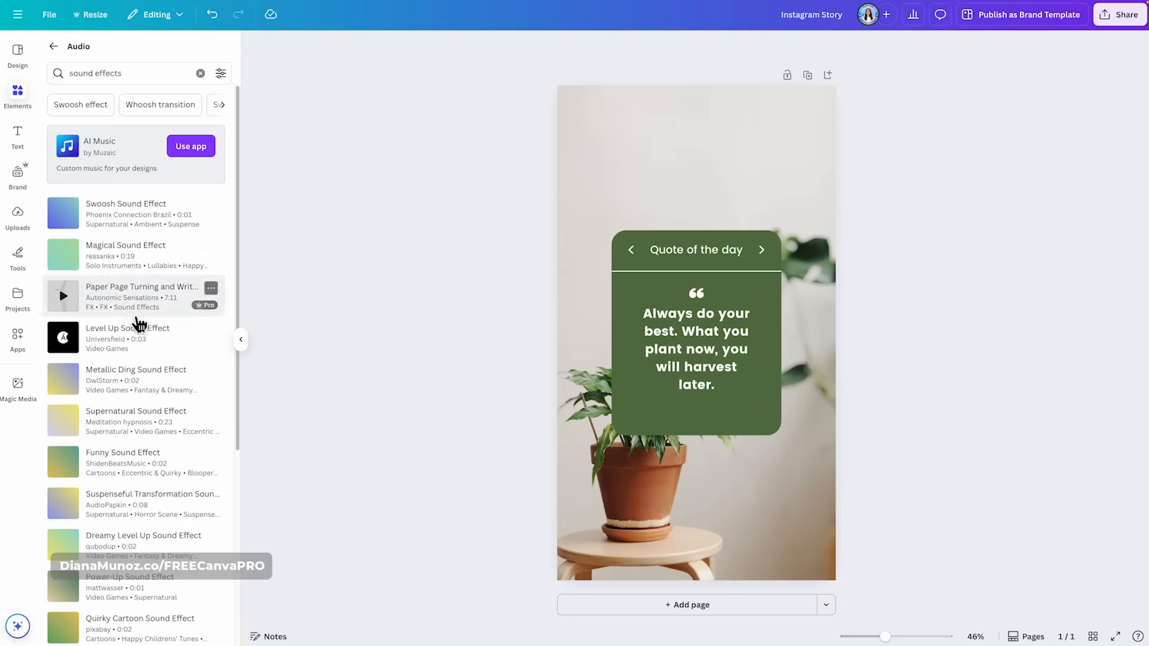
scroll(160, 461, down, 2)
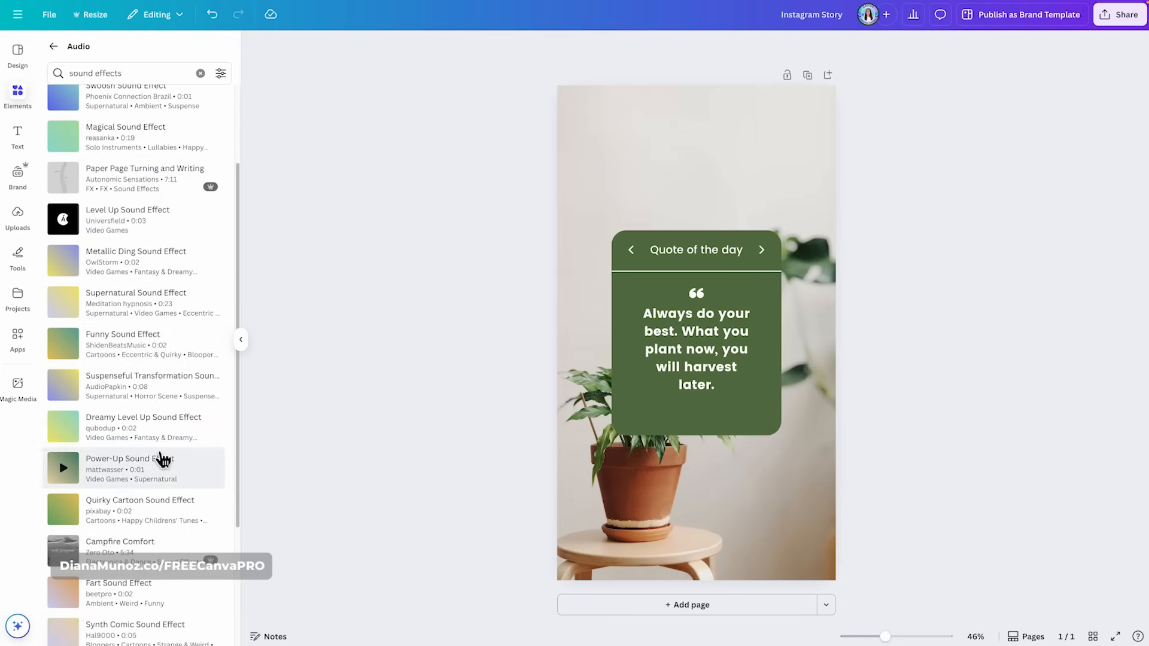
scroll(162, 459, up, 2)
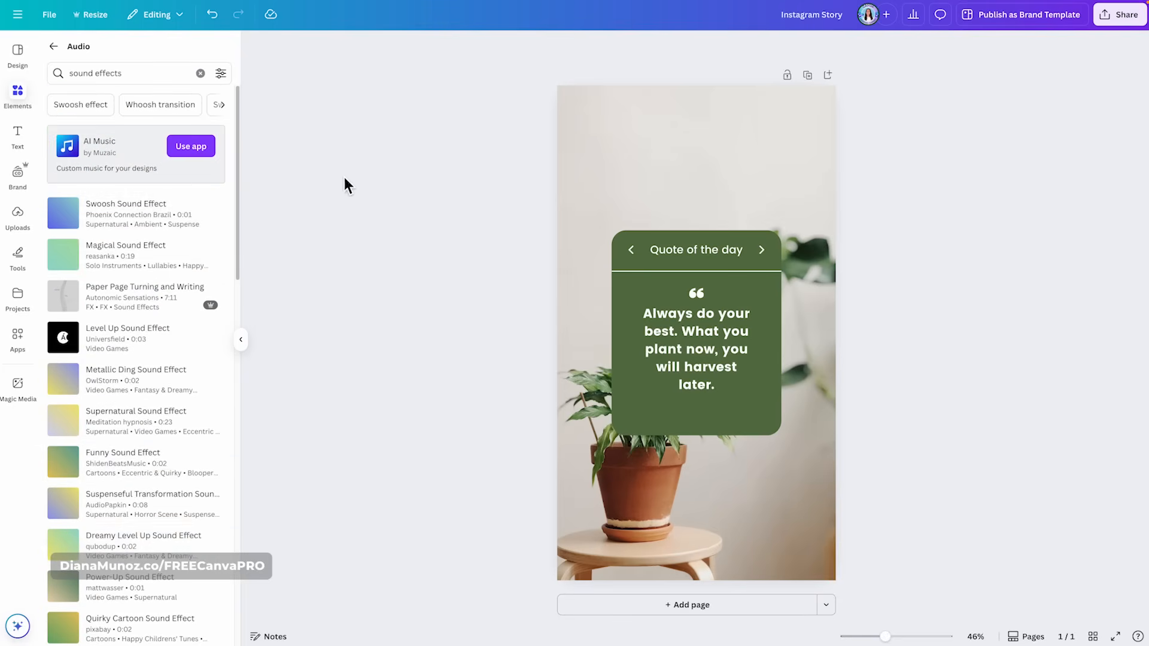
click(222, 104)
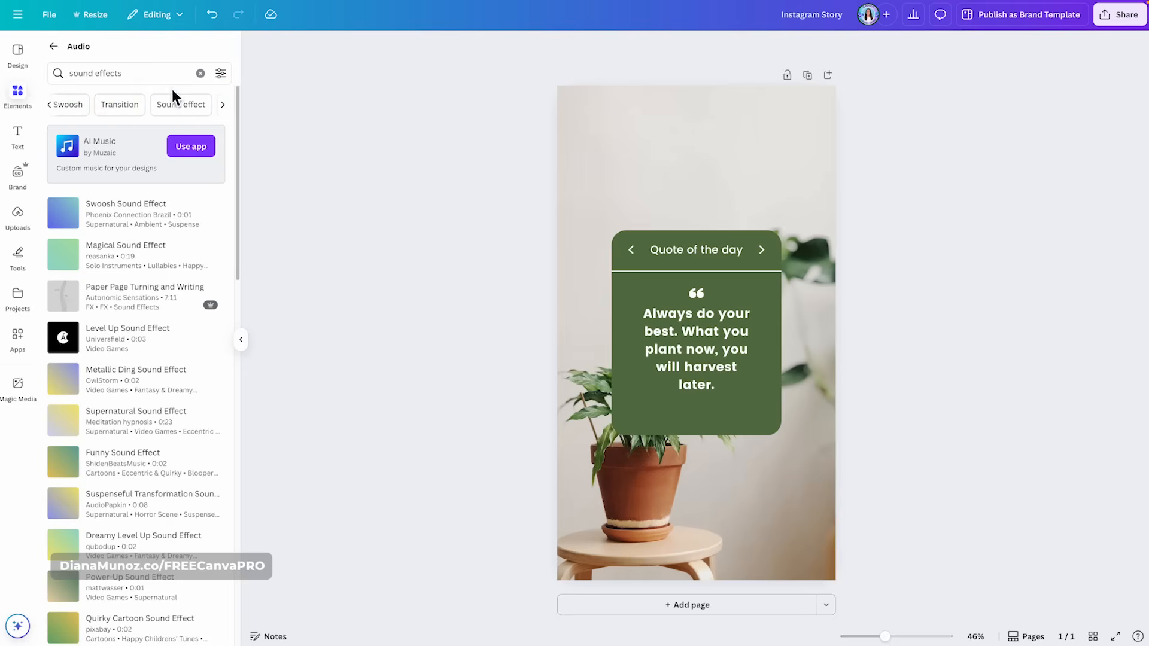
click(87, 73)
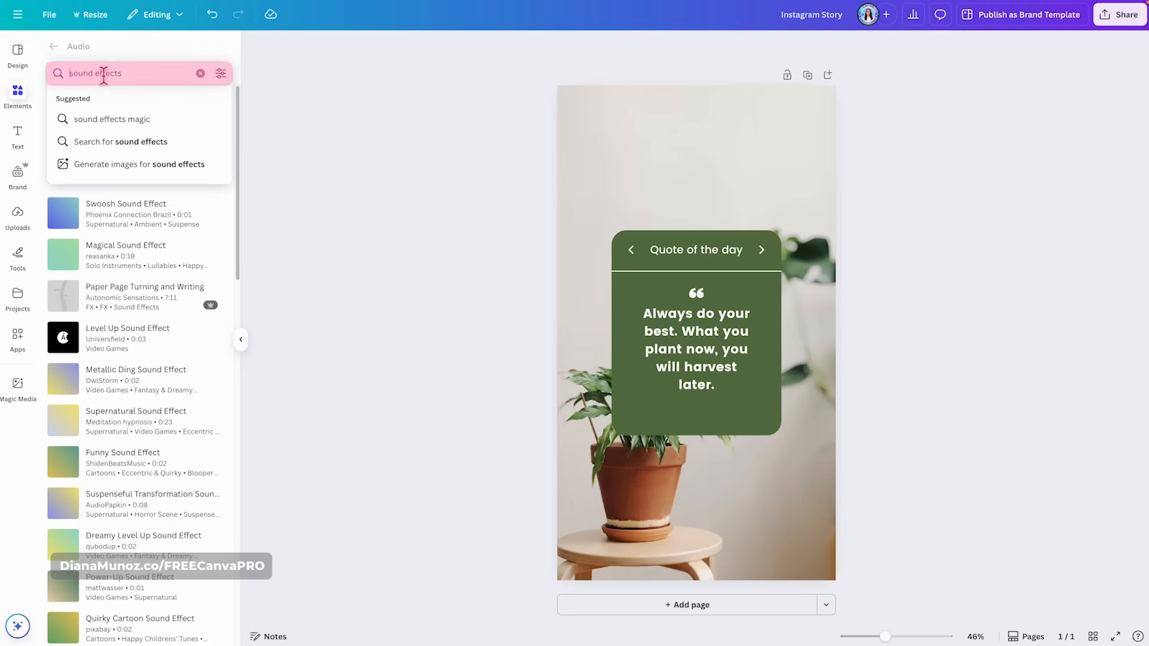
click(54, 46)
- Browse the chart types in the full charts library, and view the polls, quizzes and mockups in the elements overview
scroll(182, 241, down, 3)
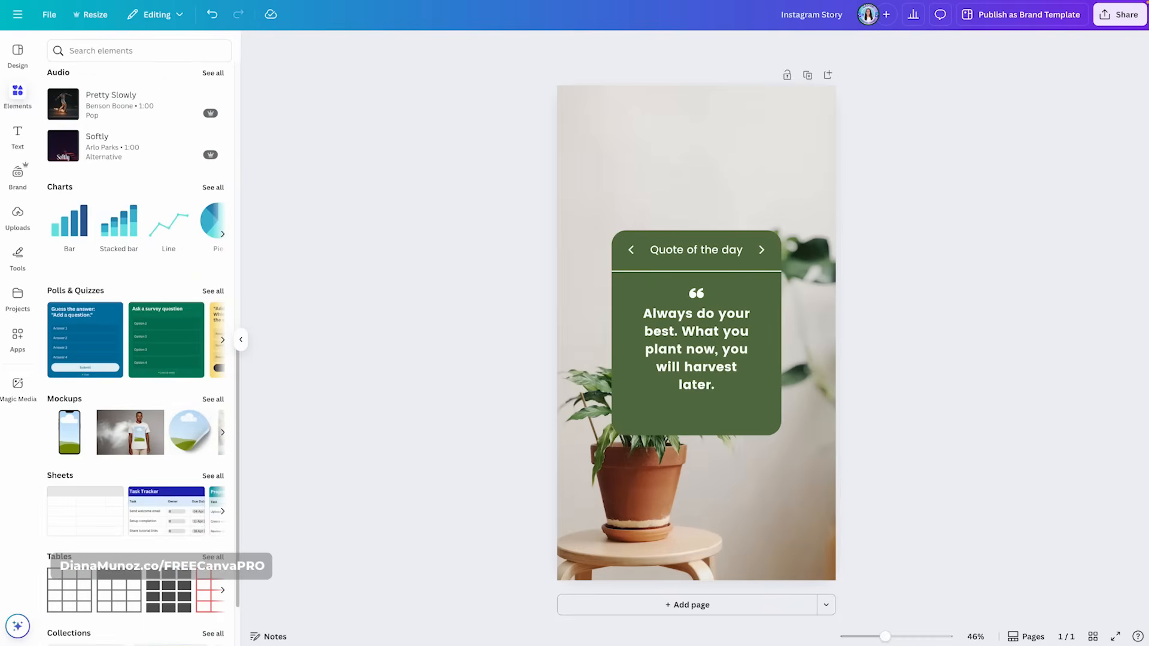
click(215, 188)
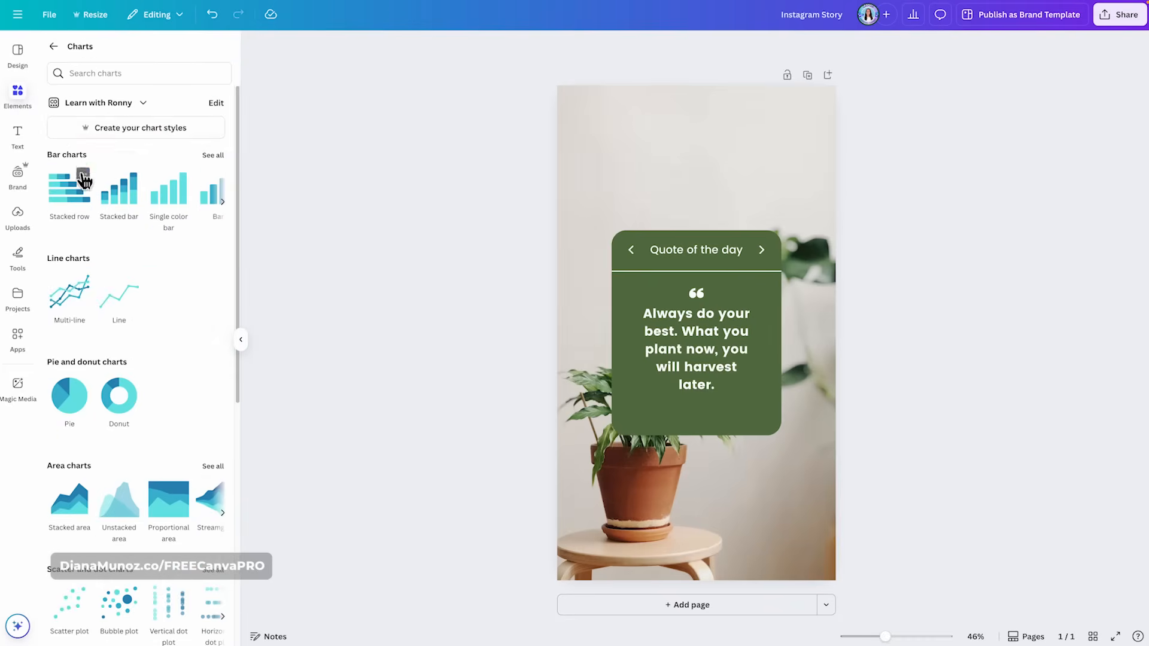
click(222, 203)
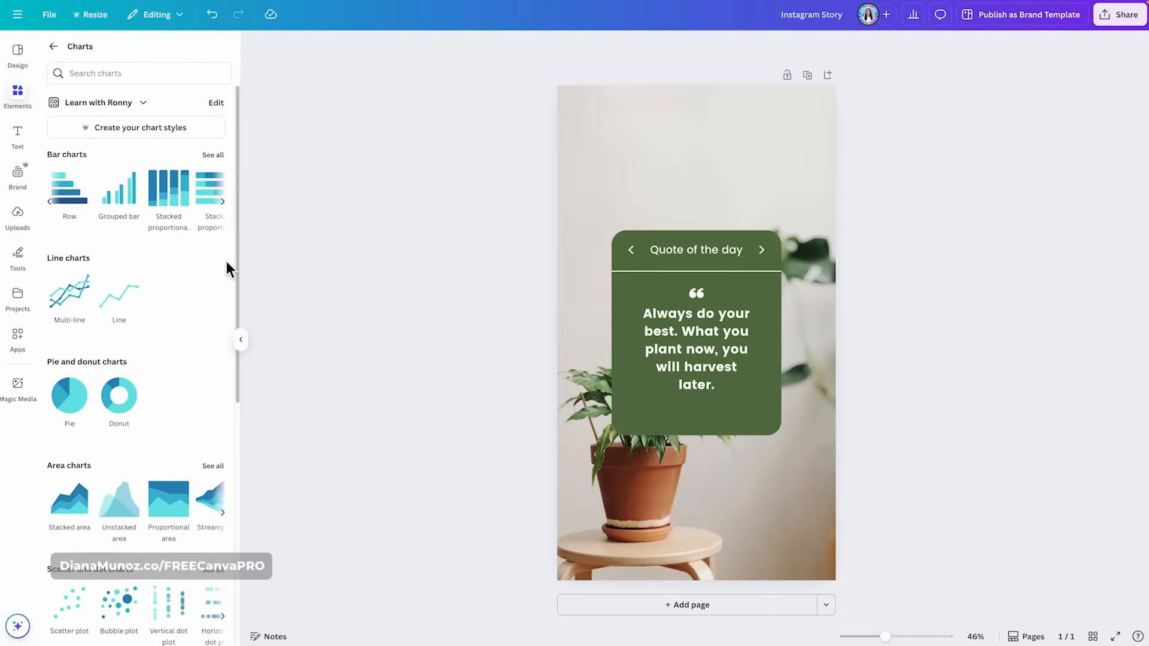
scroll(226, 261, down, 7)
click(54, 46)
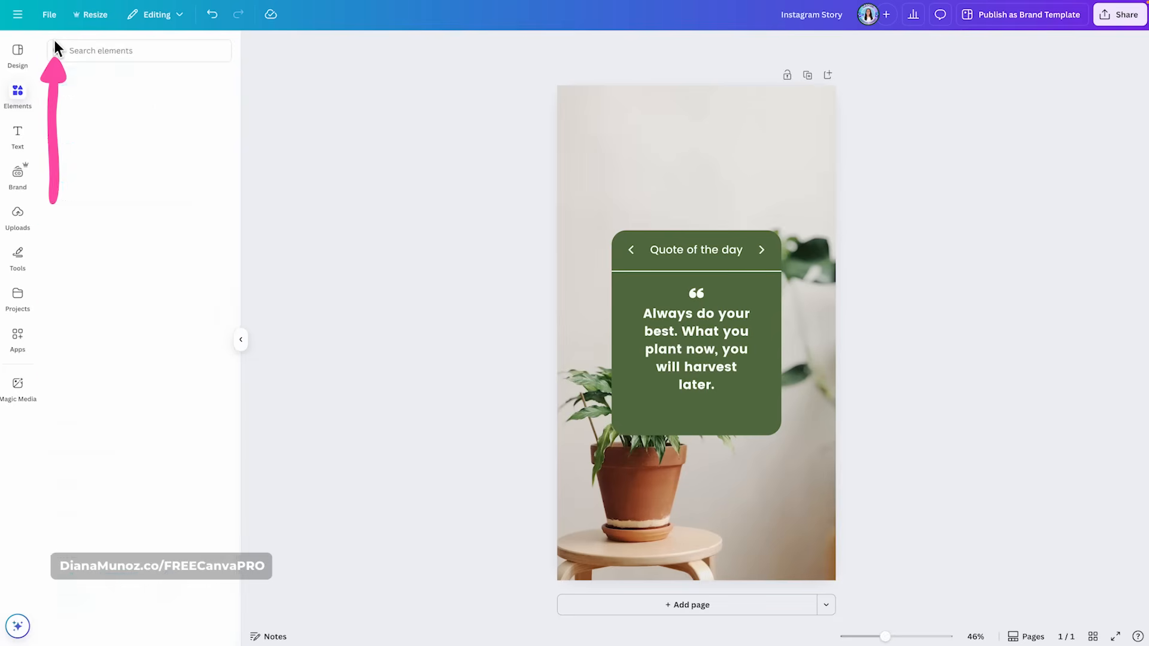
scroll(93, 265, down, 2)
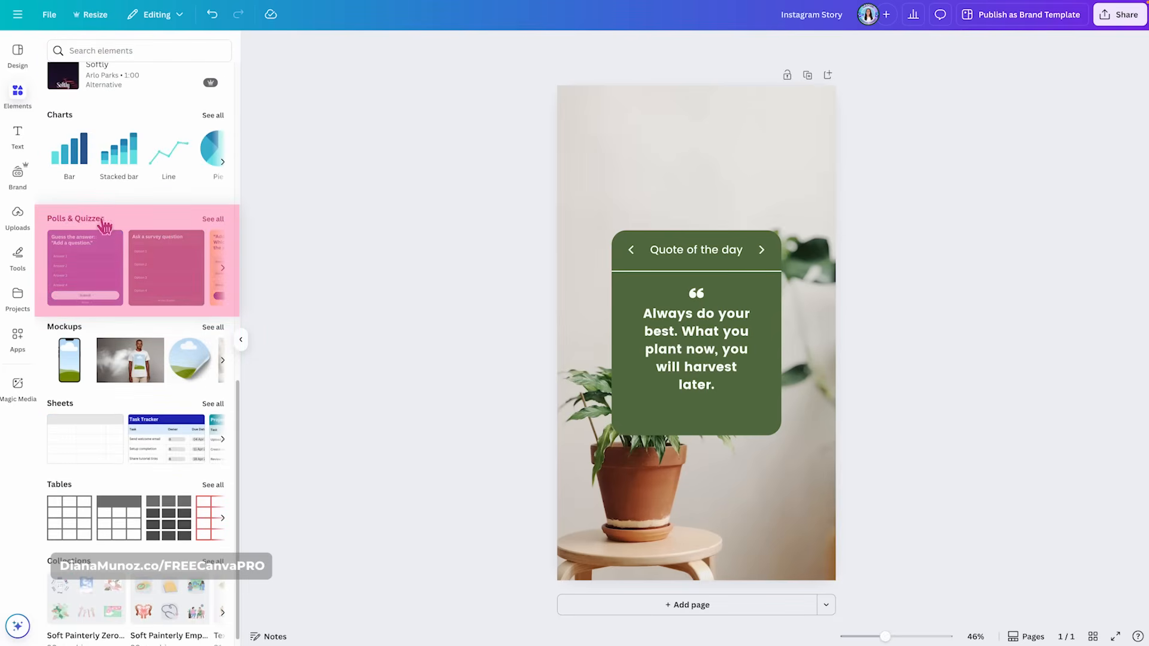
scroll(120, 276, down, 1)
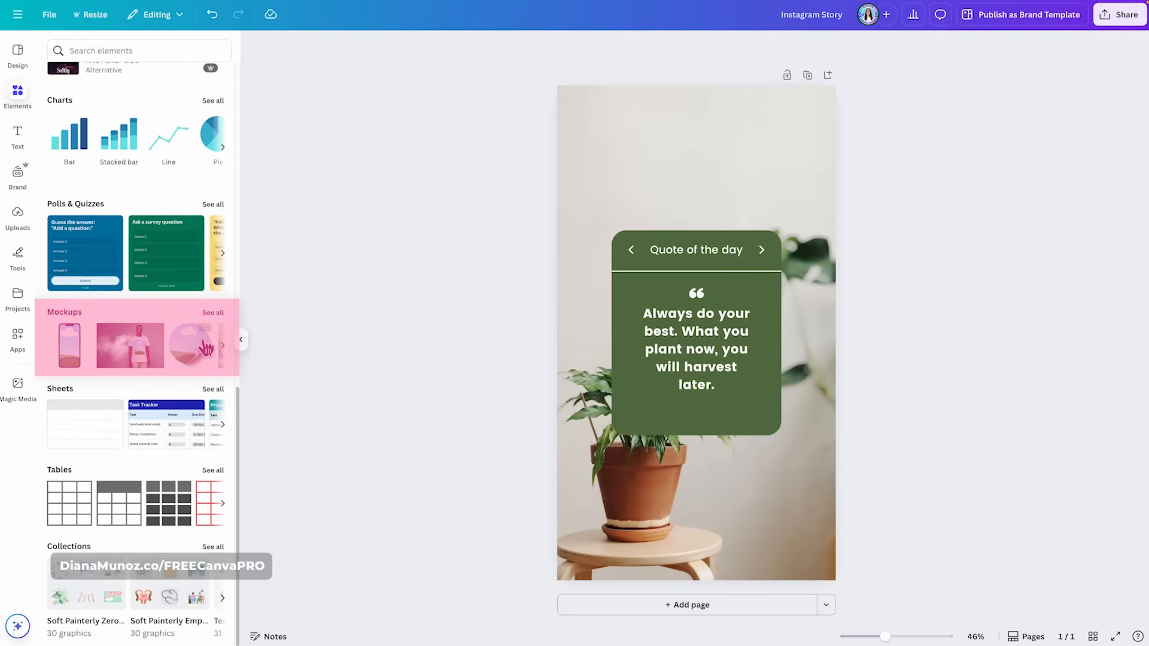
- Browse the smartphone mockups, add the 7-second desk video mockup, and move it above the quote card
click(212, 316)
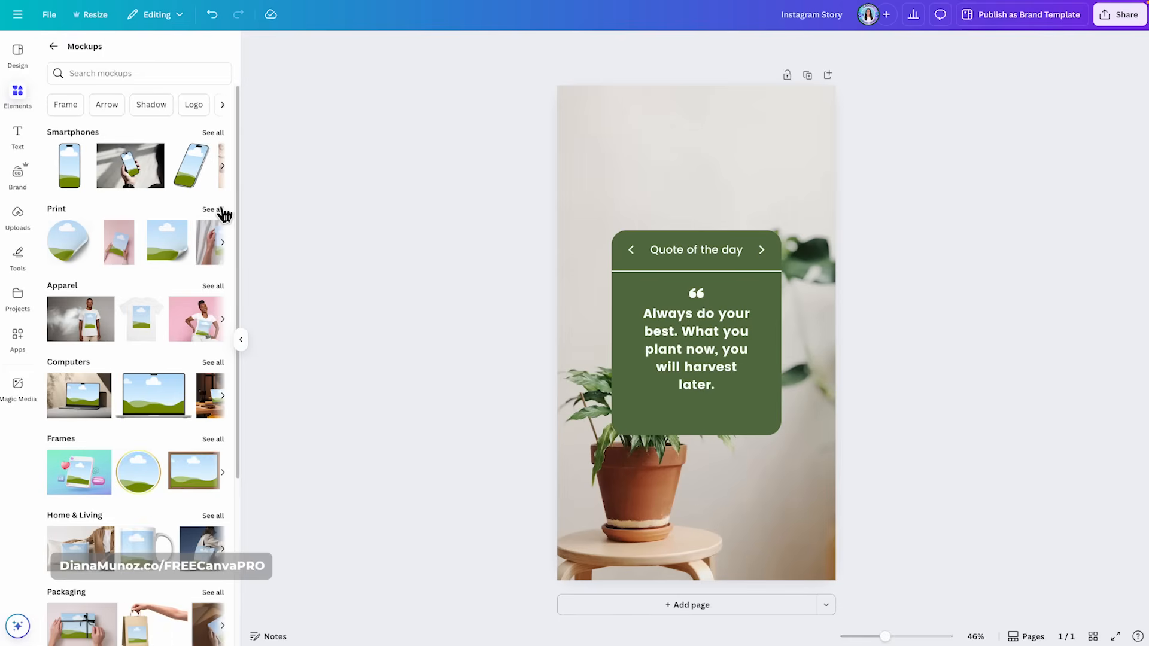
click(225, 168)
click(226, 170)
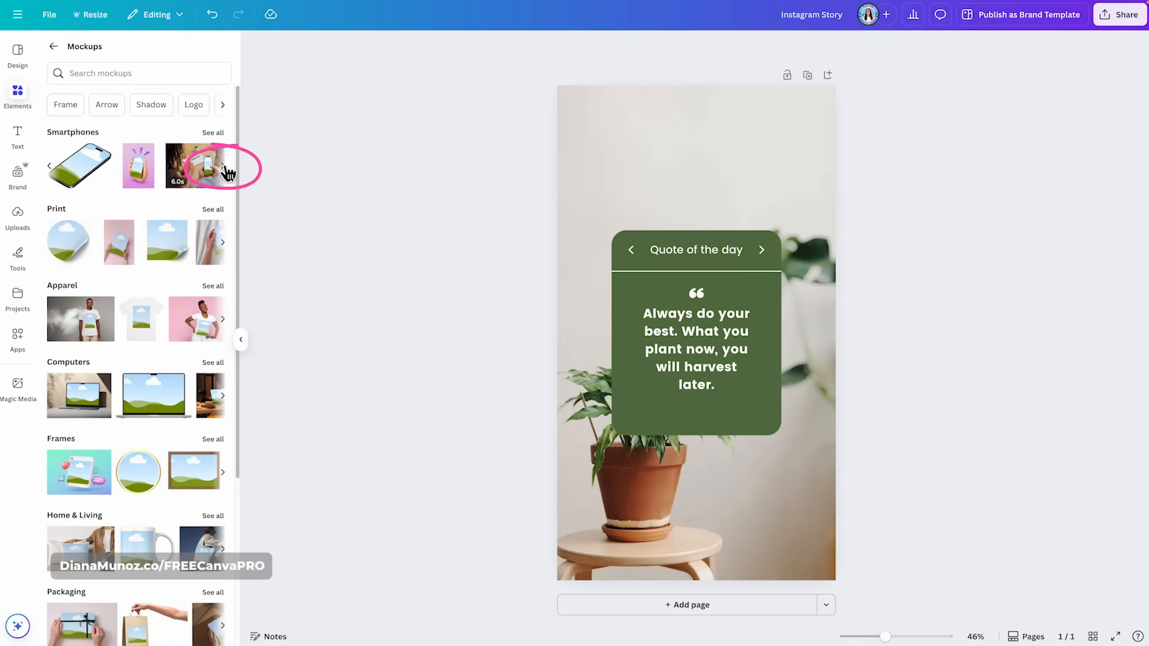
click(226, 170)
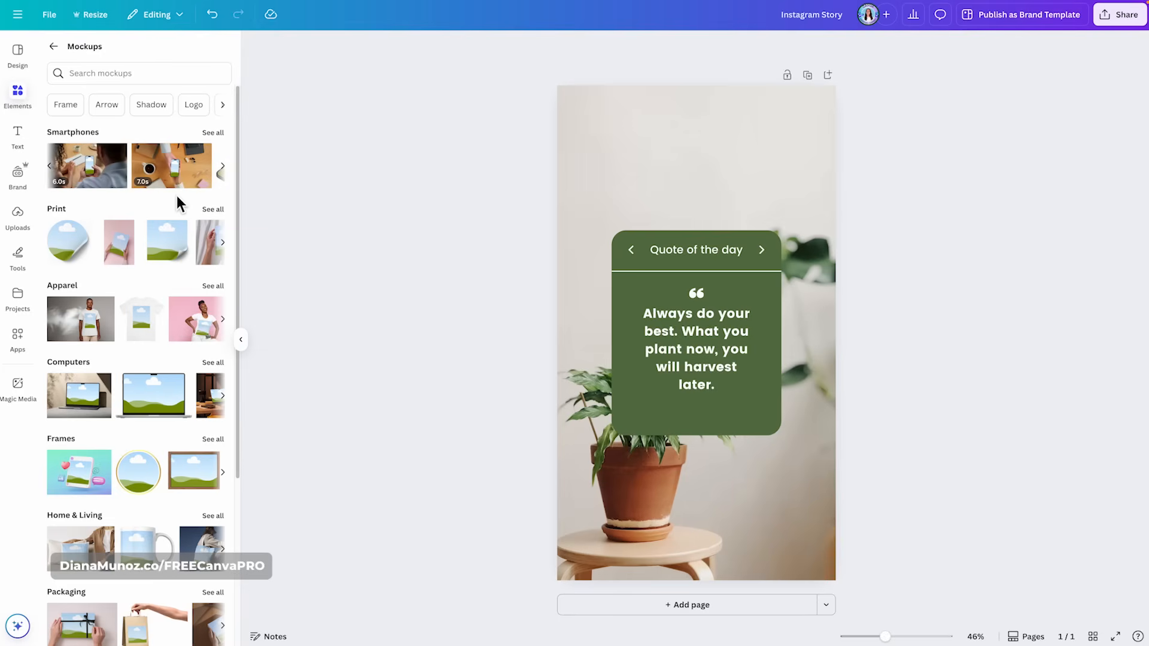
click(179, 170)
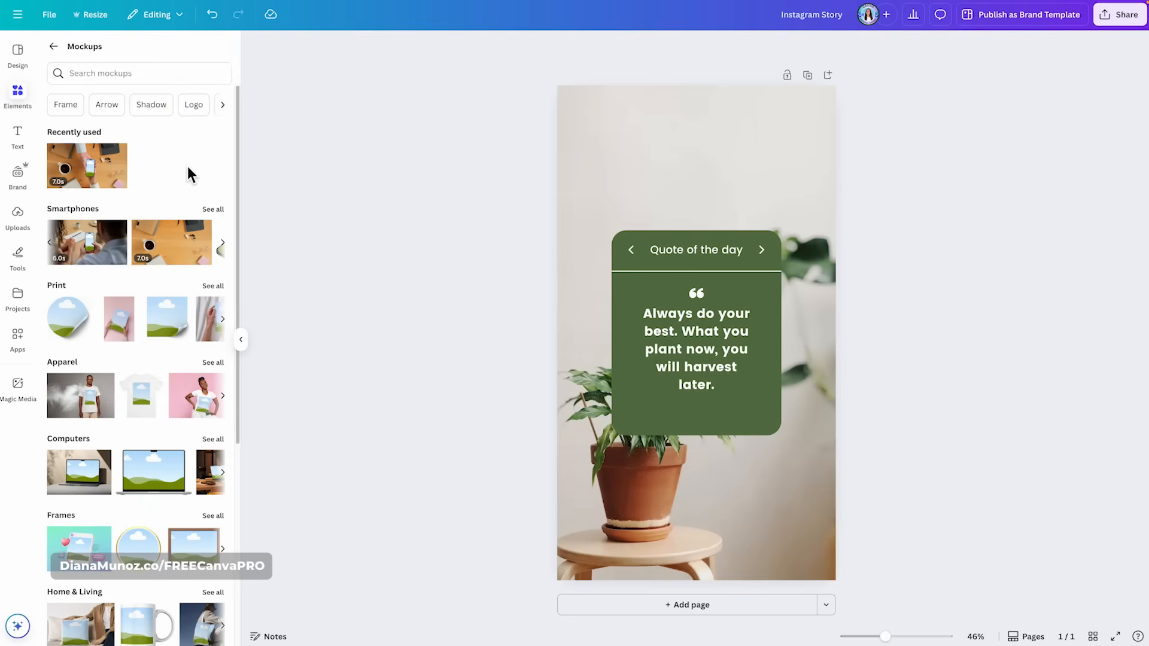
drag(752, 301, 820, 256)
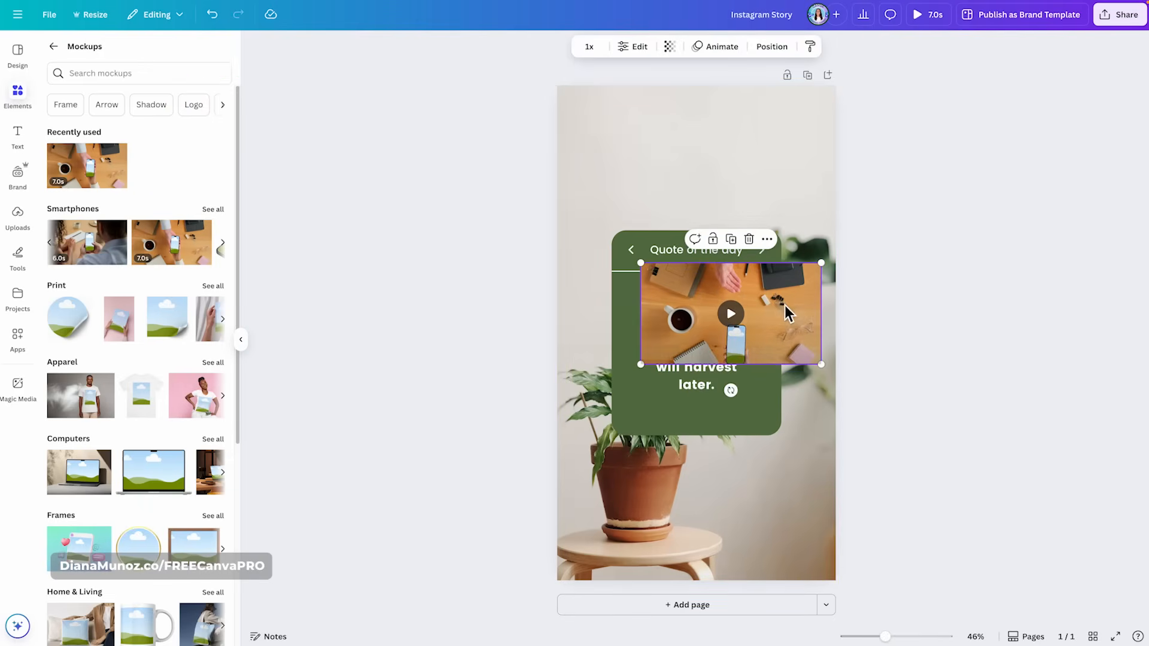
drag(790, 302, 756, 159)
click(53, 47)
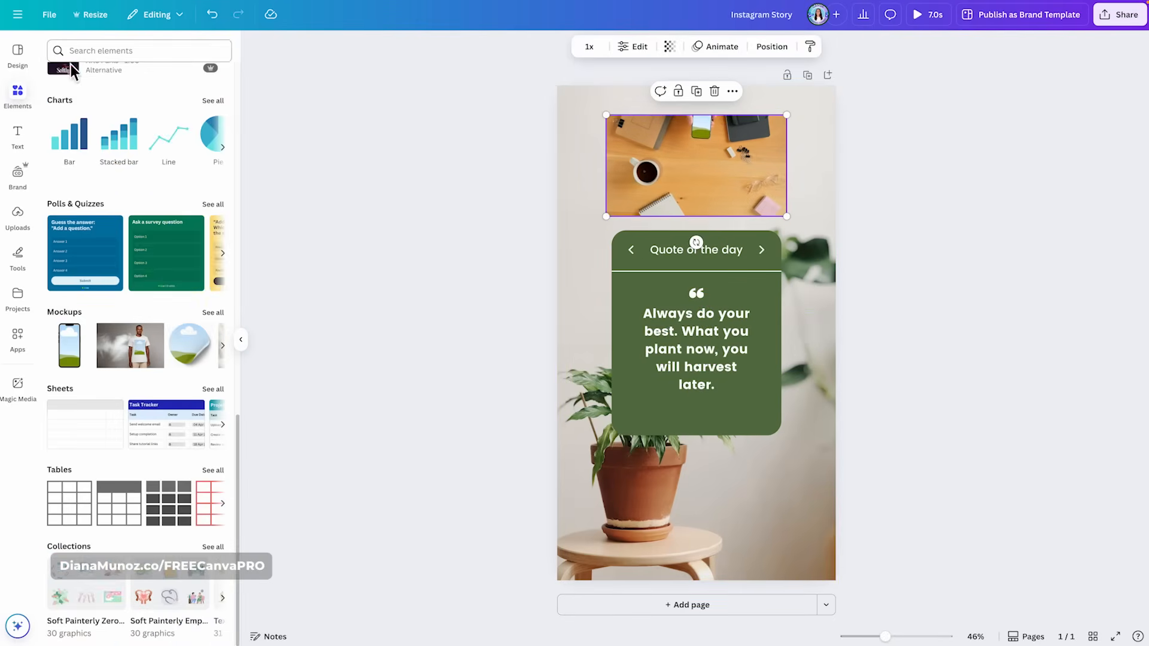
- Fill the video mockup's phone screen with the potted plant photo, preview it, and delete the mockup
scroll(164, 317, up, 10)
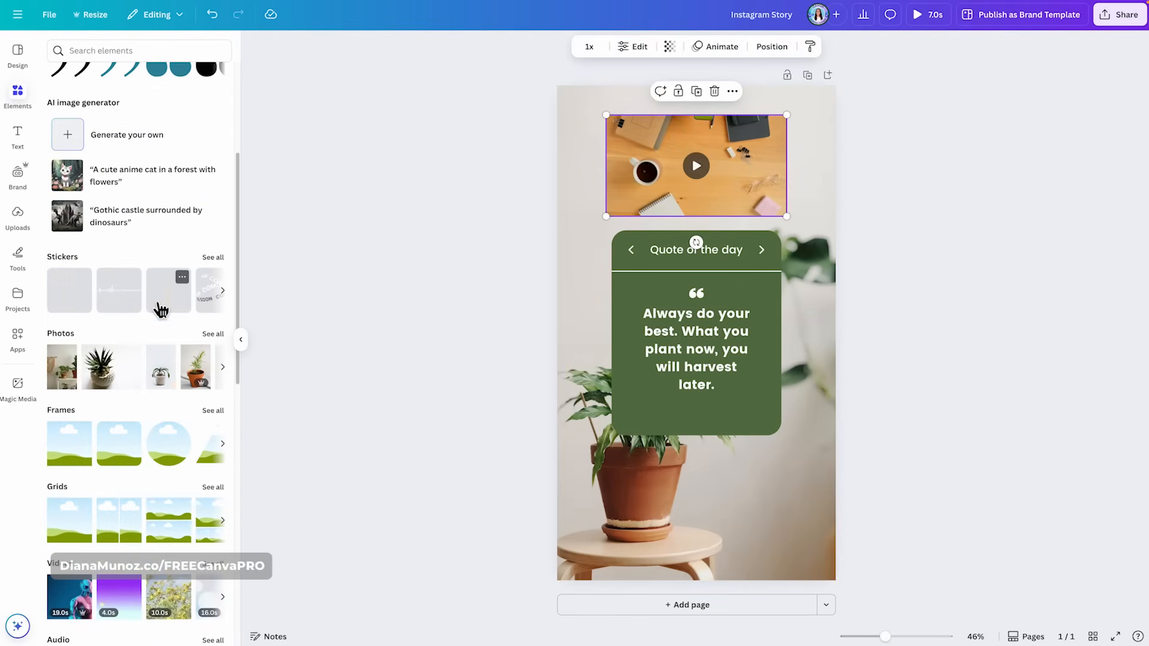
drag(63, 368, 680, 148)
click(703, 169)
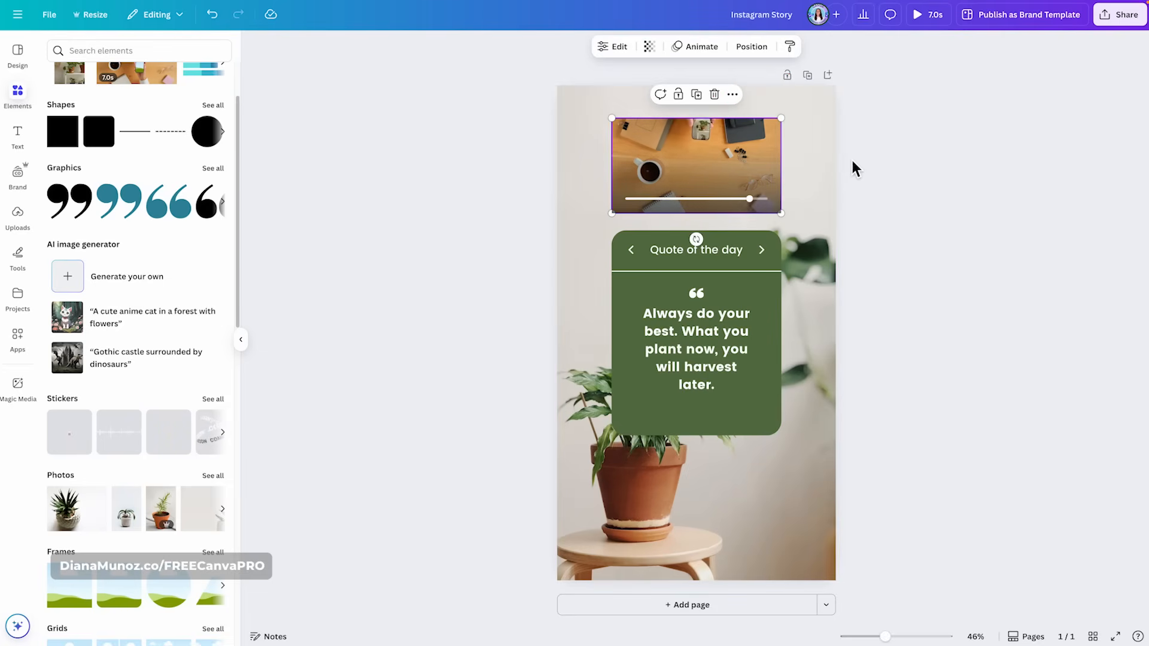
click(714, 94)
- Browse the sheet templates, insert the Price List sheet, and move it to the lower edge of the page
scroll(137, 396, down, 12)
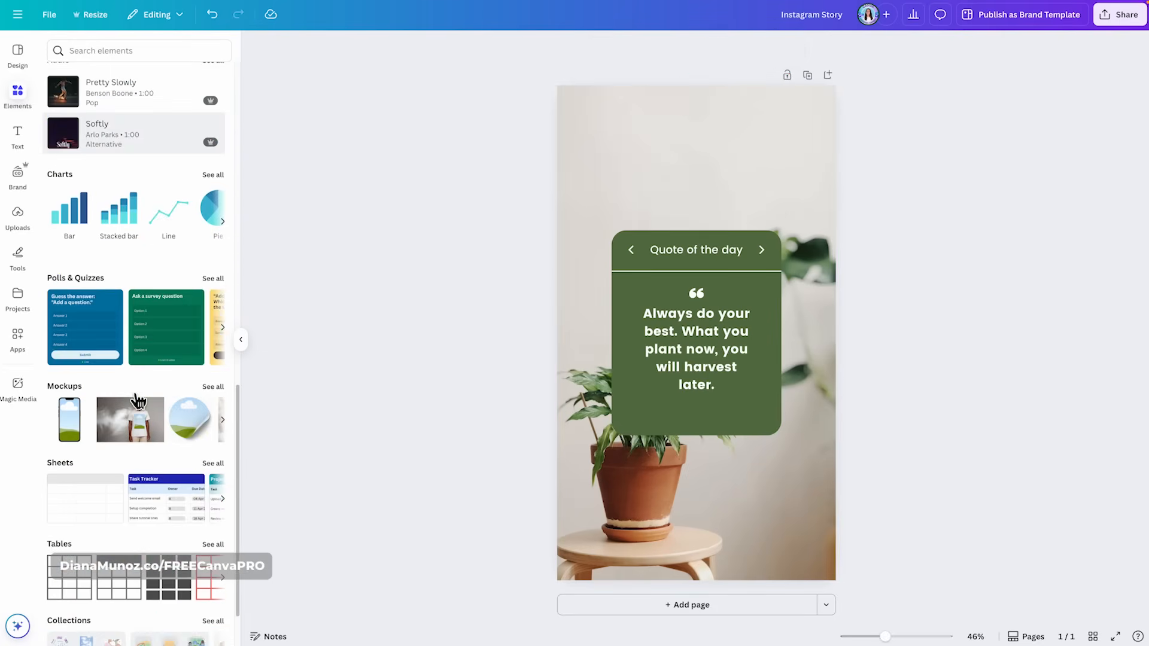
scroll(139, 396, down, 2)
click(225, 424)
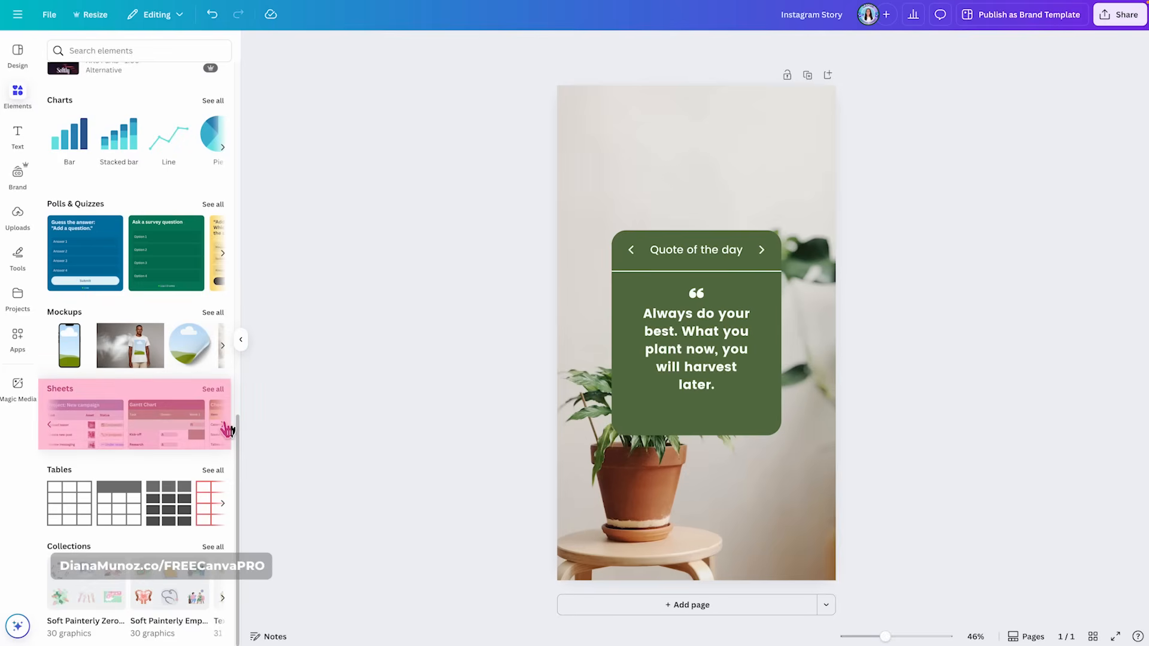
click(225, 426)
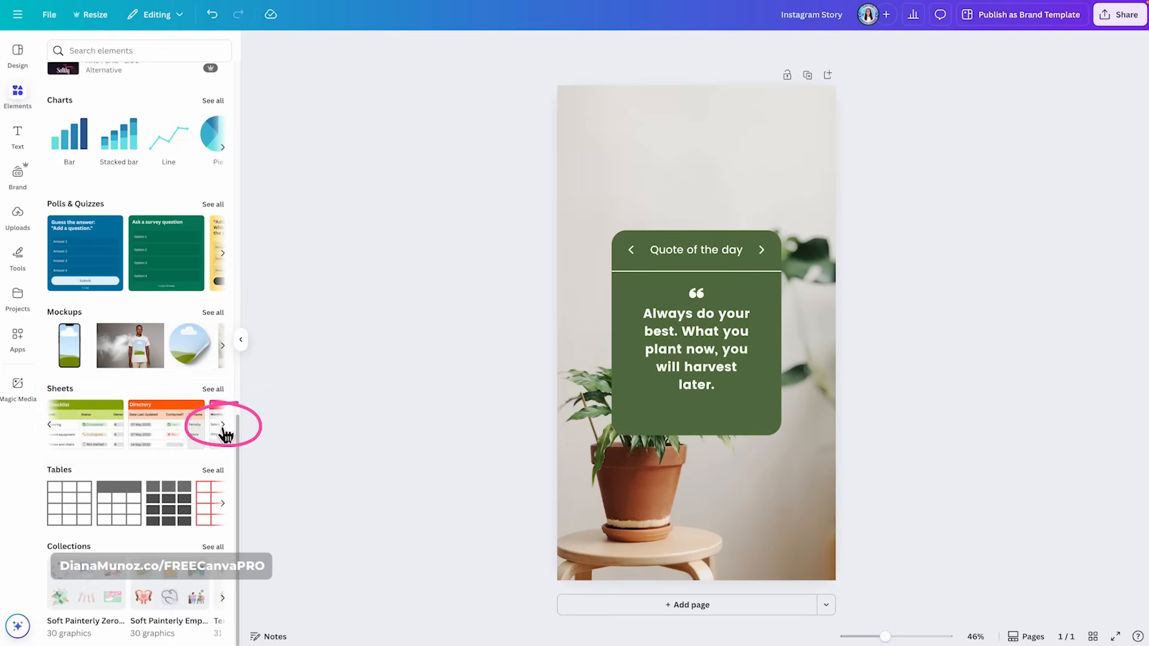
click(224, 426)
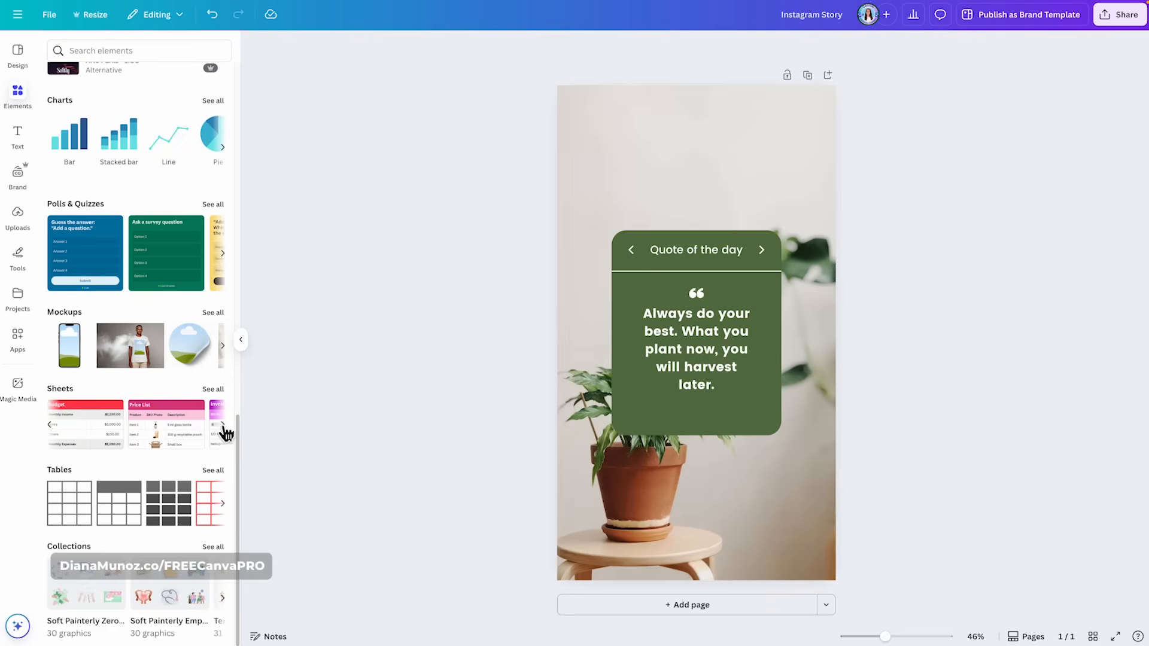
click(178, 428)
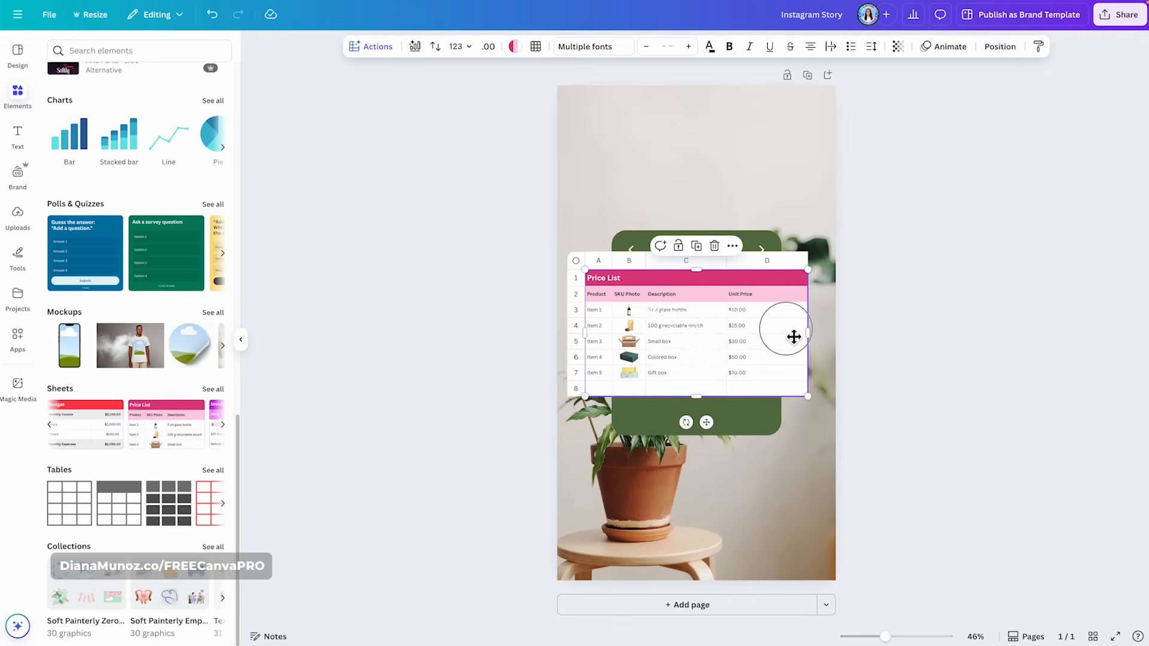
drag(794, 337, 808, 517)
- Set Item 2's unit price to $20.00 and put the purple photo in cell B8 of the price list, then remove the sheet
double_click(787, 511)
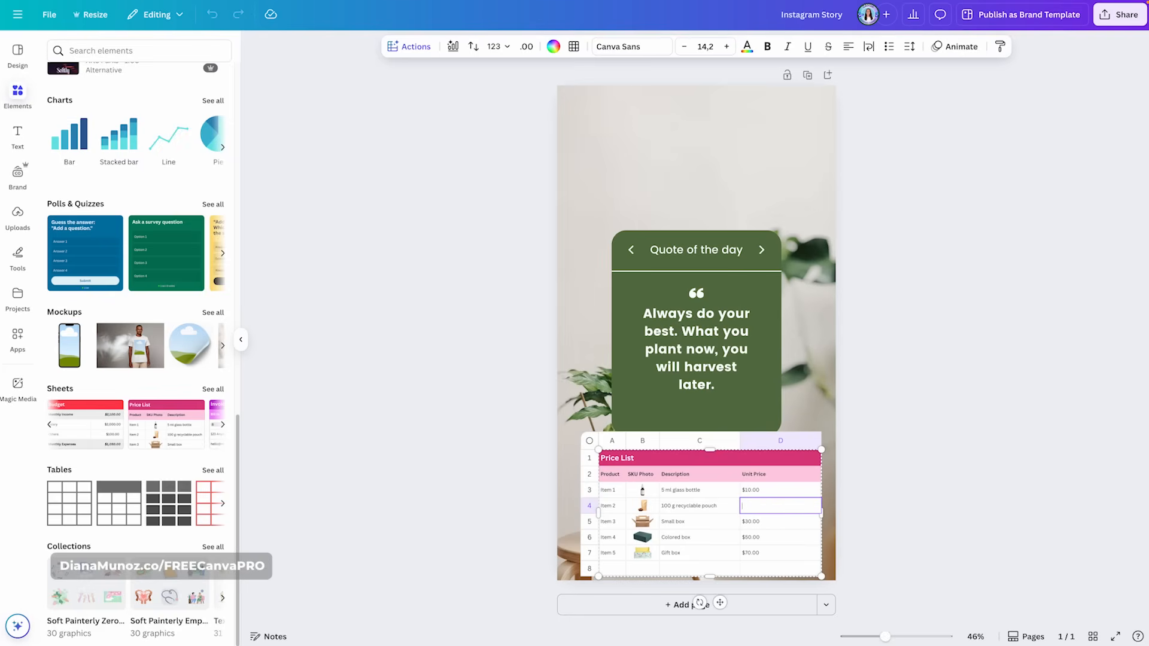
scroll(137, 287, up, 15)
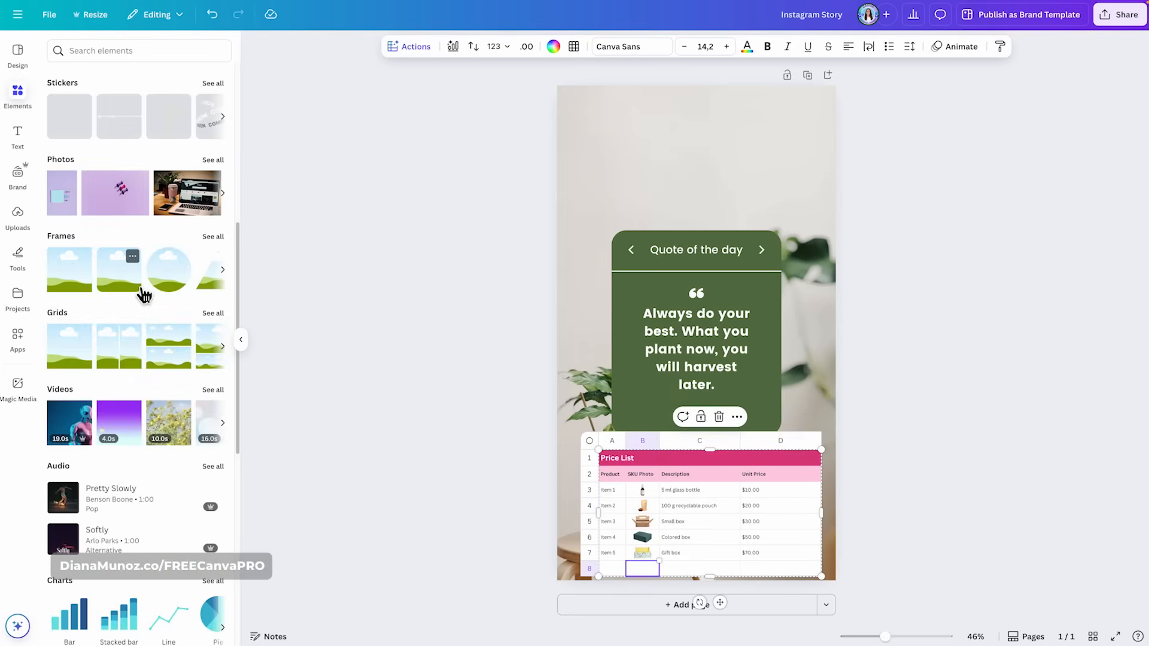
drag(129, 281, 645, 569)
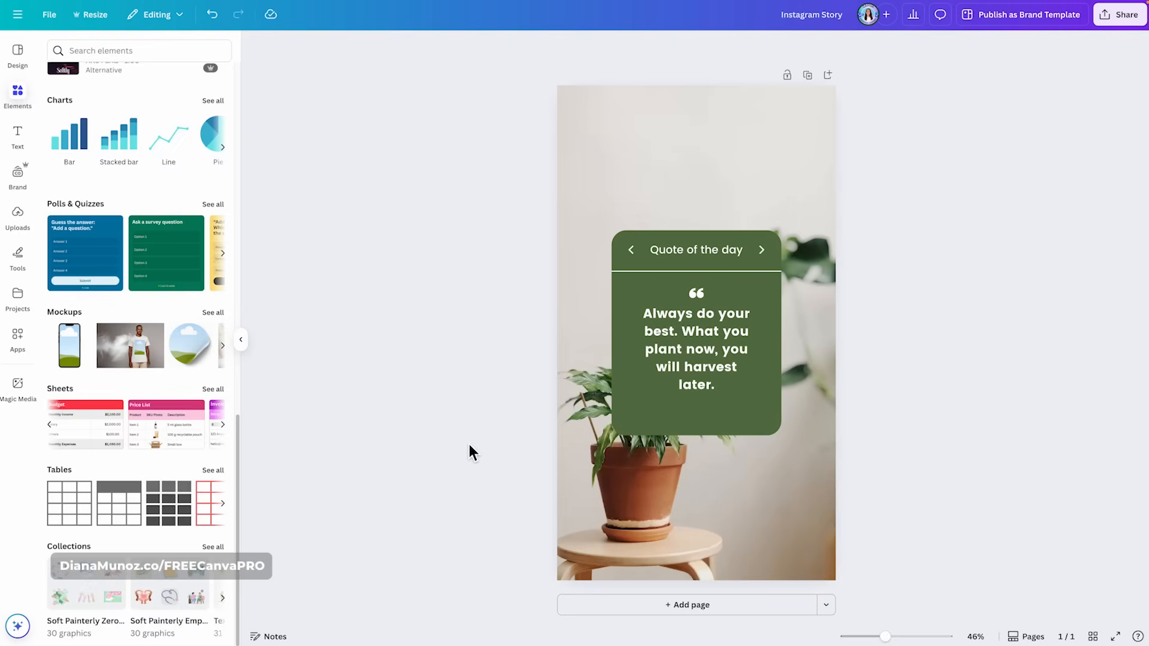
- Look through the full tables library and the element collections, and return to the start of the elements overview
click(215, 471)
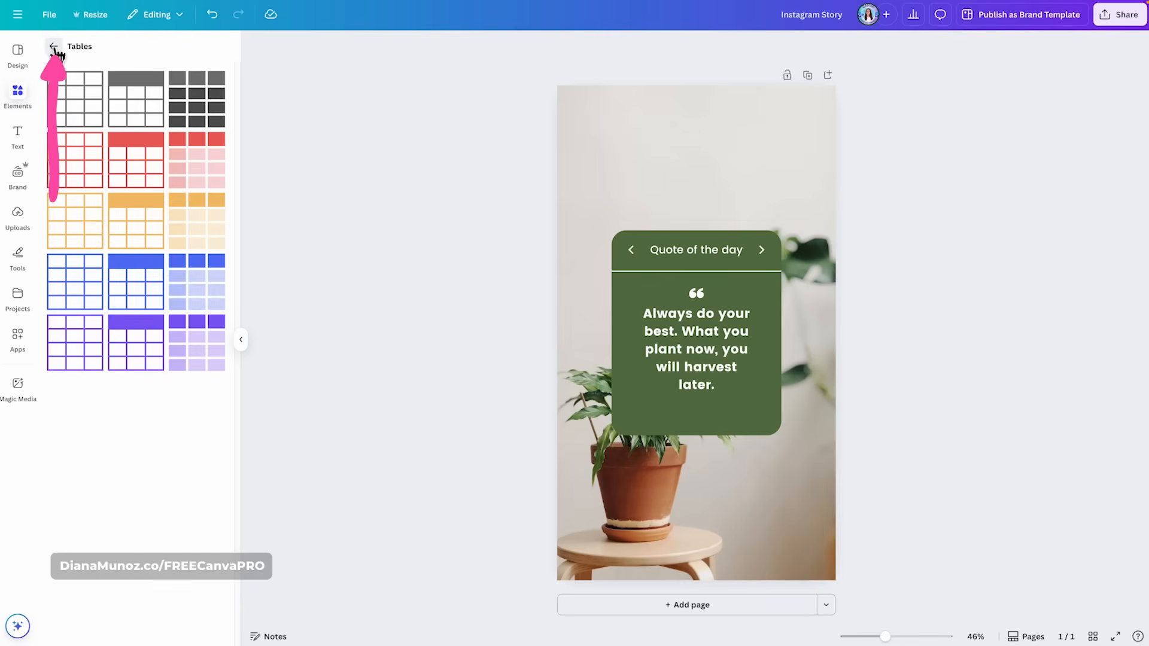
click(54, 46)
scroll(165, 519, down, 1)
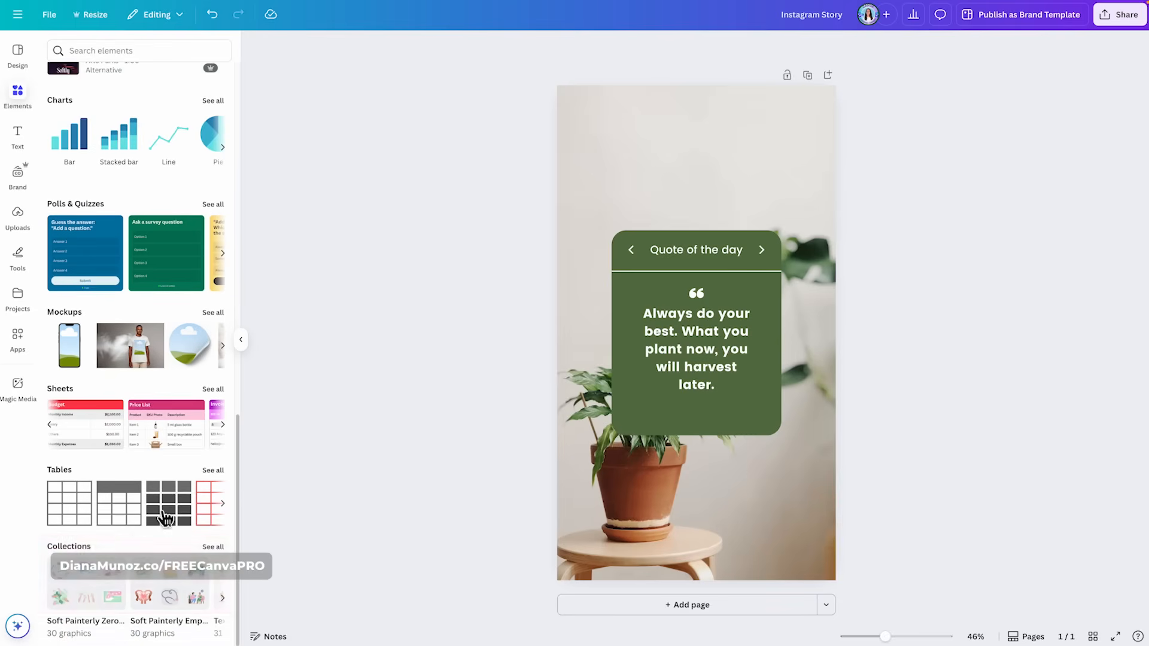
click(213, 545)
scroll(225, 475, up, 12)
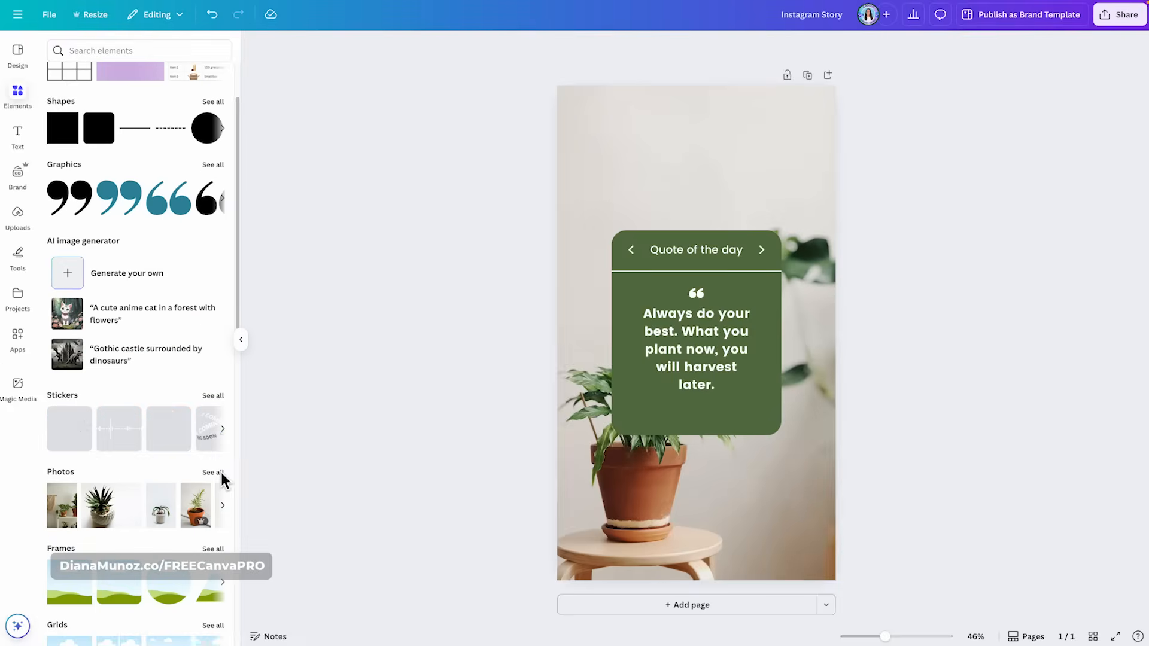
scroll(222, 478, up, 3)
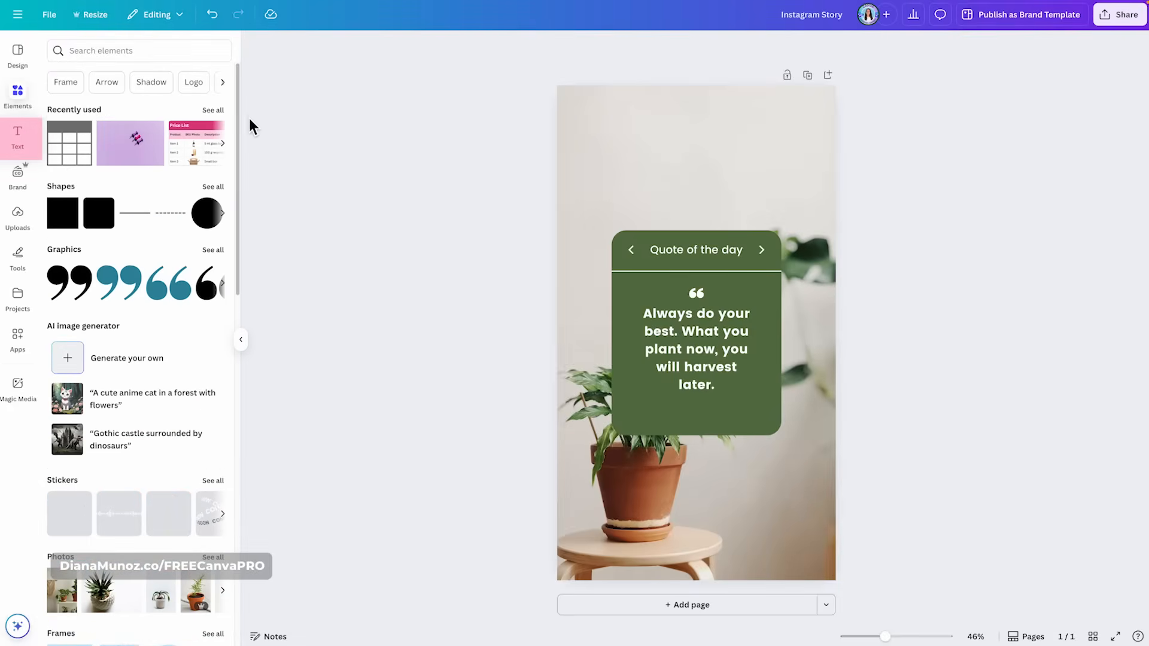
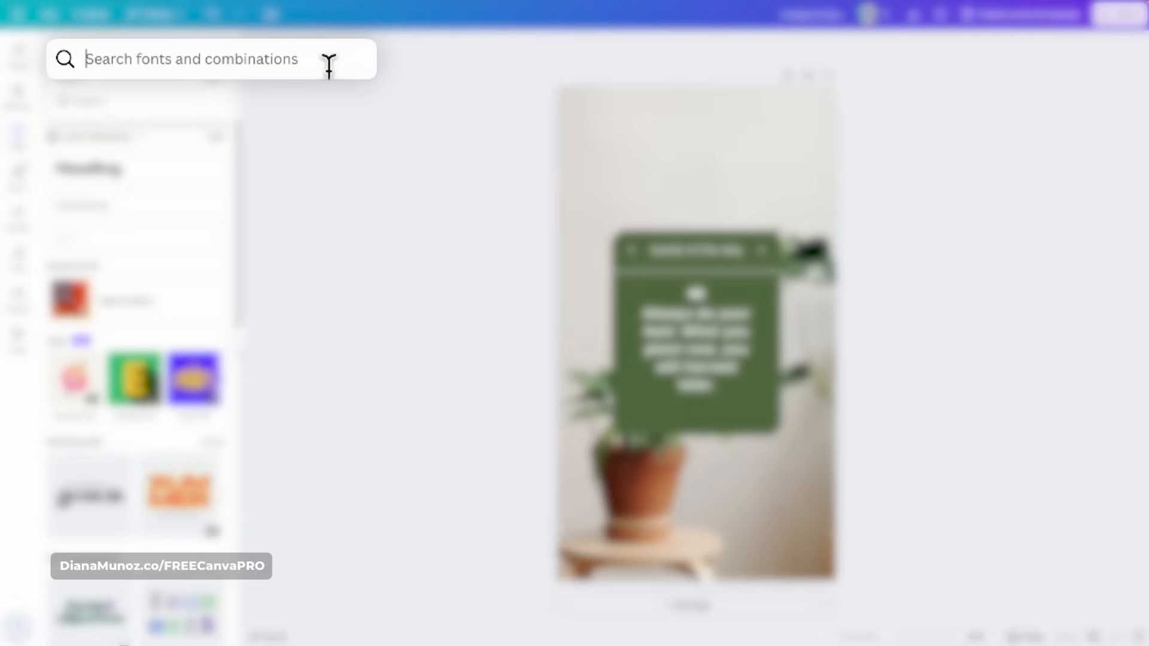
- Search the fonts for "montserrat", add a Montserrat text, and place it above the quote card
text(montserrat)
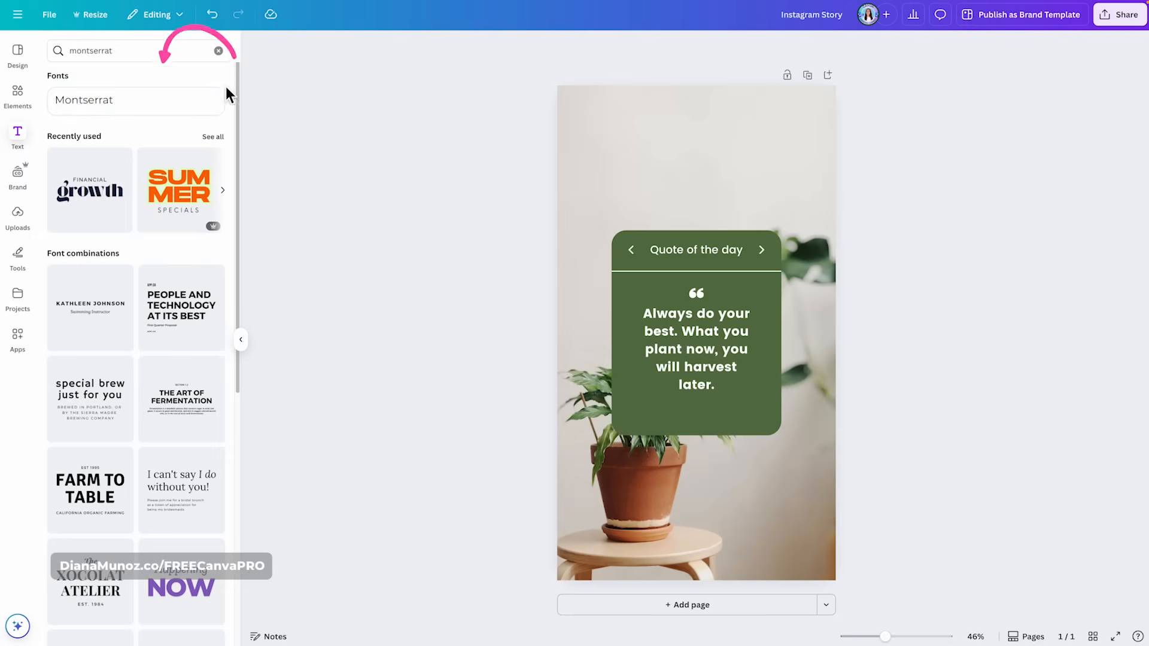
click(146, 99)
drag(694, 326, 628, 177)
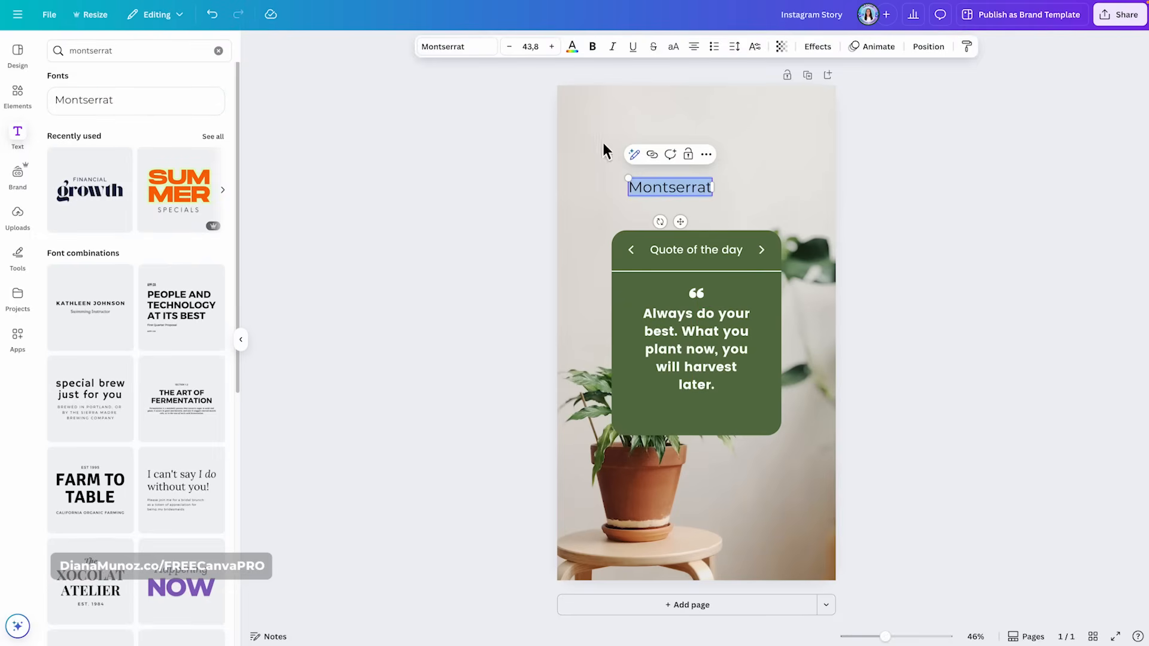
- Add the "Swimming Instructor" font combination above the Montserrat text and check which font each of its lines uses
scroll(156, 129, down, 2)
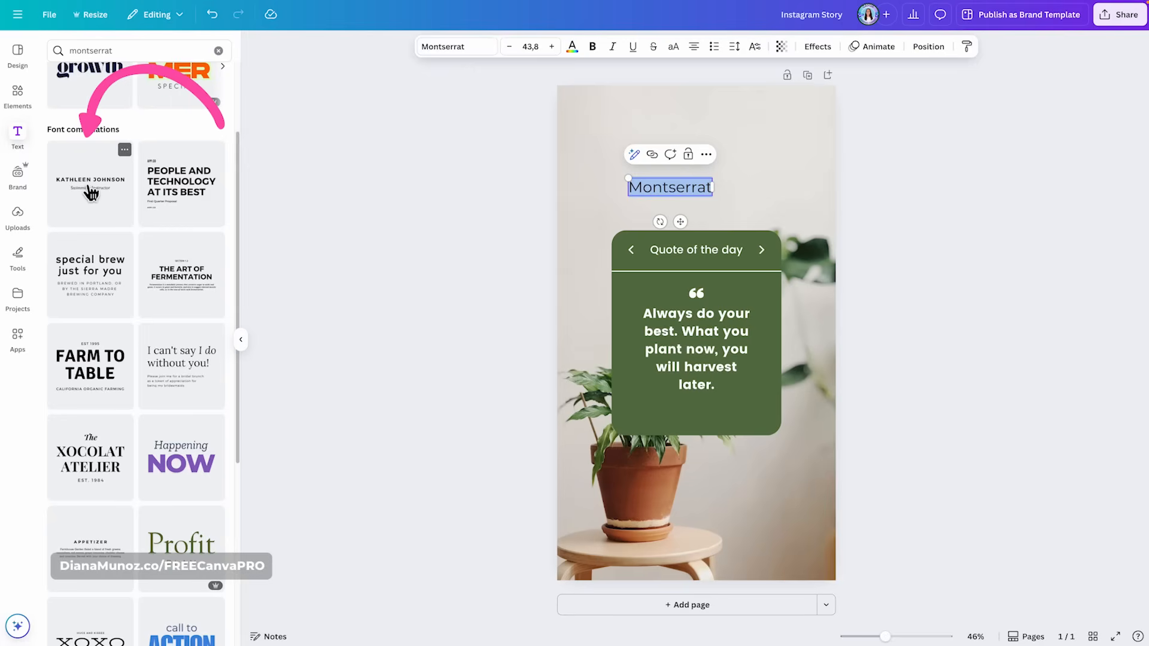
drag(102, 188, 774, 148)
drag(731, 244, 733, 245)
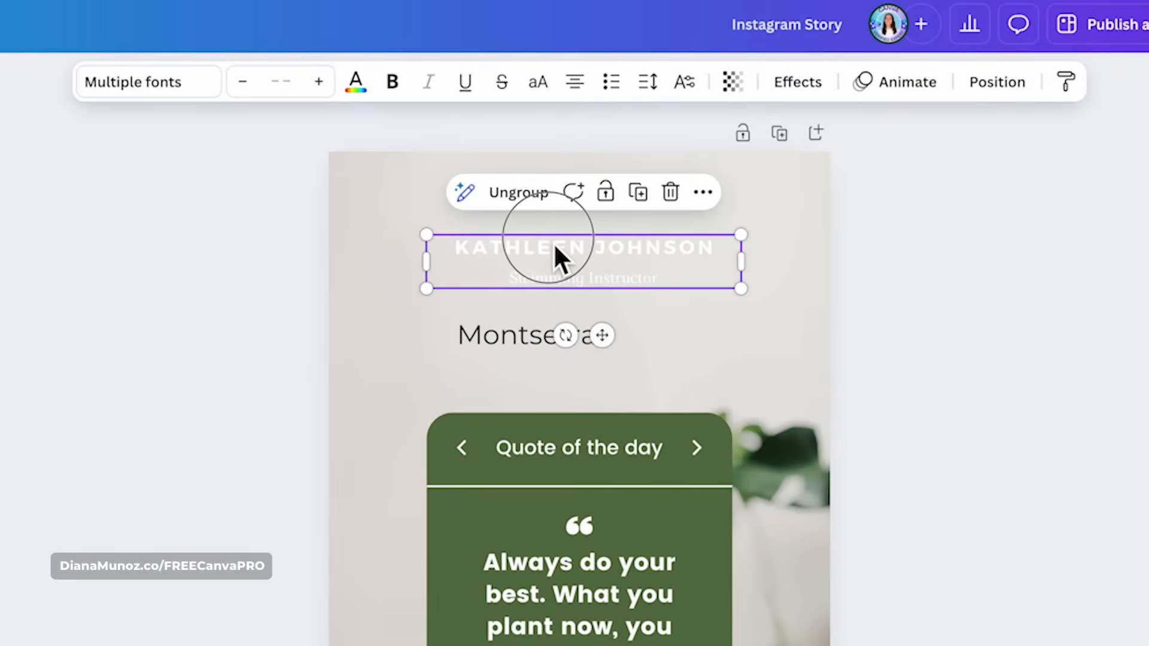
click(555, 246)
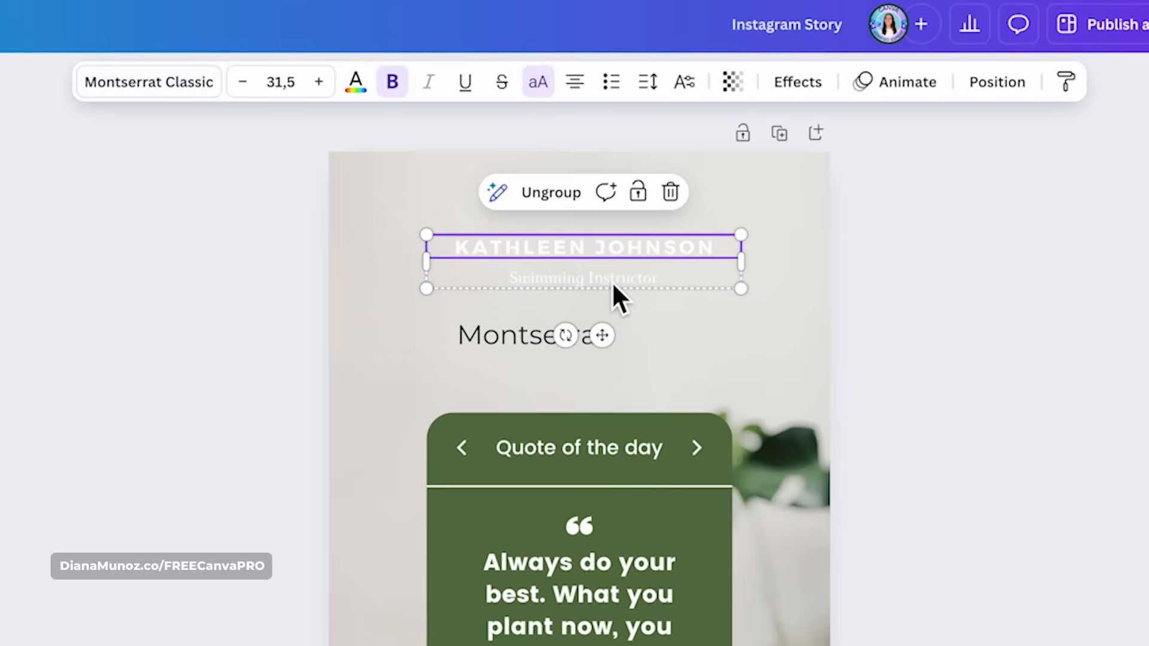
click(665, 280)
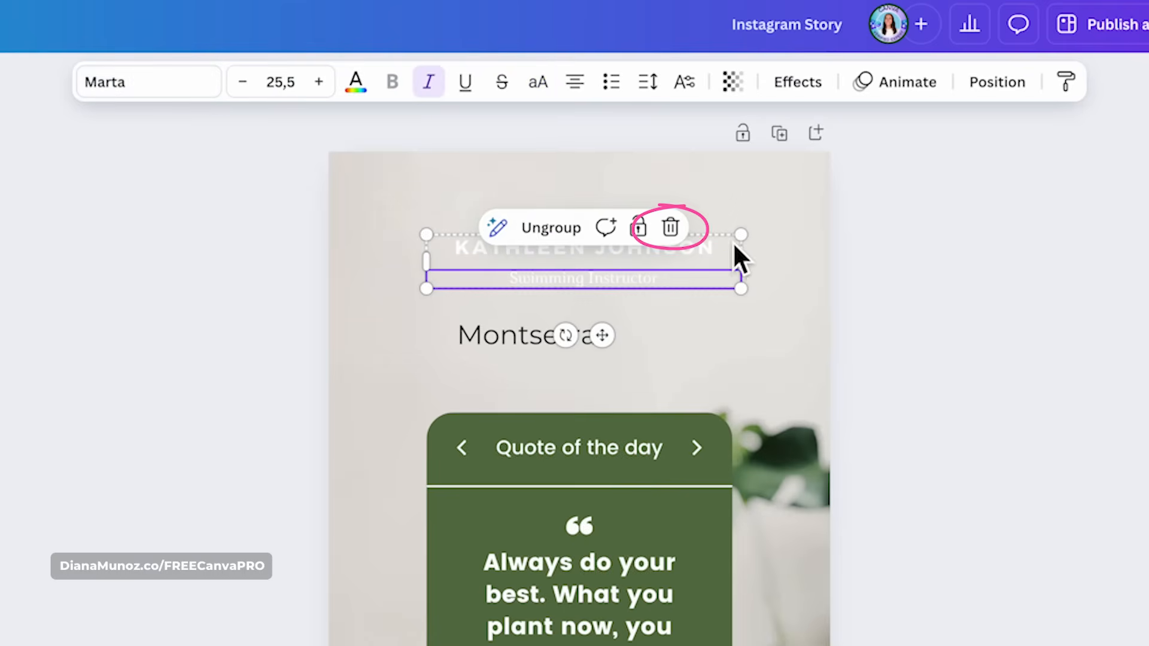
- Delete the font combination and the Montserrat text from the page, and clear the font search
click(670, 228)
key(Delete)
click(602, 338)
key(Delete)
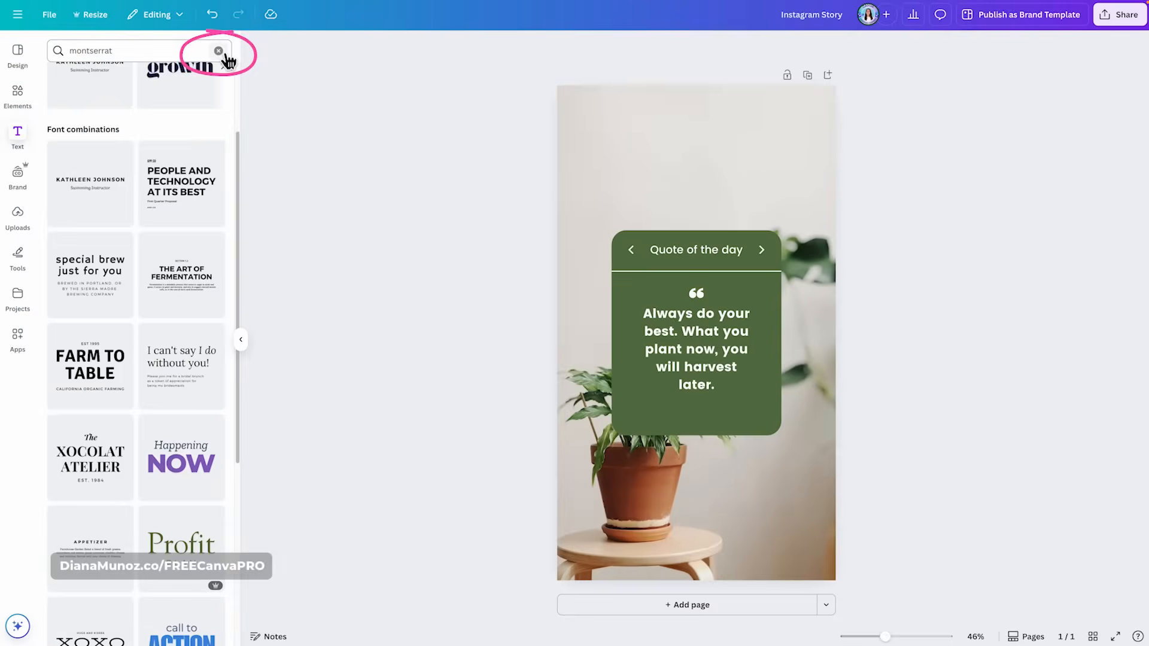
click(219, 51)
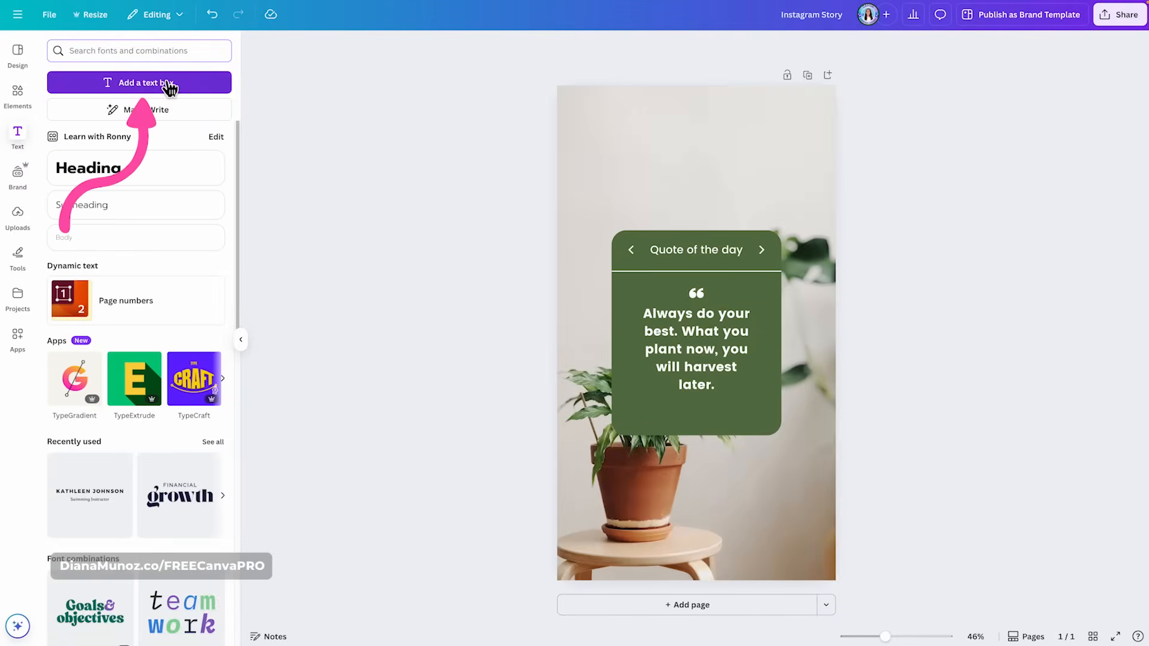
- Add two default paragraph text boxes, moving each one above the quote card, and remove both
click(133, 87)
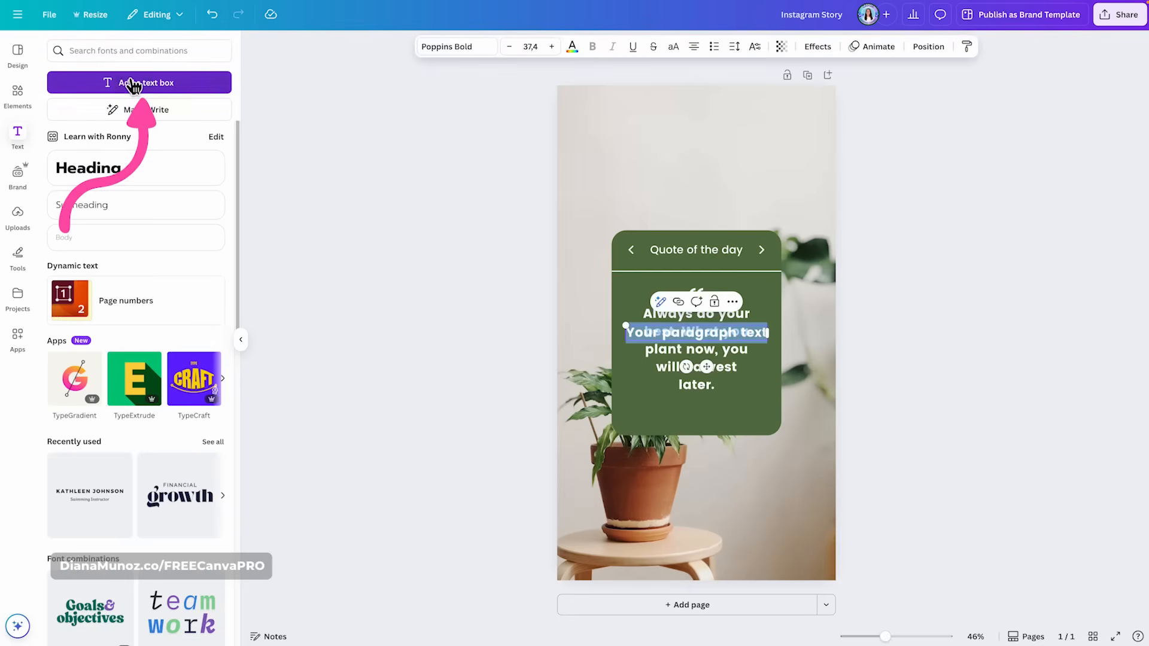
drag(712, 374, 717, 218)
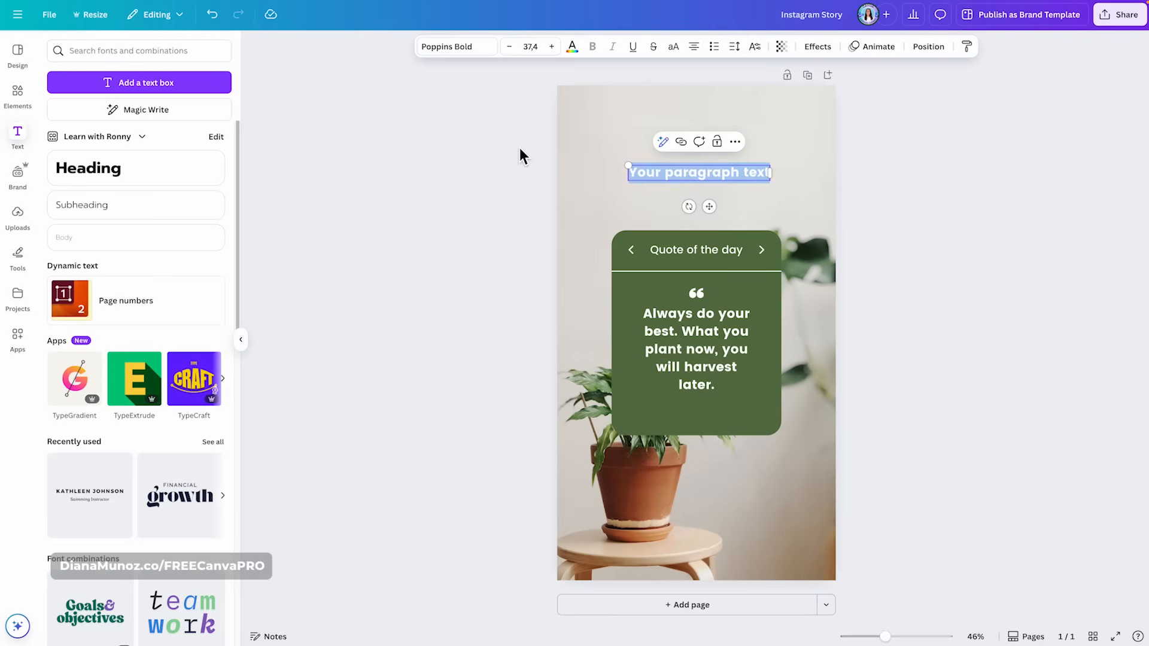
click(512, 193)
key(t)
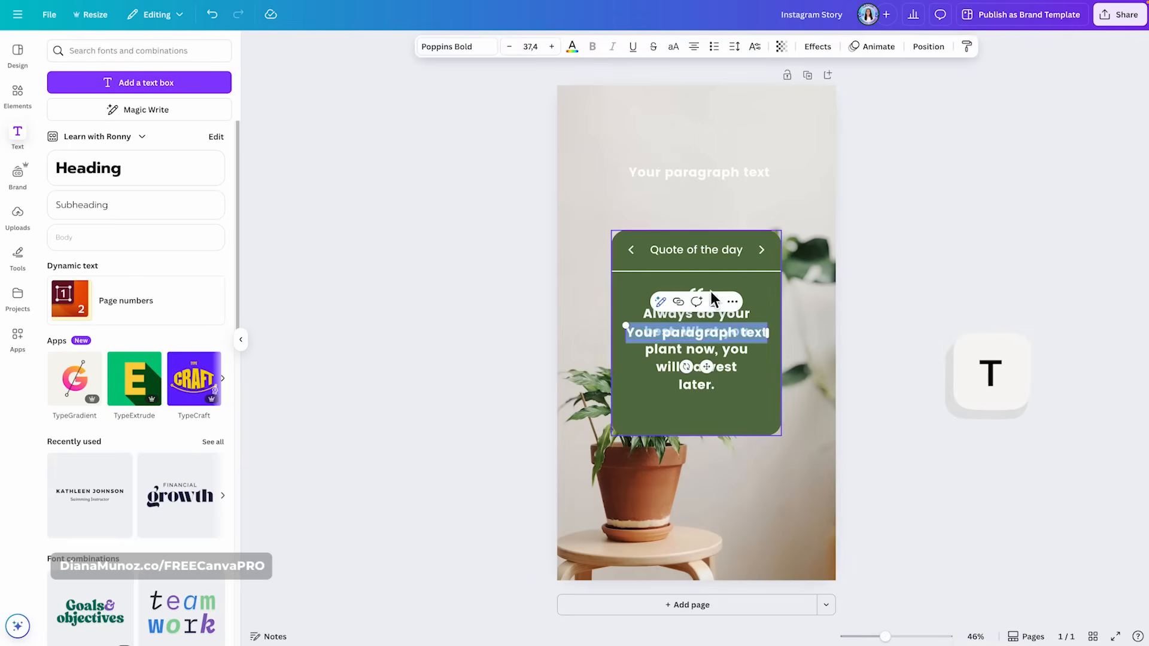
drag(704, 312, 712, 220)
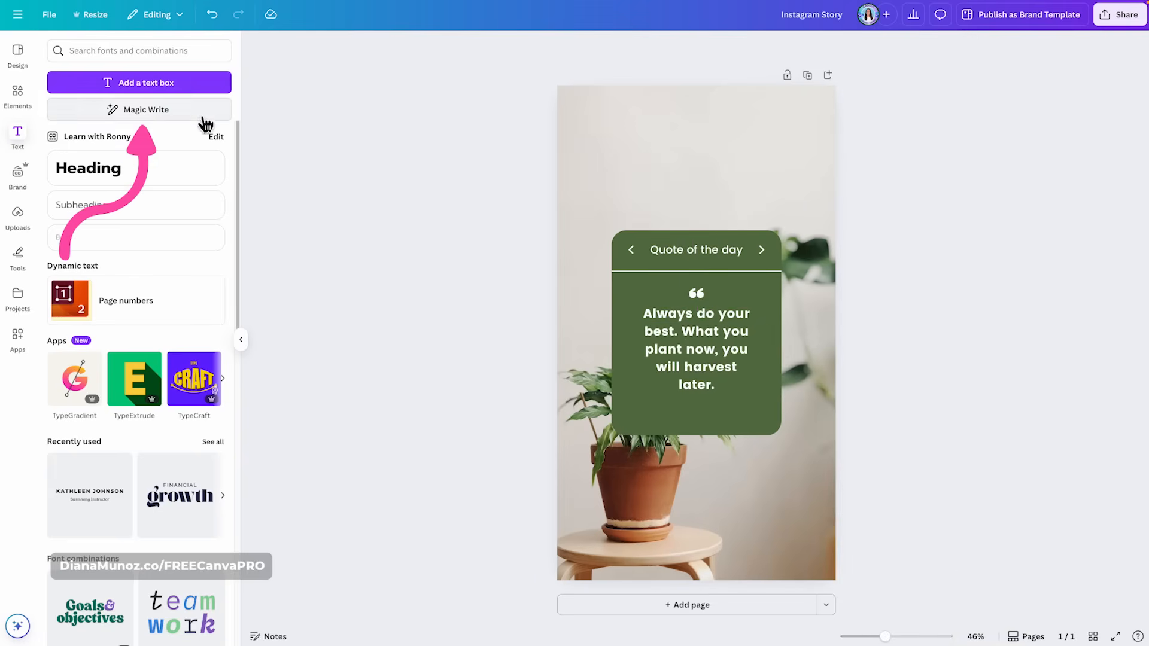
- Generate running shoe marketing ideas with Magic Write from its suggested example prompt and read through the draft
click(162, 110)
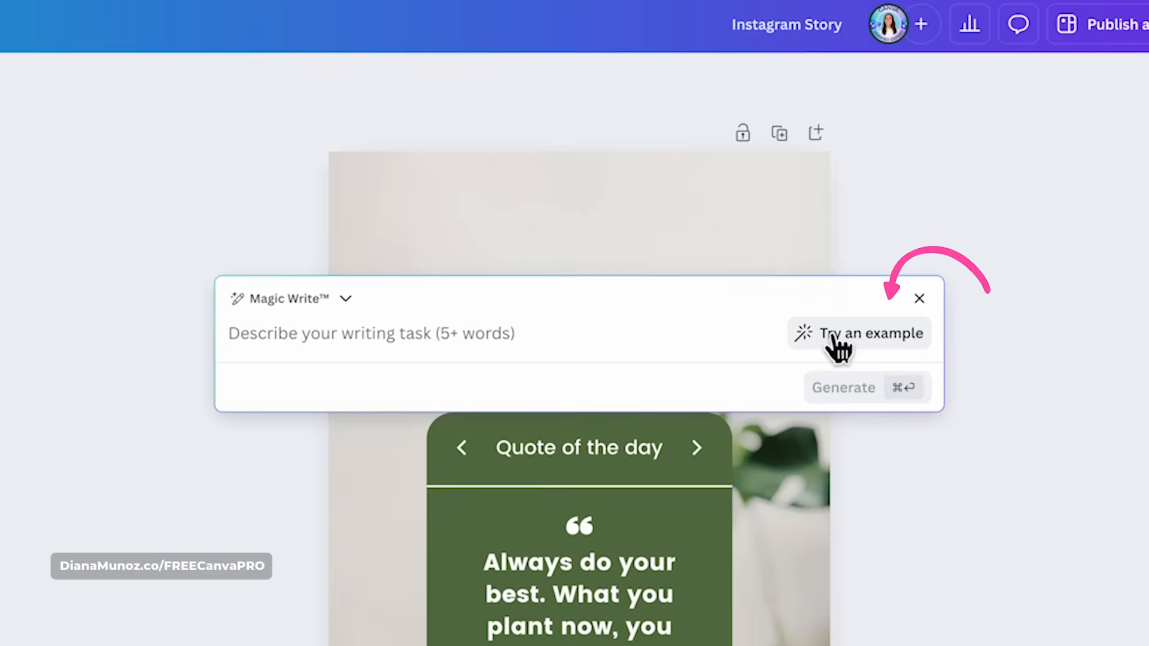
click(882, 190)
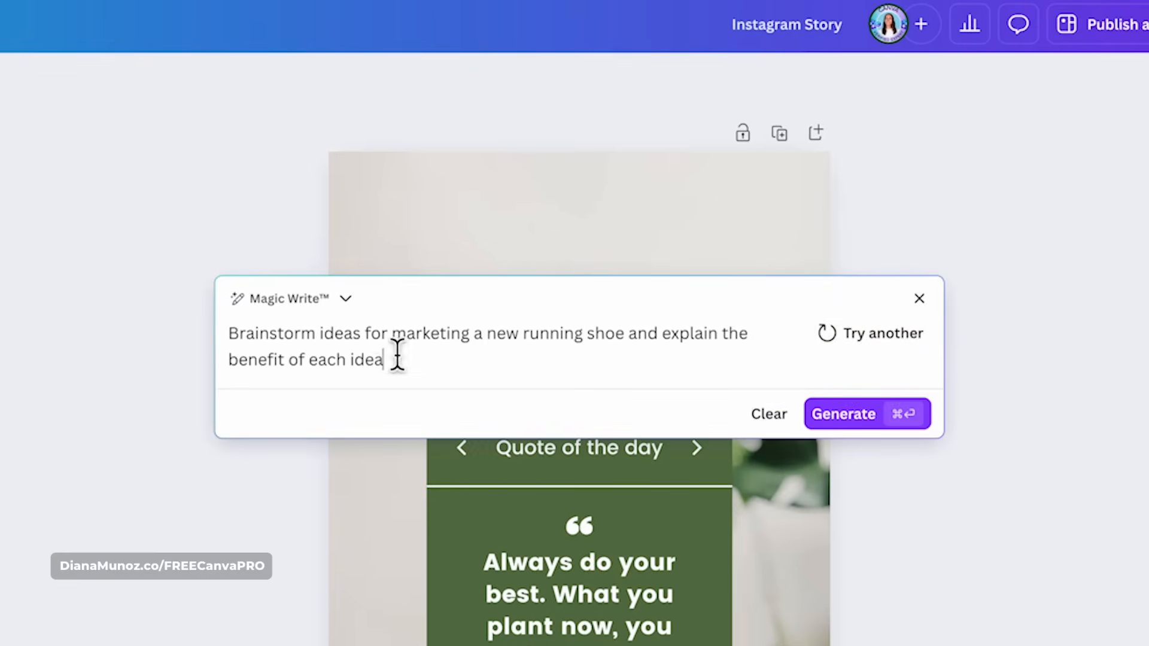
click(849, 415)
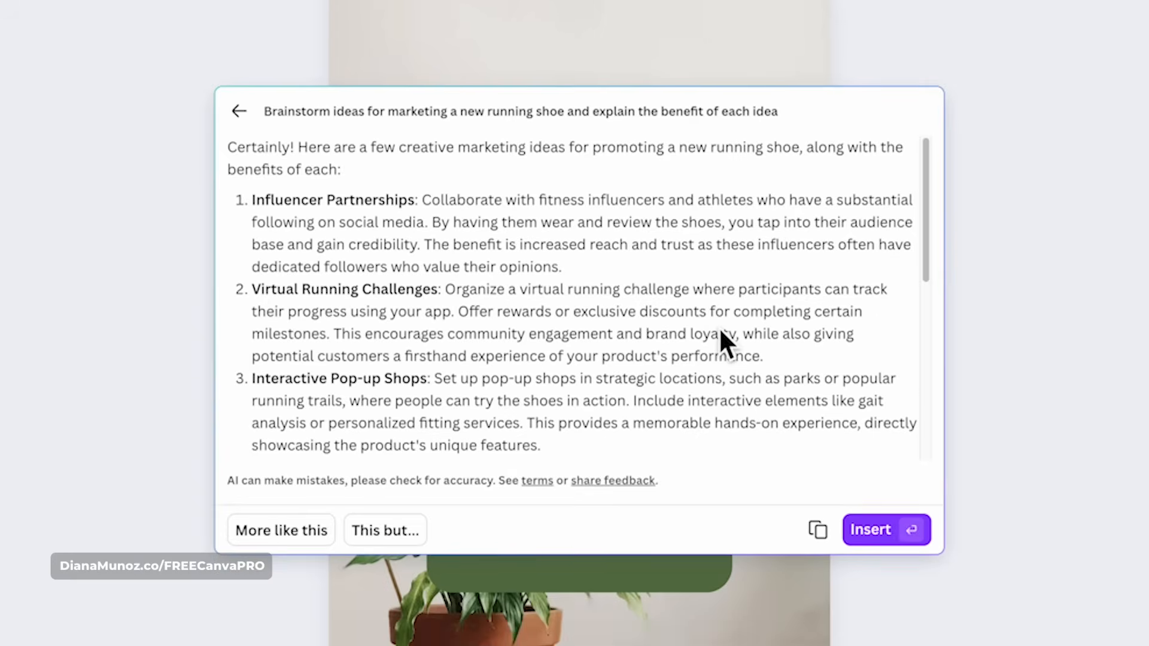
scroll(720, 325, down, 6)
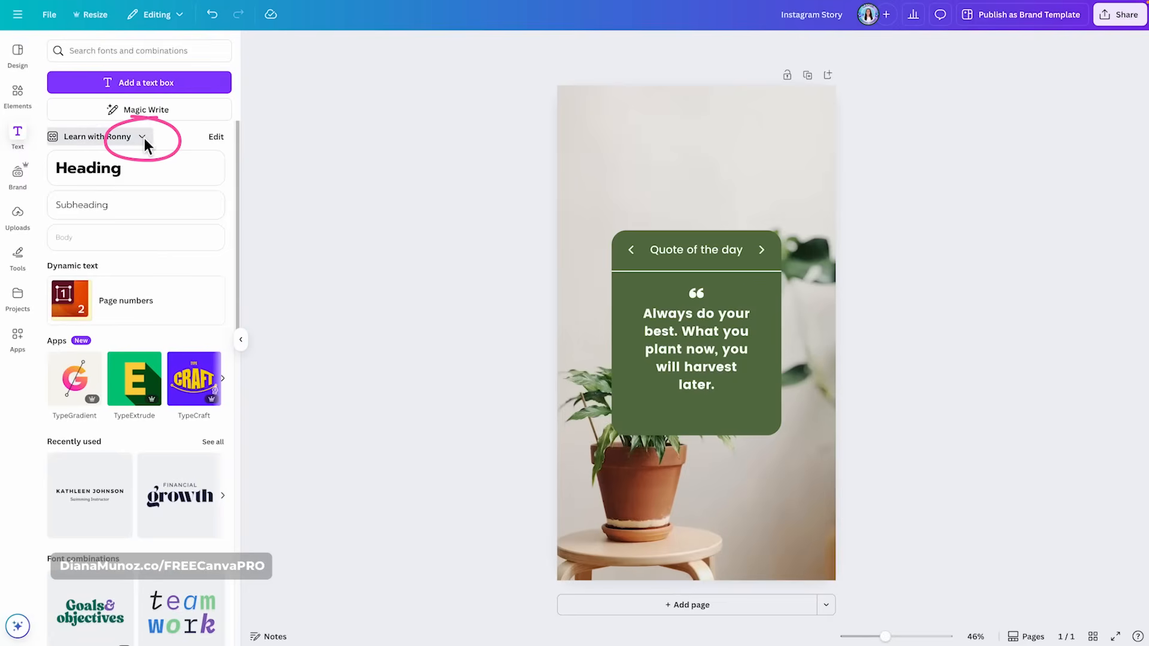
- Check which brand kits are available for the text styles, keeping the current kit
click(145, 138)
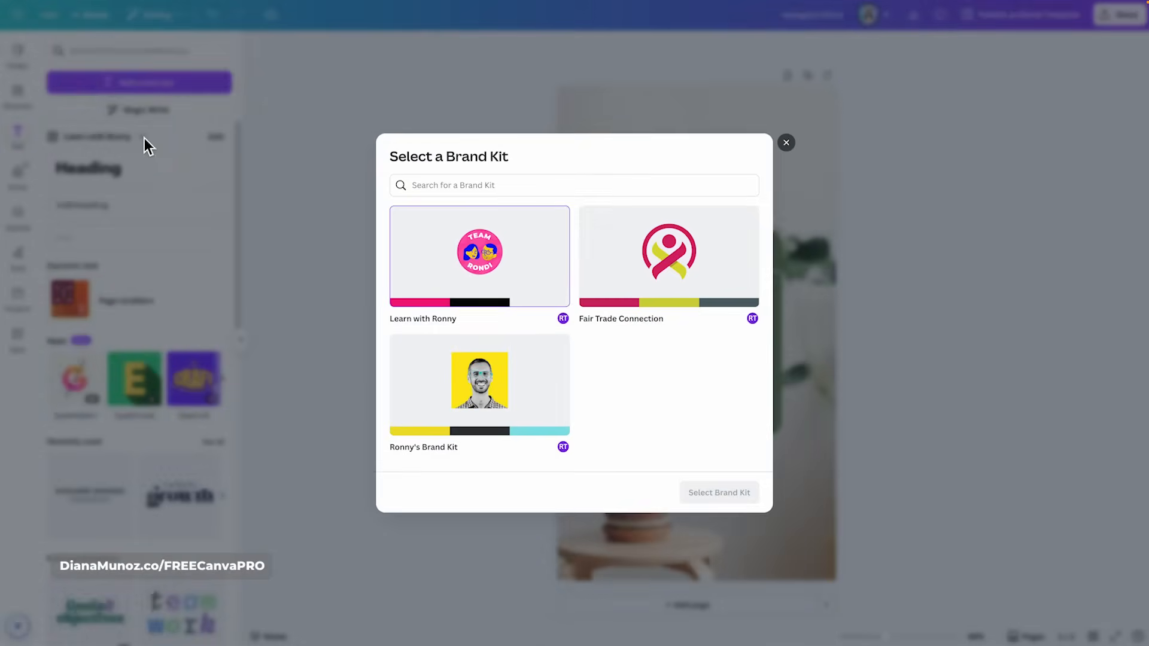
click(786, 143)
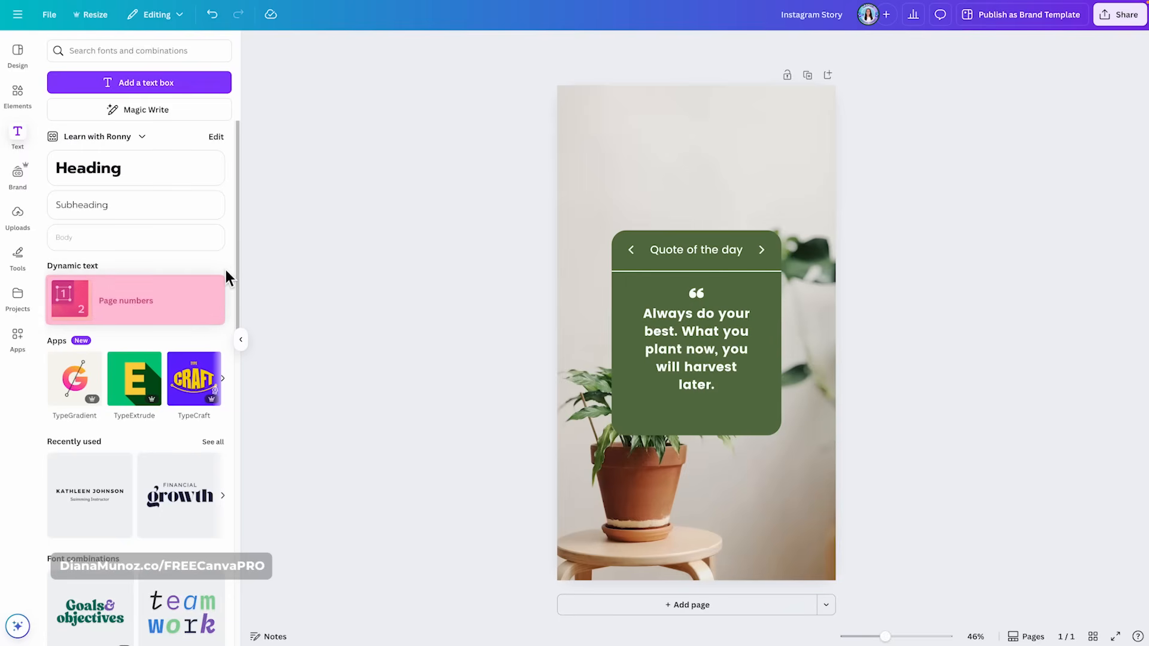
- Add dynamic page numbers to the design and append blank pages after the story page, for five pages in total
click(204, 312)
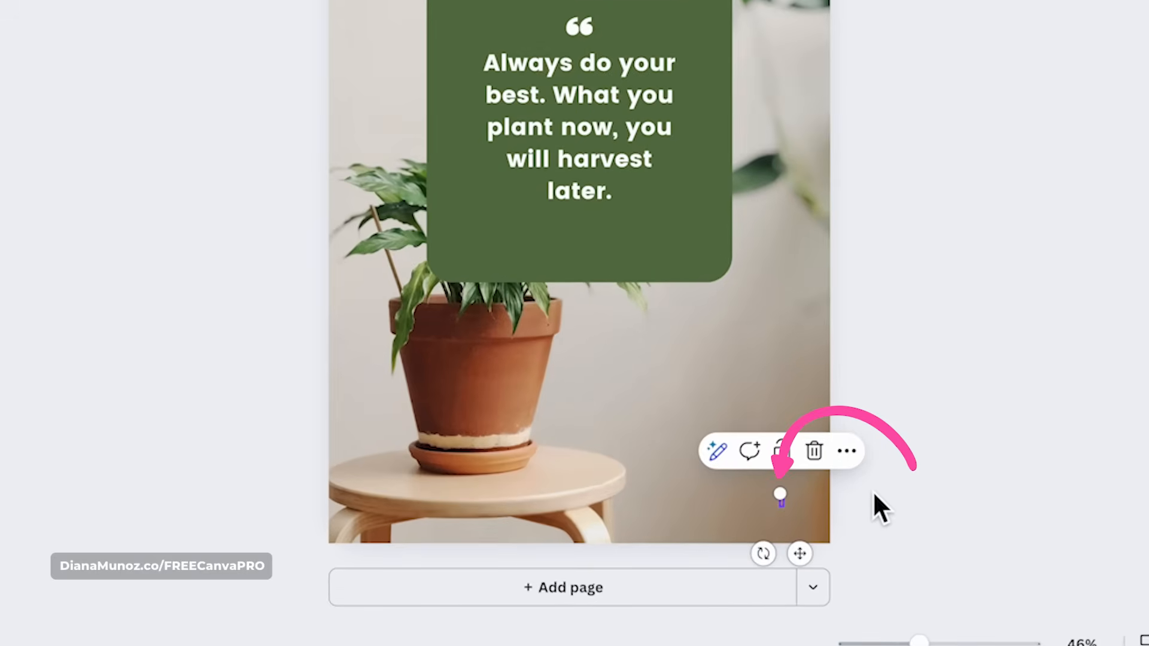
click(873, 491)
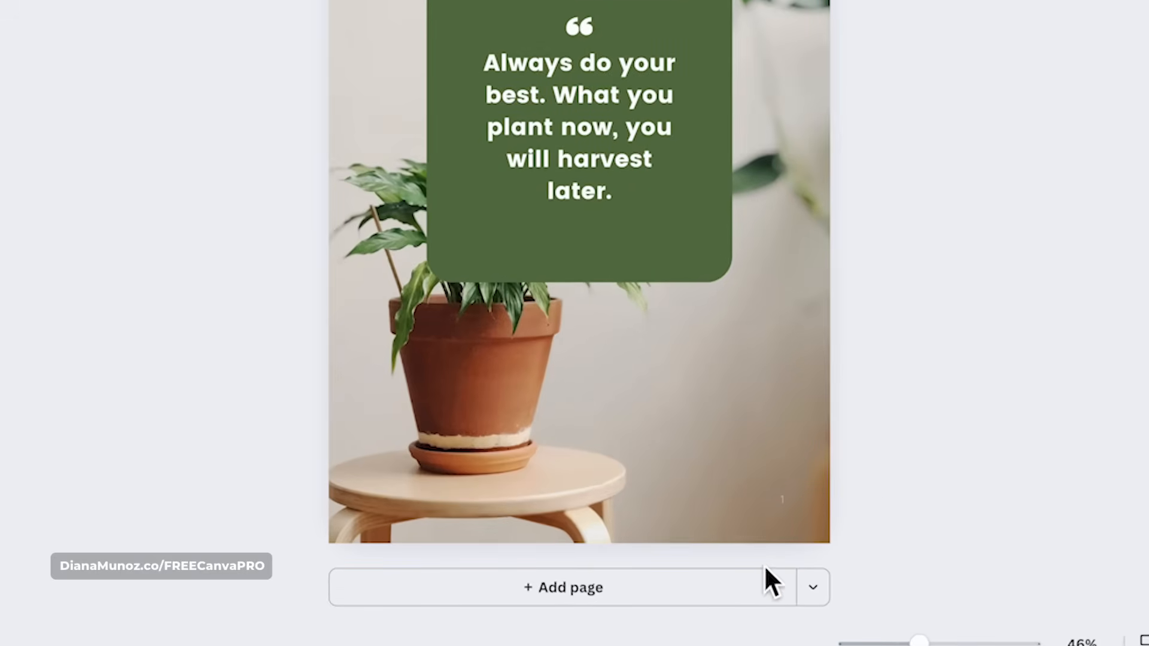
click(551, 598)
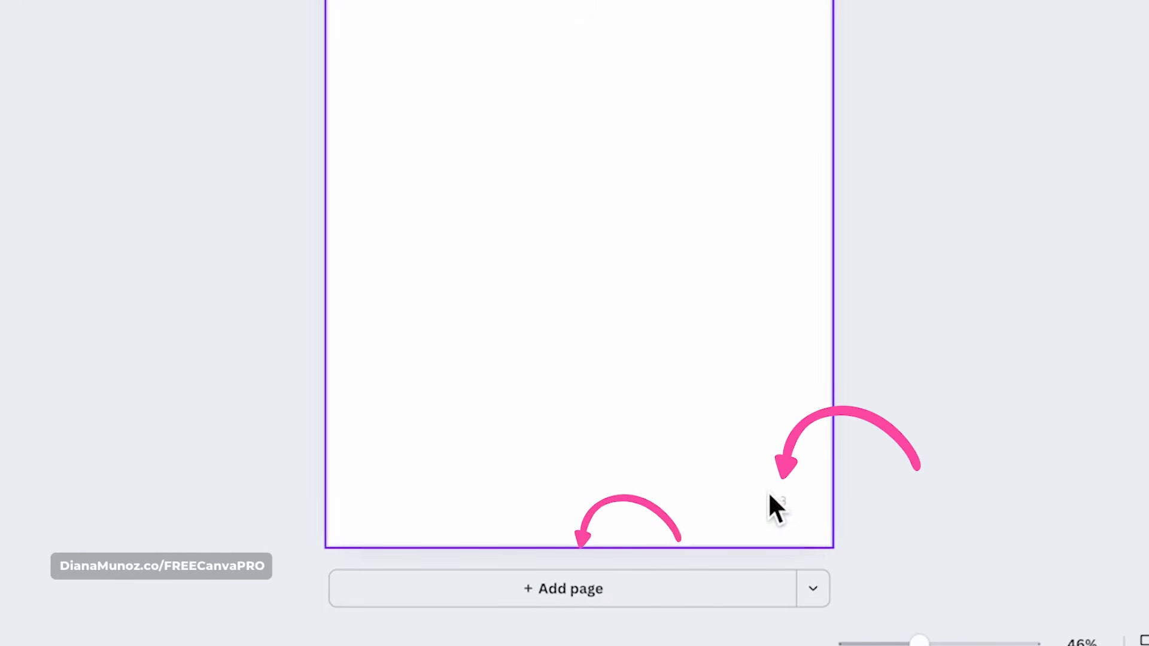
click(711, 595)
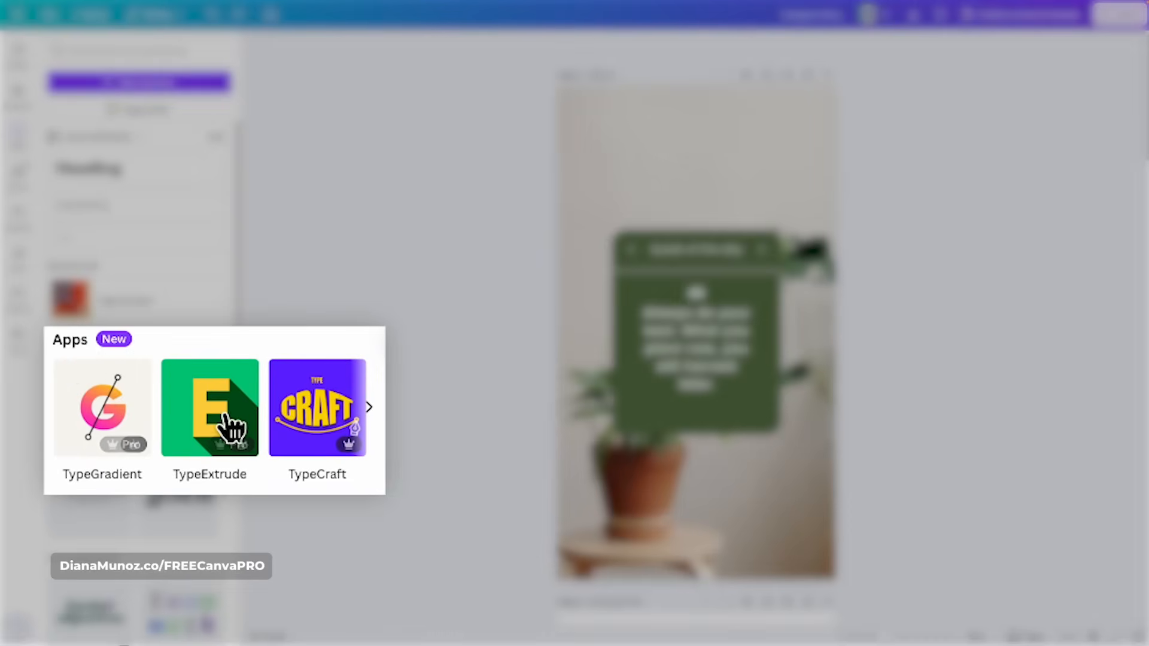
- Browse the text effect apps and look through the list of font combinations
click(370, 413)
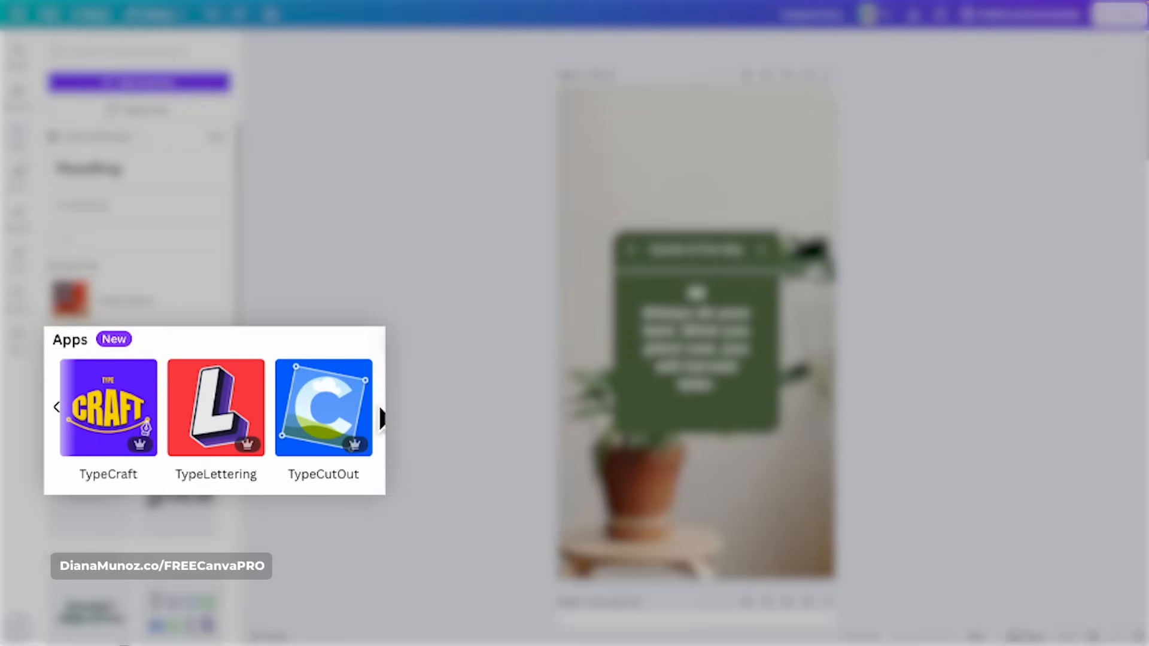
click(58, 411)
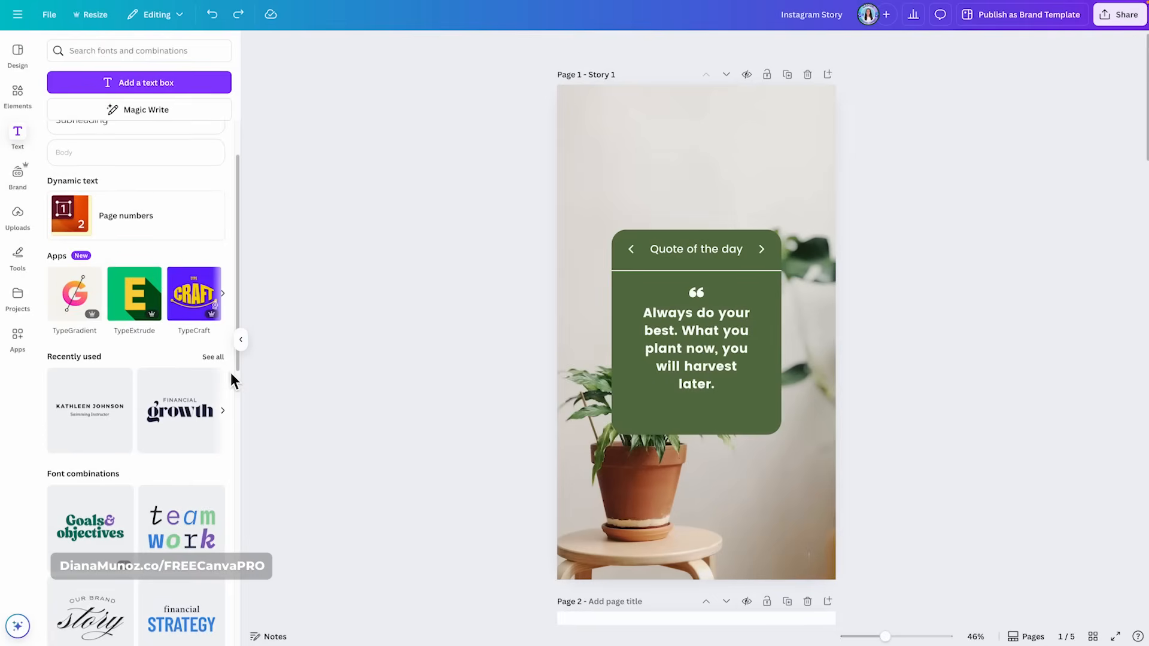
scroll(232, 371, down, 3)
scroll(232, 359, down, 3)
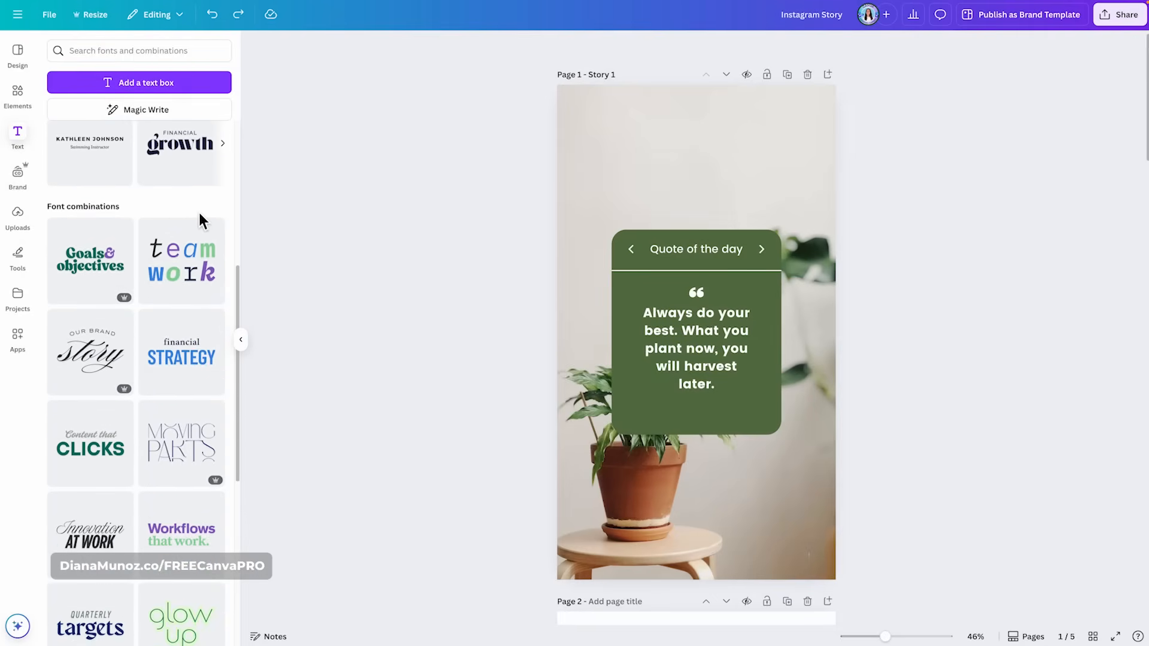
scroll(209, 215, down, 2)
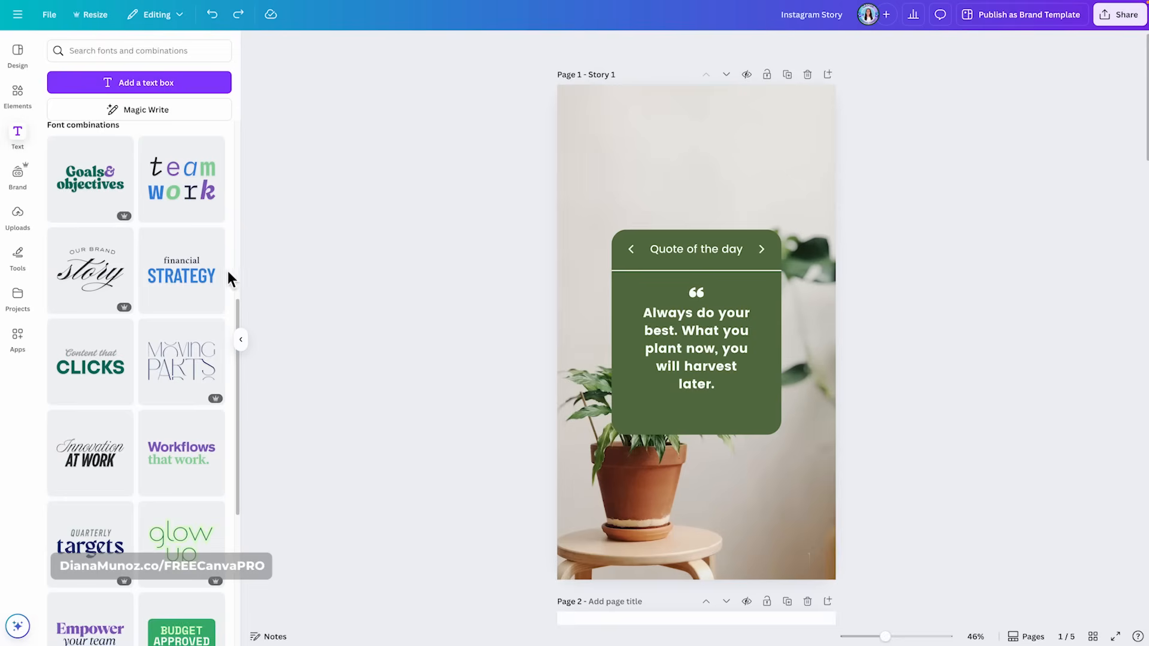
scroll(211, 305, down, 1)
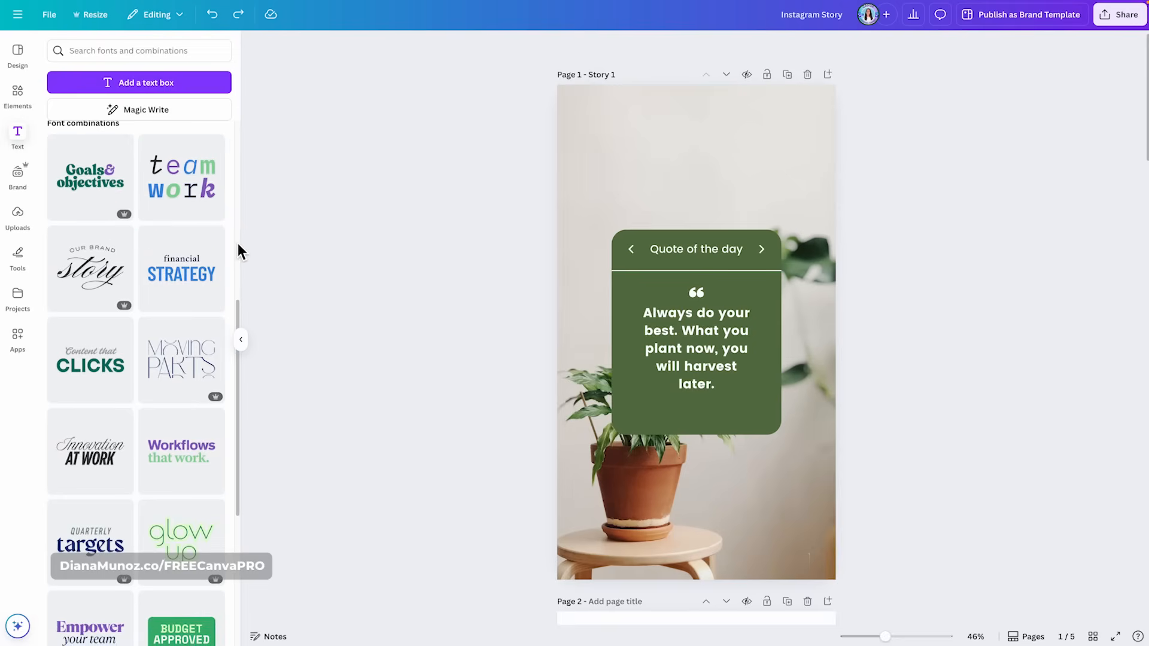
scroll(214, 282, down, 2)
- Add the "Innovation AT WORK" font combination to page 2 and check which font each of its lines uses
scroll(415, 396, down, 5)
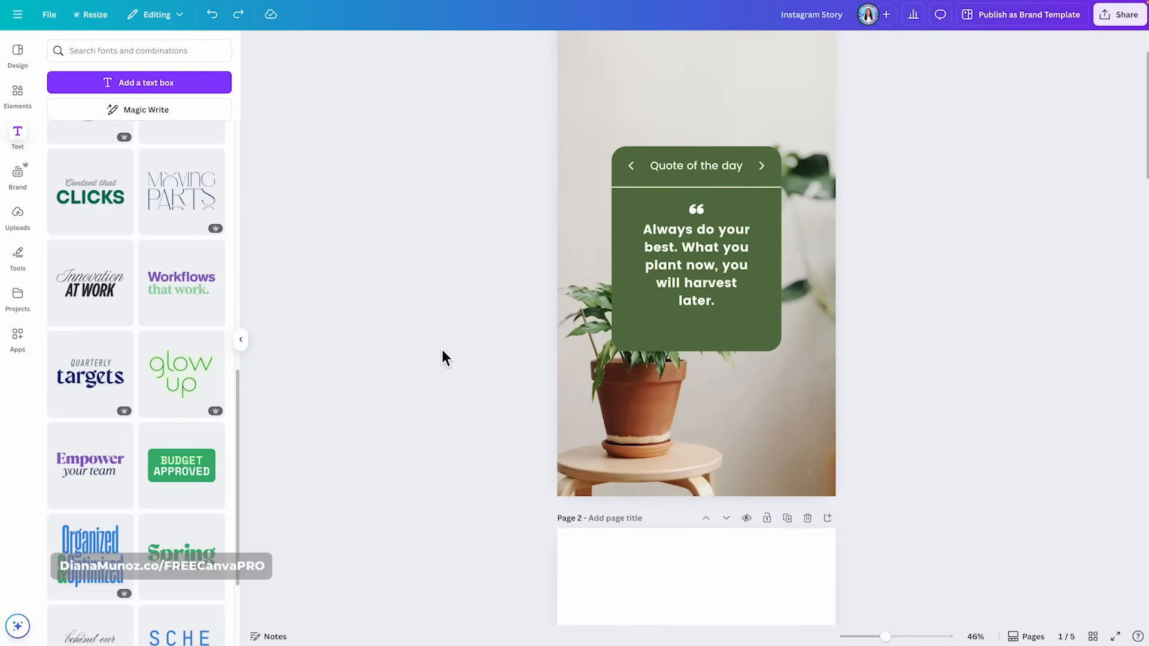
scroll(442, 351, down, 6)
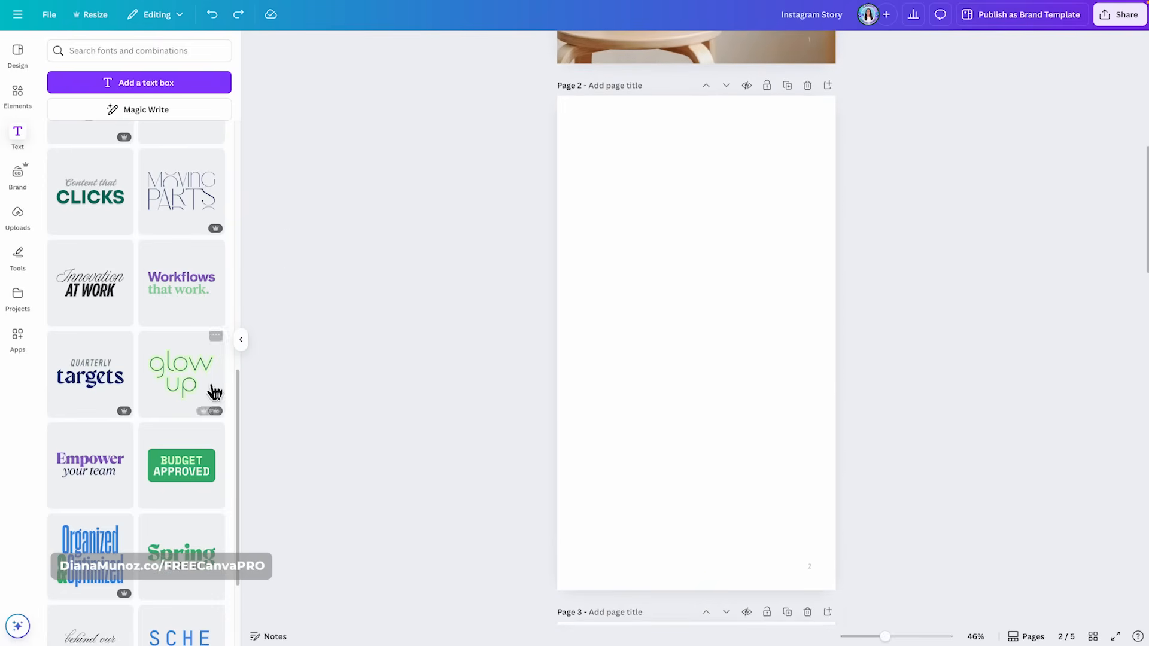
click(108, 292)
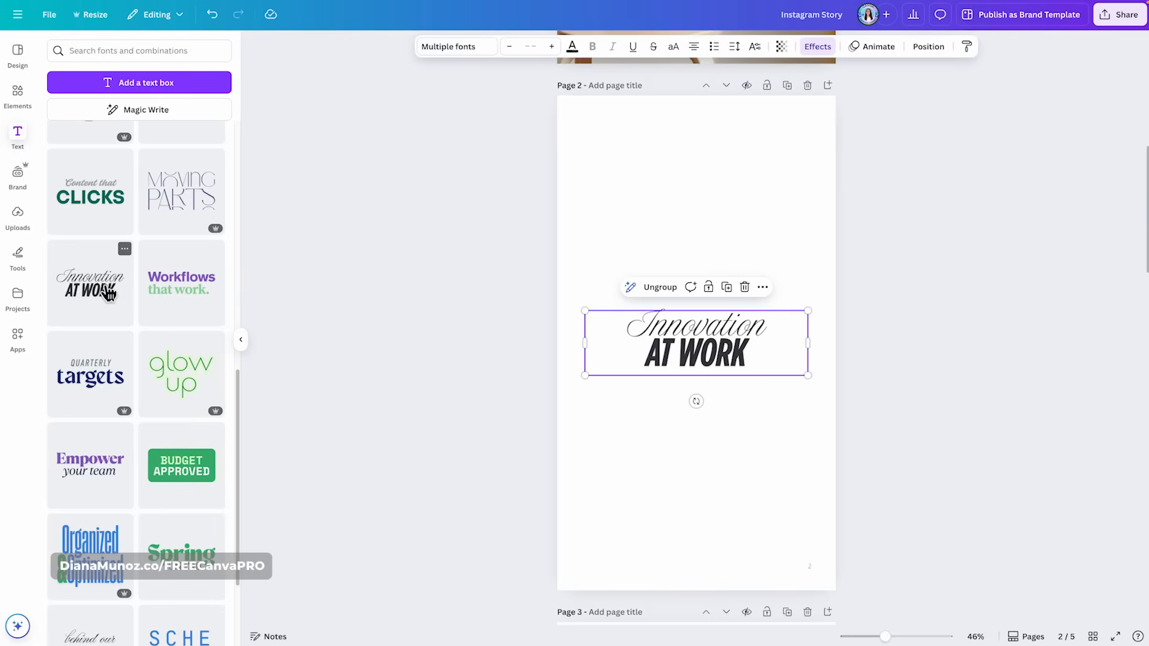
click(803, 265)
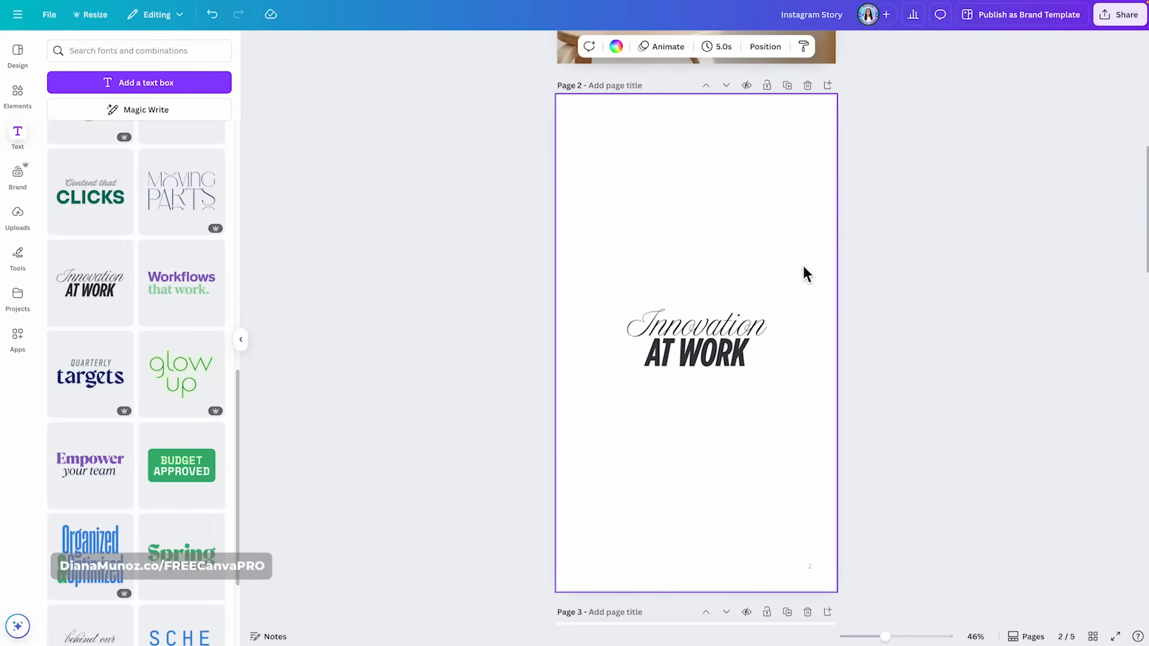
click(778, 344)
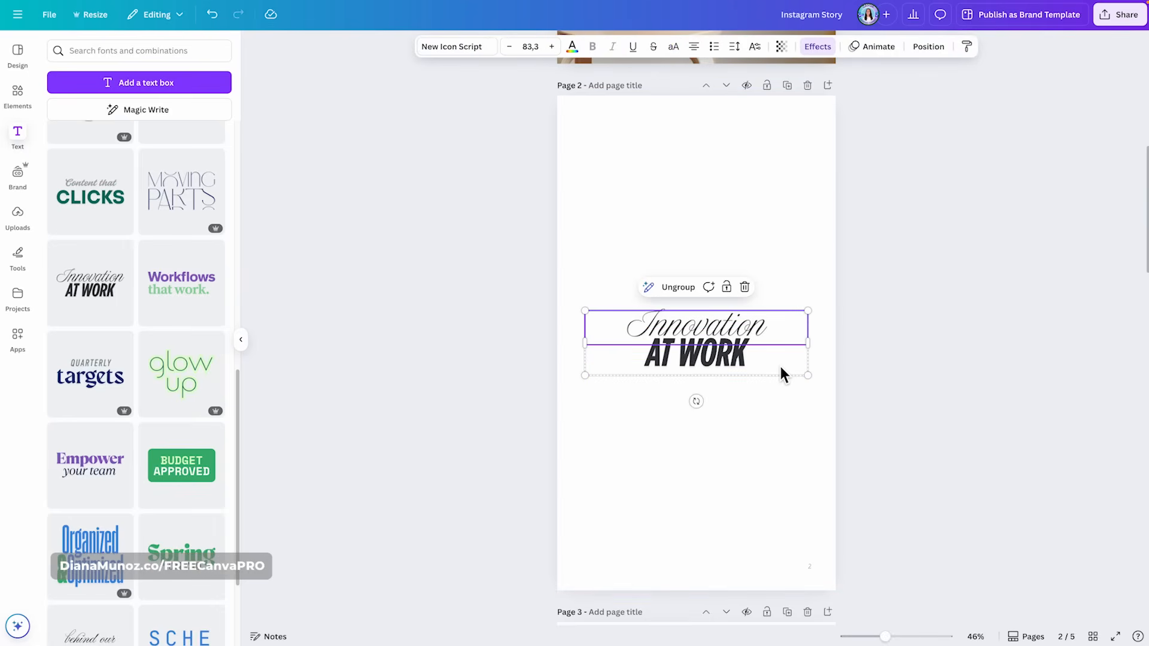
click(780, 367)
click(788, 323)
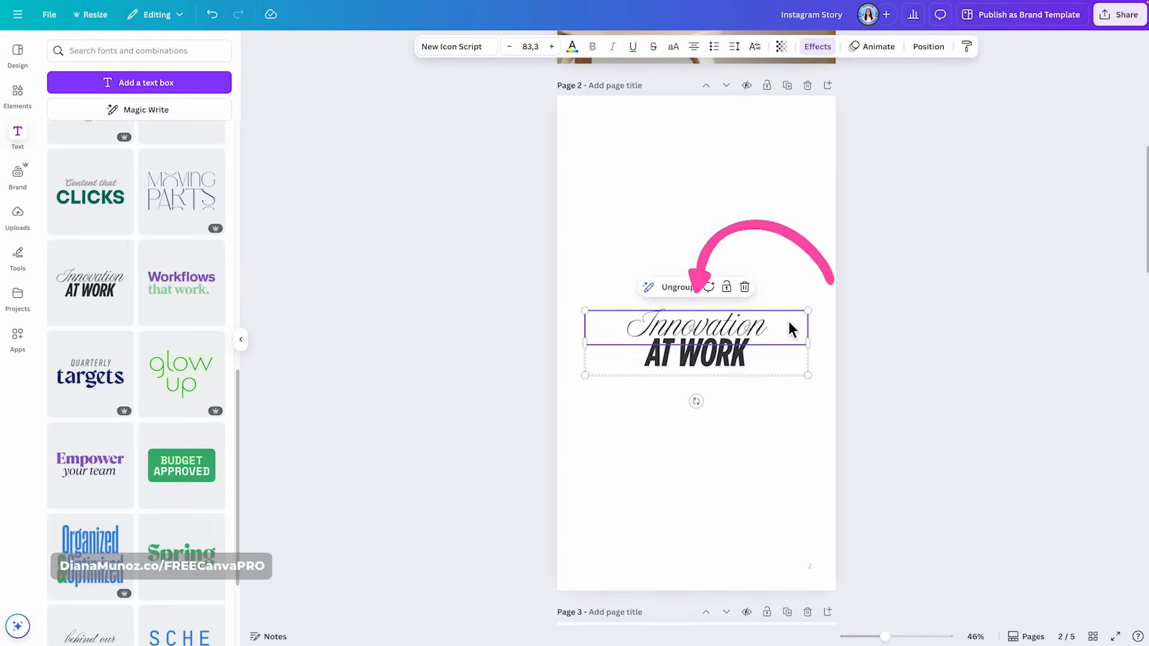
click(685, 365)
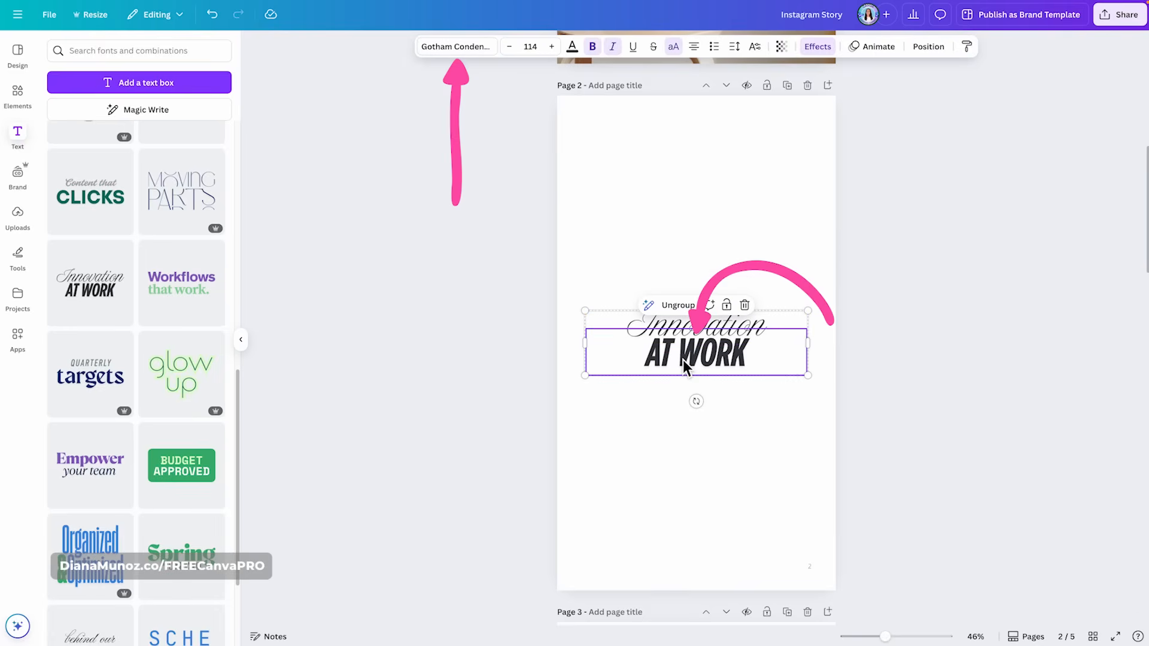
- Replace the two lines of the "Innovation AT WORK" combination with "New" and "TEXT"
click(766, 363)
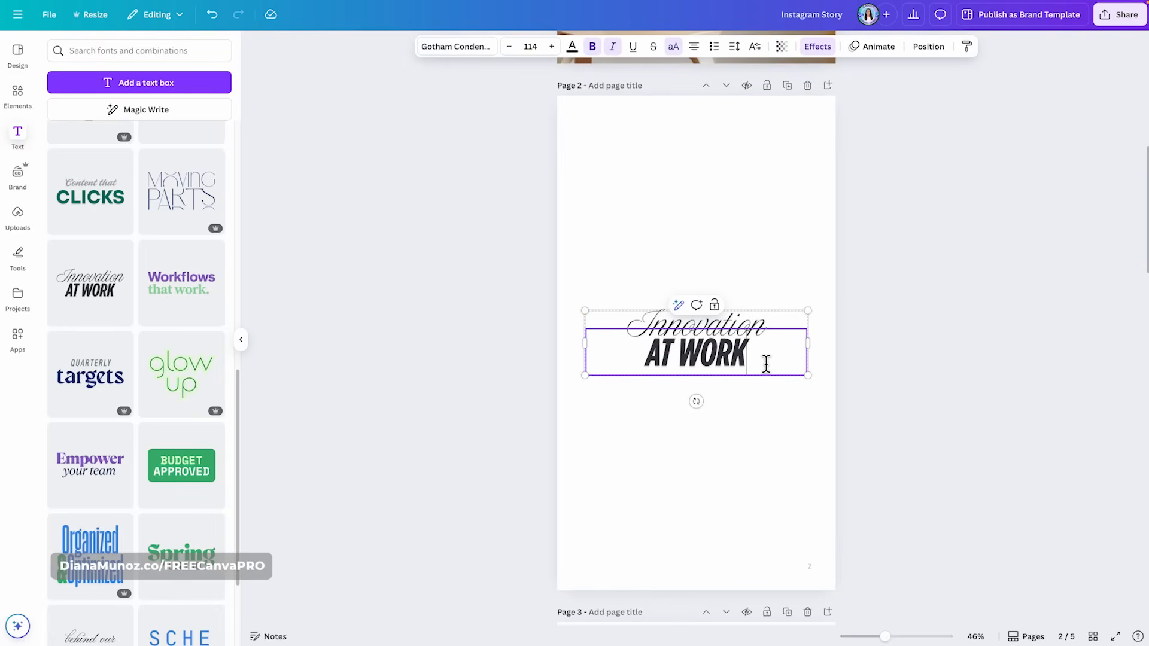
key(ctrl+a)
text(TEXT)
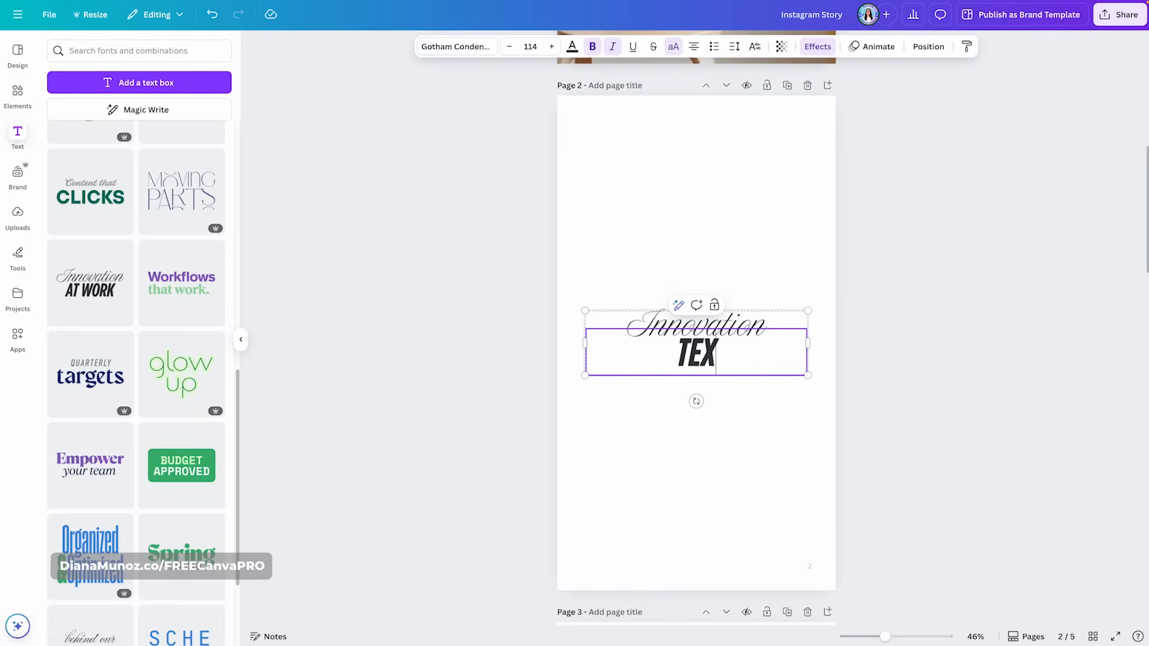
double_click(775, 320)
text(New)
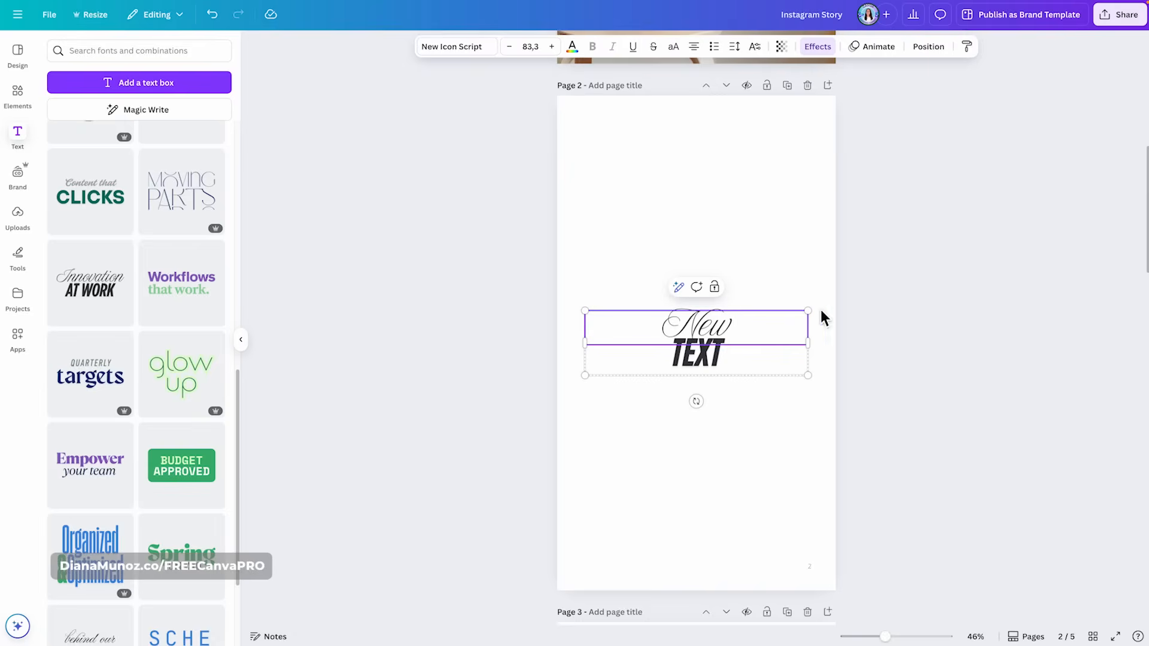
click(820, 315)
- Add the "YOU DID IT!" text style to page 2, move it below the "New TEXT" group, and check its font
scroll(234, 418, down, 5)
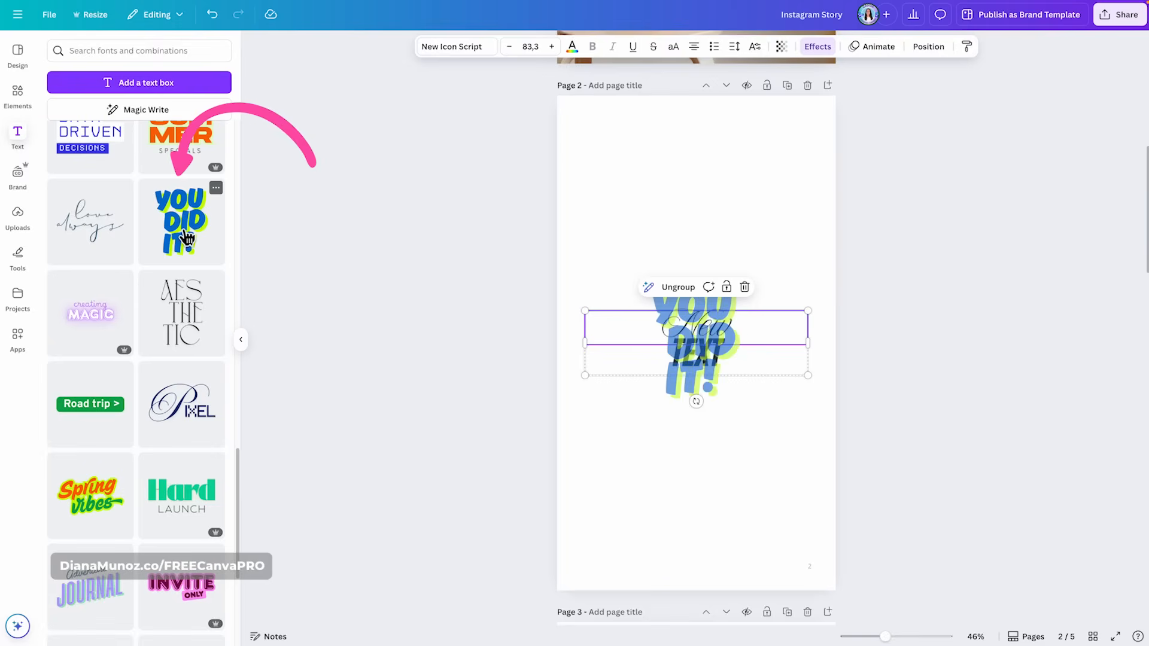
click(200, 215)
drag(764, 385, 771, 464)
double_click(771, 437)
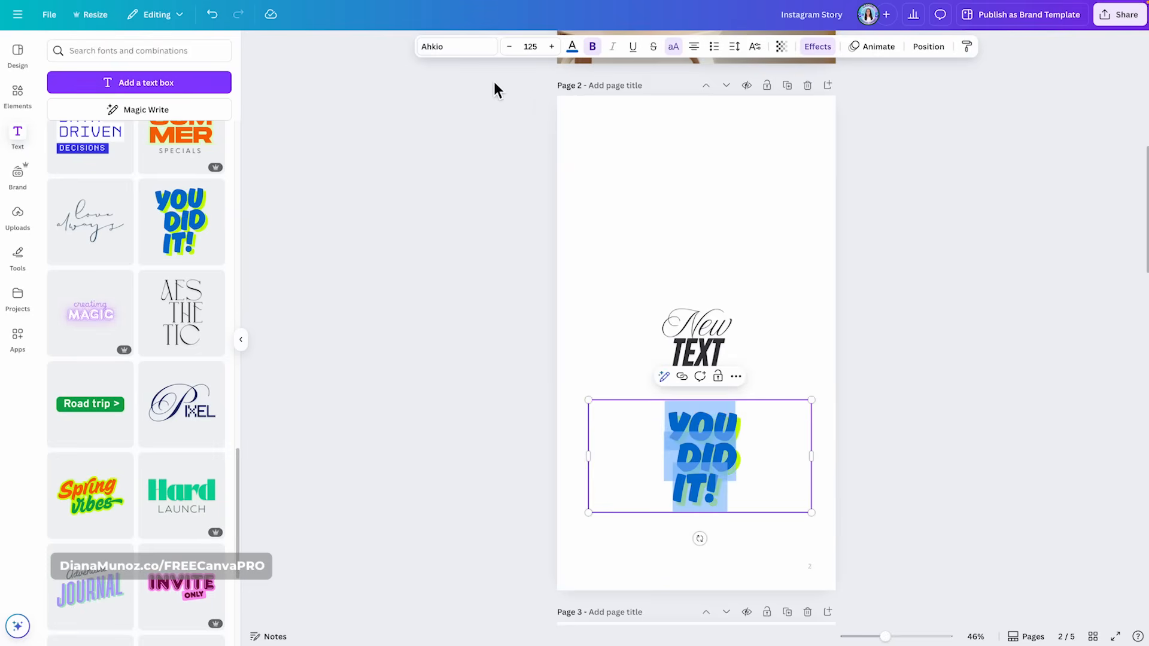
click(697, 201)
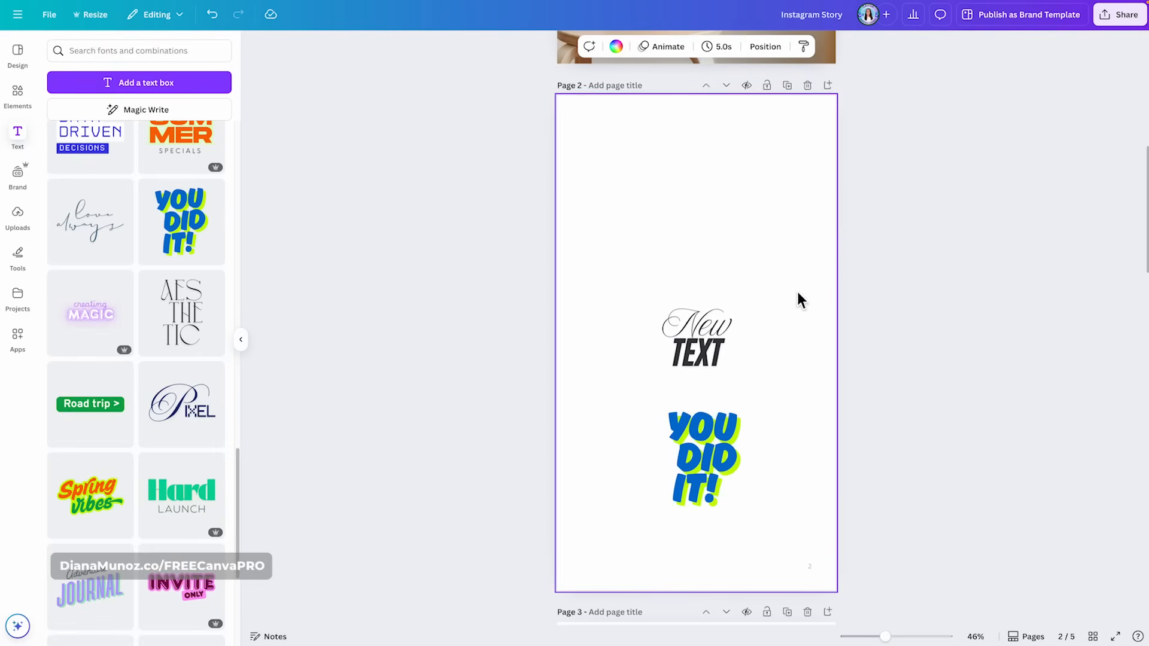
- Inspect the shadow effect of the "YOU DID IT!" text and replace its wording with "ADD YOUR TEXT"
click(767, 450)
click(816, 48)
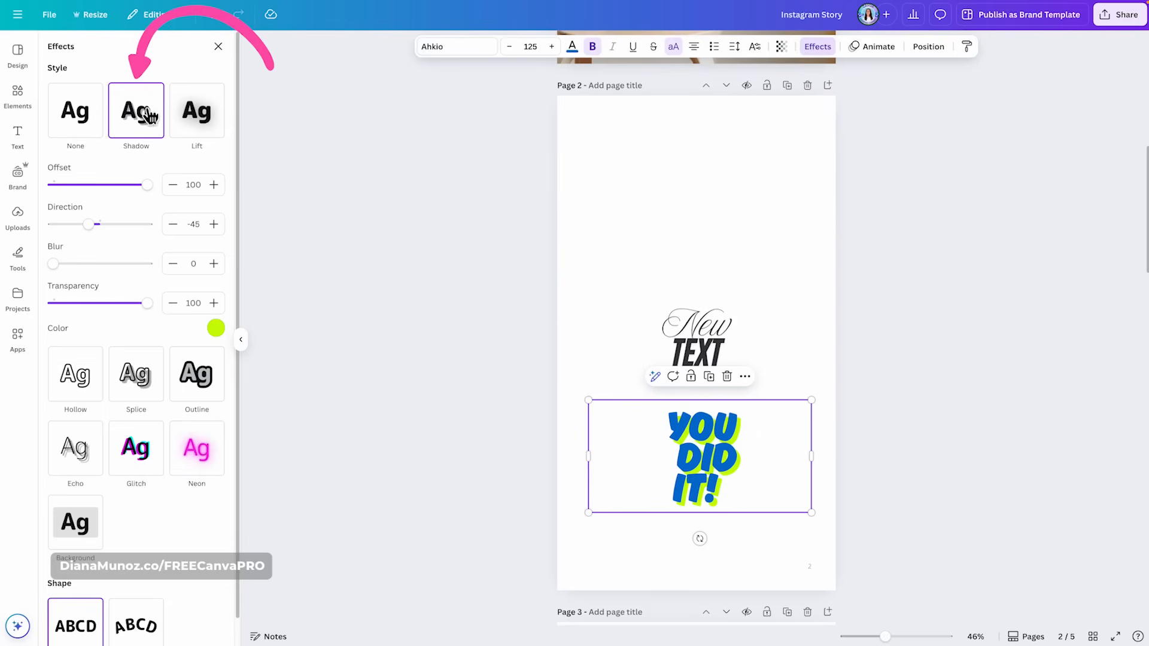
click(759, 457)
key(ctrl+a)
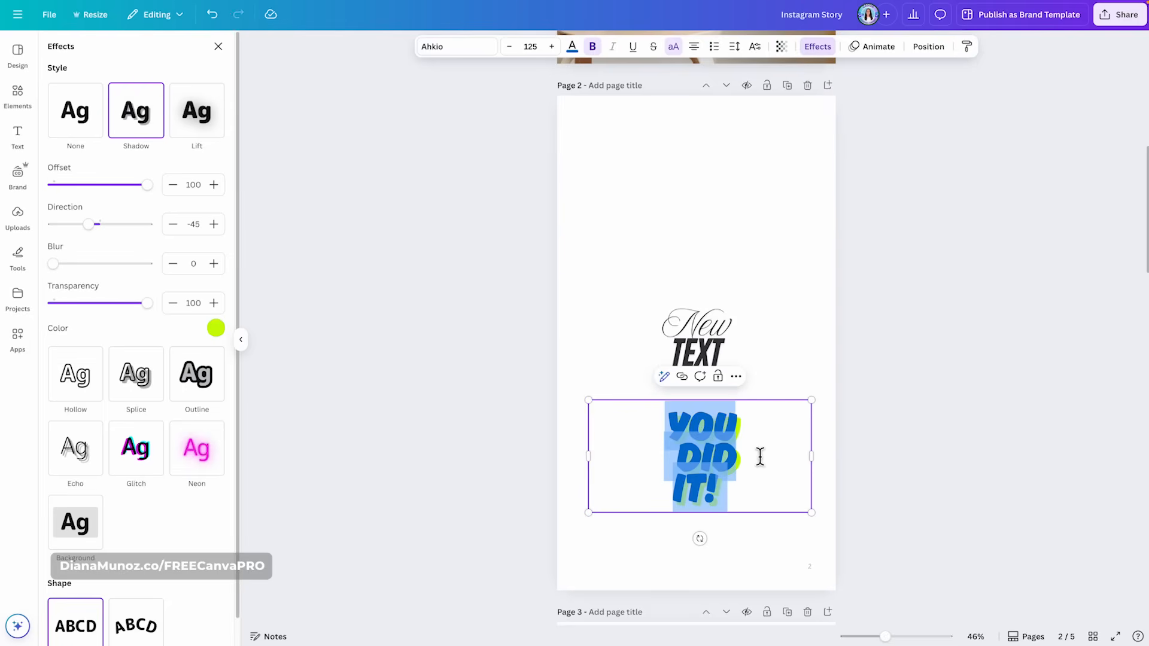
text(ADD YOUR TEXT)
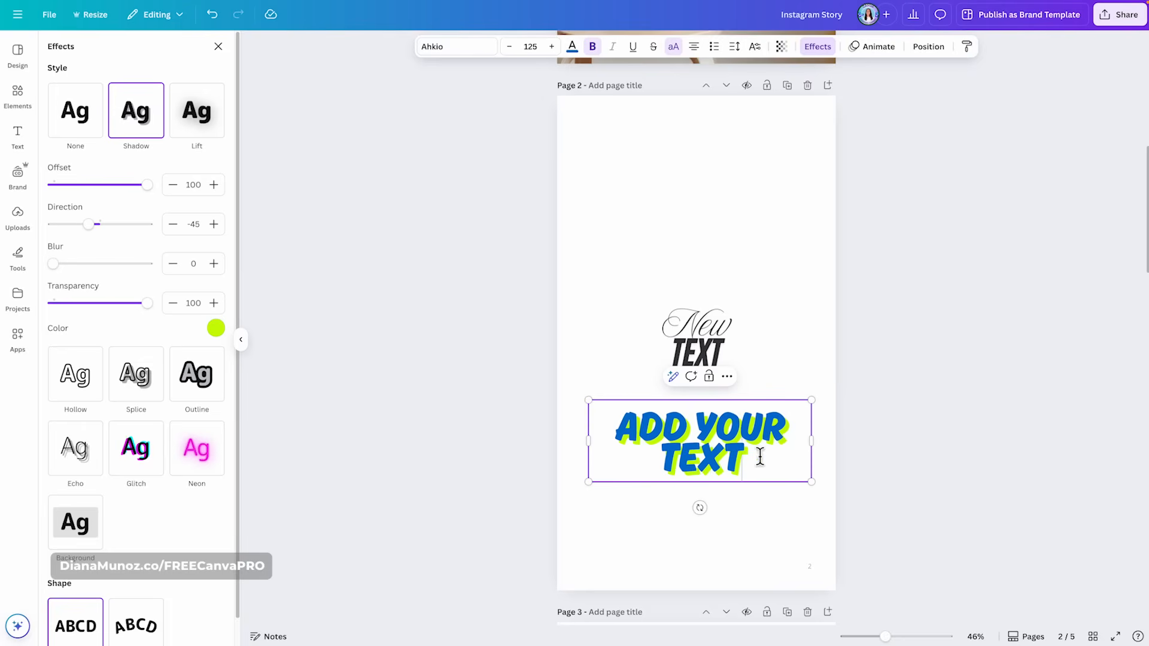
click(830, 411)
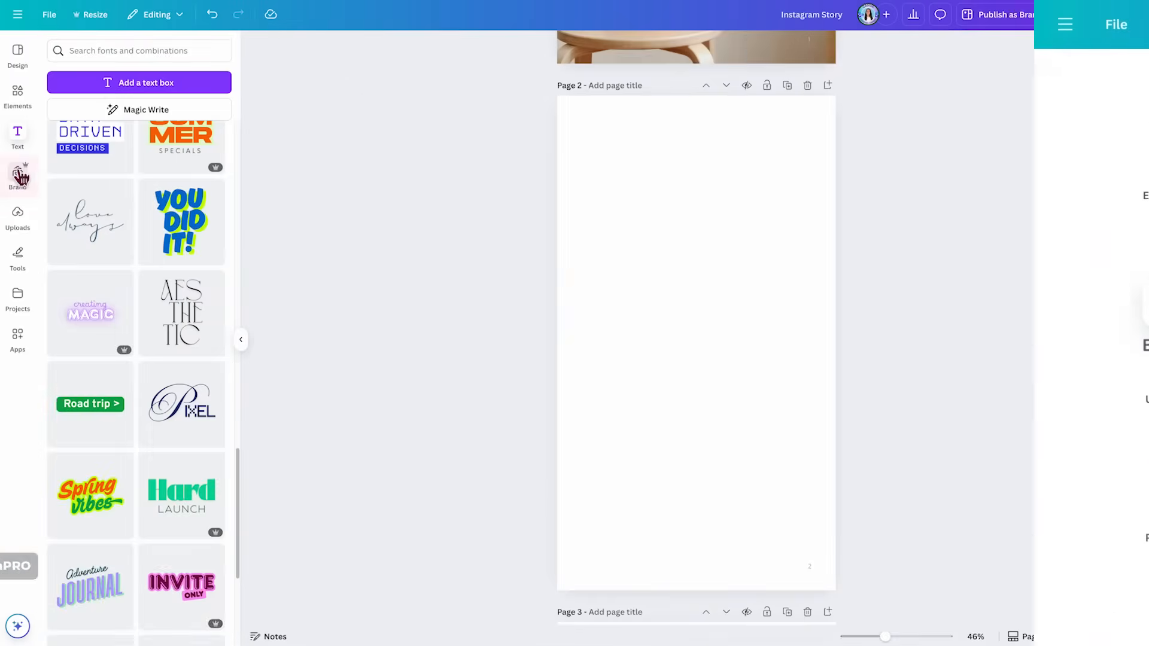
- Open the brand kit and look through its templates, logos, colors, fonts, and other brand assets
click(18, 177)
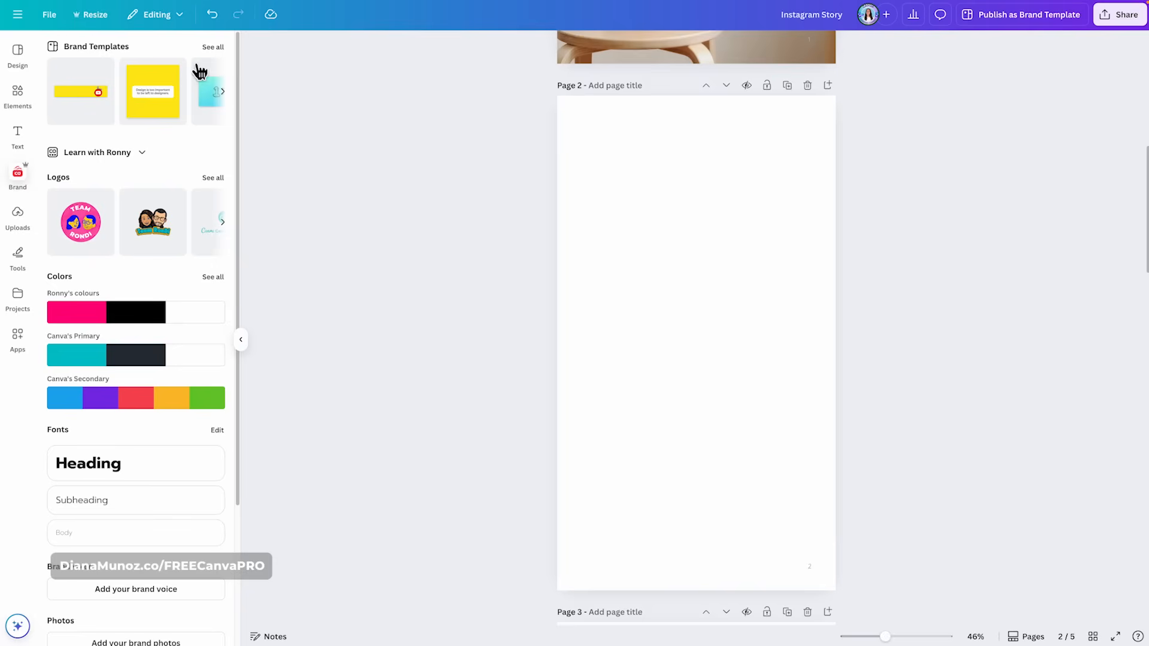
scroll(225, 168, down, 3)
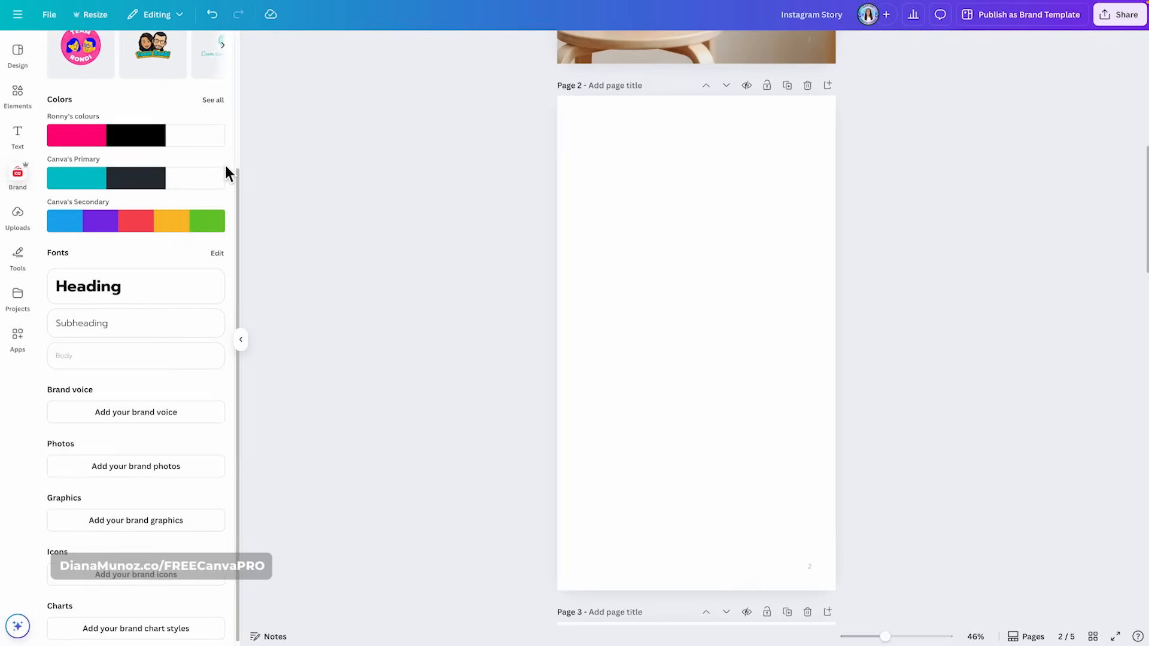
scroll(226, 170, up, 3)
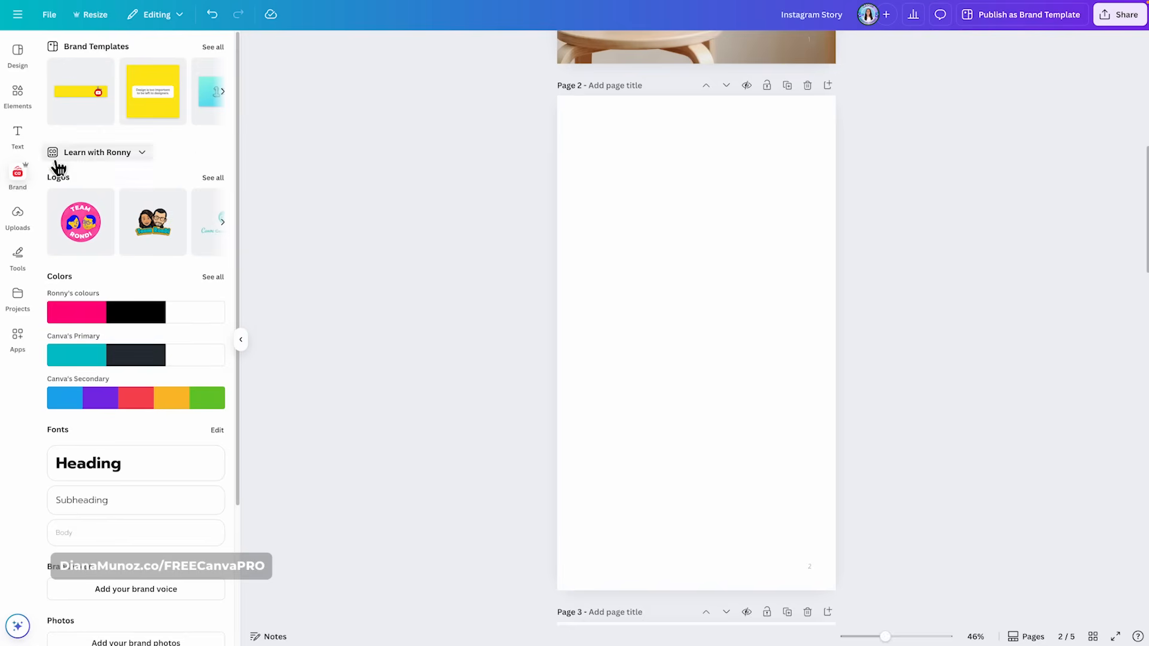
- Replace page 2 with the yellow "Lesson ##" brand template and move the portrait photo to the page's lower-left corner
click(223, 92)
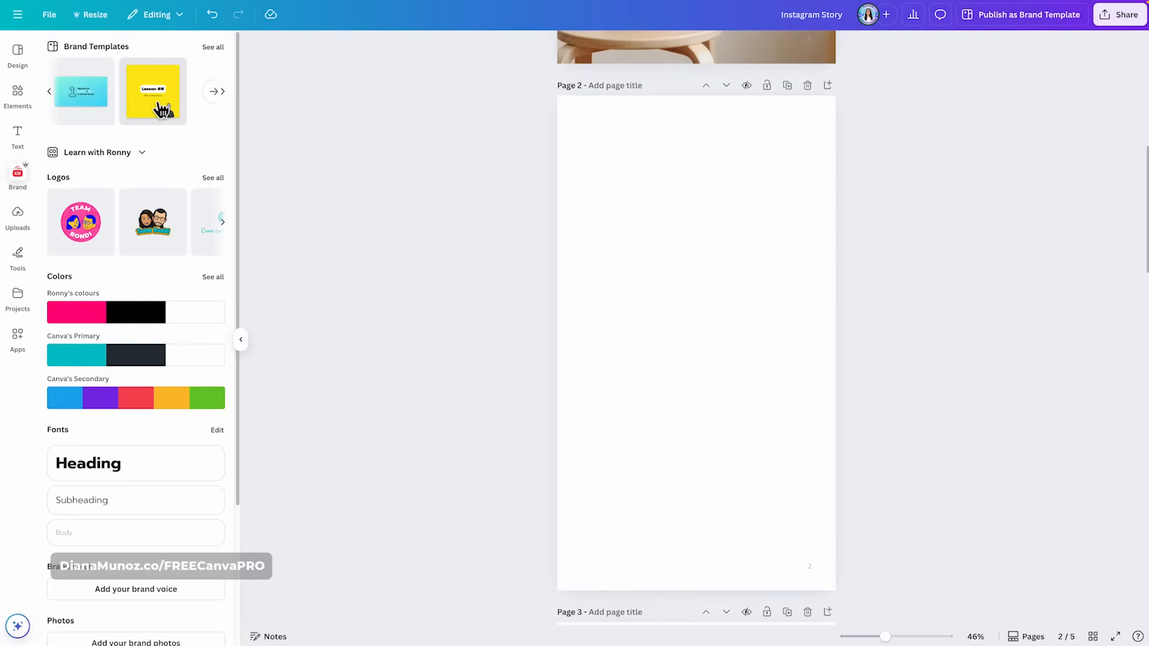
click(162, 91)
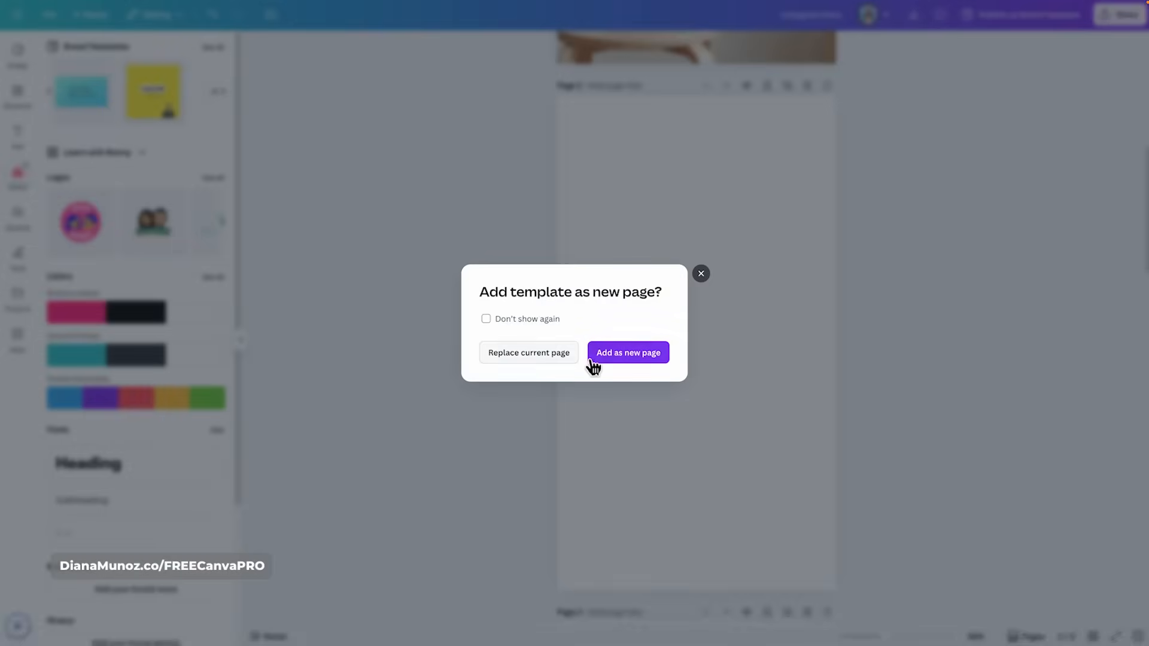
click(517, 356)
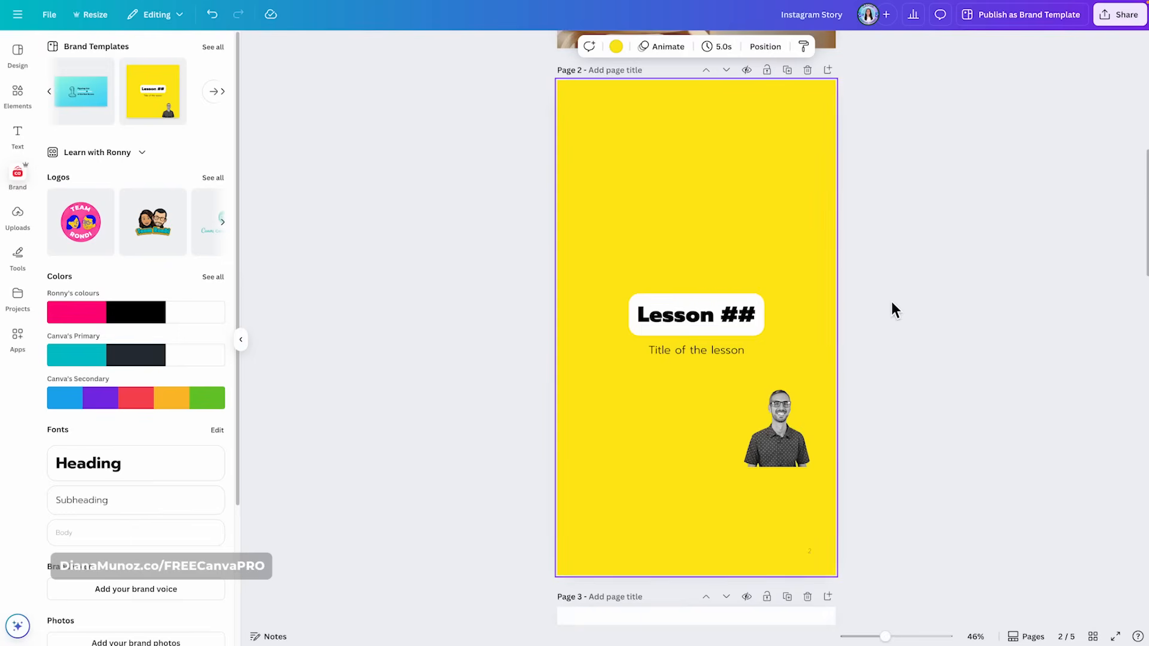
drag(797, 444, 622, 557)
click(936, 295)
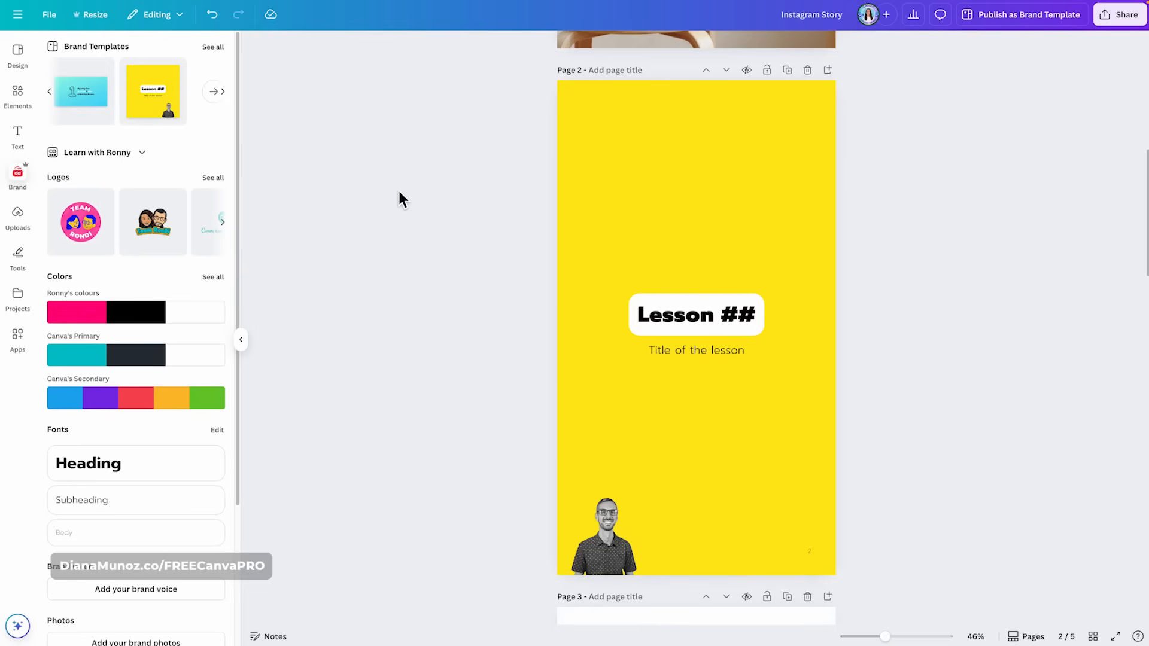
- Add the round pink team logo to page 2 as a small image in the page's upper-right corner
drag(81, 222, 757, 176)
drag(704, 236, 784, 156)
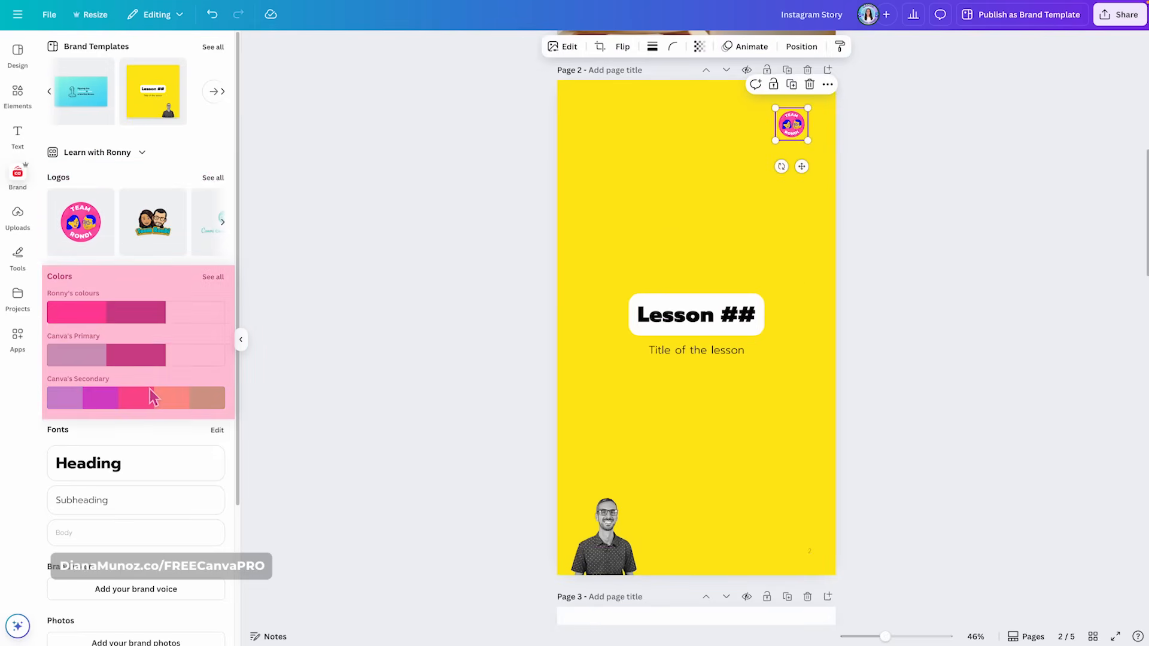
- Review the remaining brand assets and switch to the brand kit with the yellow portrait logo
scroll(180, 332, down, 3)
scroll(177, 359, down, 1)
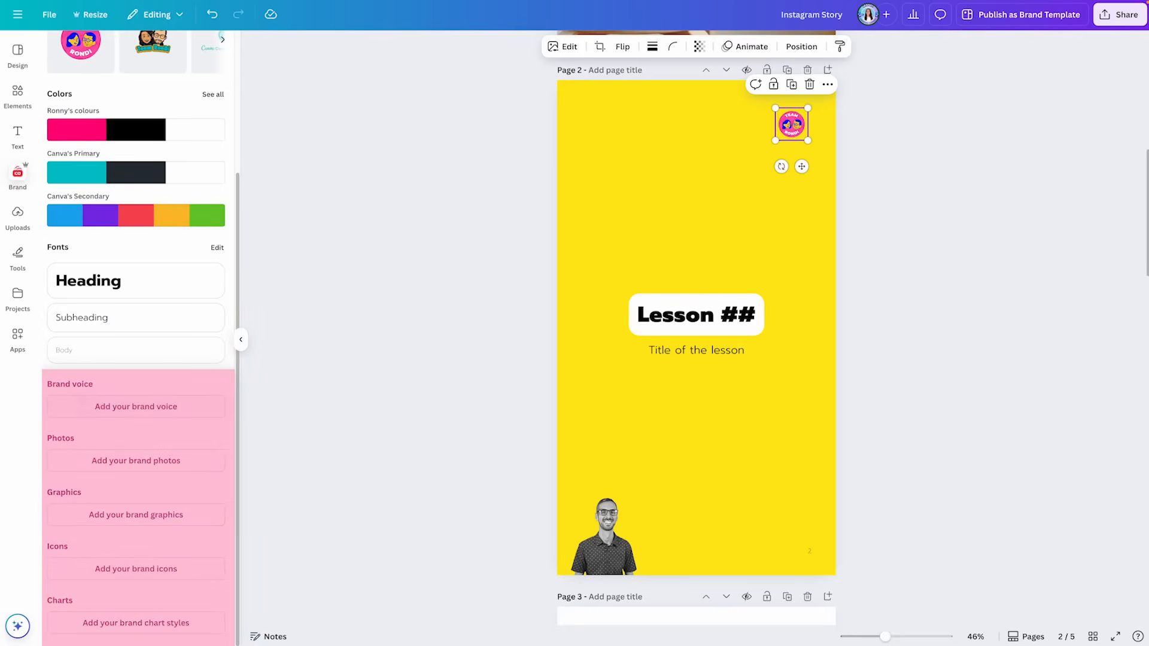
scroll(183, 359, up, 4)
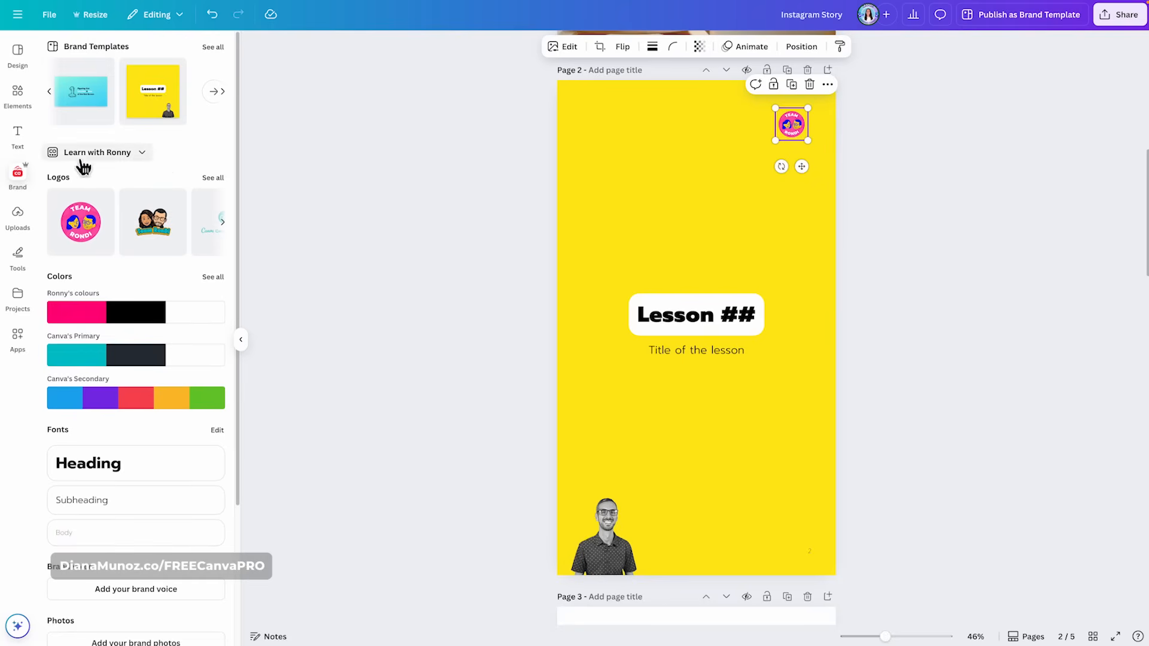
click(144, 154)
click(668, 258)
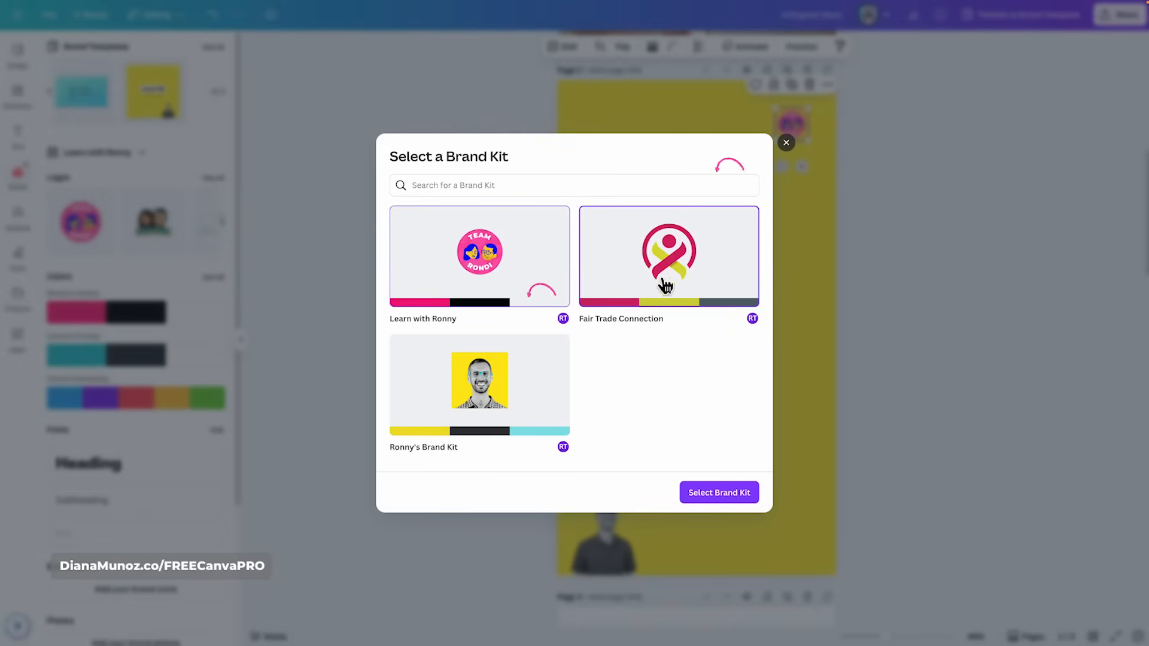
click(533, 377)
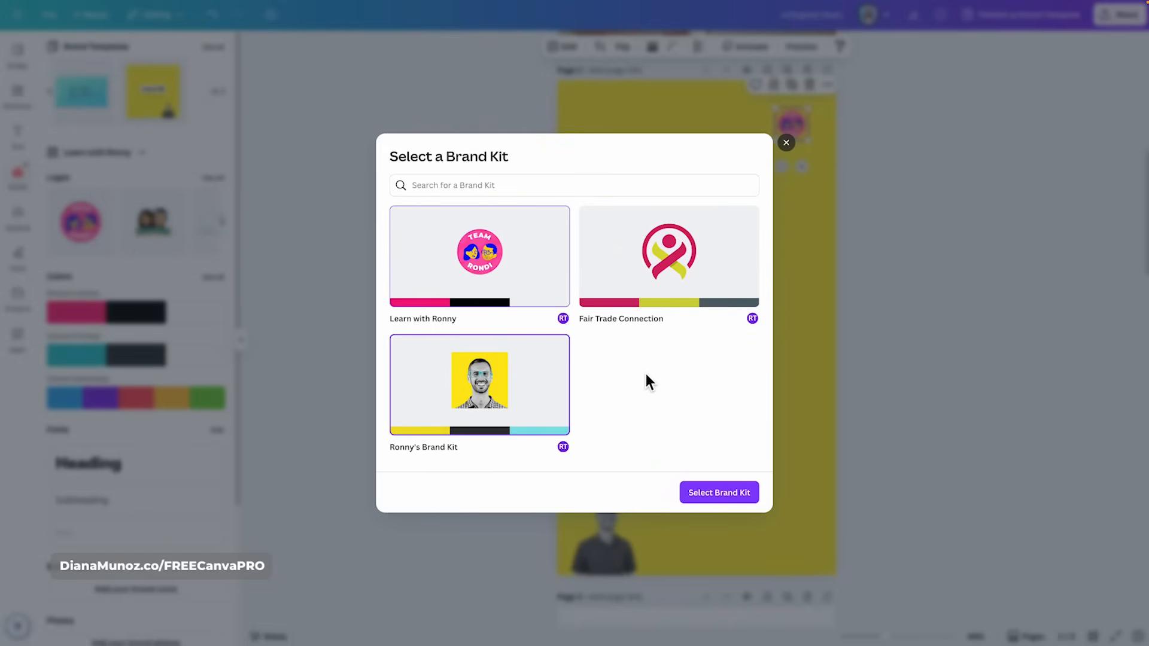
click(715, 491)
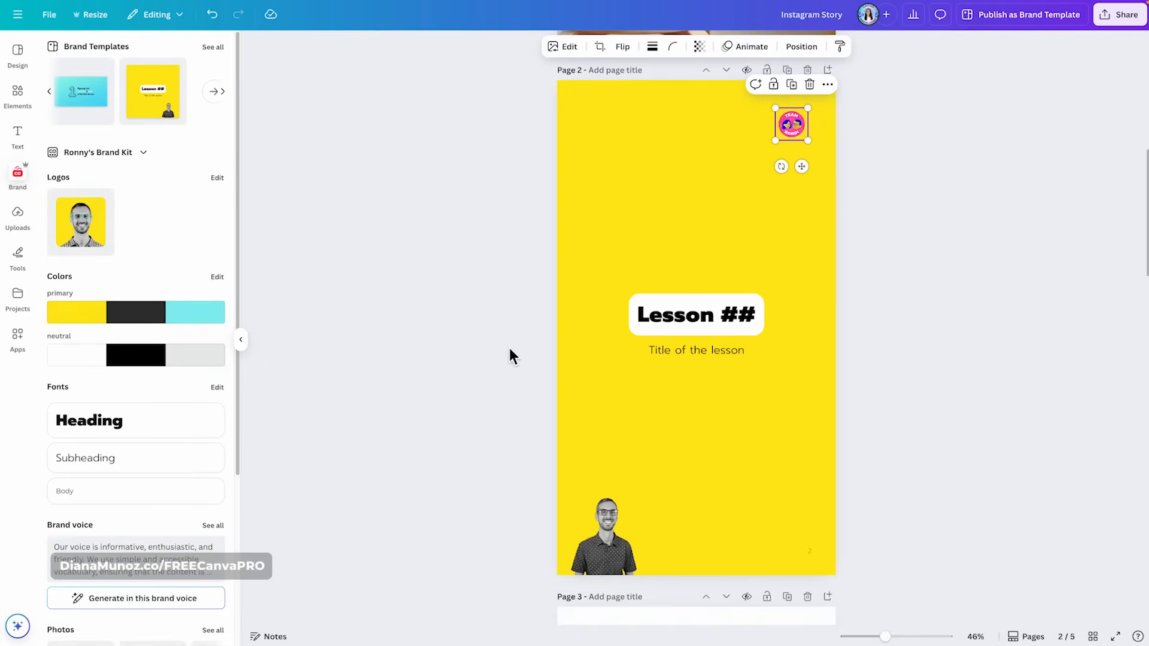
- Recolor the quote card on page 1 by shuffling in the brand kit's primary colors
scroll(510, 350, up, 5)
scroll(509, 353, up, 3)
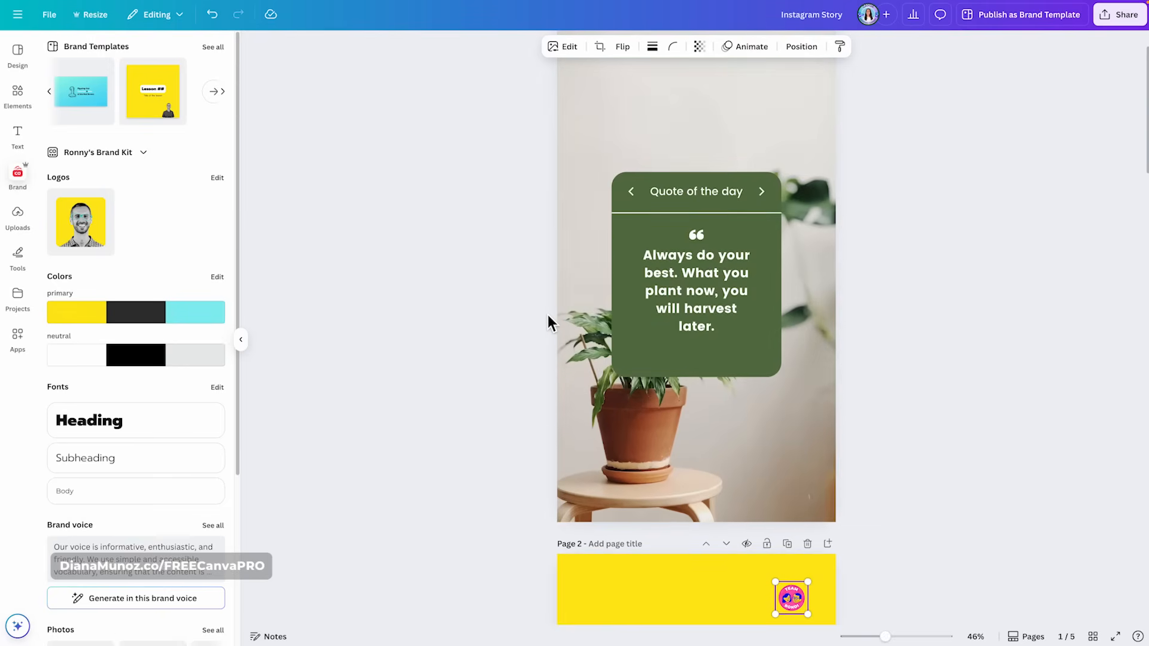
scroll(545, 312, up, 1)
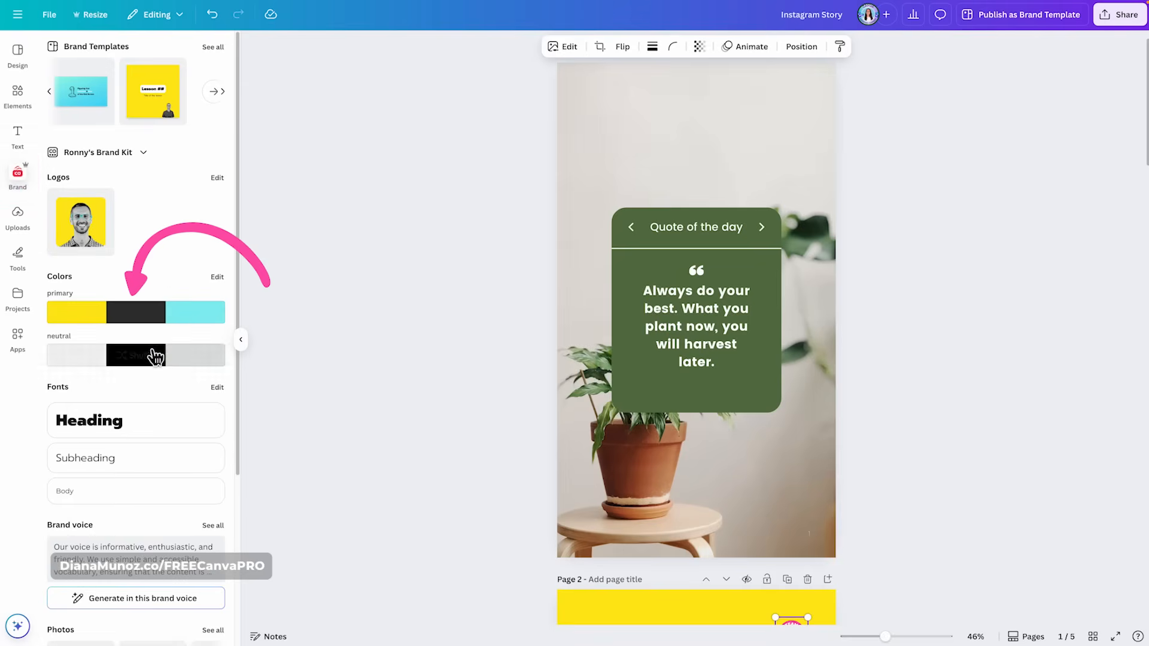
mouse_move(160, 320)
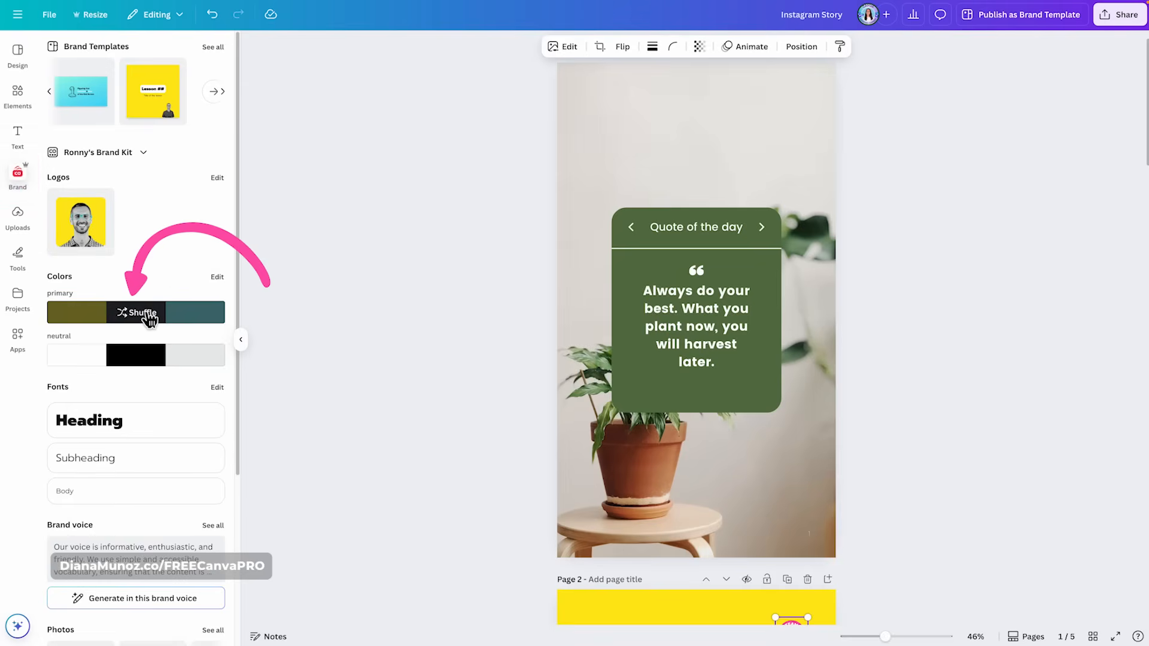
click(146, 316)
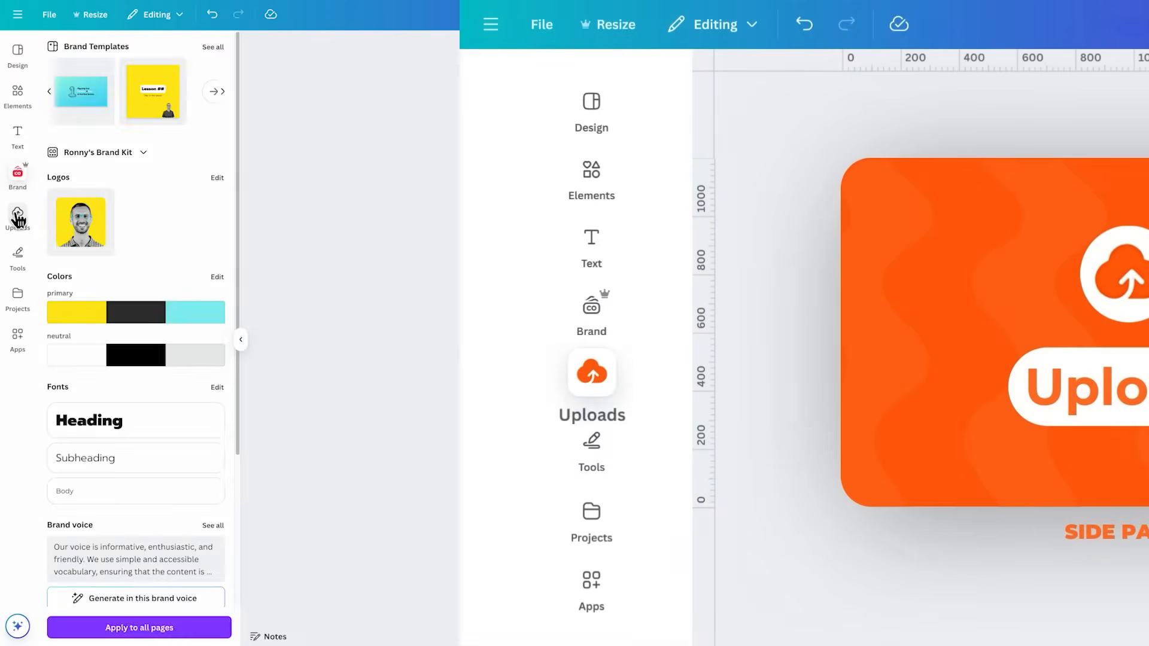
- Open the uploads and look through the upload options for folders and connected services
click(18, 218)
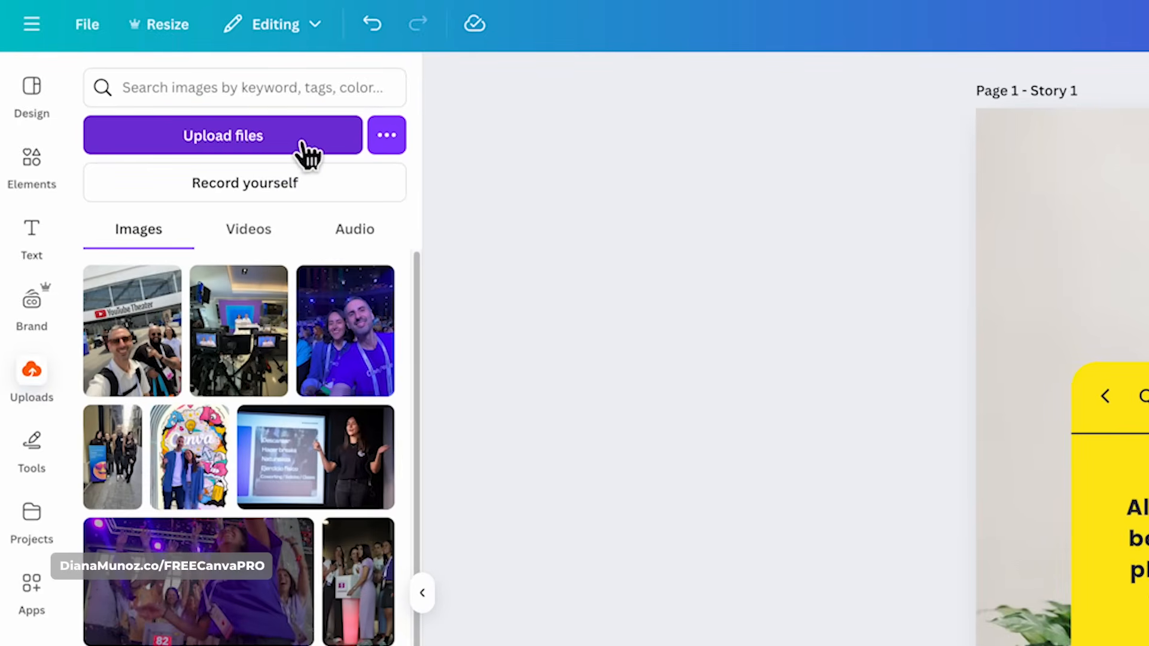
click(396, 142)
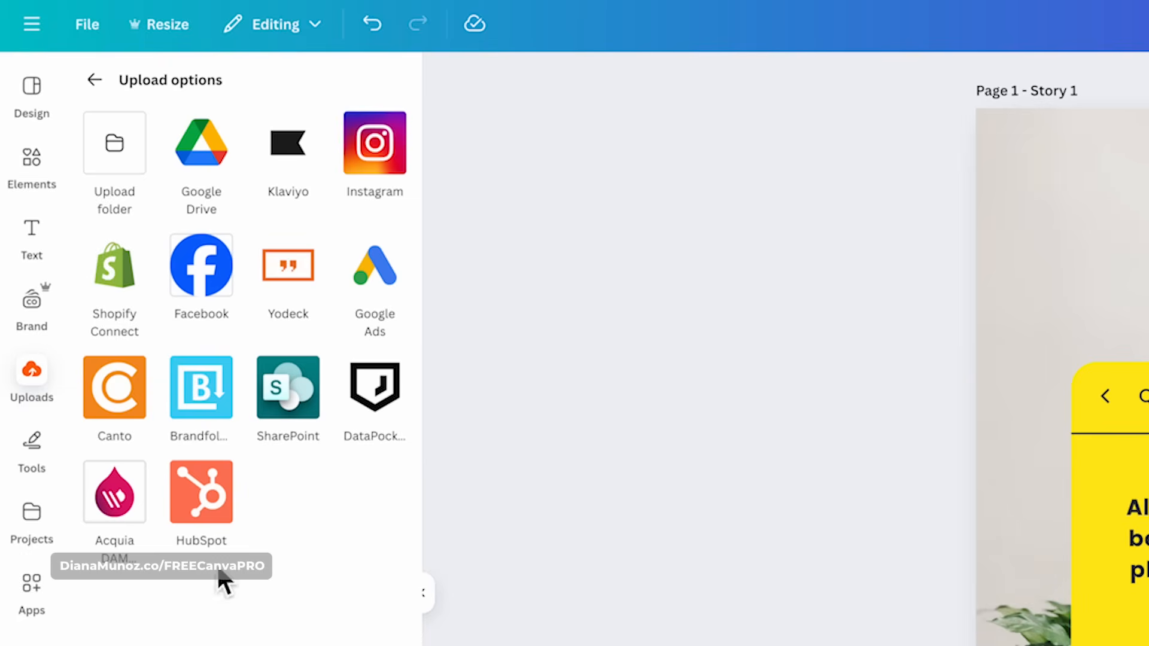
click(94, 80)
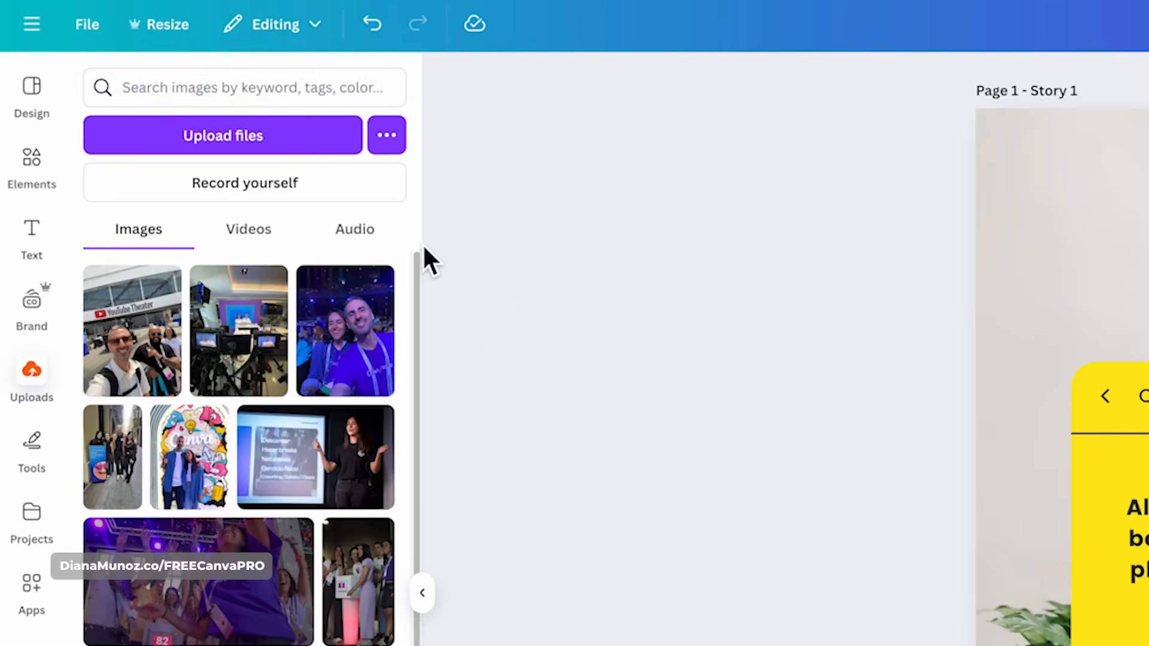
- Search the uploaded images by a person's first name
mouse_move(376, 294)
click(311, 103)
text(diana)
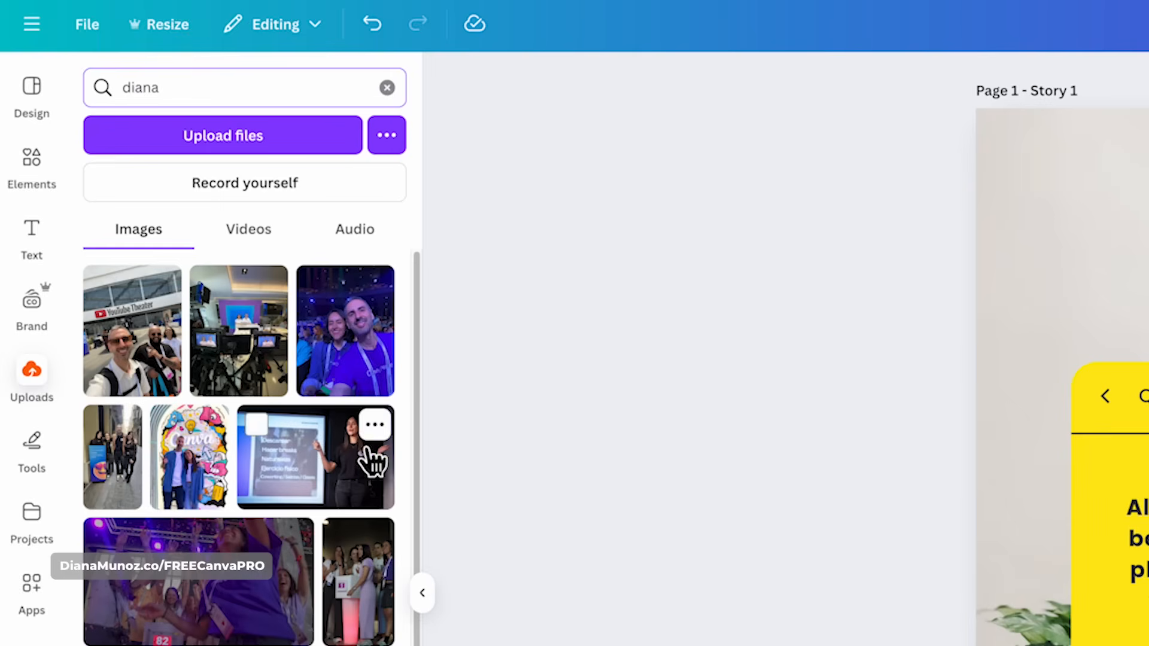
key(Return)
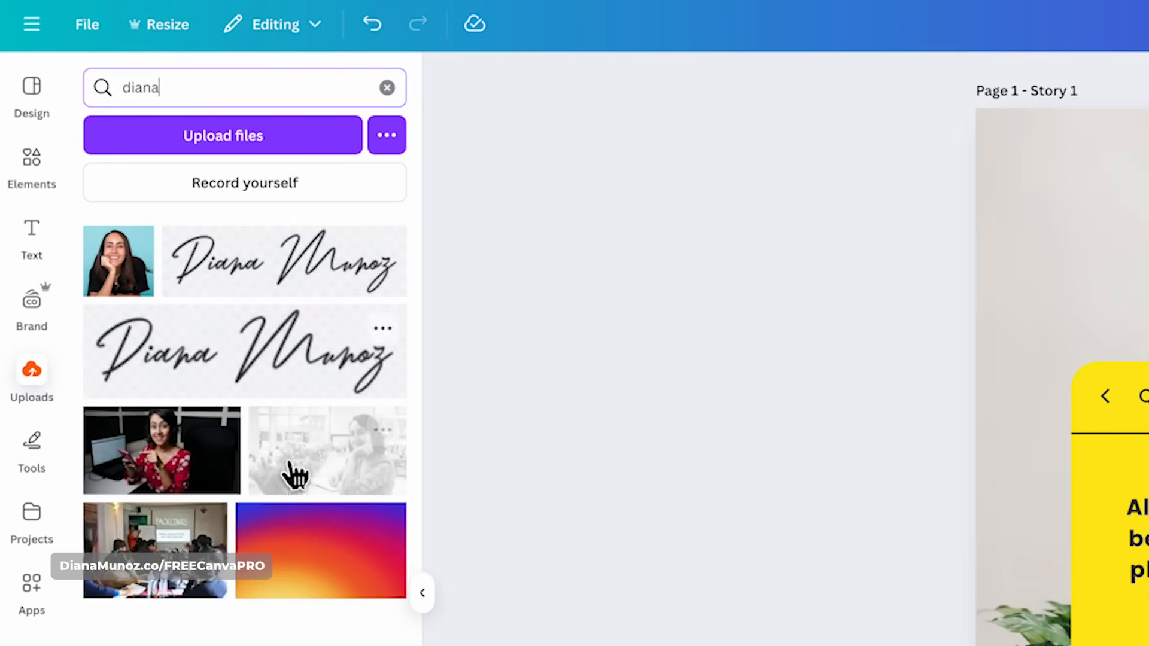
- Check the file names of several images in the search results, including the gradient background and the signature, and clear the search
click(382, 524)
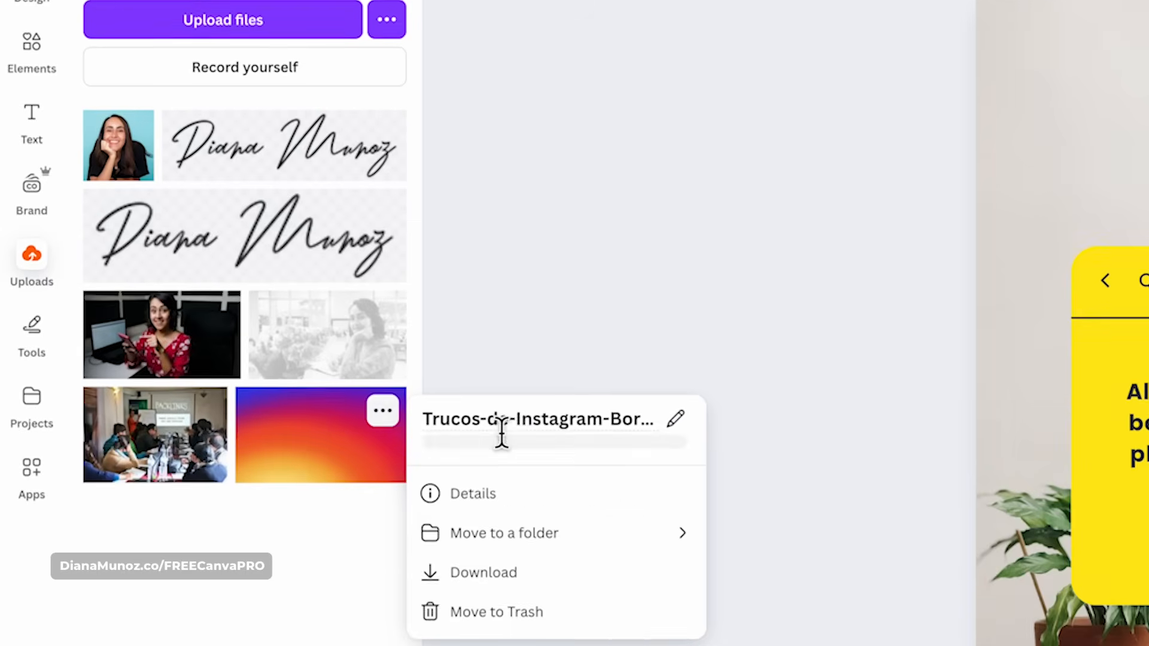
click(569, 426)
click(585, 426)
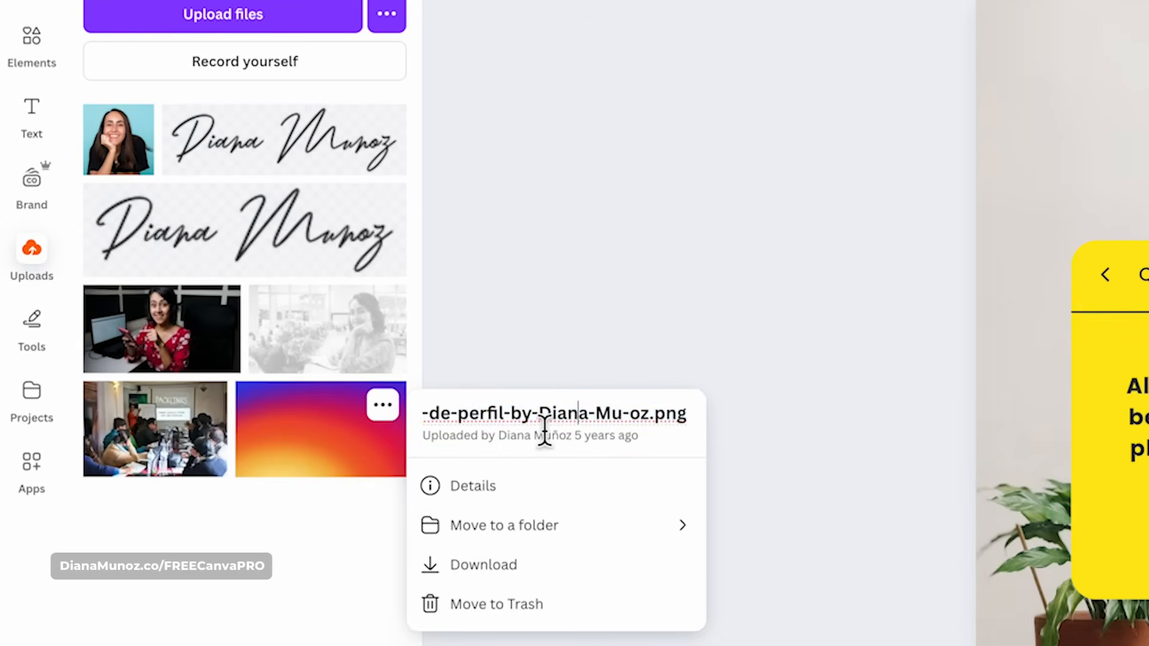
double_click(593, 418)
click(383, 309)
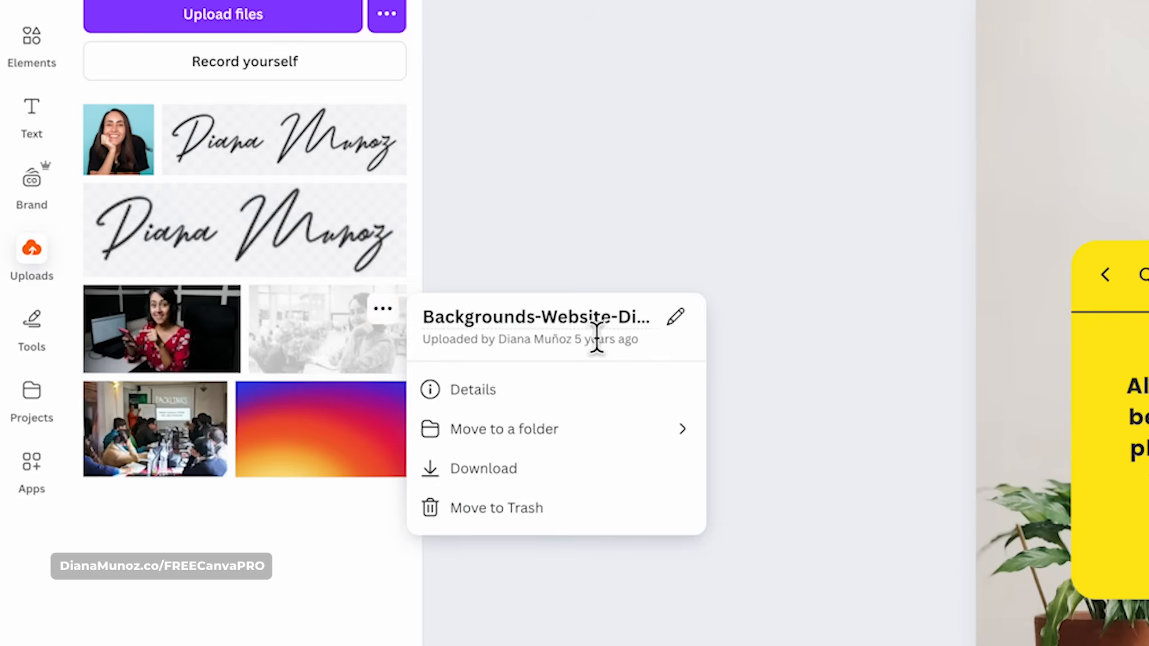
click(583, 336)
click(548, 336)
click(216, 309)
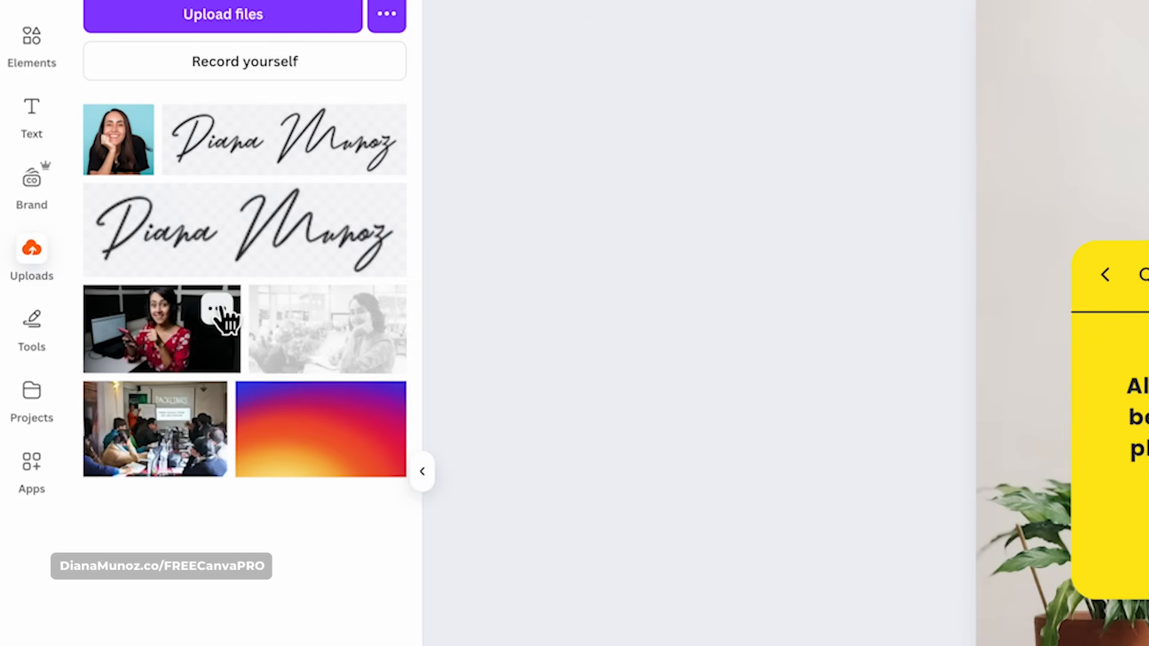
click(389, 208)
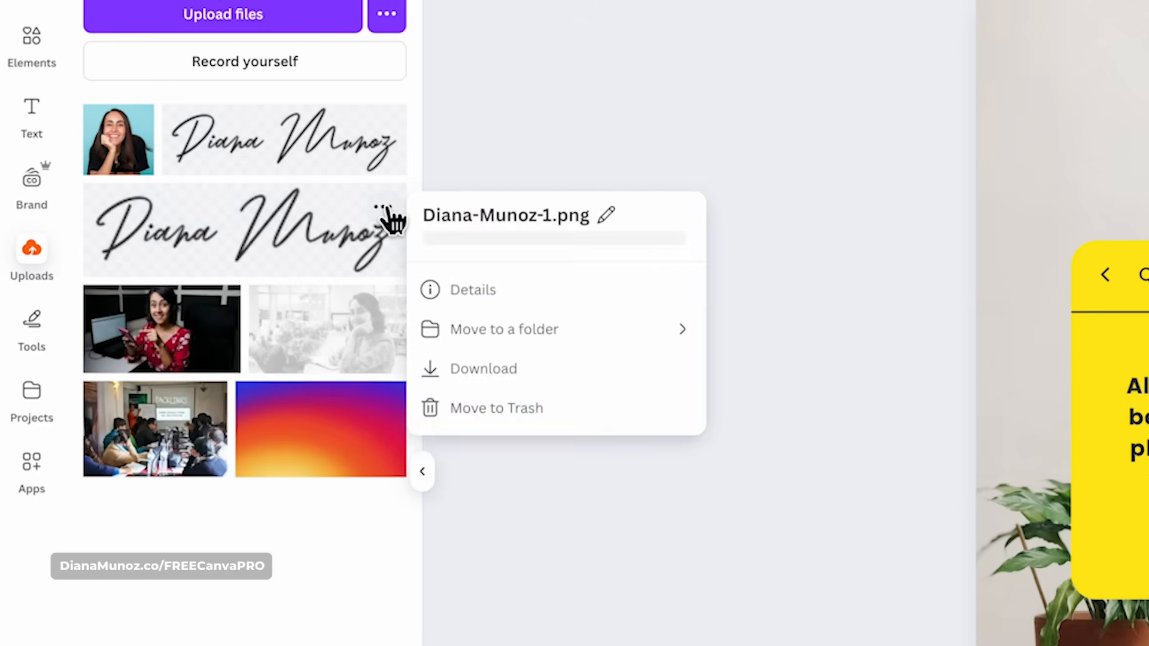
click(305, 7)
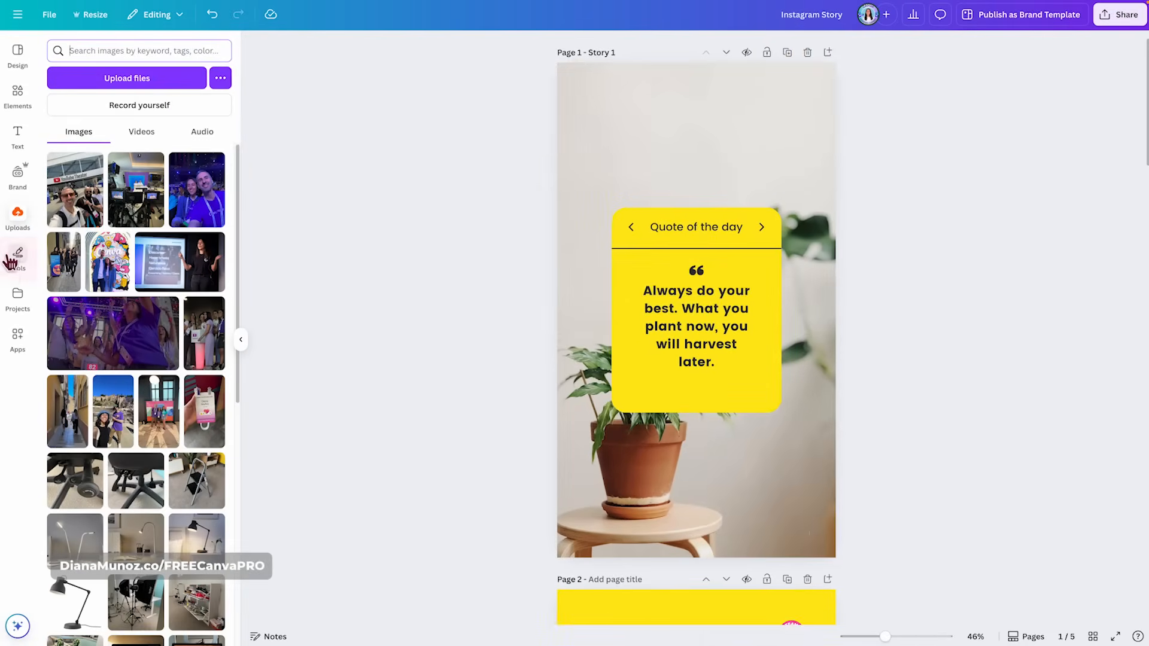
- Open the drawing tools and use the selection tool to select the quotation mark icon on page 1's card
click(18, 257)
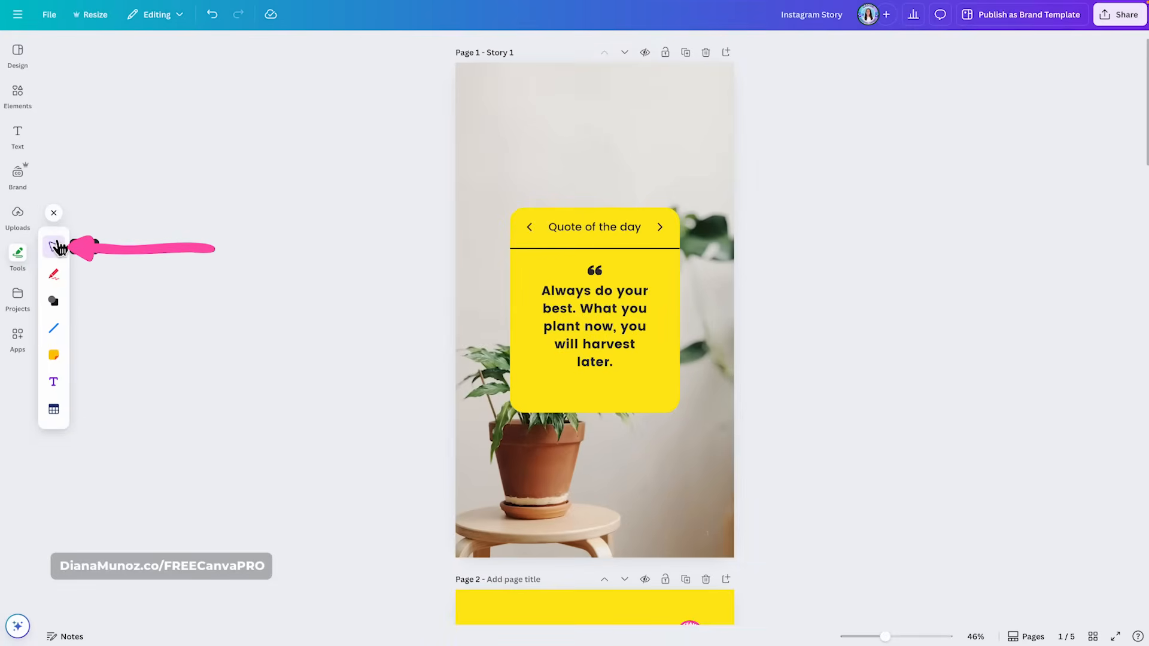
click(623, 235)
click(594, 270)
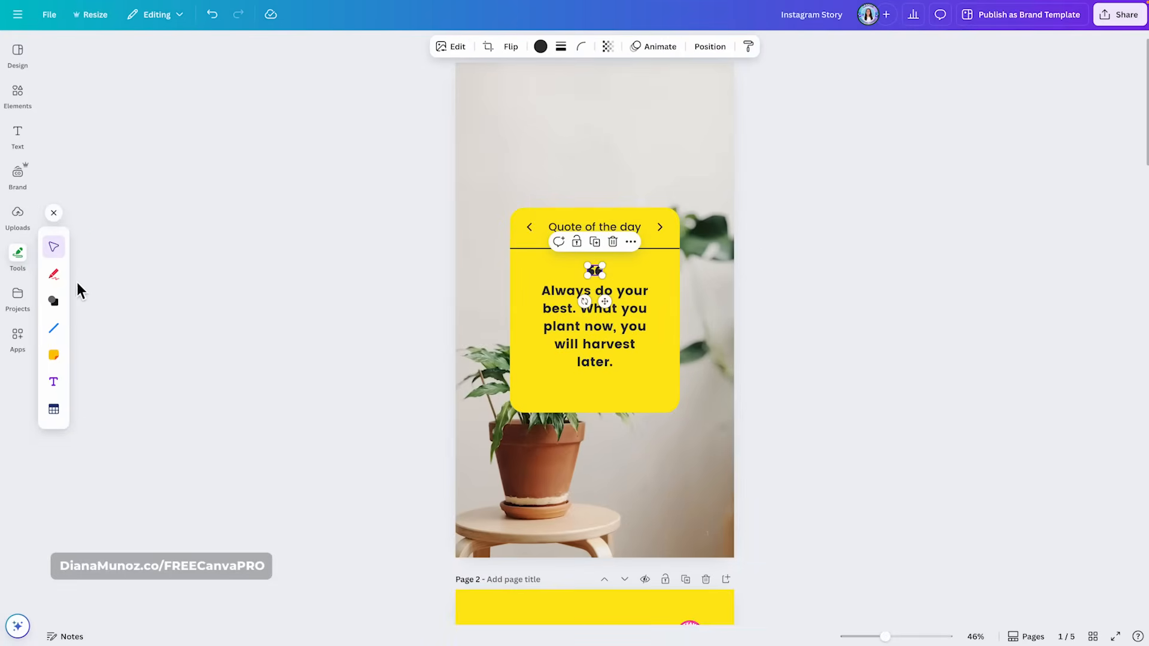
- Draw a freehand red pen stroke above the quote card on page 1 and erase it
click(54, 274)
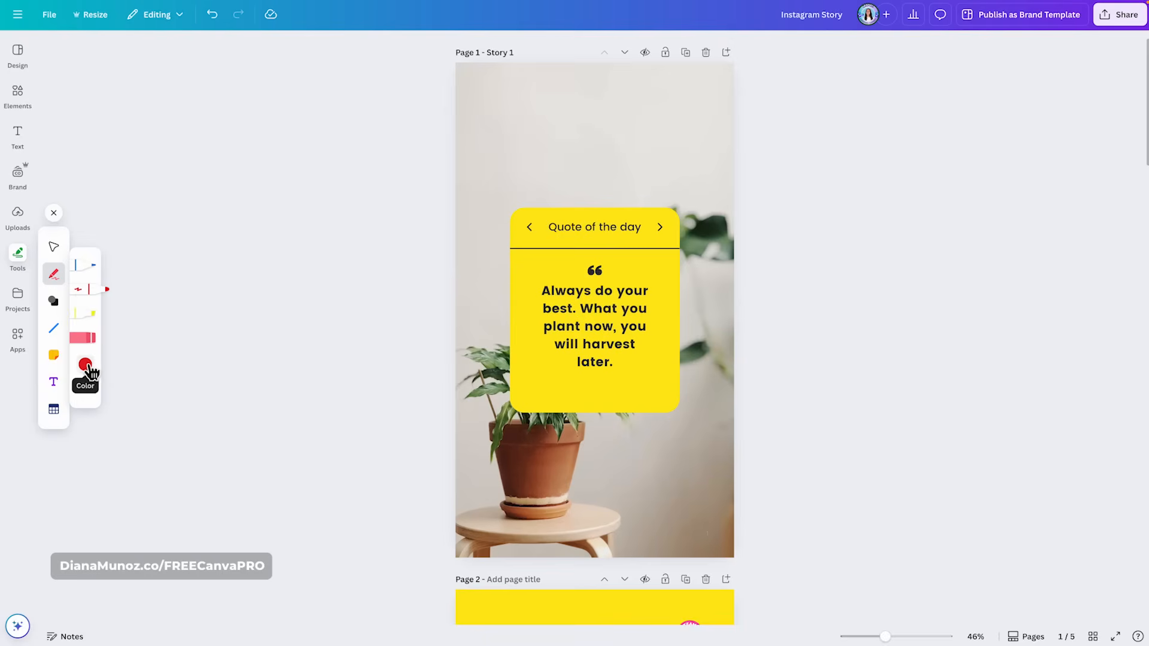
click(87, 391)
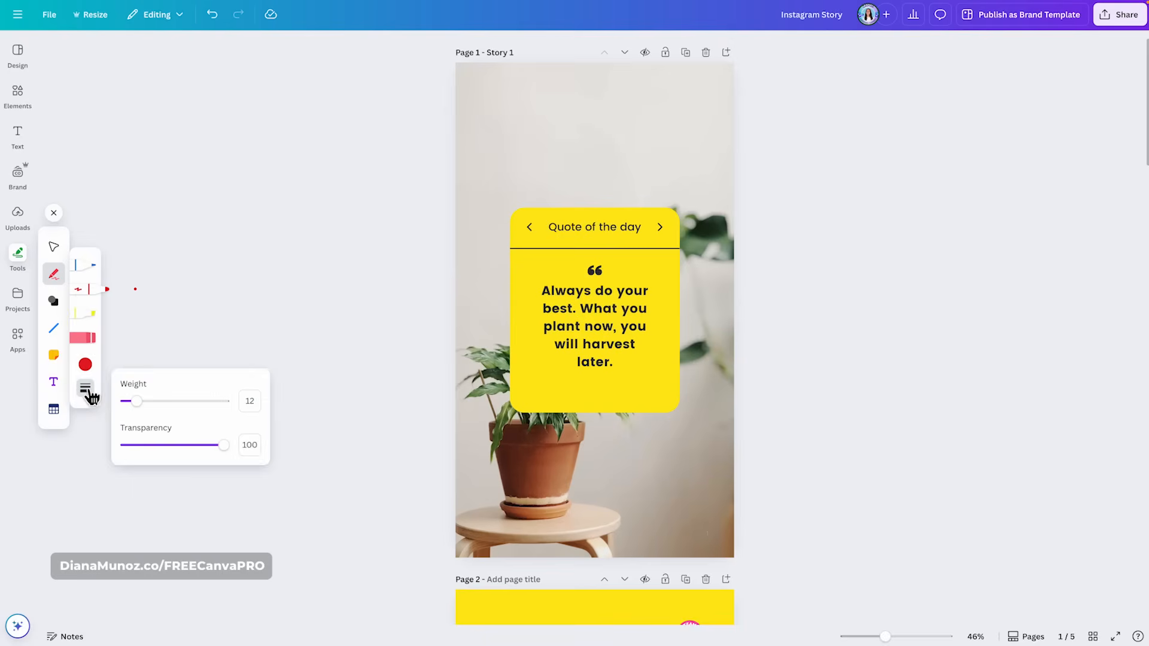
mouse_move(496, 178)
mouse_down()
mouse_move(531, 157)
mouse_move(562, 181)
mouse_move(599, 164)
mouse_move(612, 195)
mouse_move(595, 161)
mouse_up()
click(84, 339)
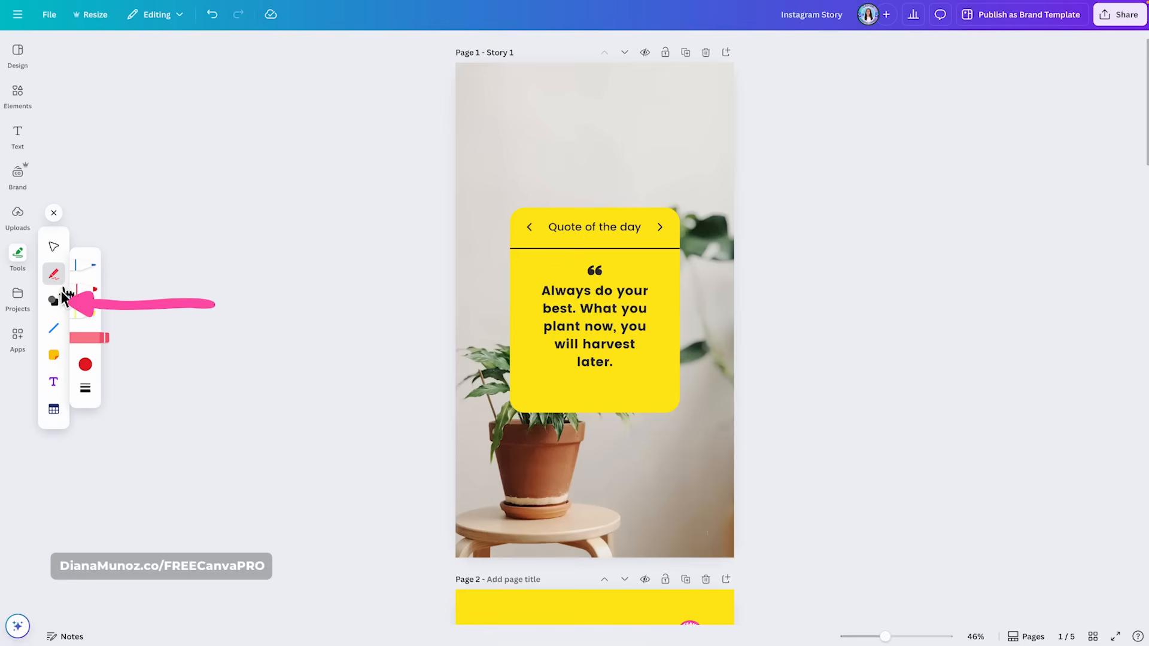
- Look through the available shapes in the drawing tools, return to the selection tool, and close the tools
click(53, 301)
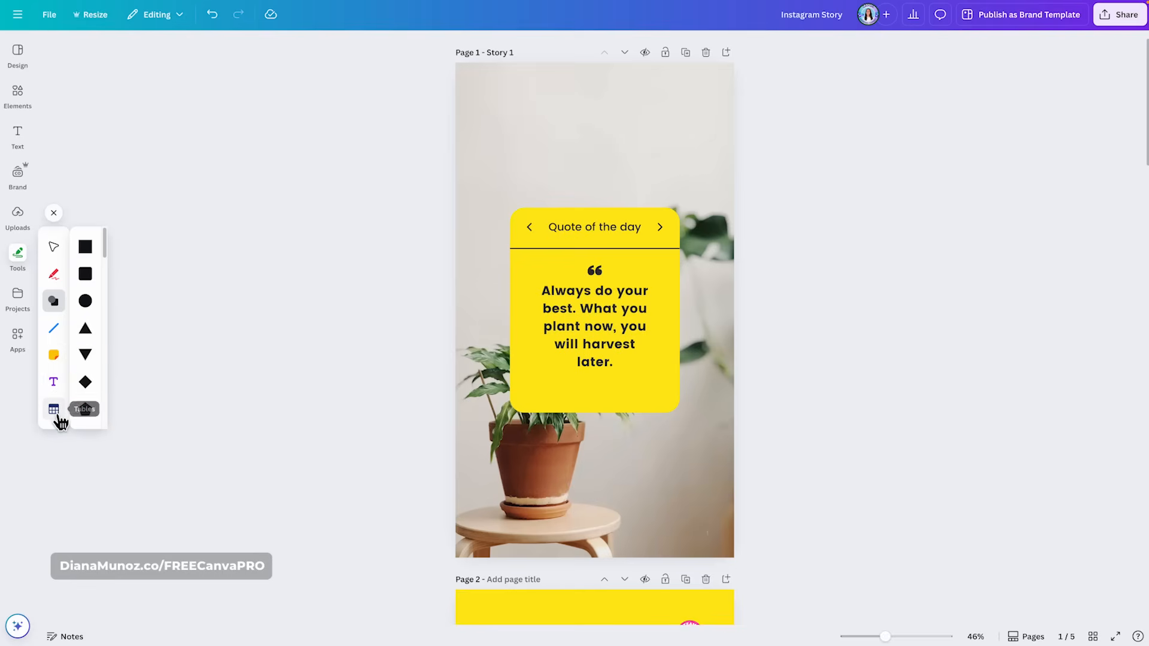
click(54, 246)
click(58, 214)
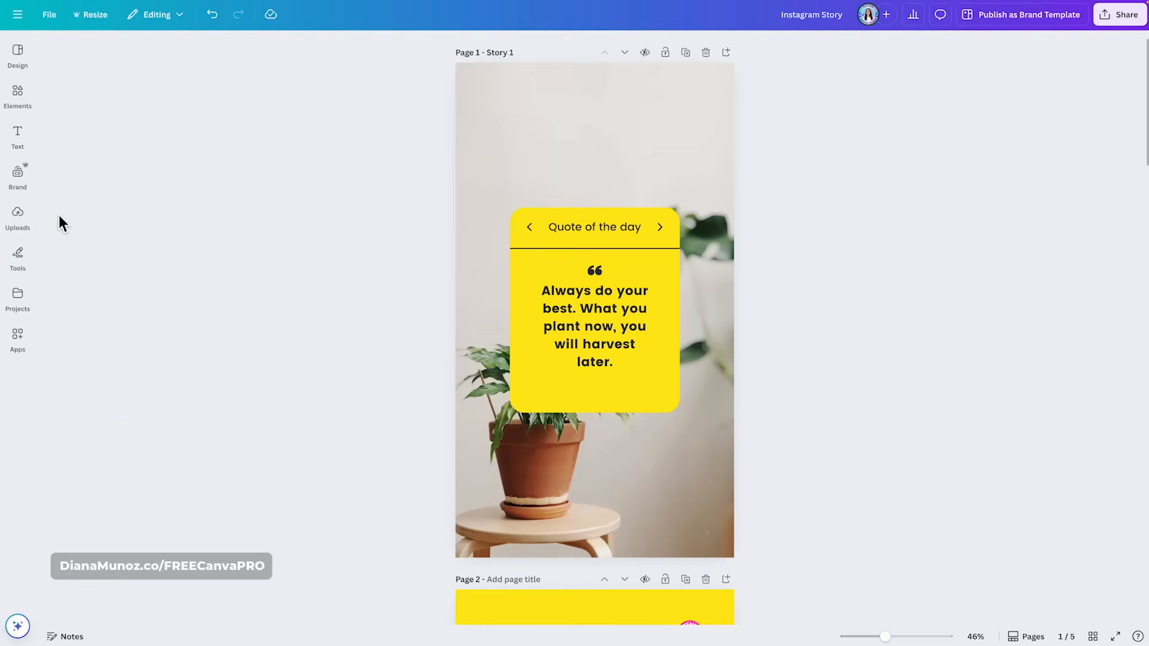
- Look through the projects and their content location filter, and open the apps section
click(19, 298)
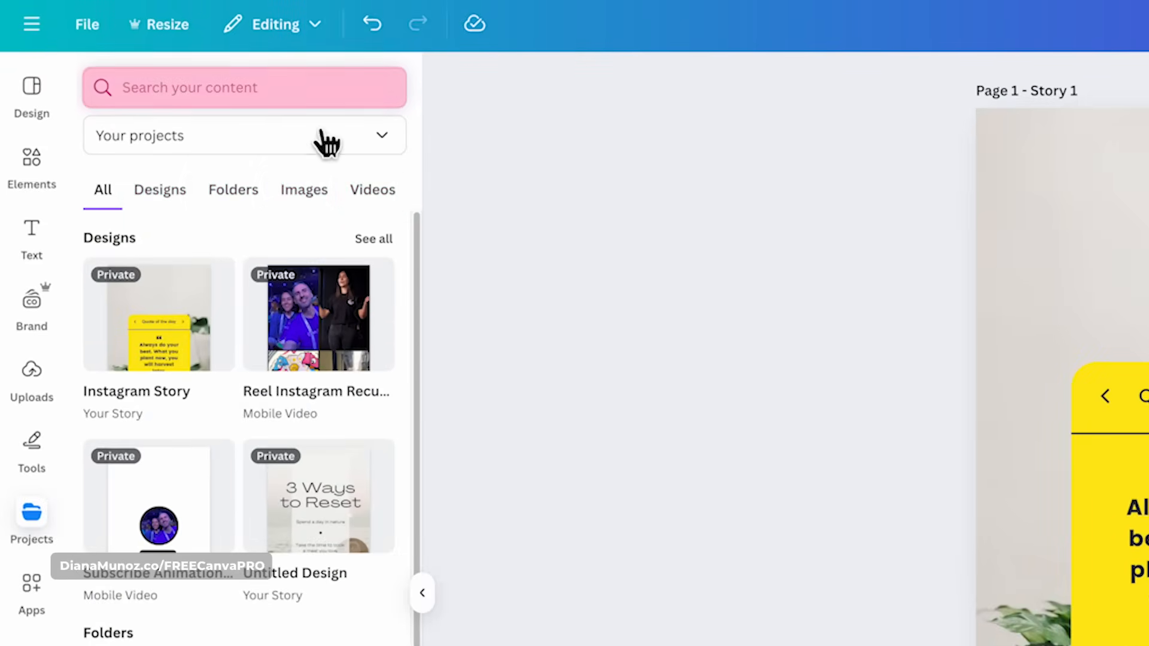
click(358, 148)
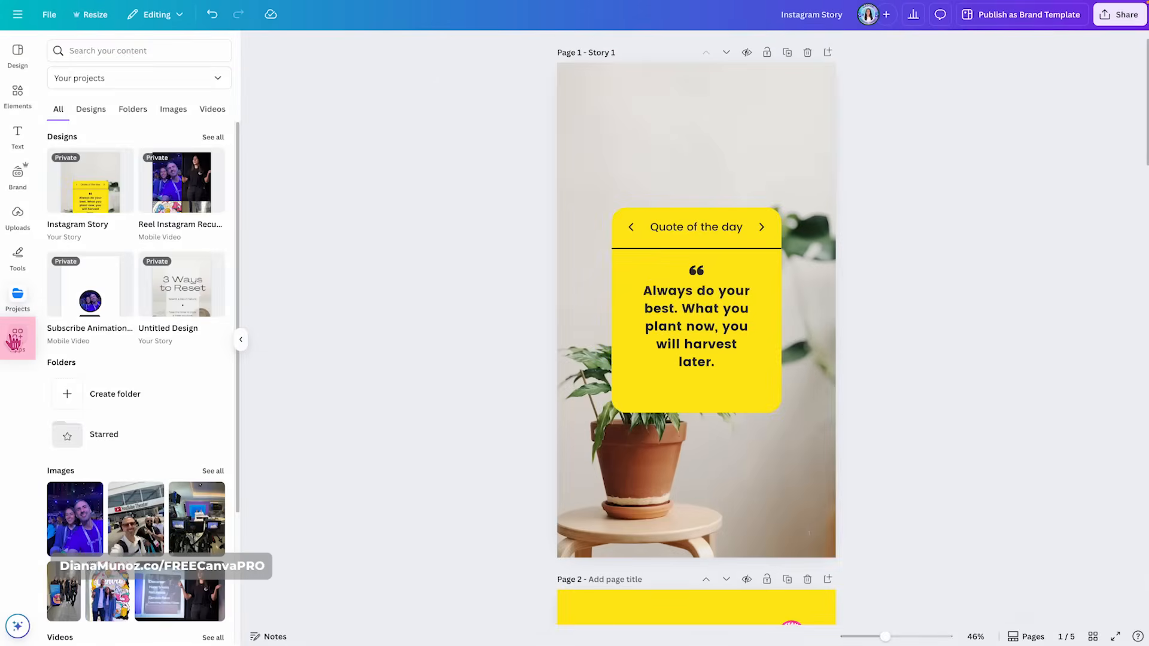
click(17, 335)
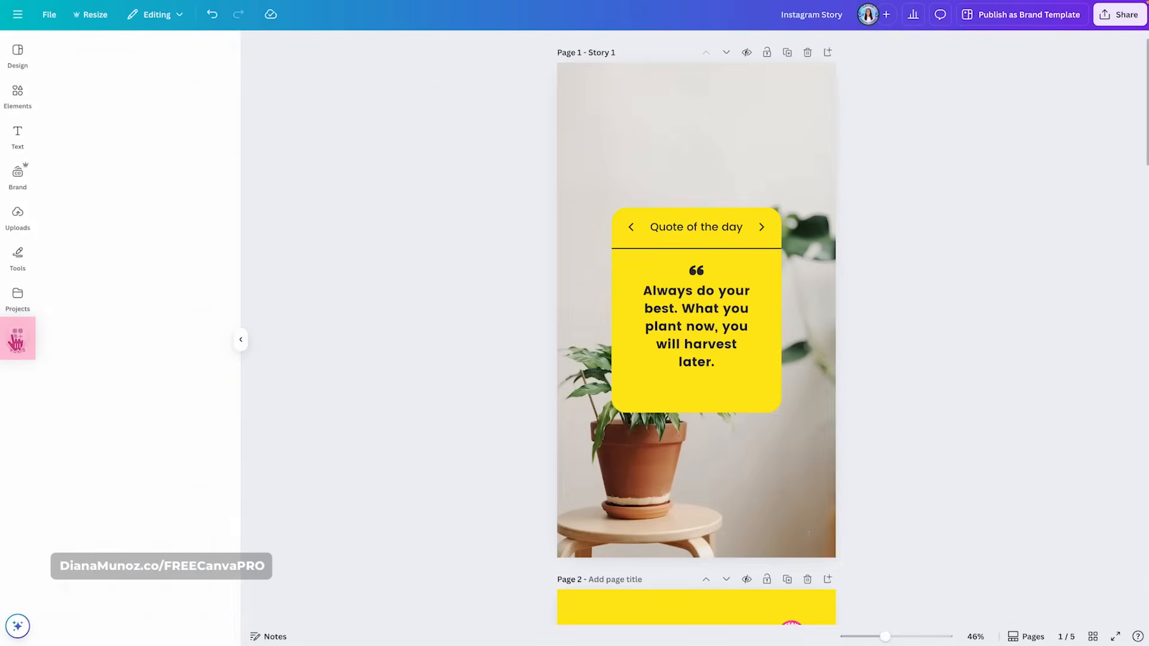
- Look through the featured, popular and AI generation apps, check the list of your own apps, and return to the app discovery list
click(219, 246)
click(222, 247)
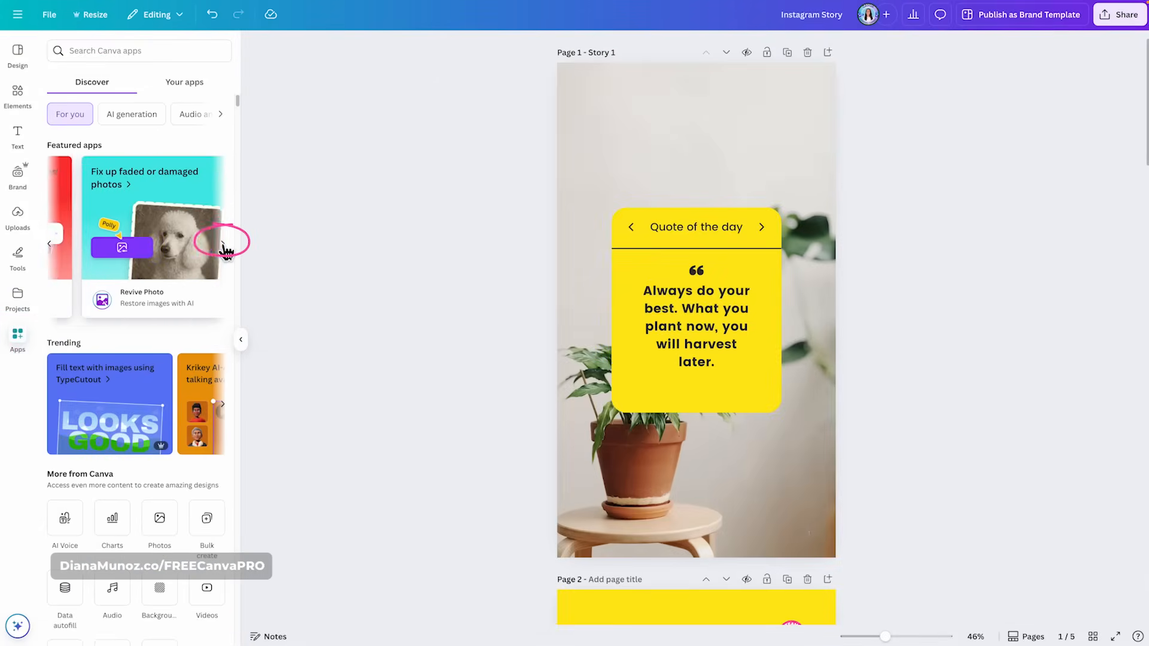
scroll(222, 247, down, 8)
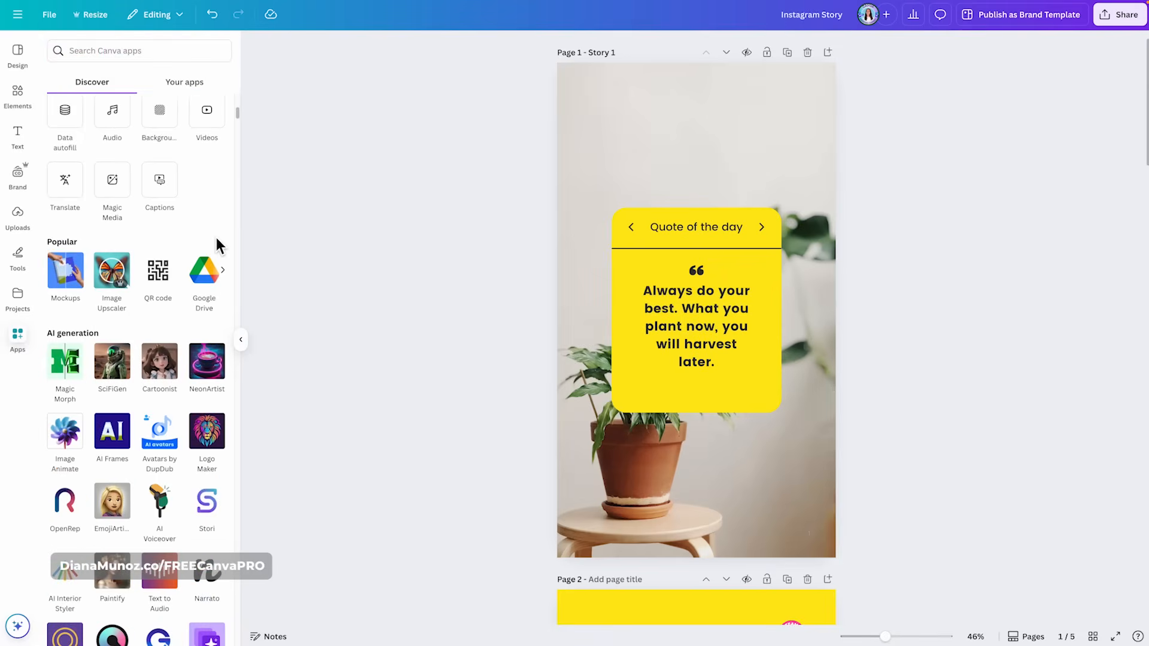
scroll(217, 238, down, 3)
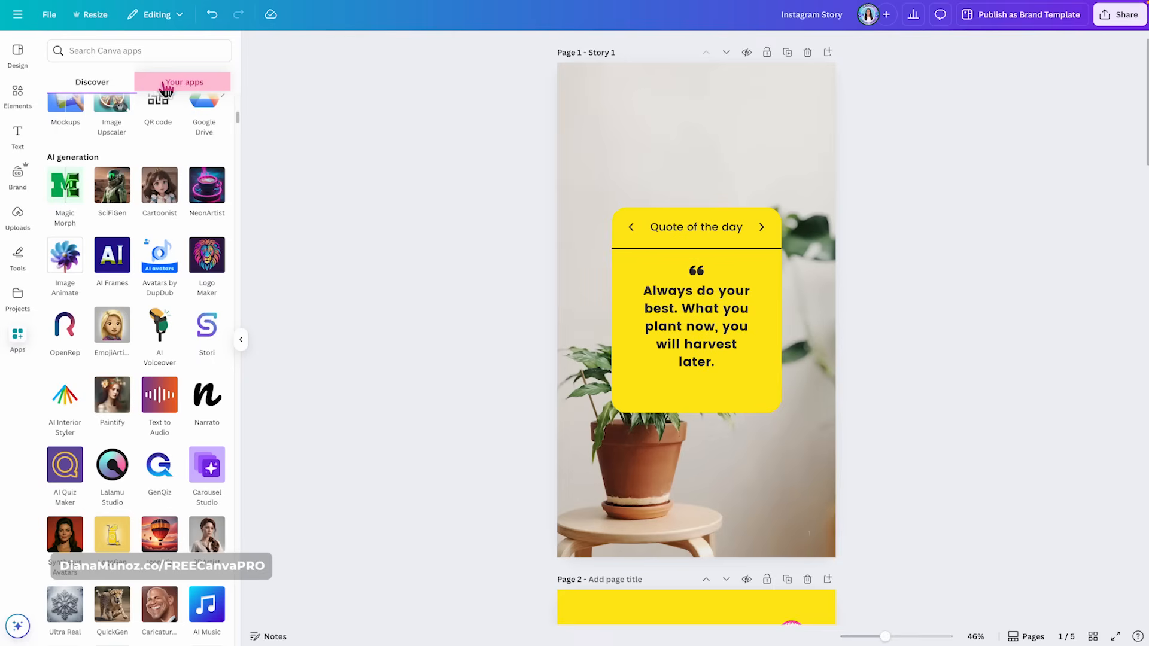
click(201, 82)
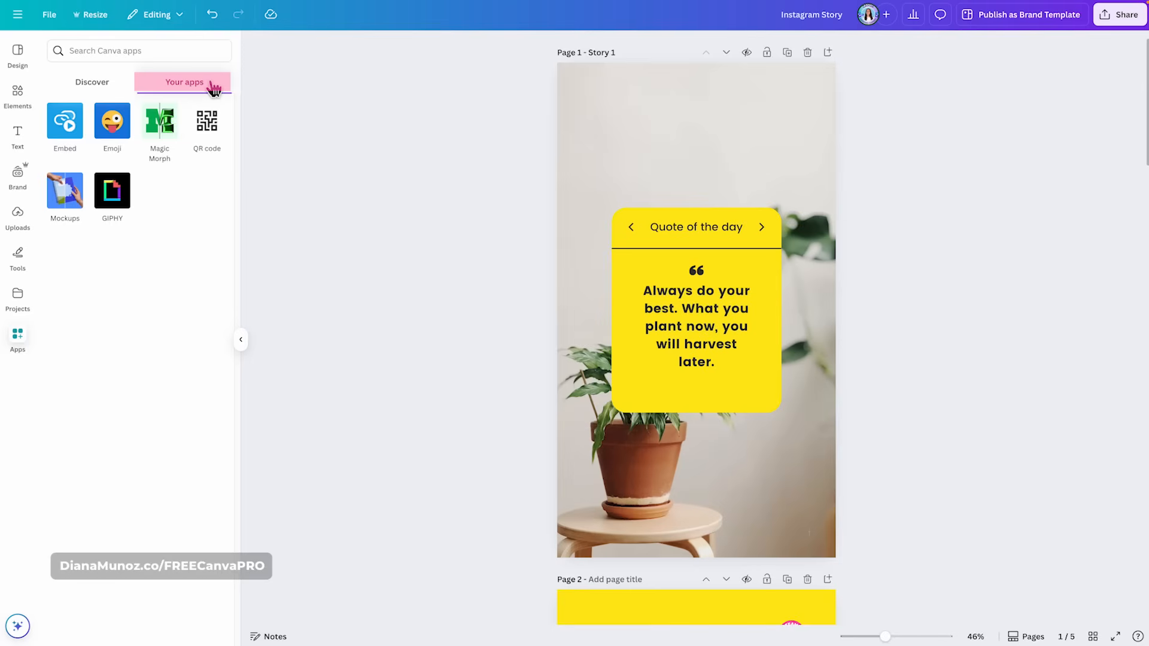
click(96, 82)
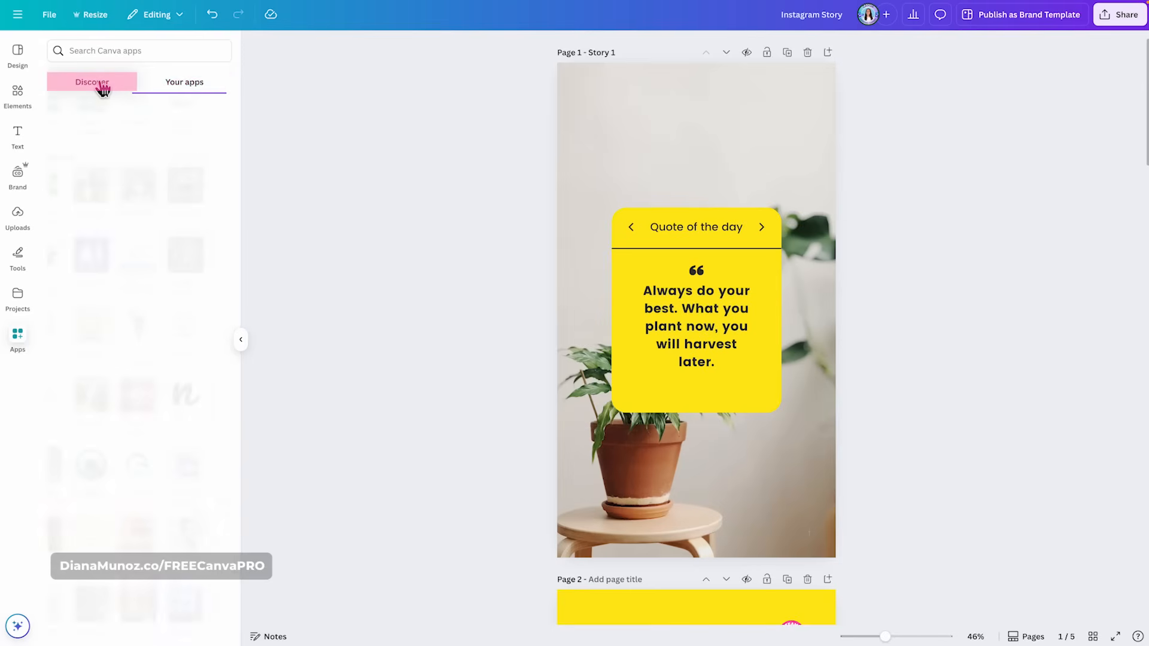
scroll(200, 232, up, 2)
scroll(201, 232, up, 5)
- Search the apps for "rondi tutorial", choose the RonDi Tutorials suggestion, and open that app
click(149, 52)
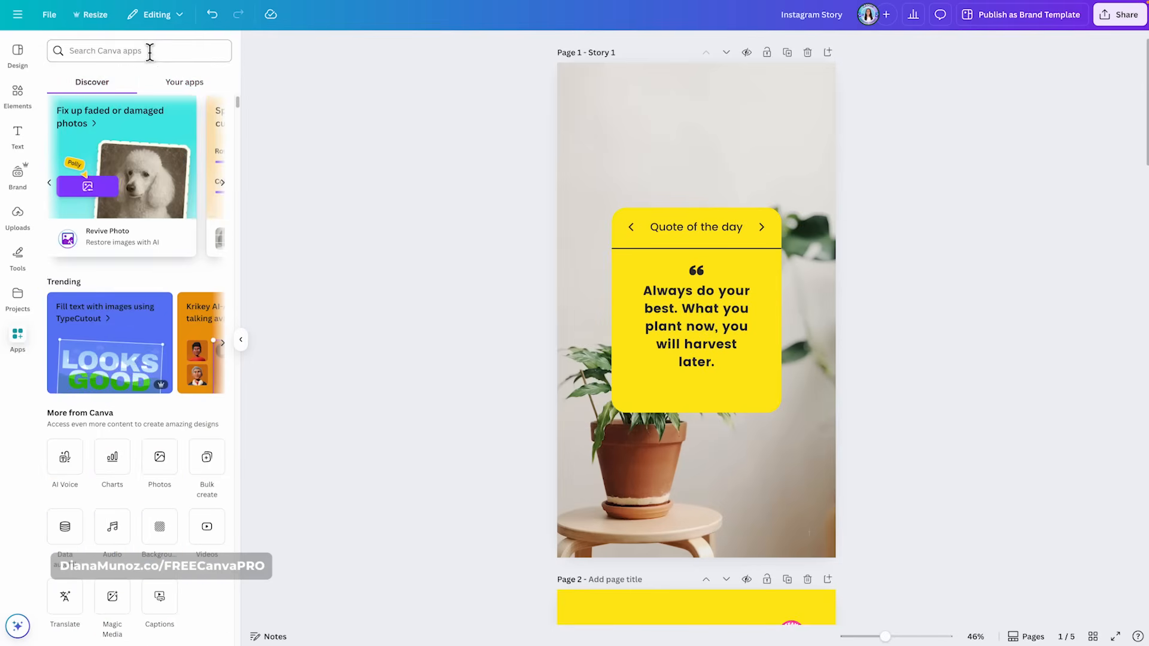
text(rondi tutorial)
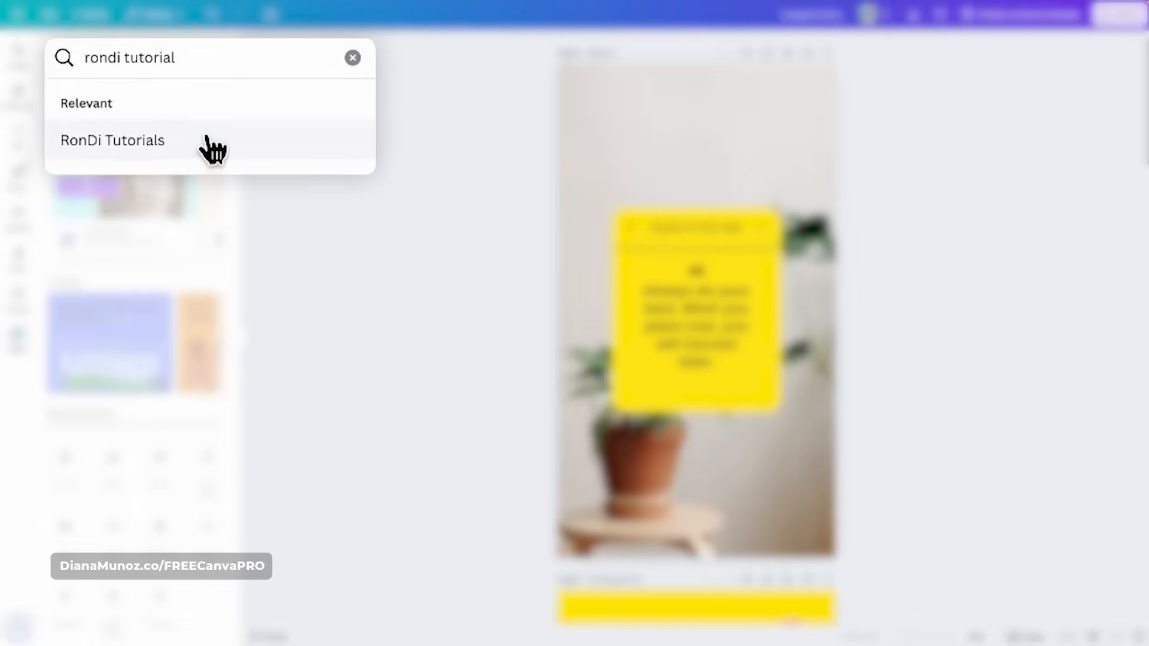
click(205, 139)
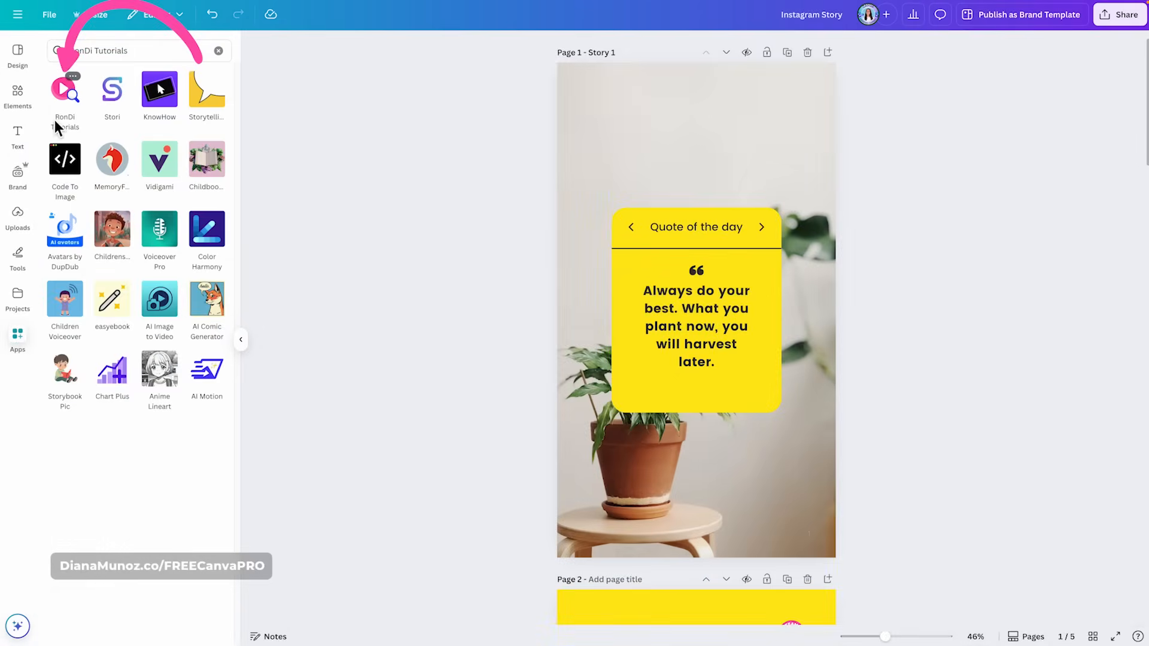
click(70, 96)
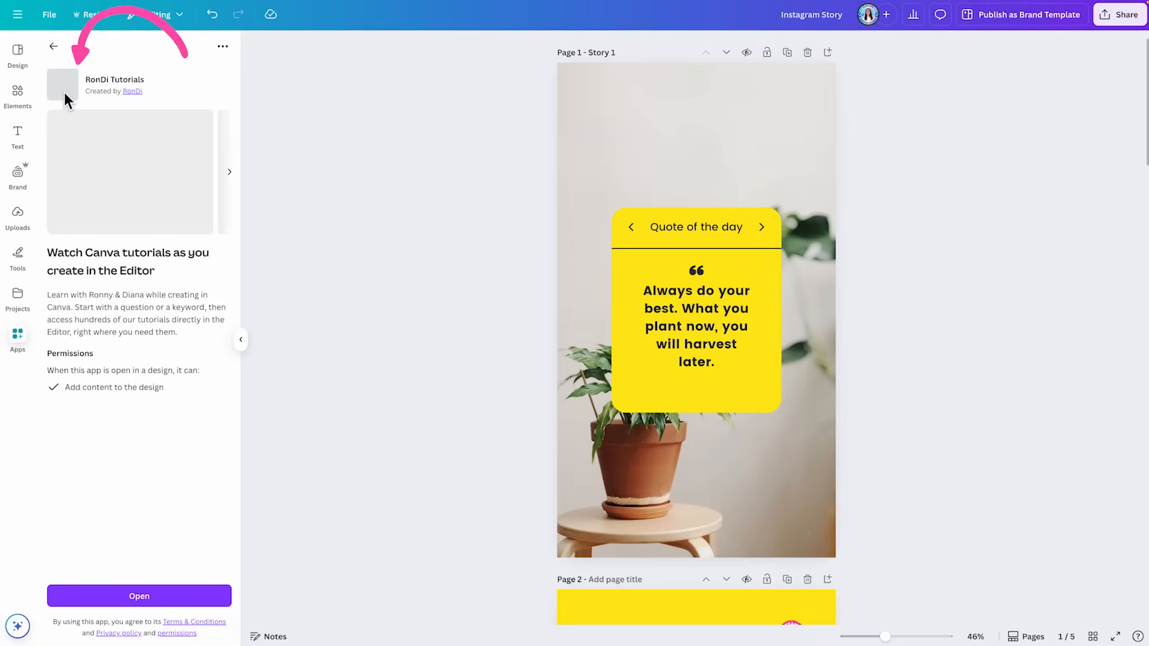
click(163, 599)
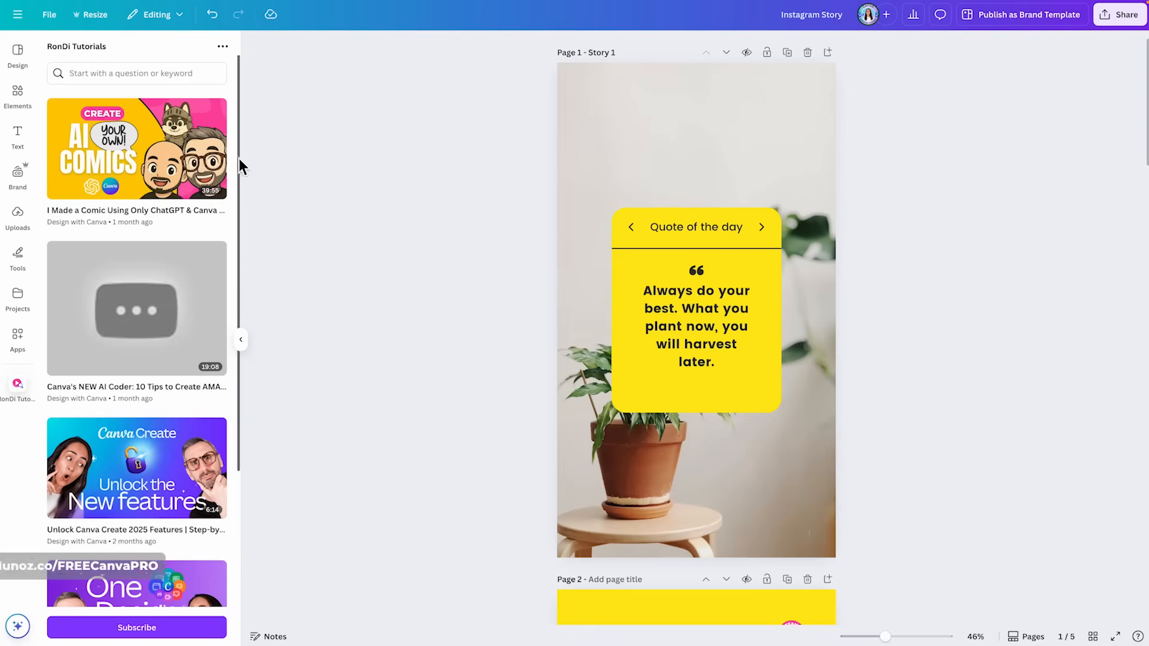
- Search RonDi Tutorials for "animations", add the "6 New Animations in Canva" video to page 1, and move it above the quote card
scroll(216, 163, down, 4)
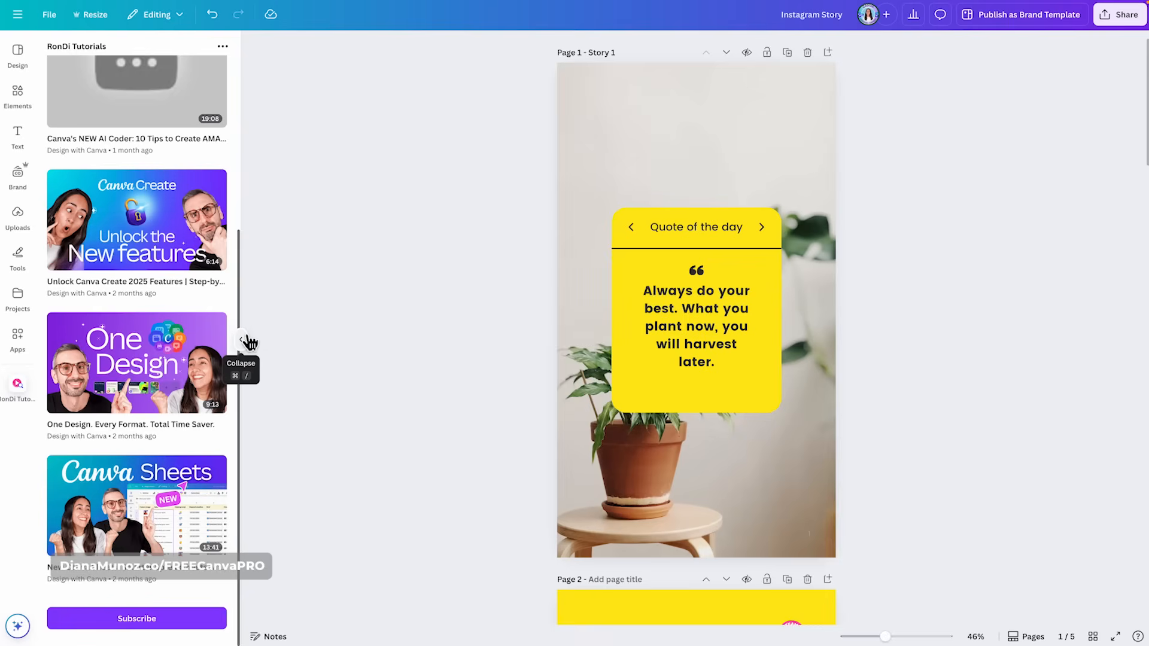
scroll(181, 203, up, 5)
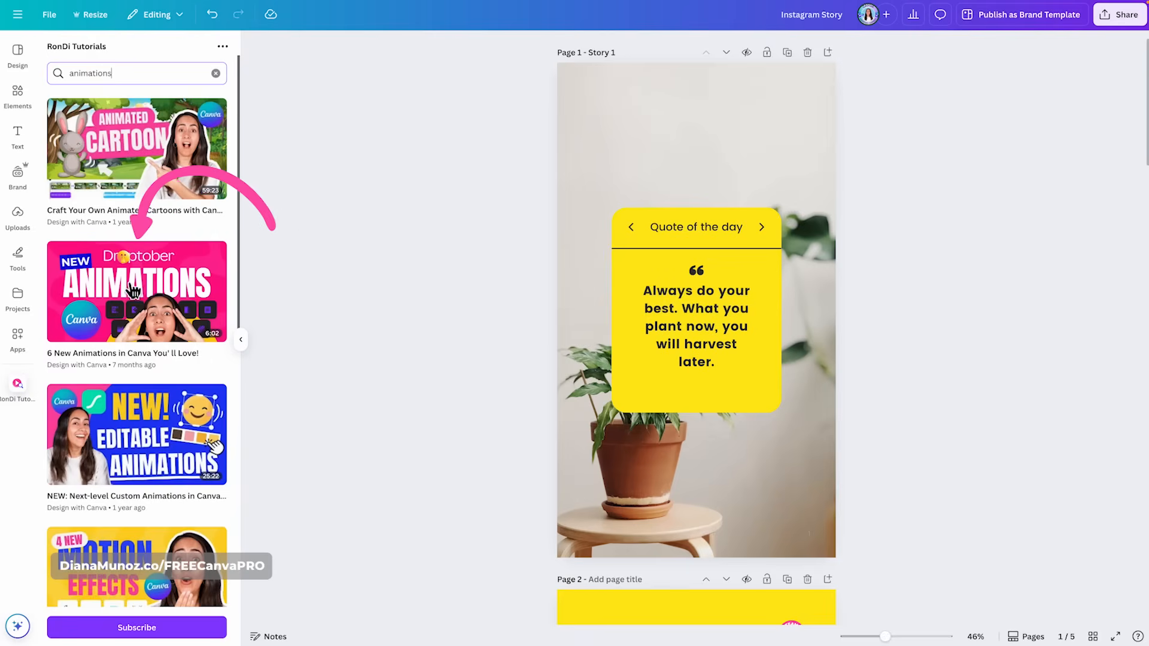
click(163, 293)
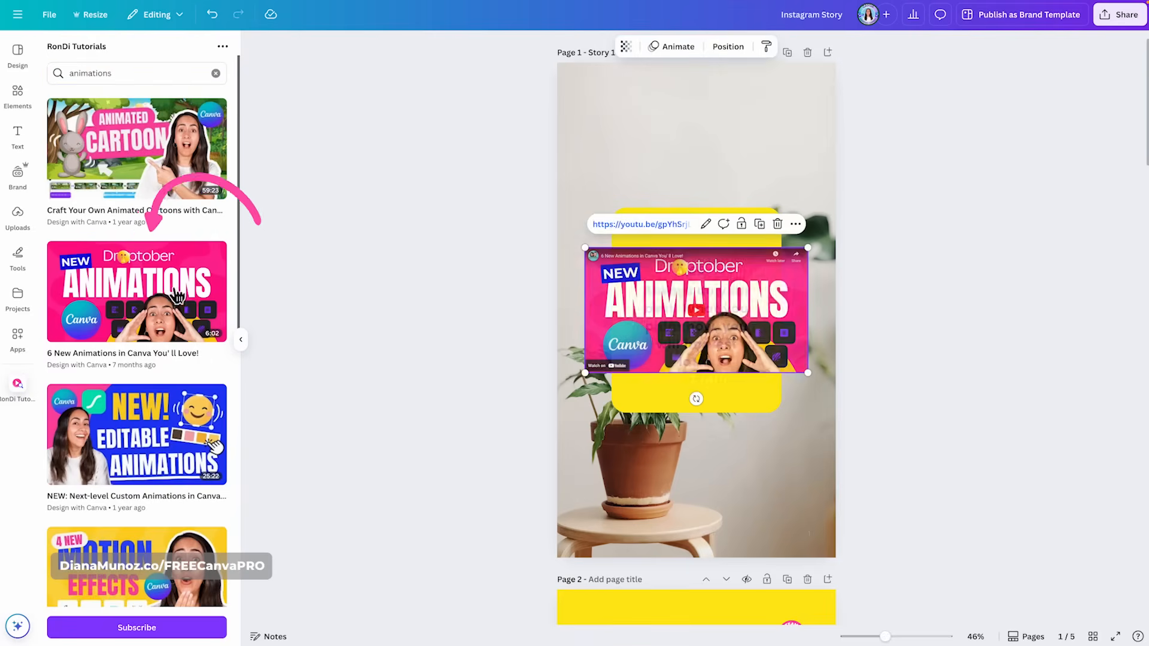
drag(697, 312, 699, 157)
- Play the embedded tutorial video on page 1 and delete it from the page
click(695, 148)
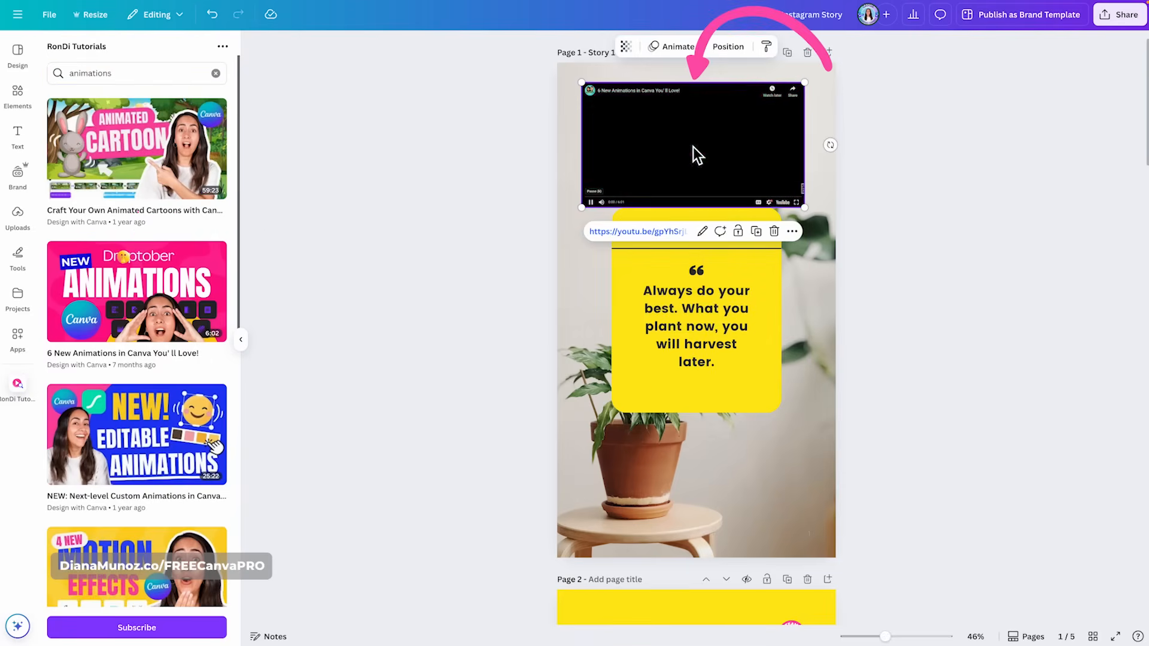
click(605, 196)
click(613, 197)
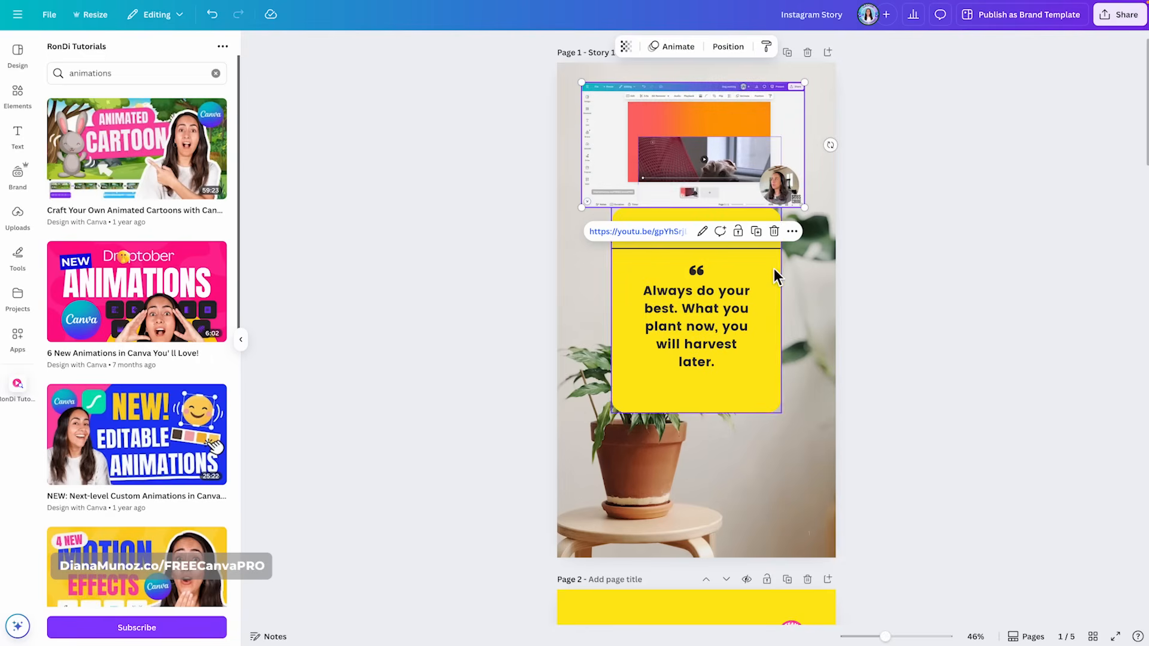
click(775, 233)
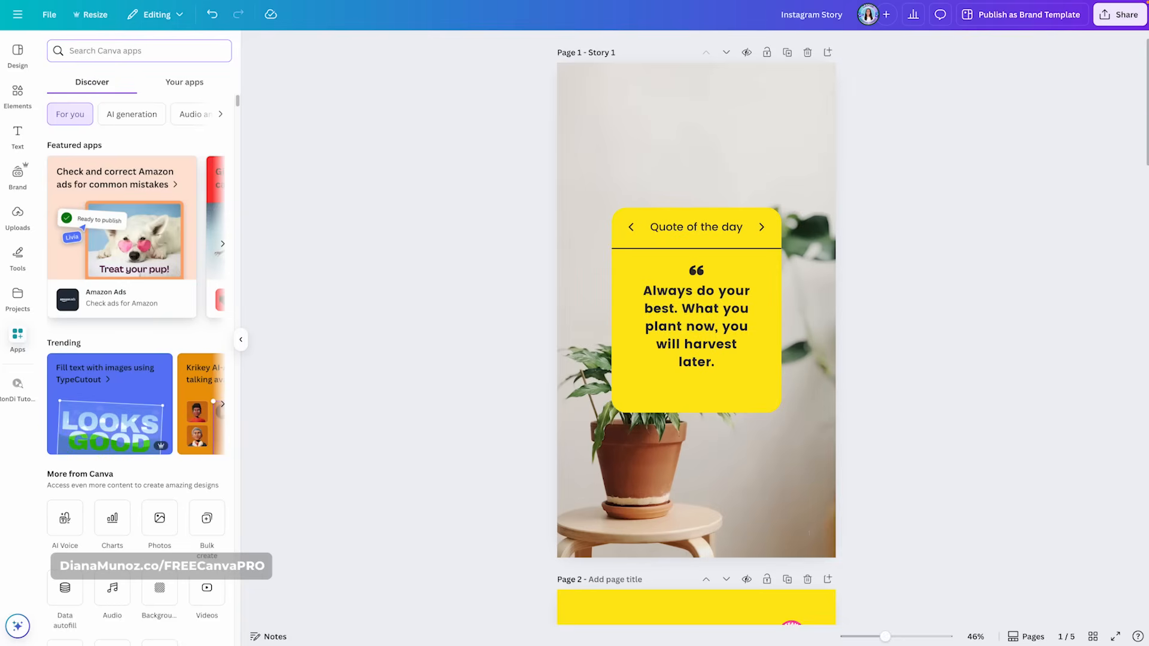
- Show the list of your own apps, reopen RonDi Tutorials from its shortcut, and close the app
click(191, 83)
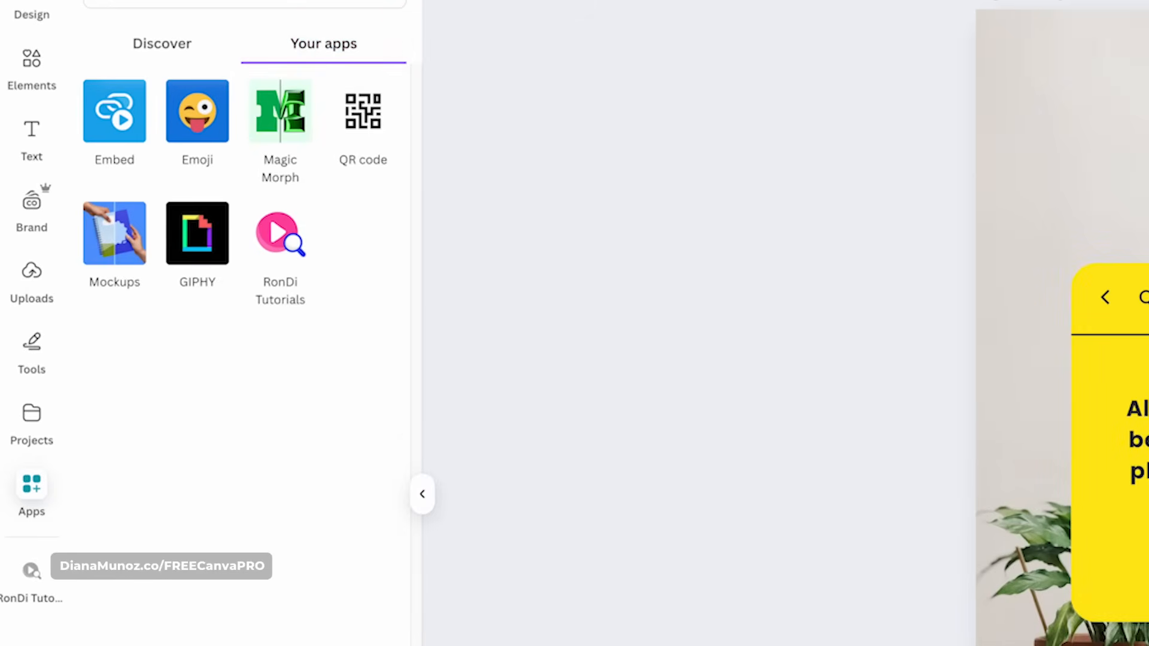
click(43, 576)
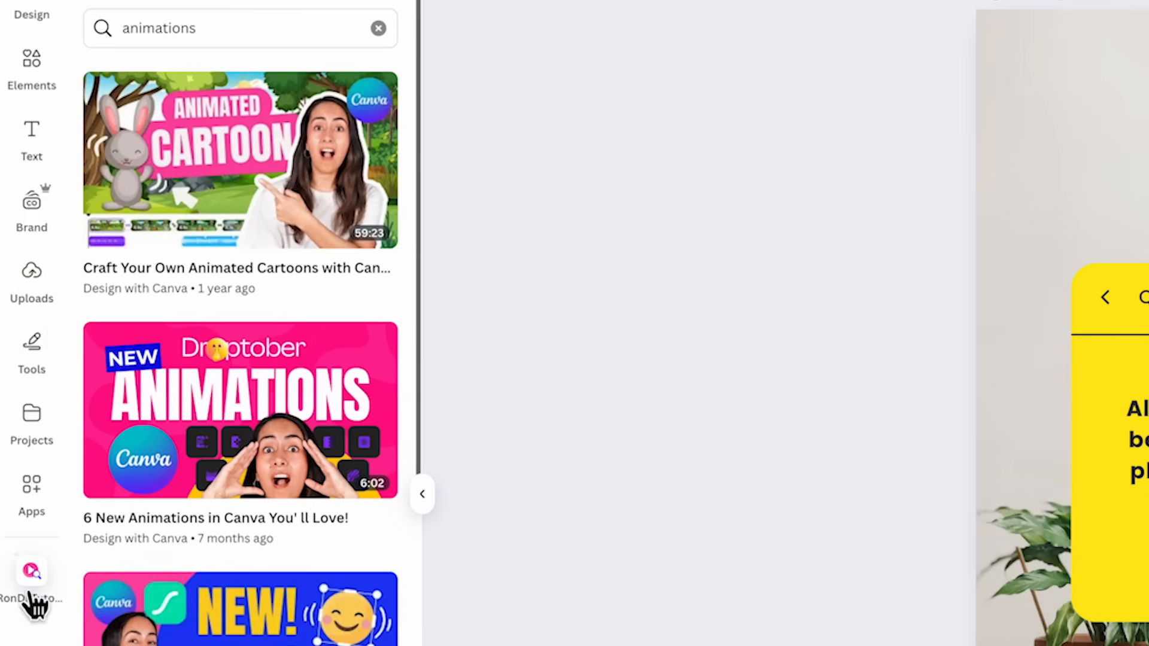
click(23, 567)
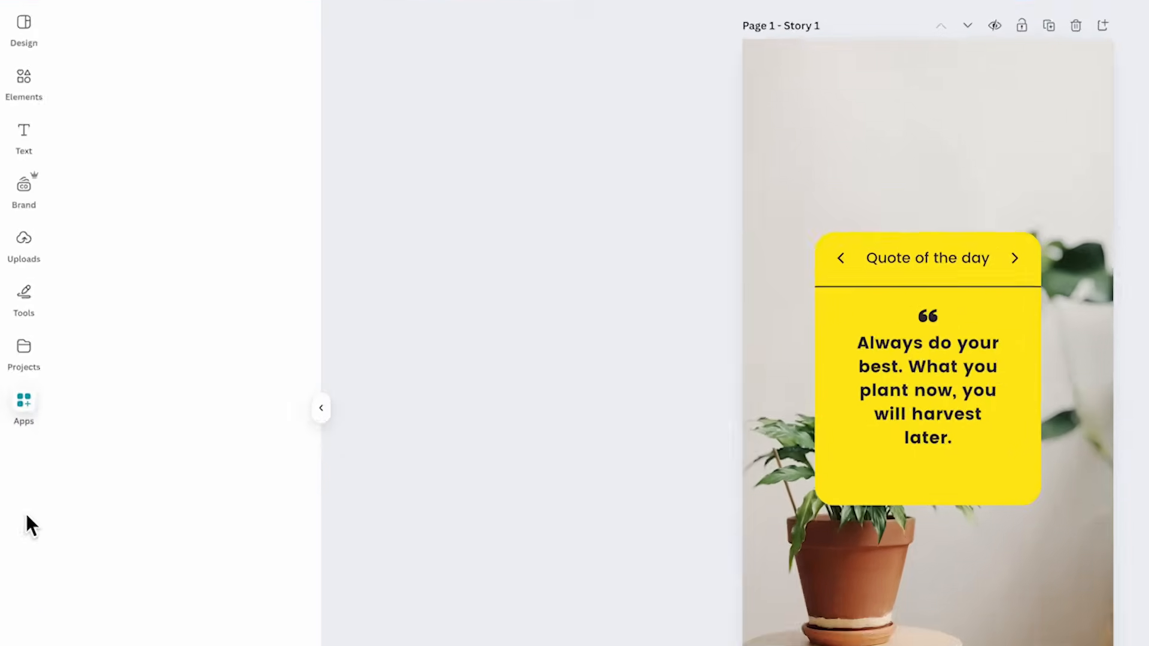